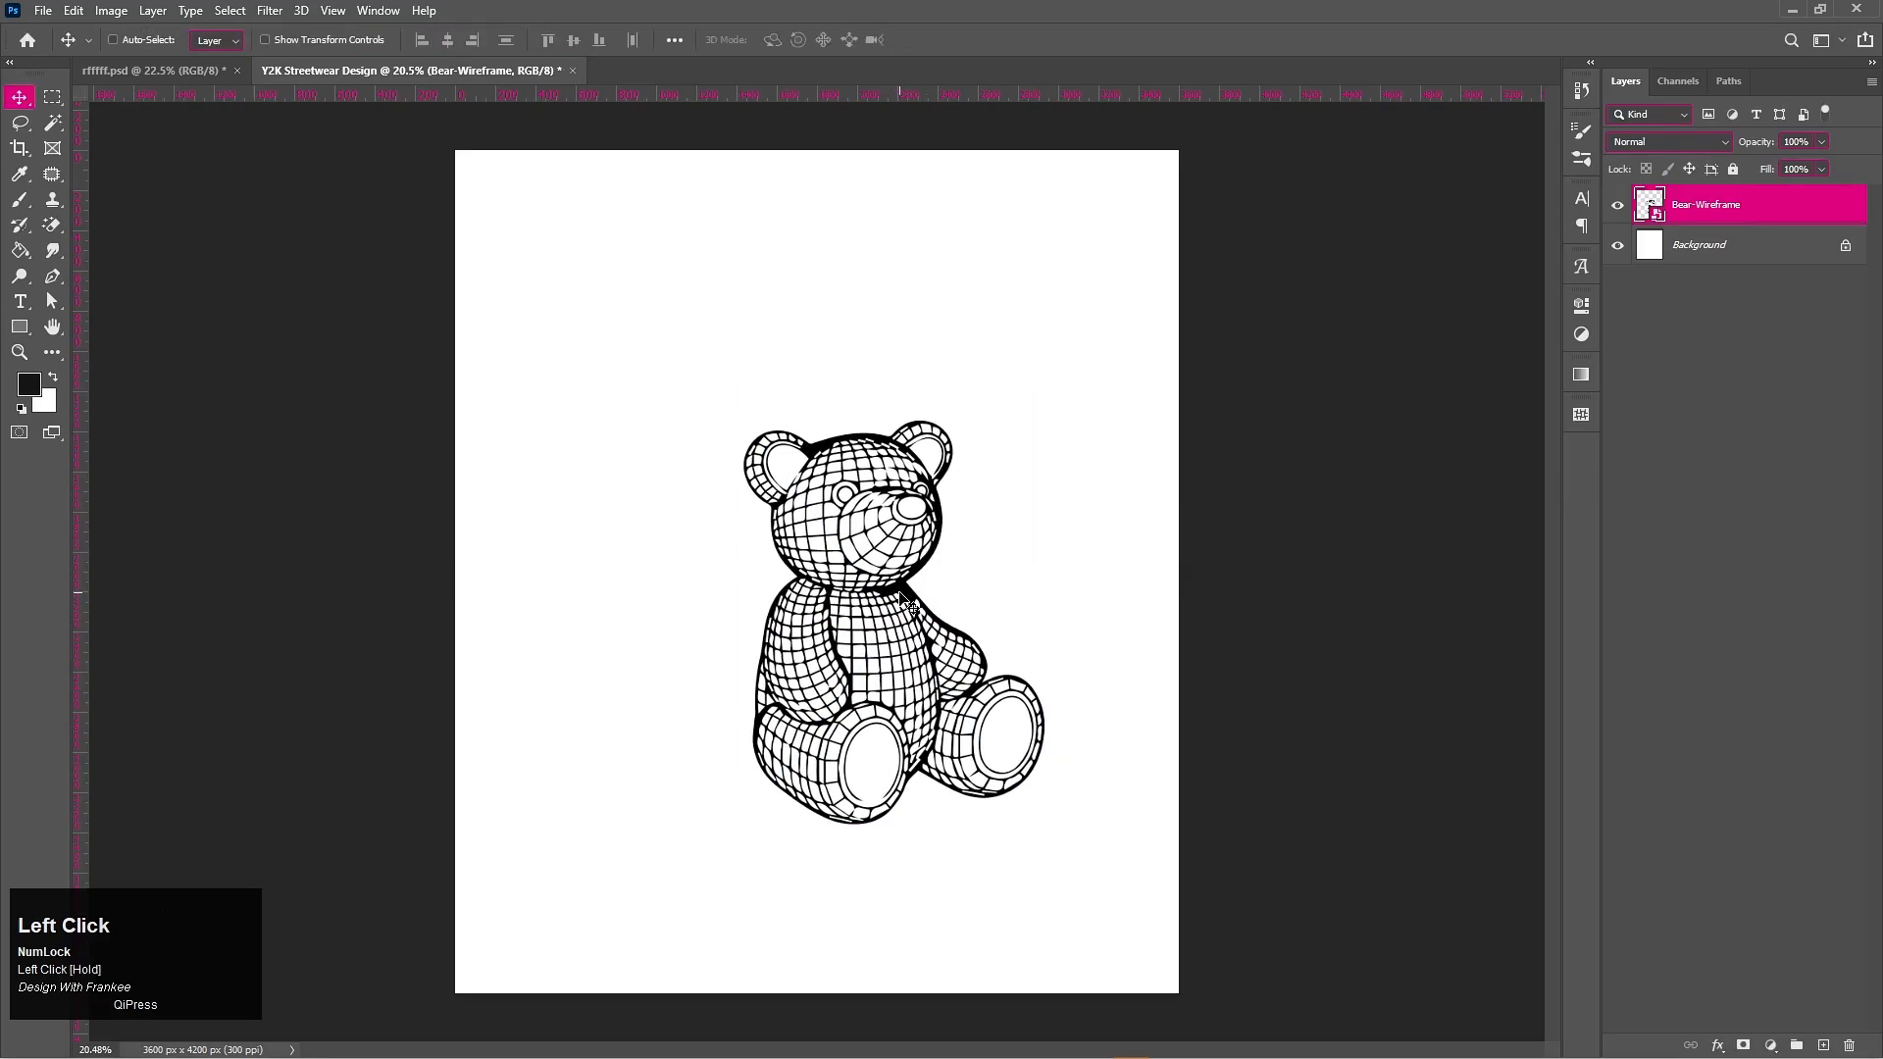
# Step: Draw a tall, thin rectangle about 55 × 3039 px beside the bear on a new layer and fill it with orange
pyautogui.click(1822, 1043)
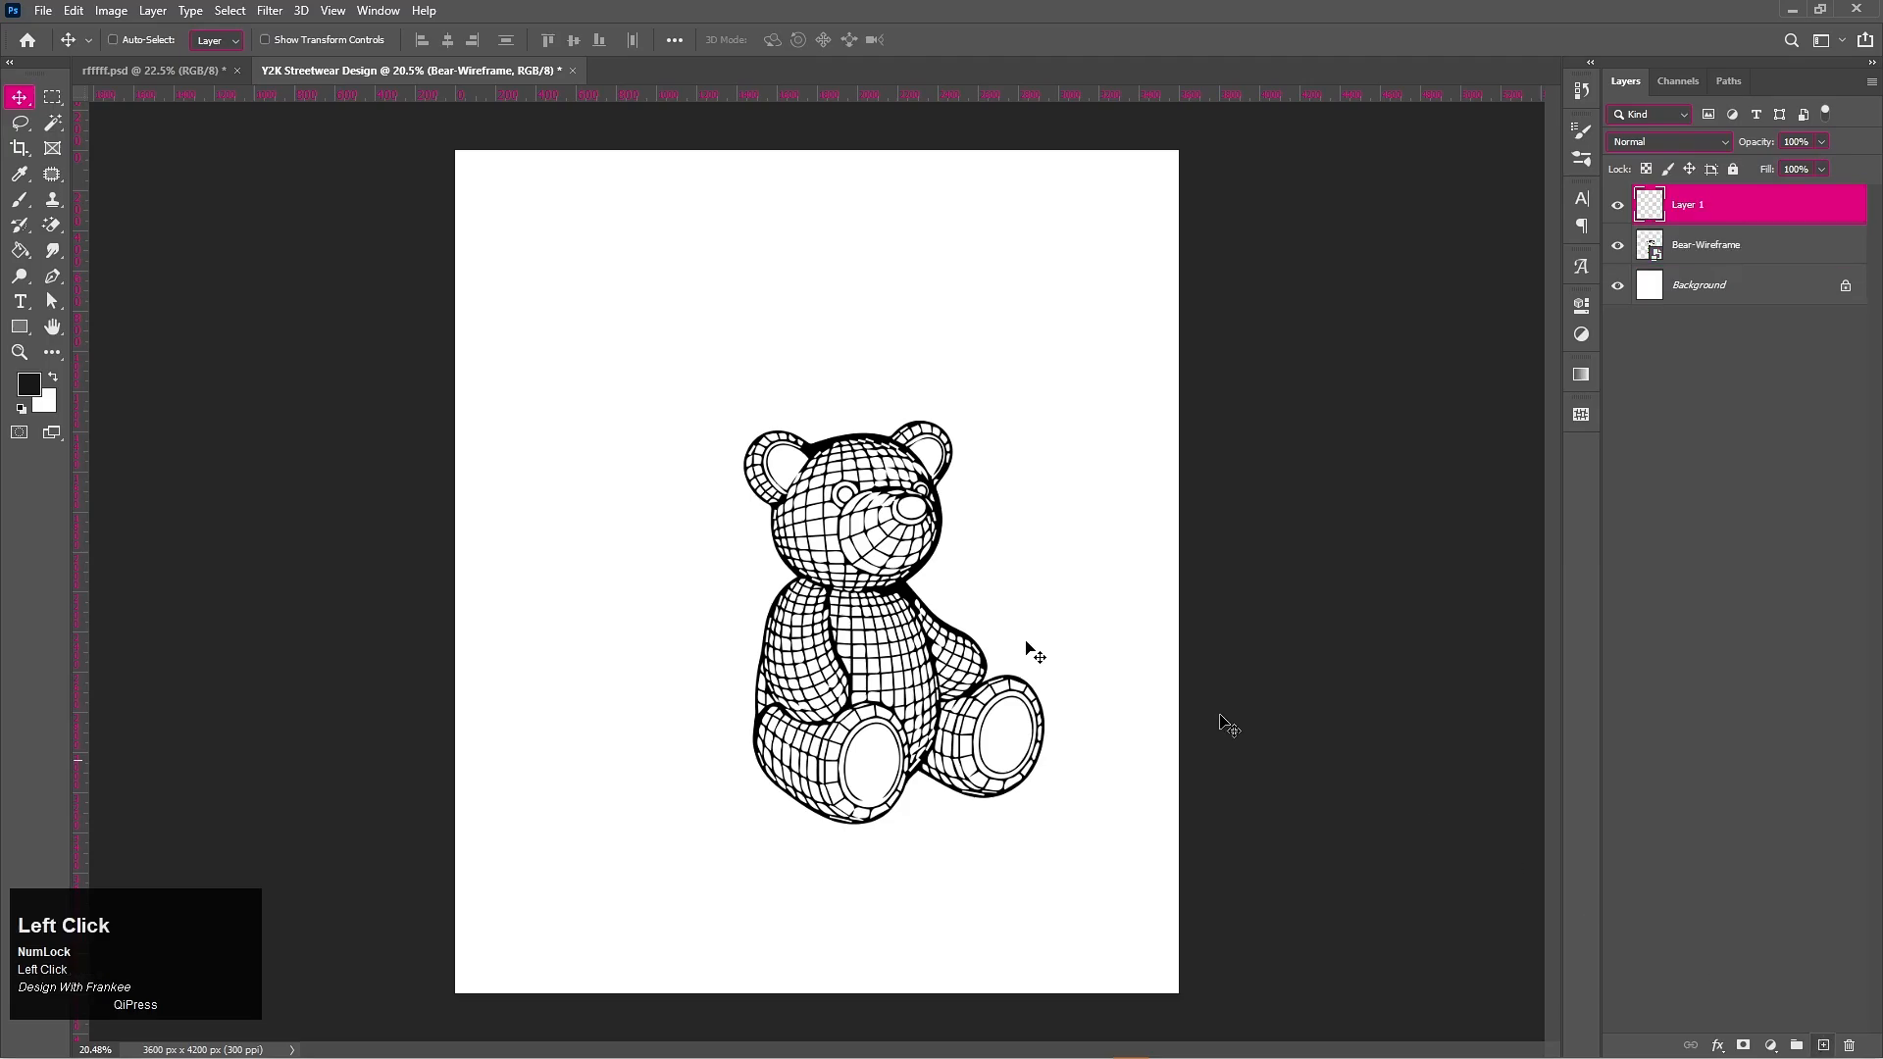
pyautogui.click(20, 327)
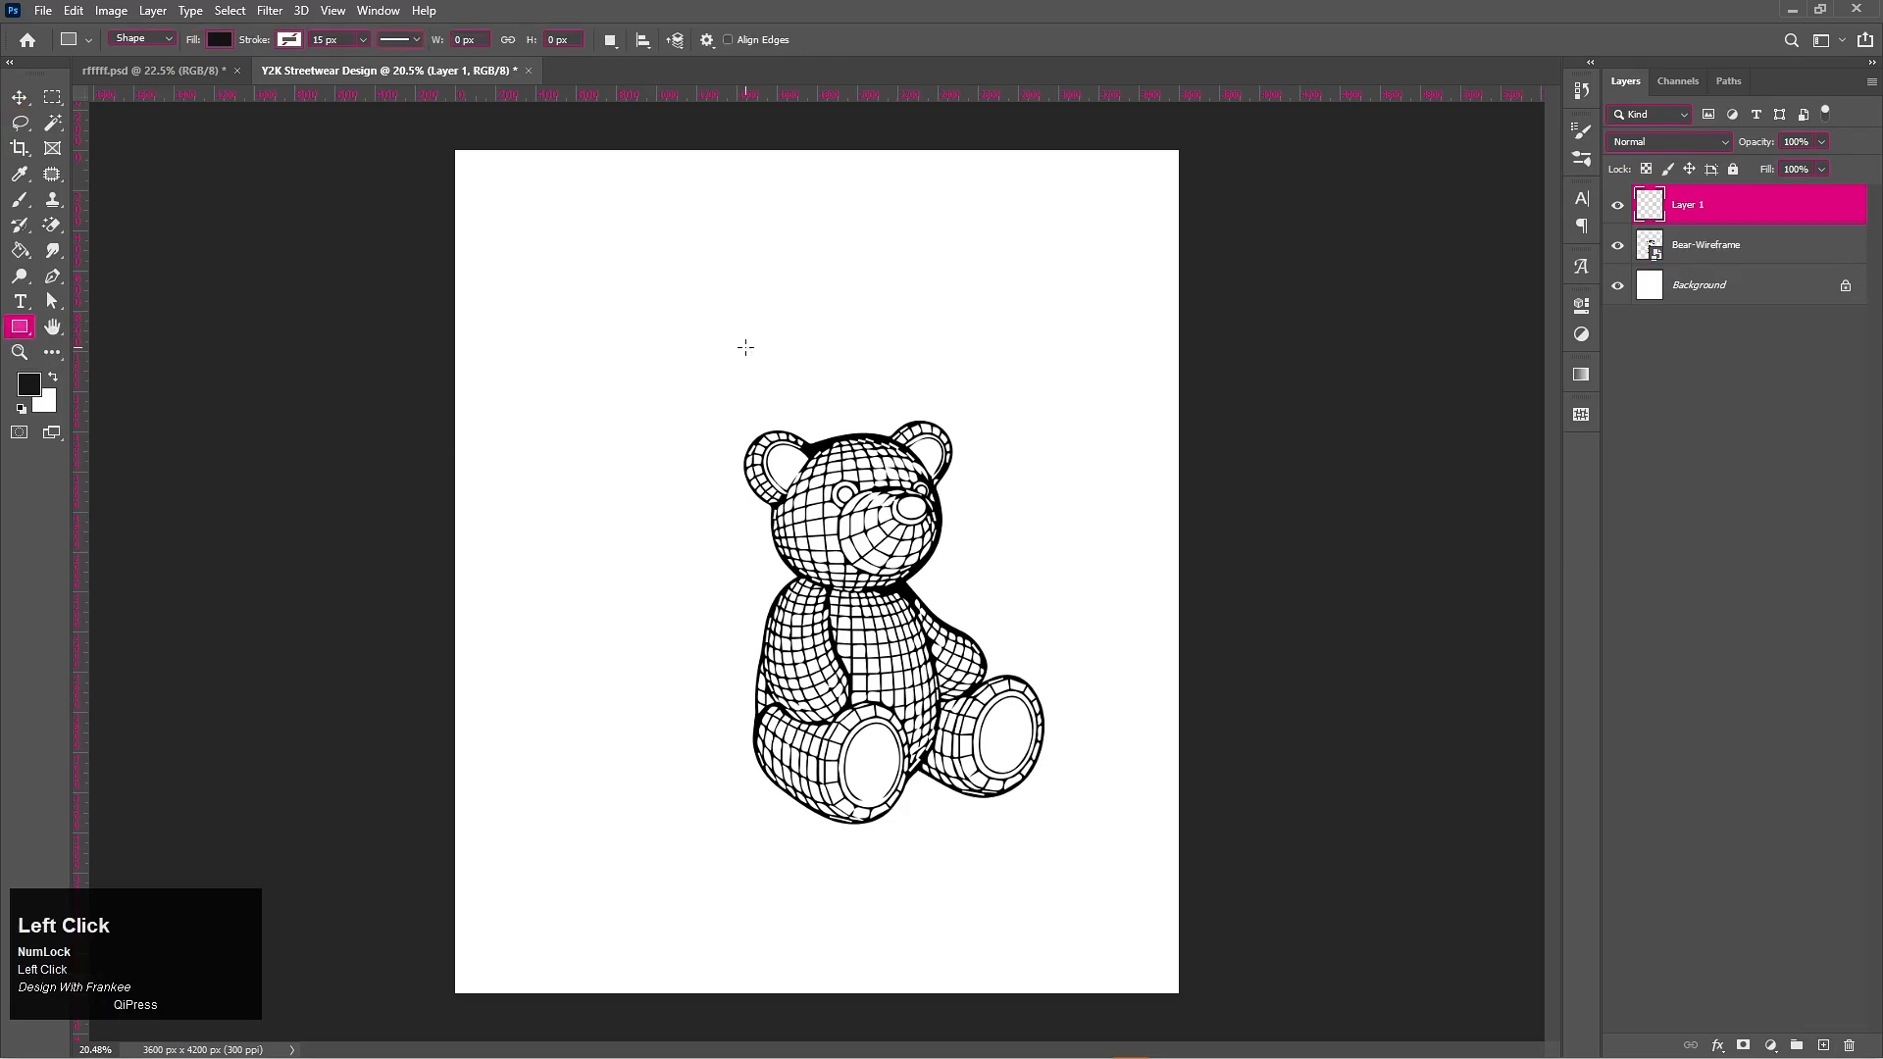
pyautogui.moveTo(721, 294); pyautogui.dragTo(729, 904)
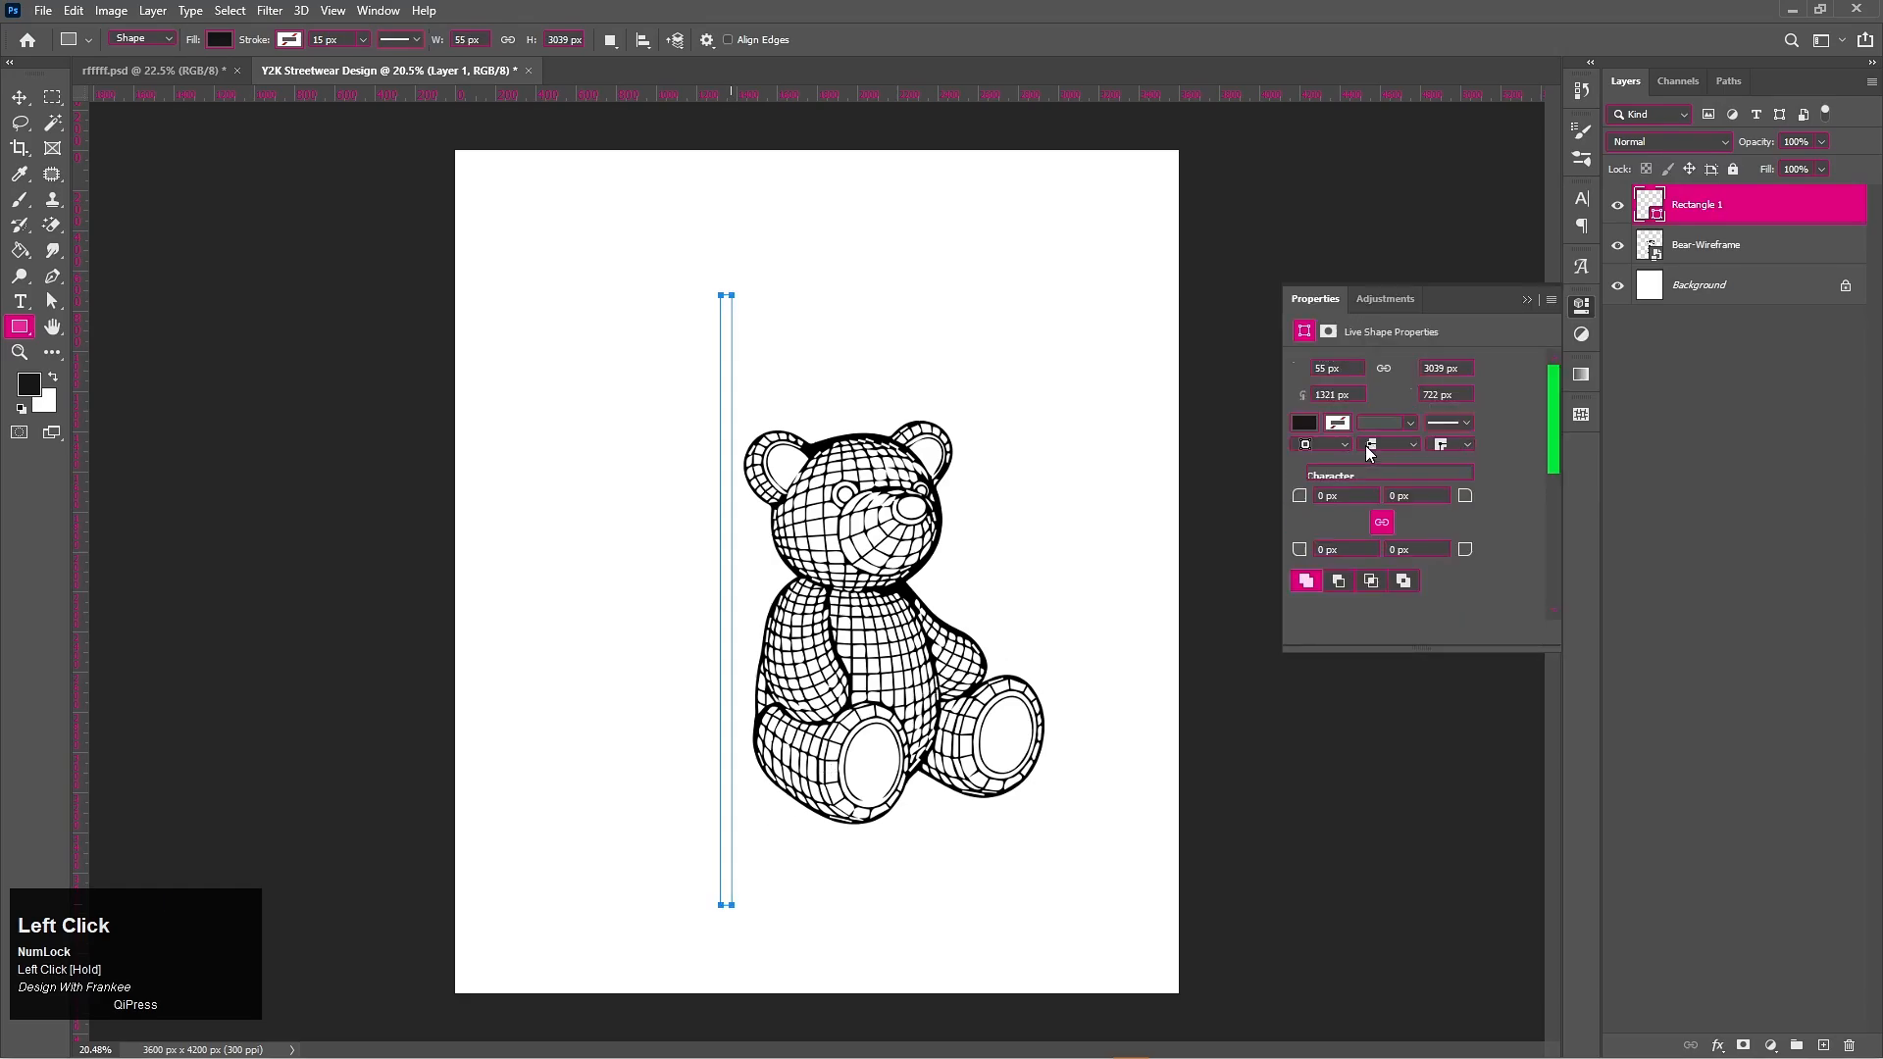
pyautogui.click(1310, 422)
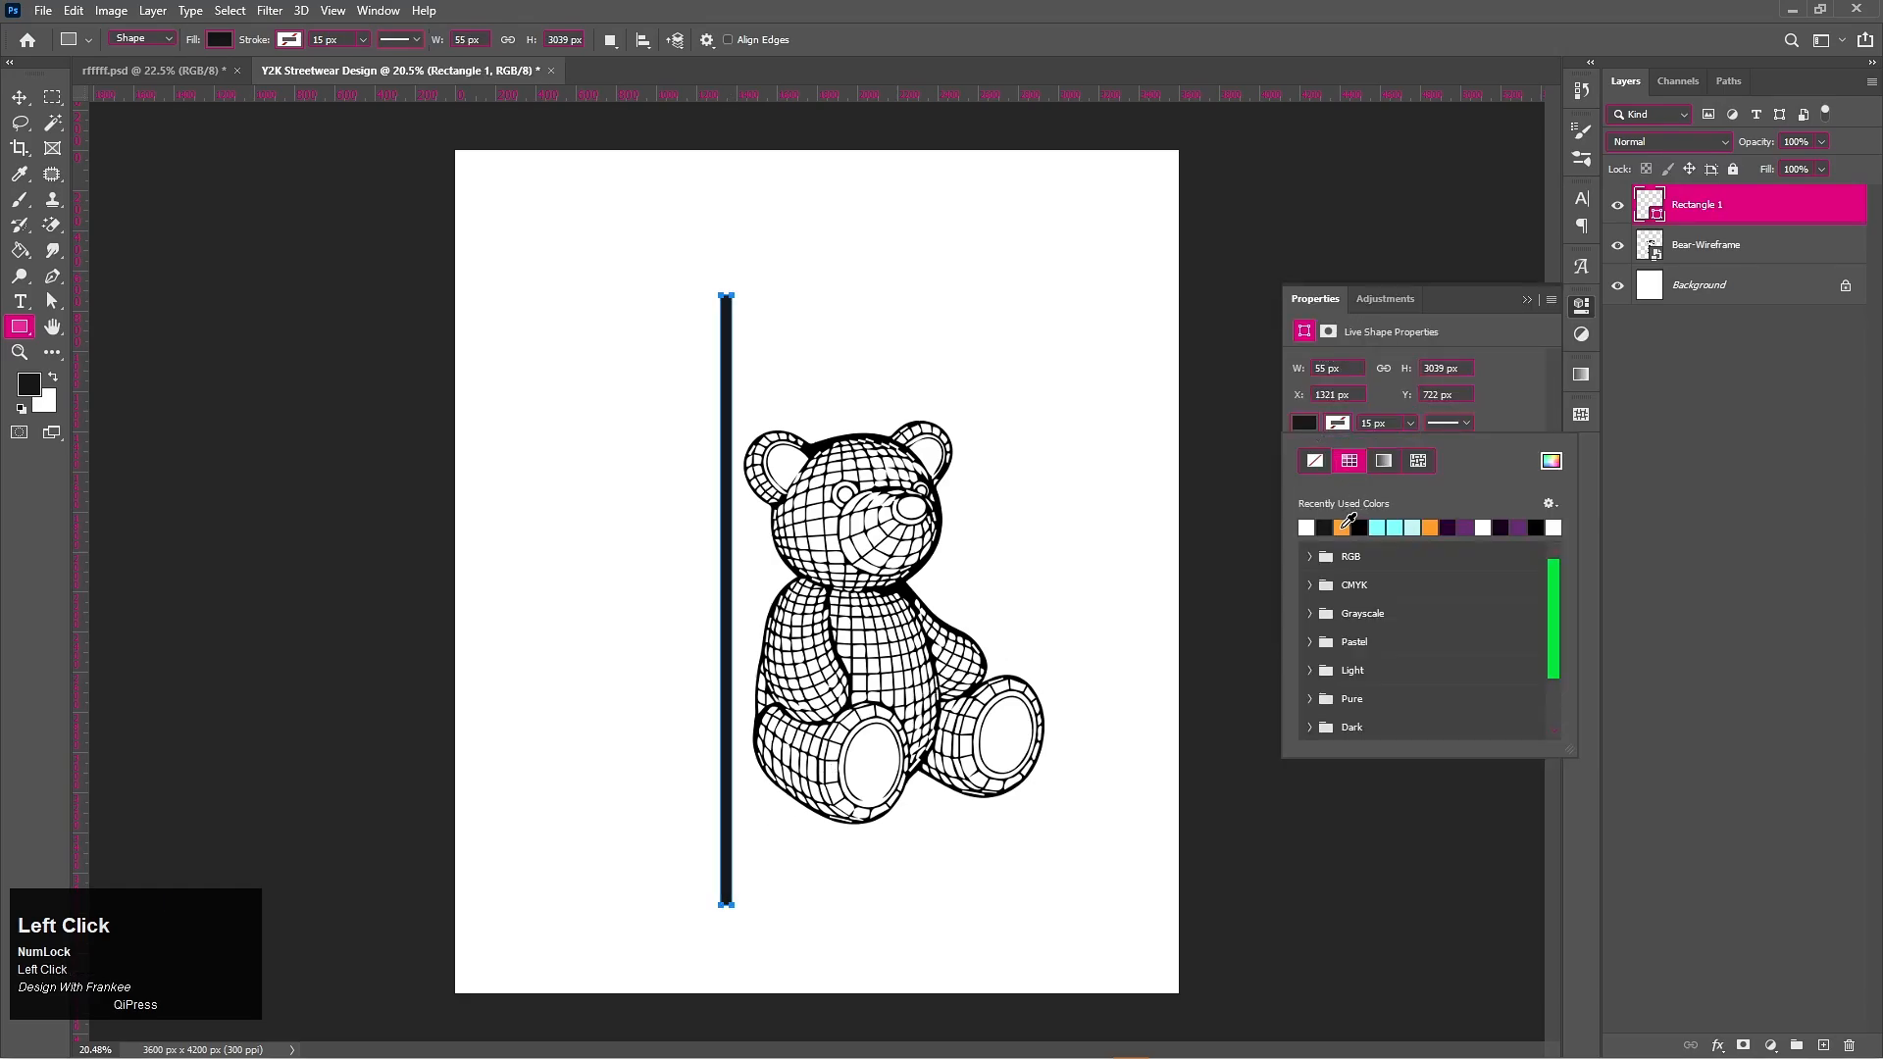
pyautogui.click(1344, 527)
pyautogui.click(1527, 299)
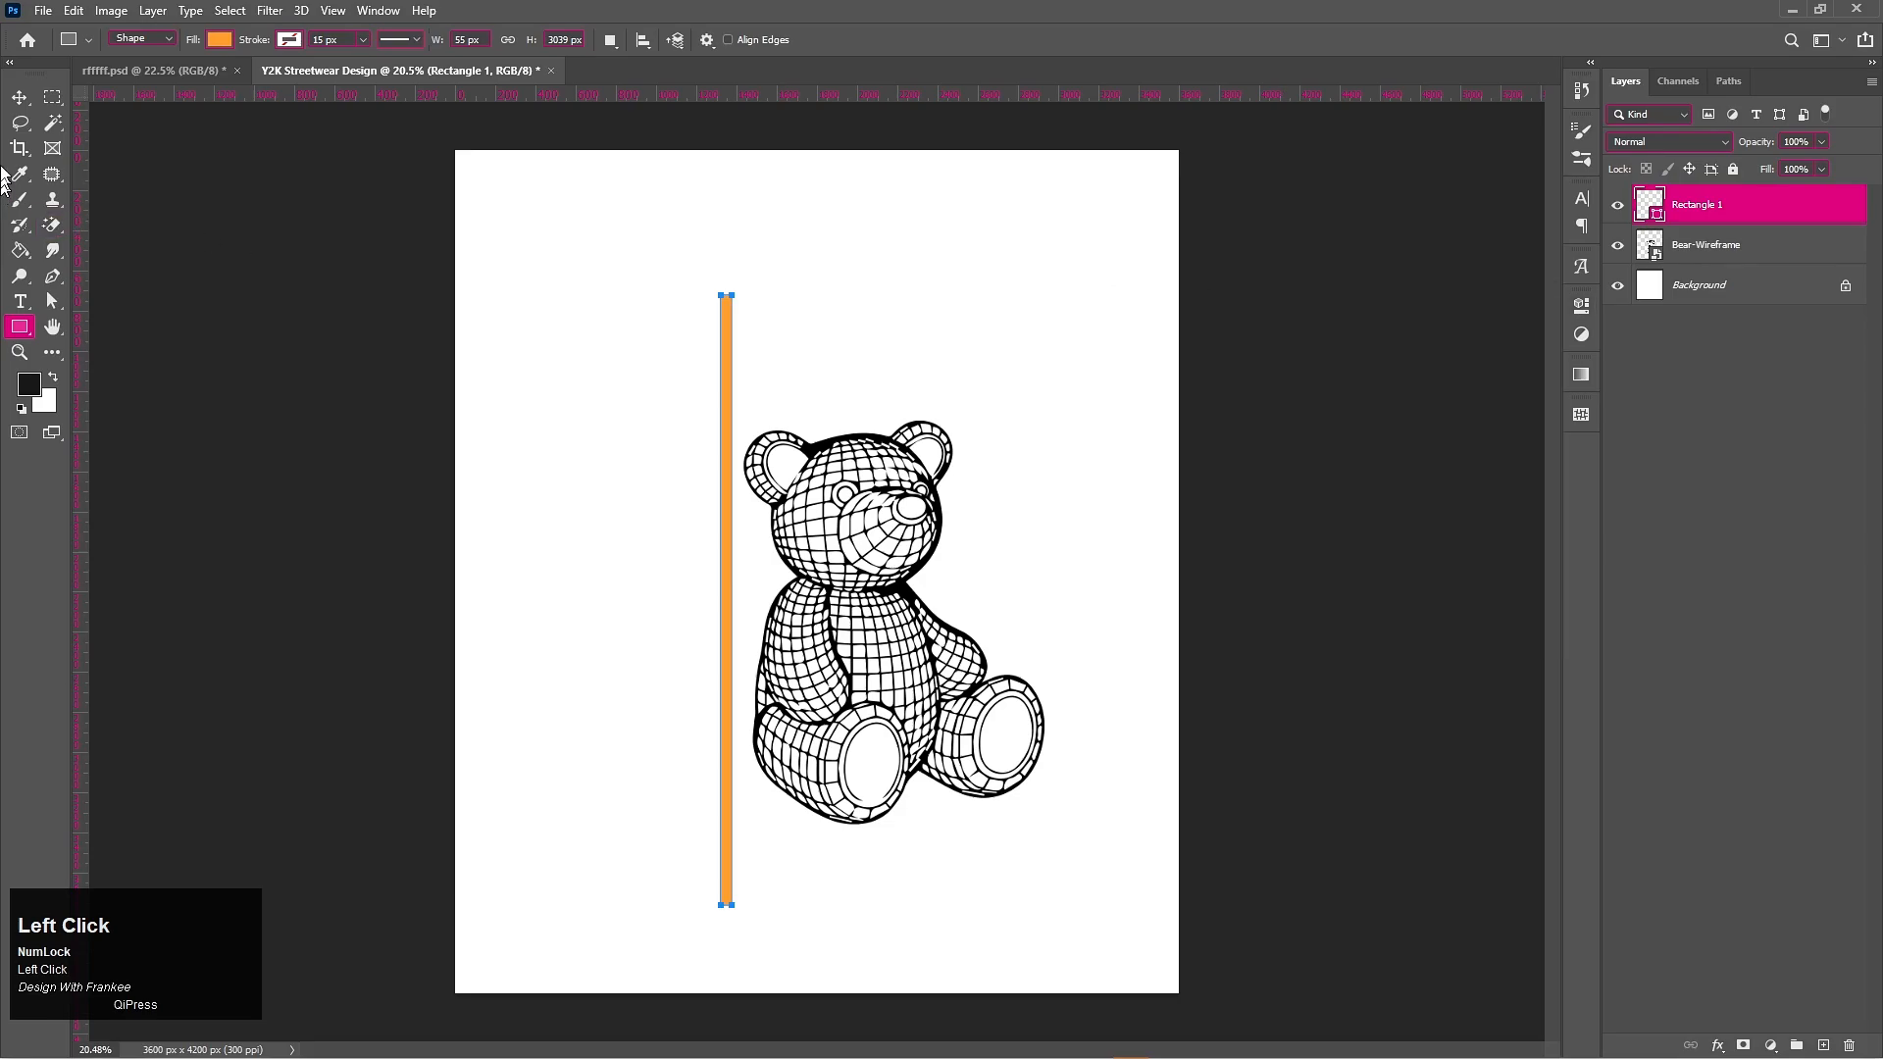
# Step: Copy the hex code fb912e from the Q & CC file in Notepad and apply it as the rectangle's fill colour
pyautogui.click(18, 98)
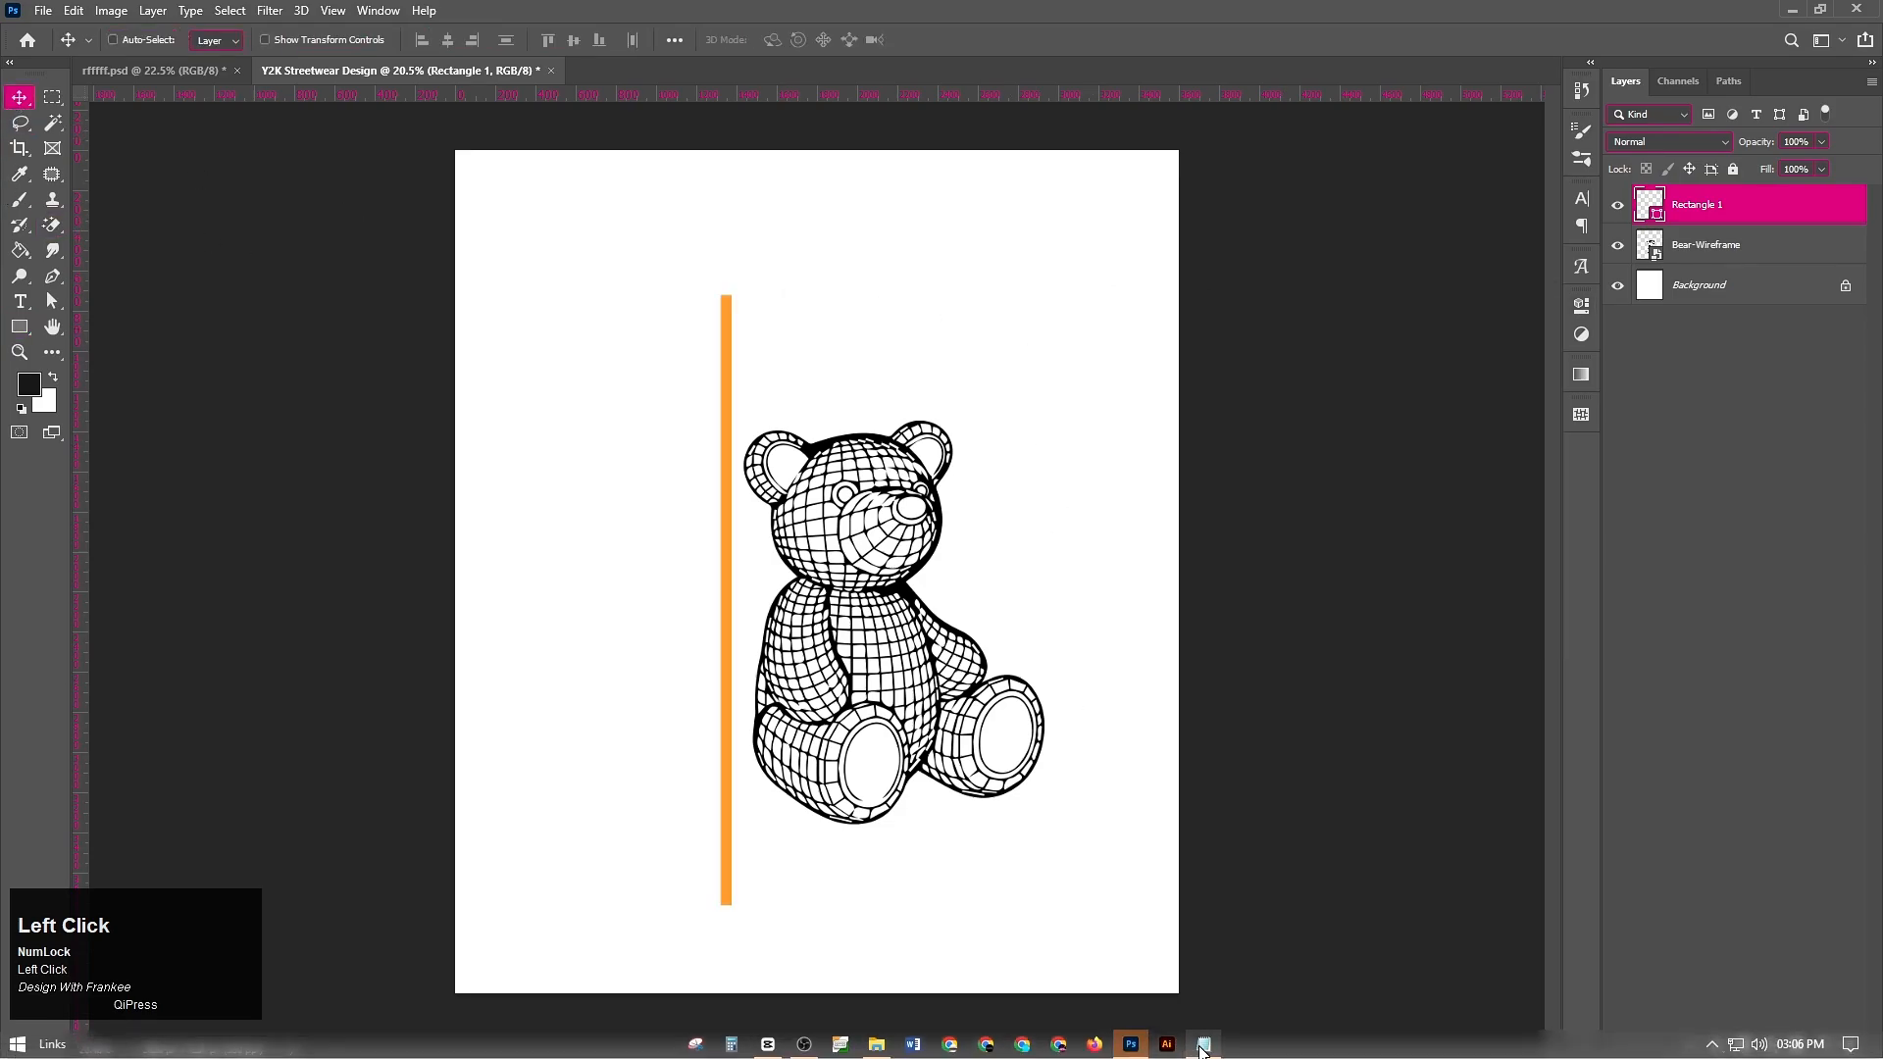
pyautogui.click(1204, 1045)
pyautogui.moveTo(1152, 351); pyautogui.dragTo(1021, 357)
pyautogui.hotkey('ctrl', 'c')
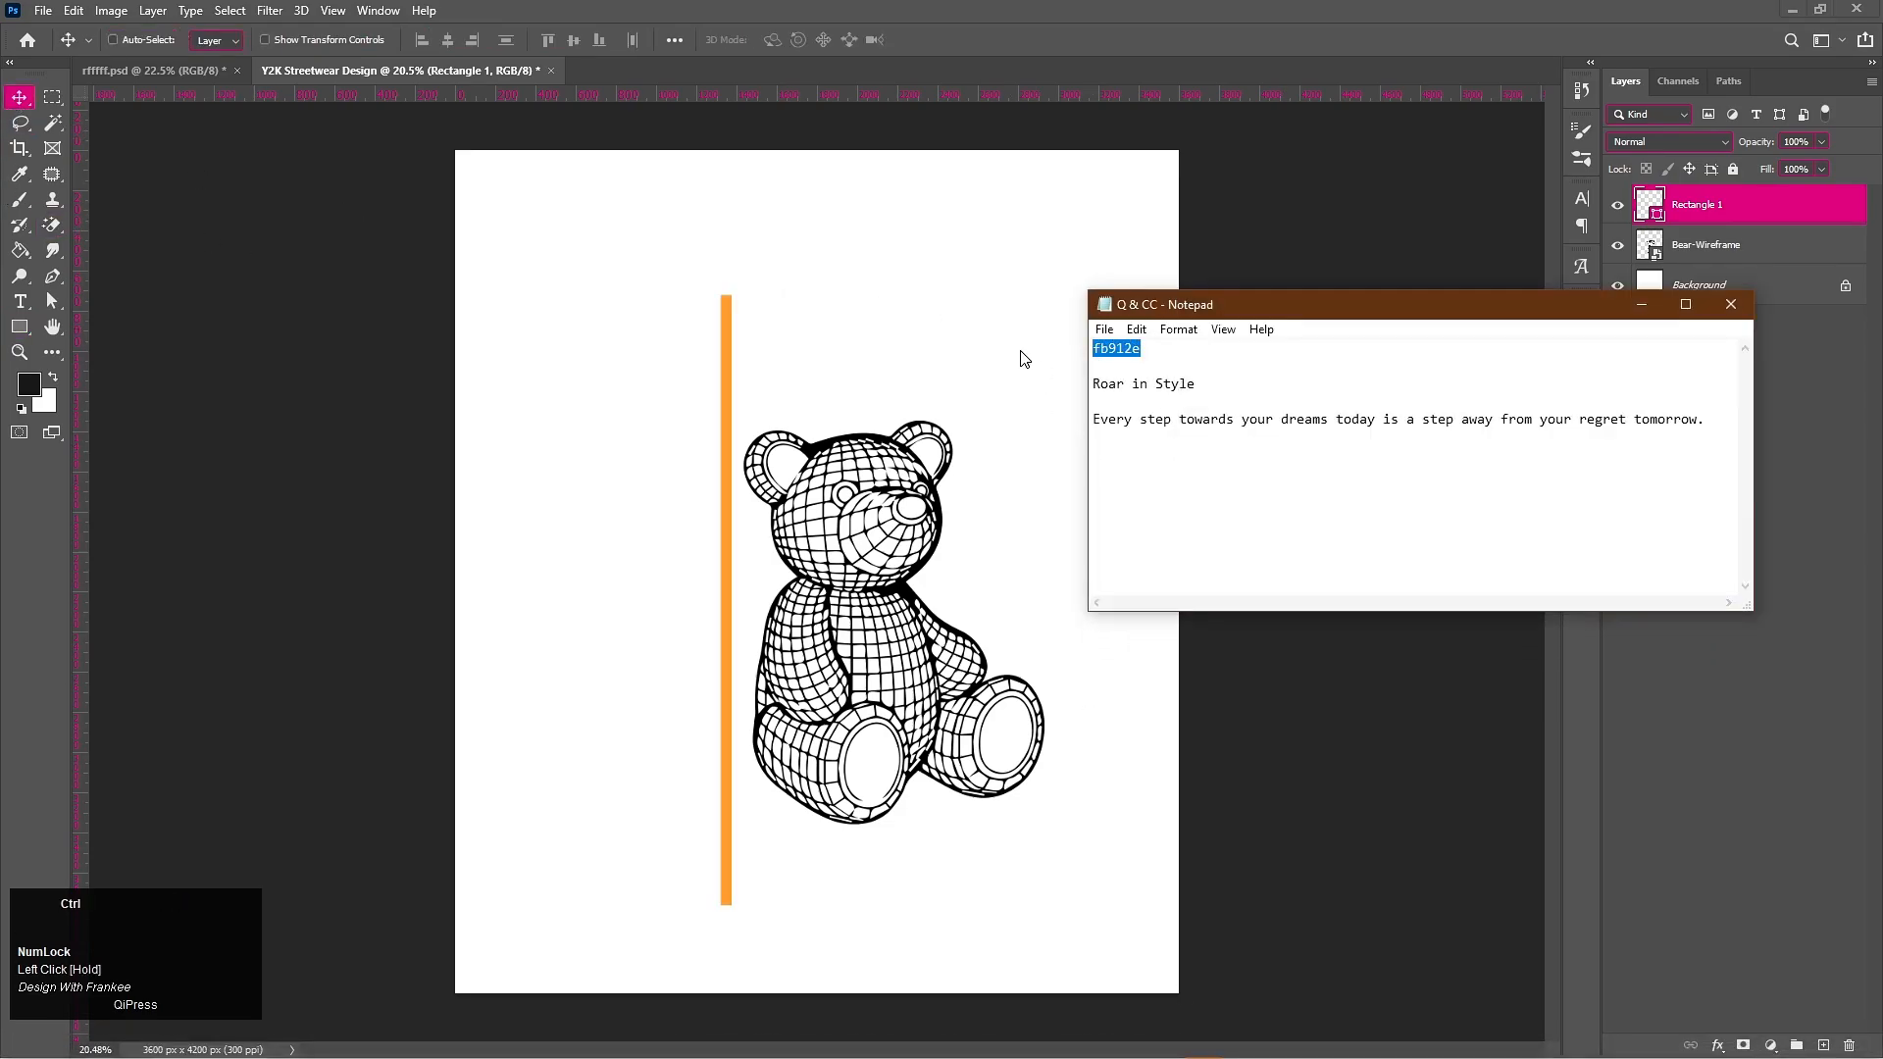
pyautogui.click(1664, 222)
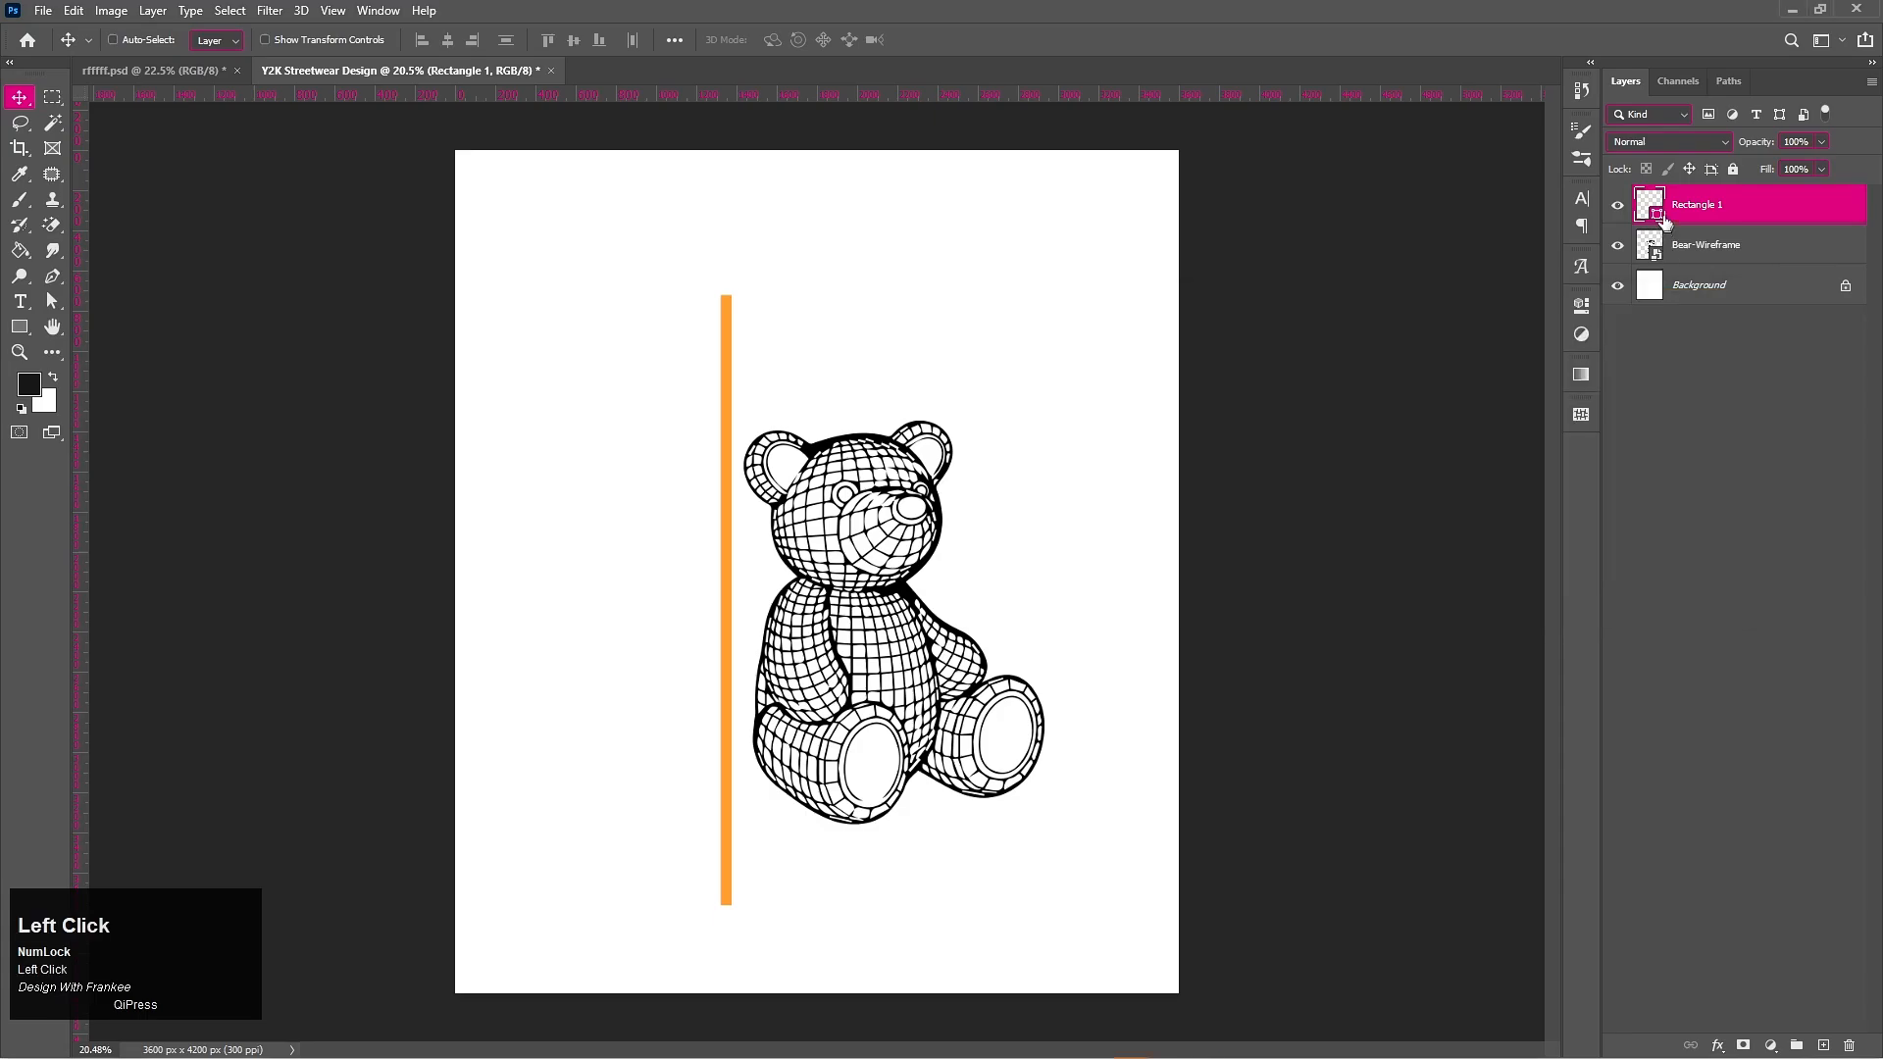
pyautogui.doubleClick(1660, 213)
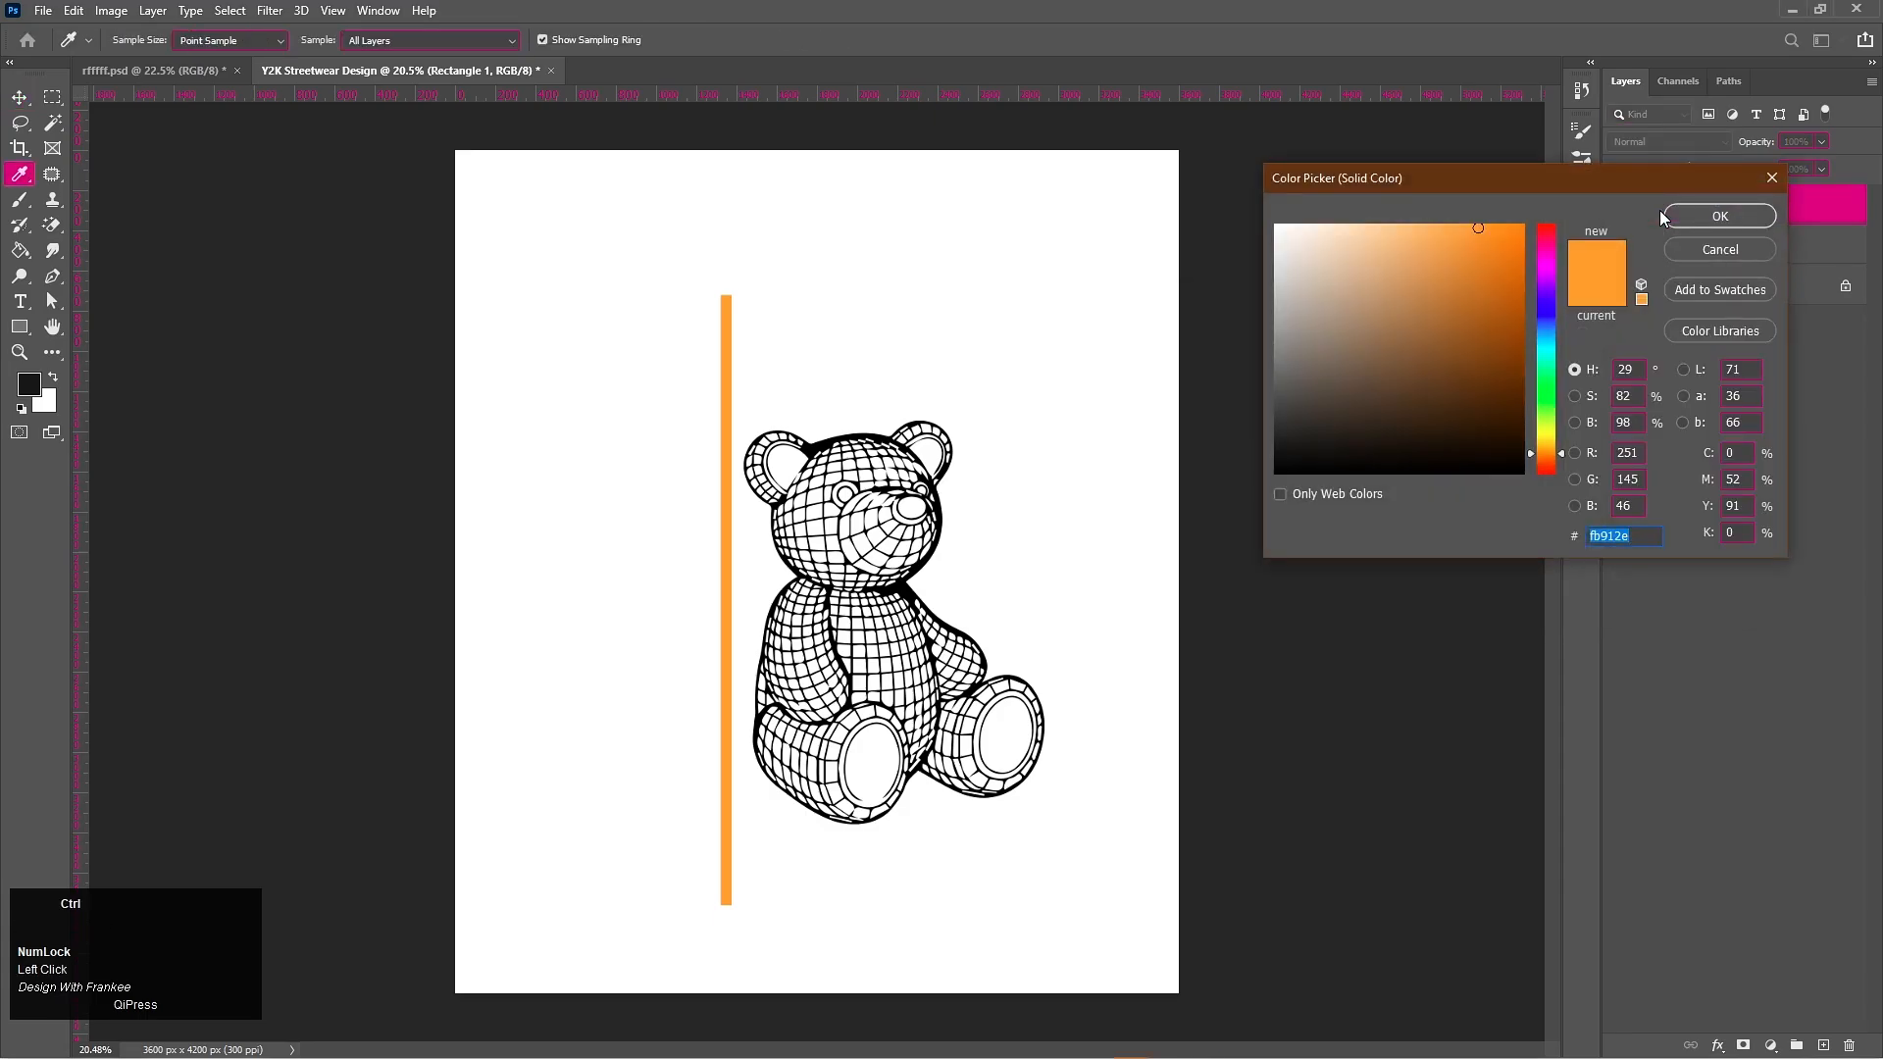
pyautogui.hotkey('ctrl', 'v')
pyautogui.click(1721, 218)
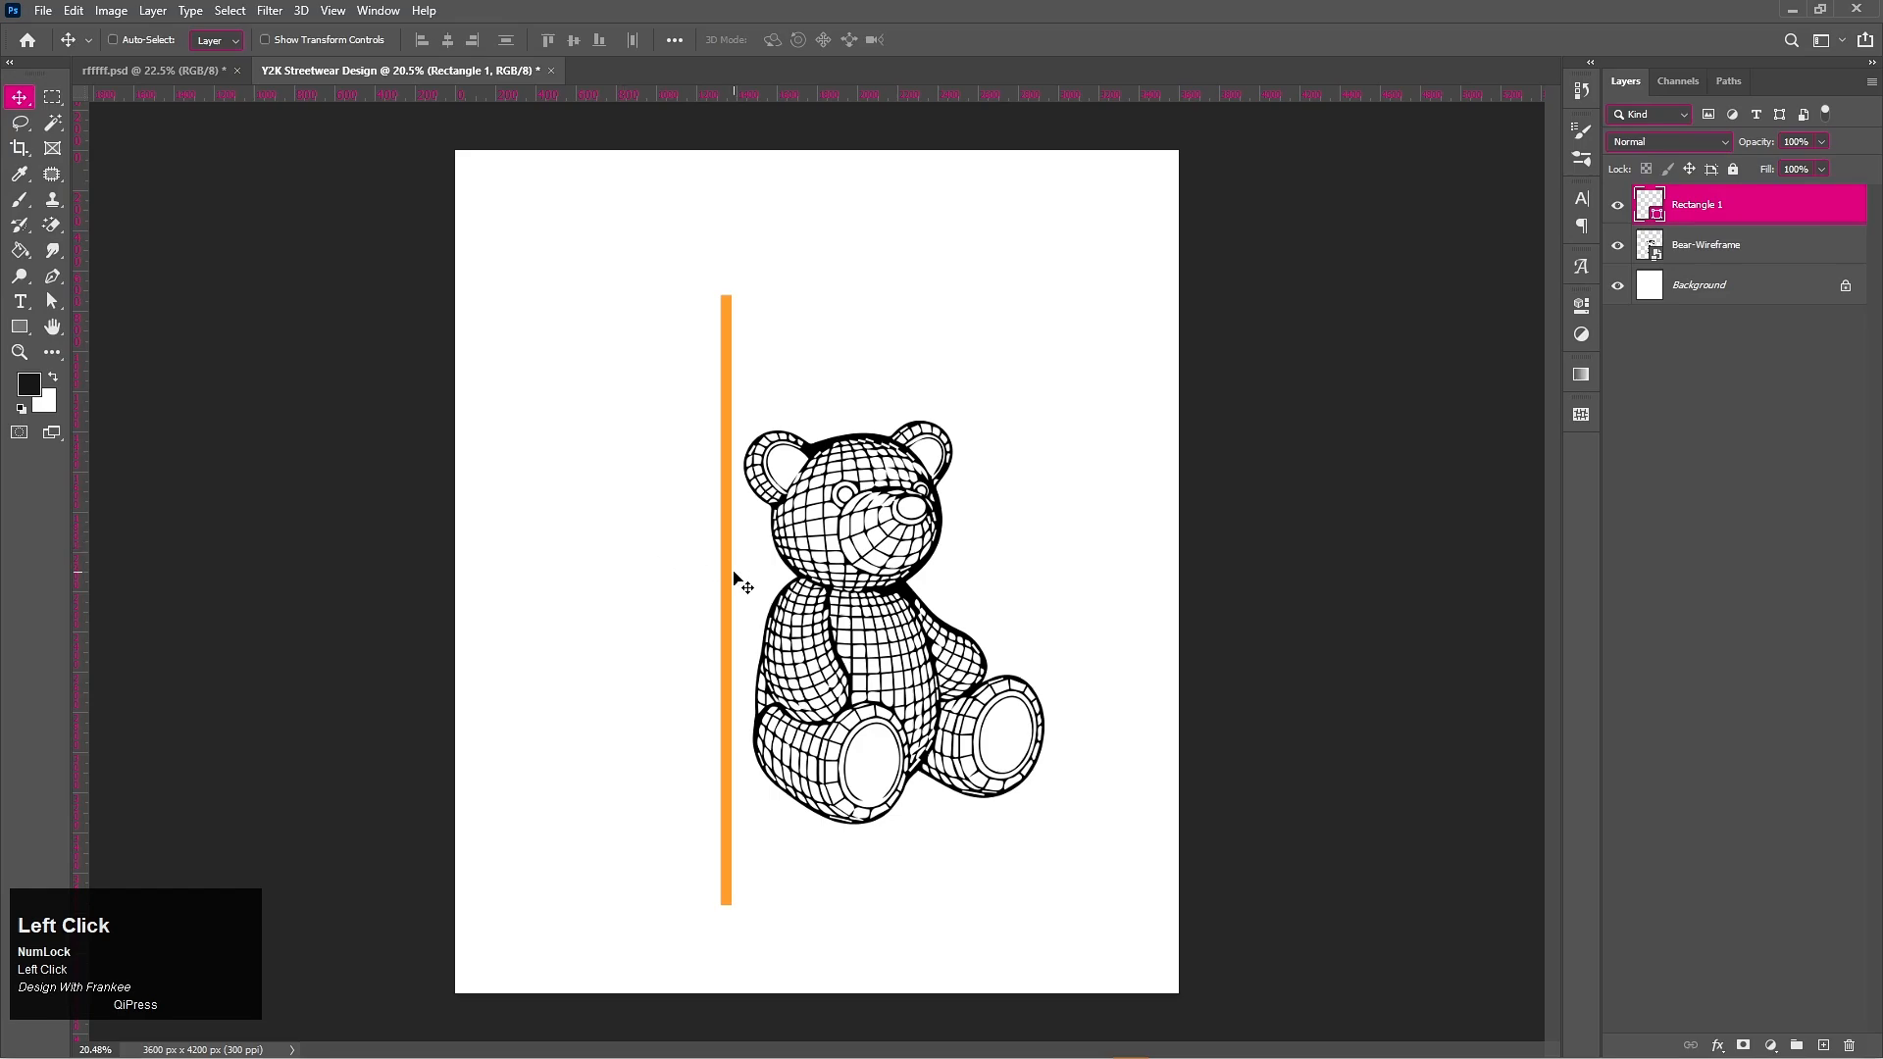
# Step: Move the orange bar horizontally over the bear's left ear and arm, and nudge it slightly upward
pyautogui.scroll(1, 835, 655)
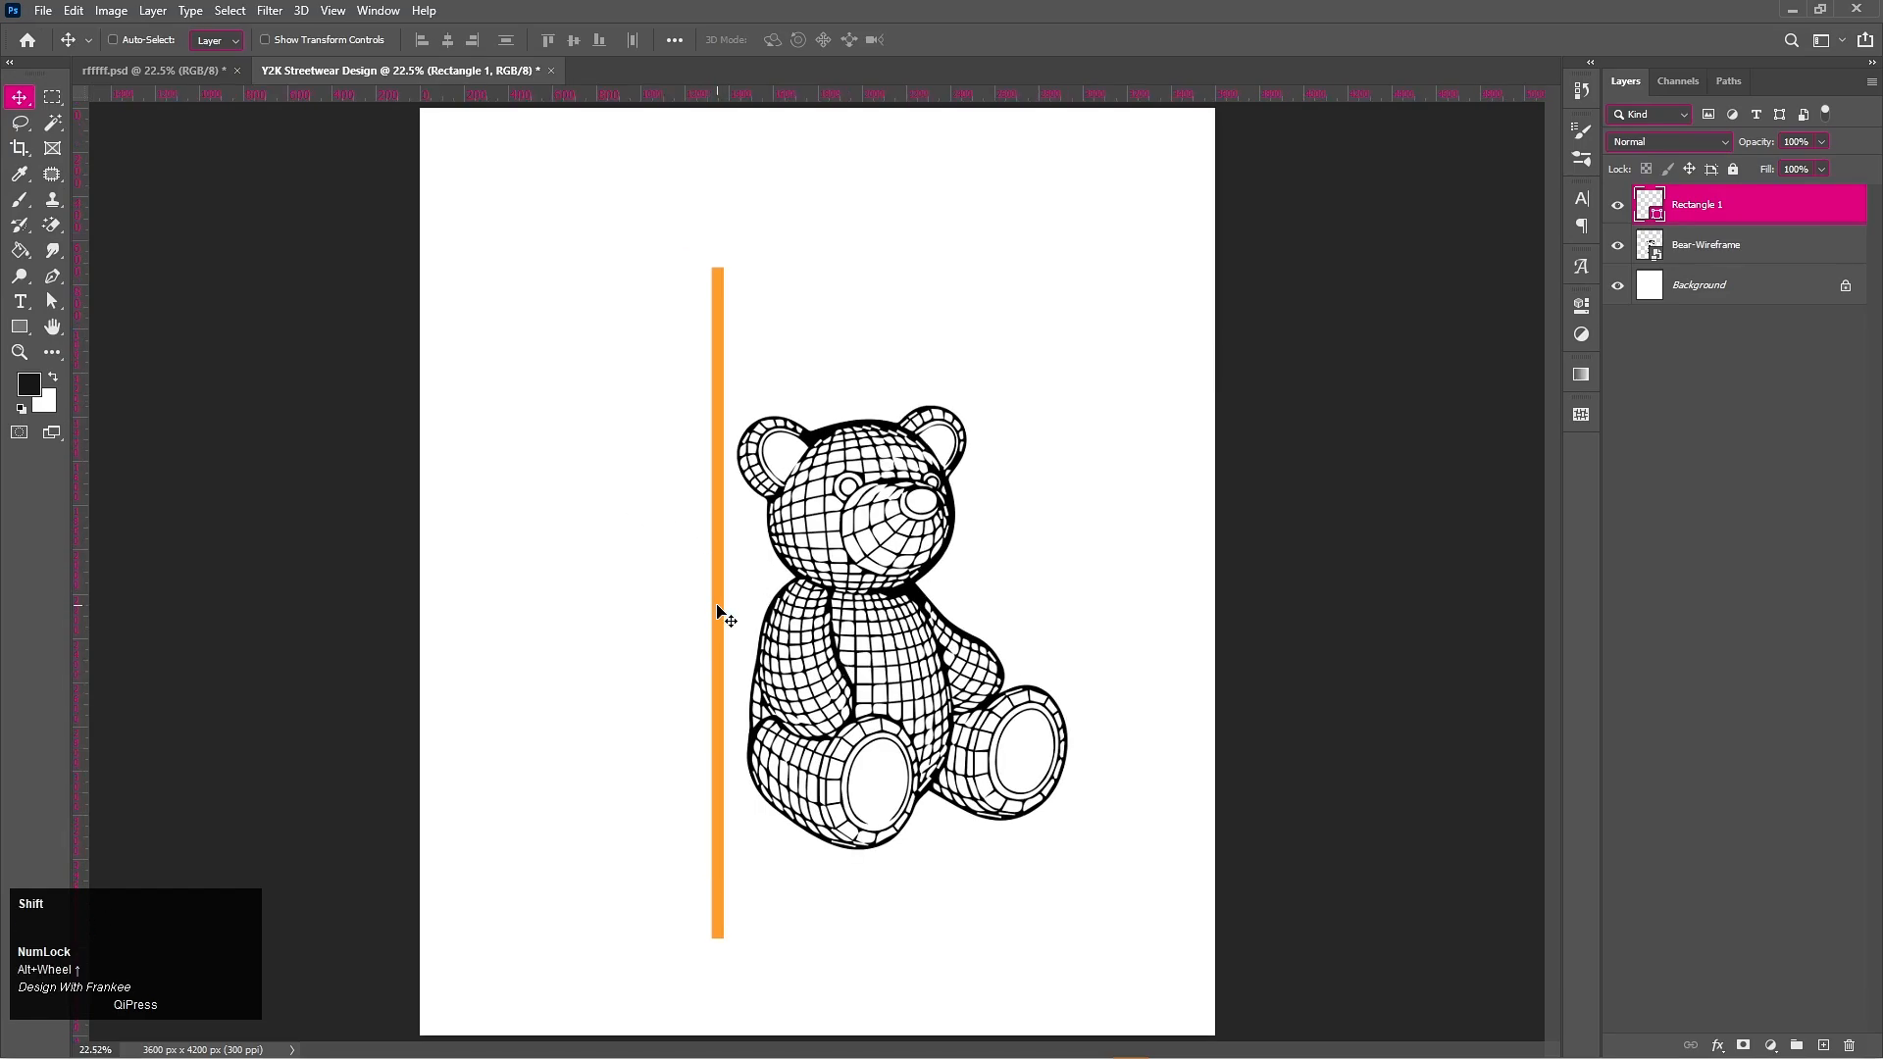
pyautogui.moveTo(719, 614); pyautogui.dragTo(777, 615)
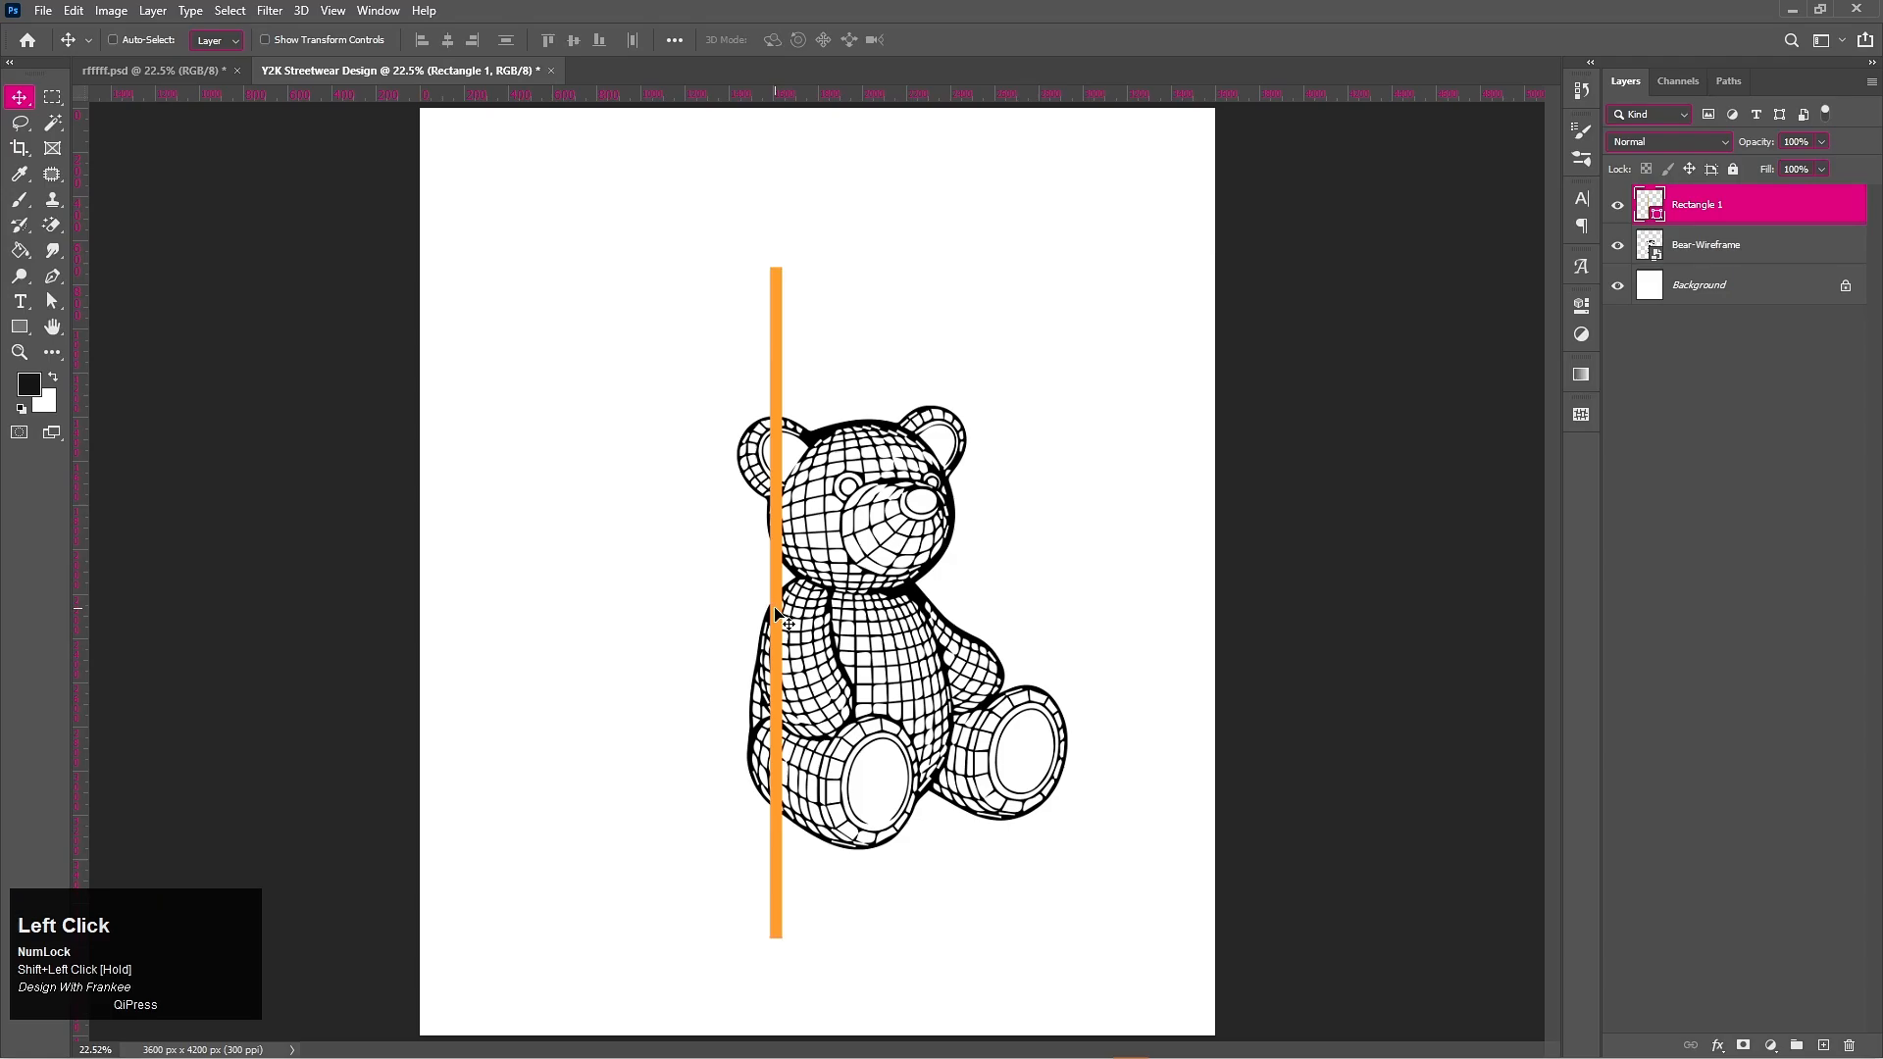
pyautogui.hotkey('shift', 'Up')
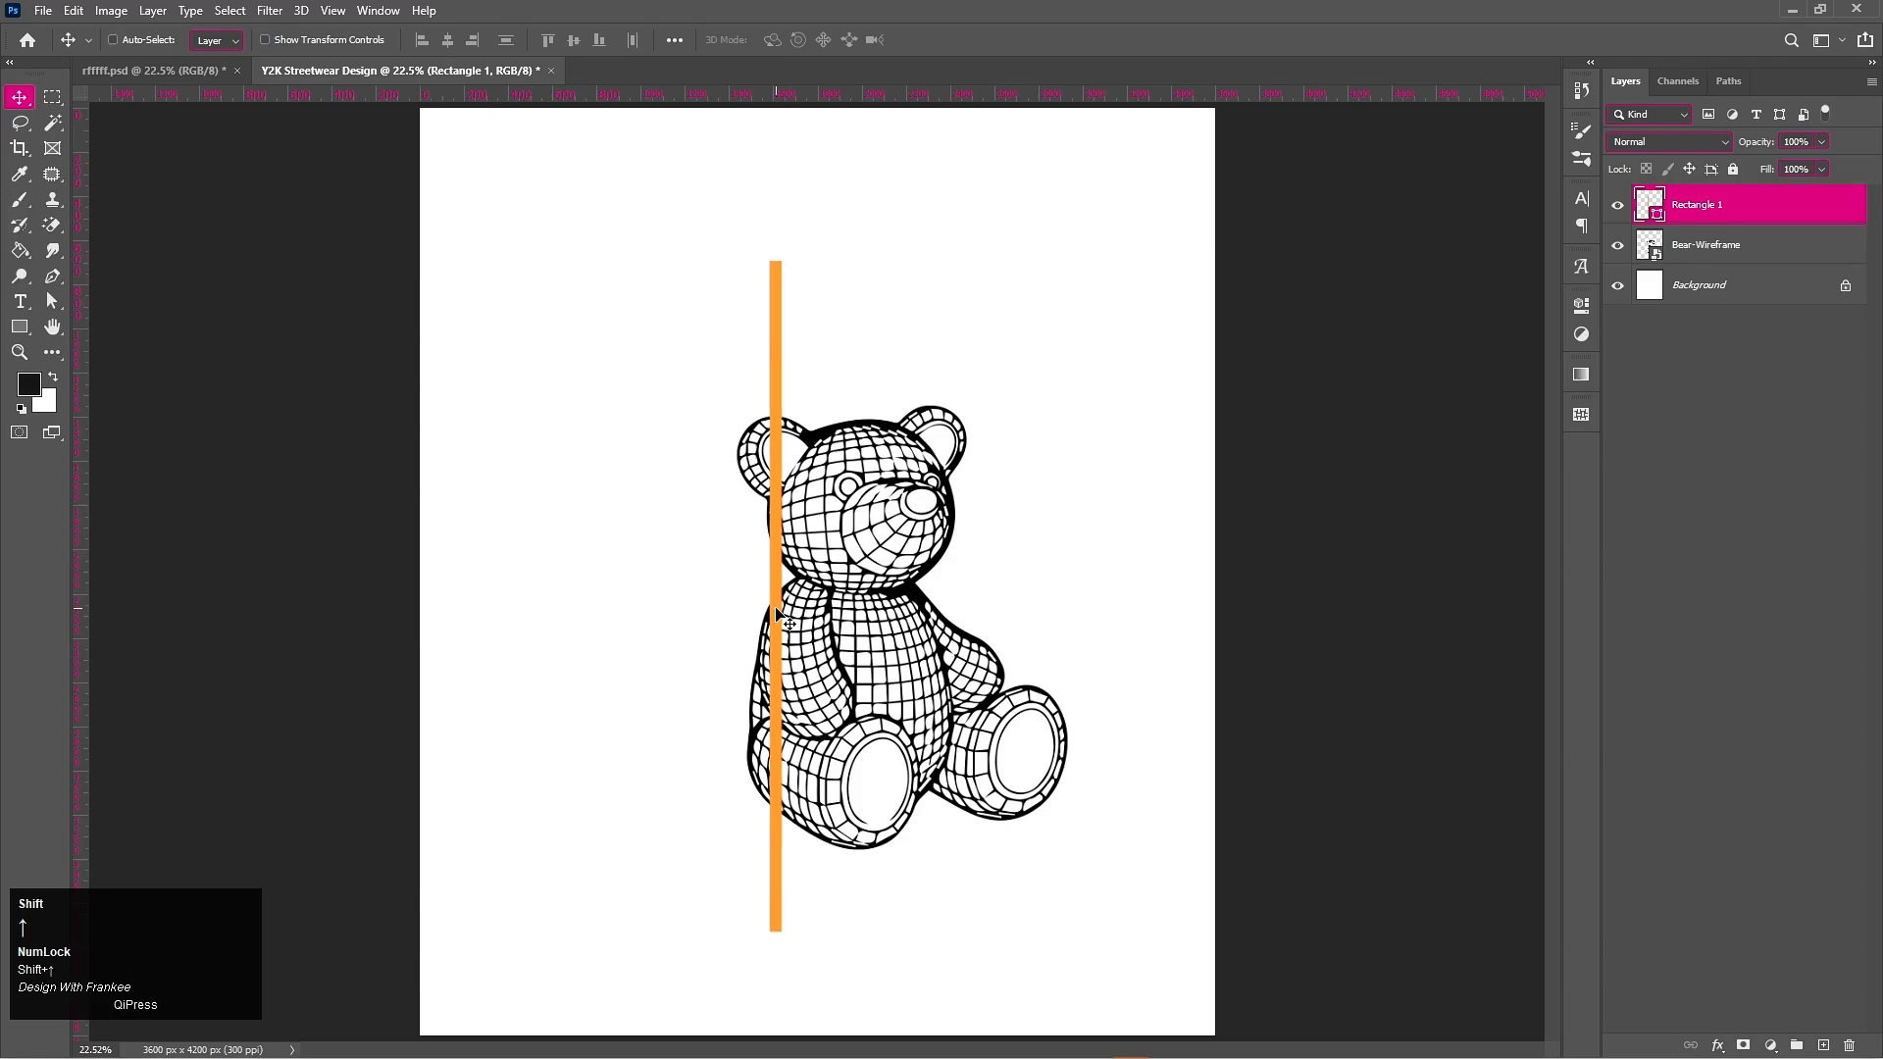
pyautogui.hotkey('ctrl', 't')
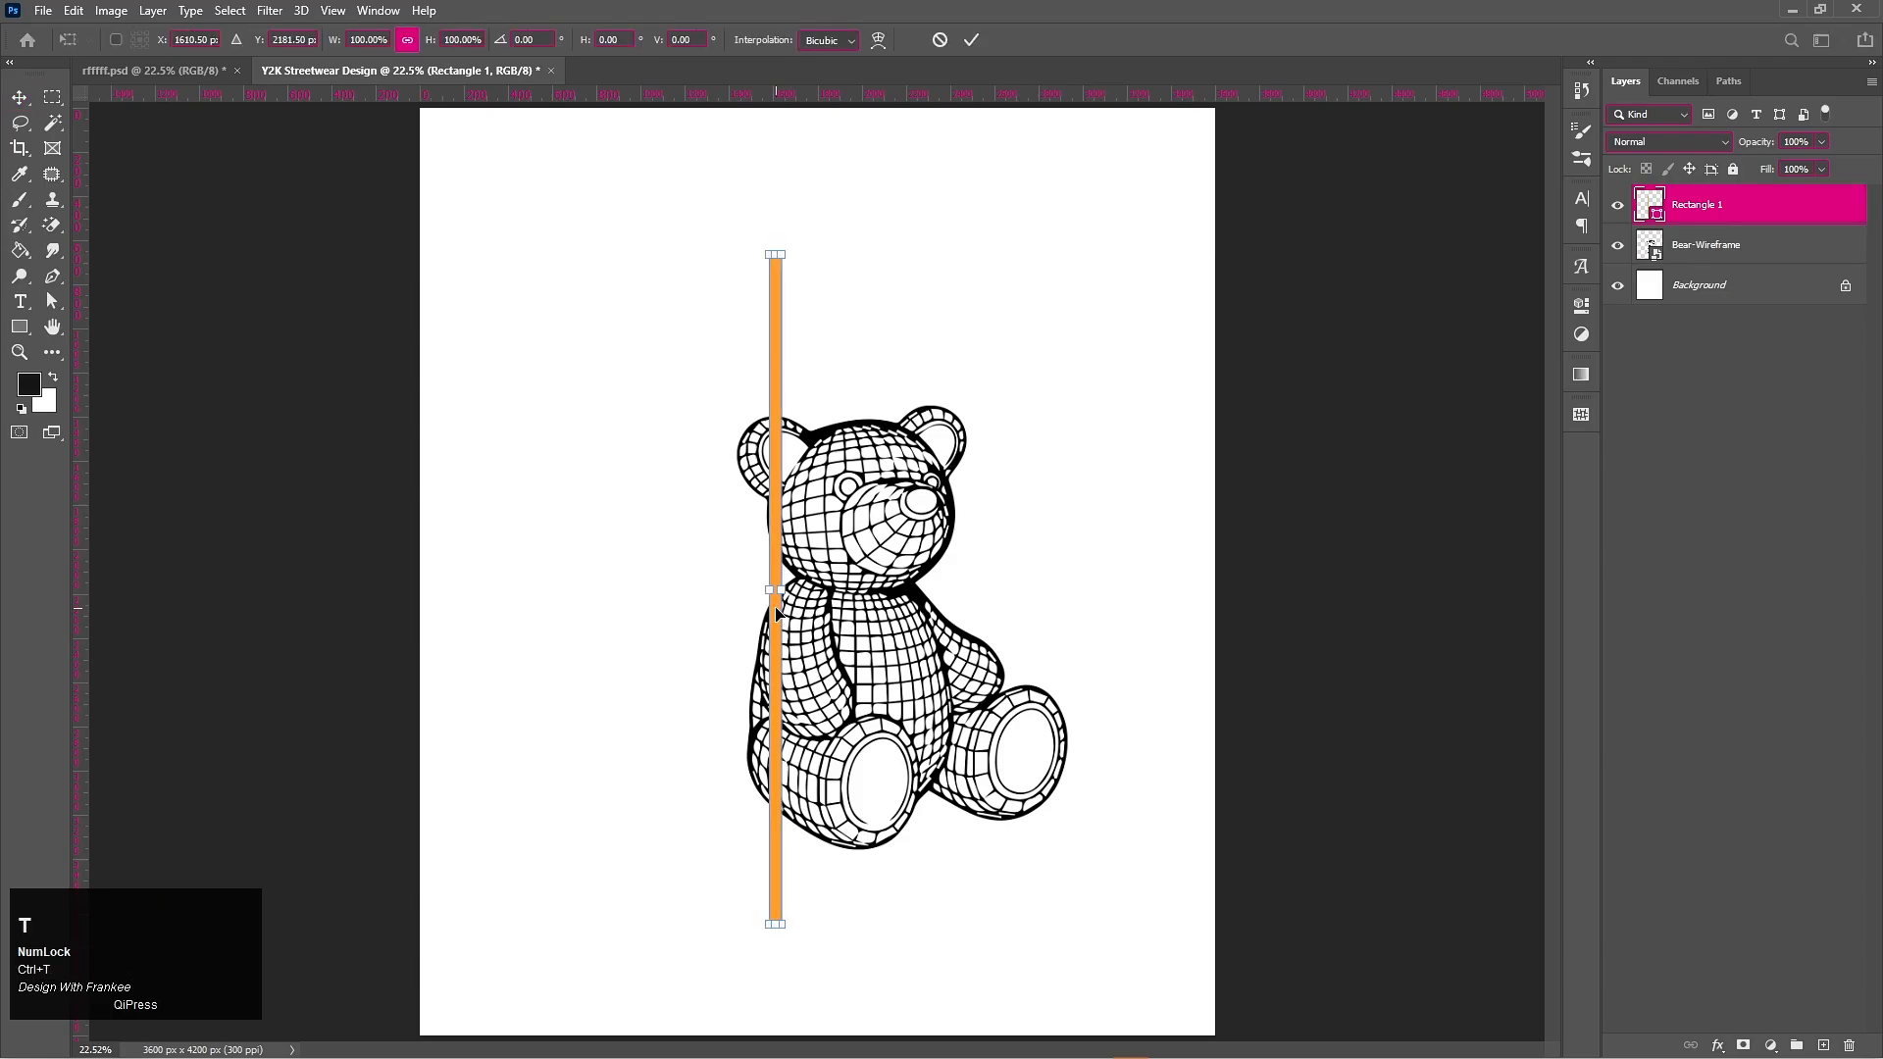
pyautogui.moveTo(775, 255); pyautogui.dragTo(774, 235)
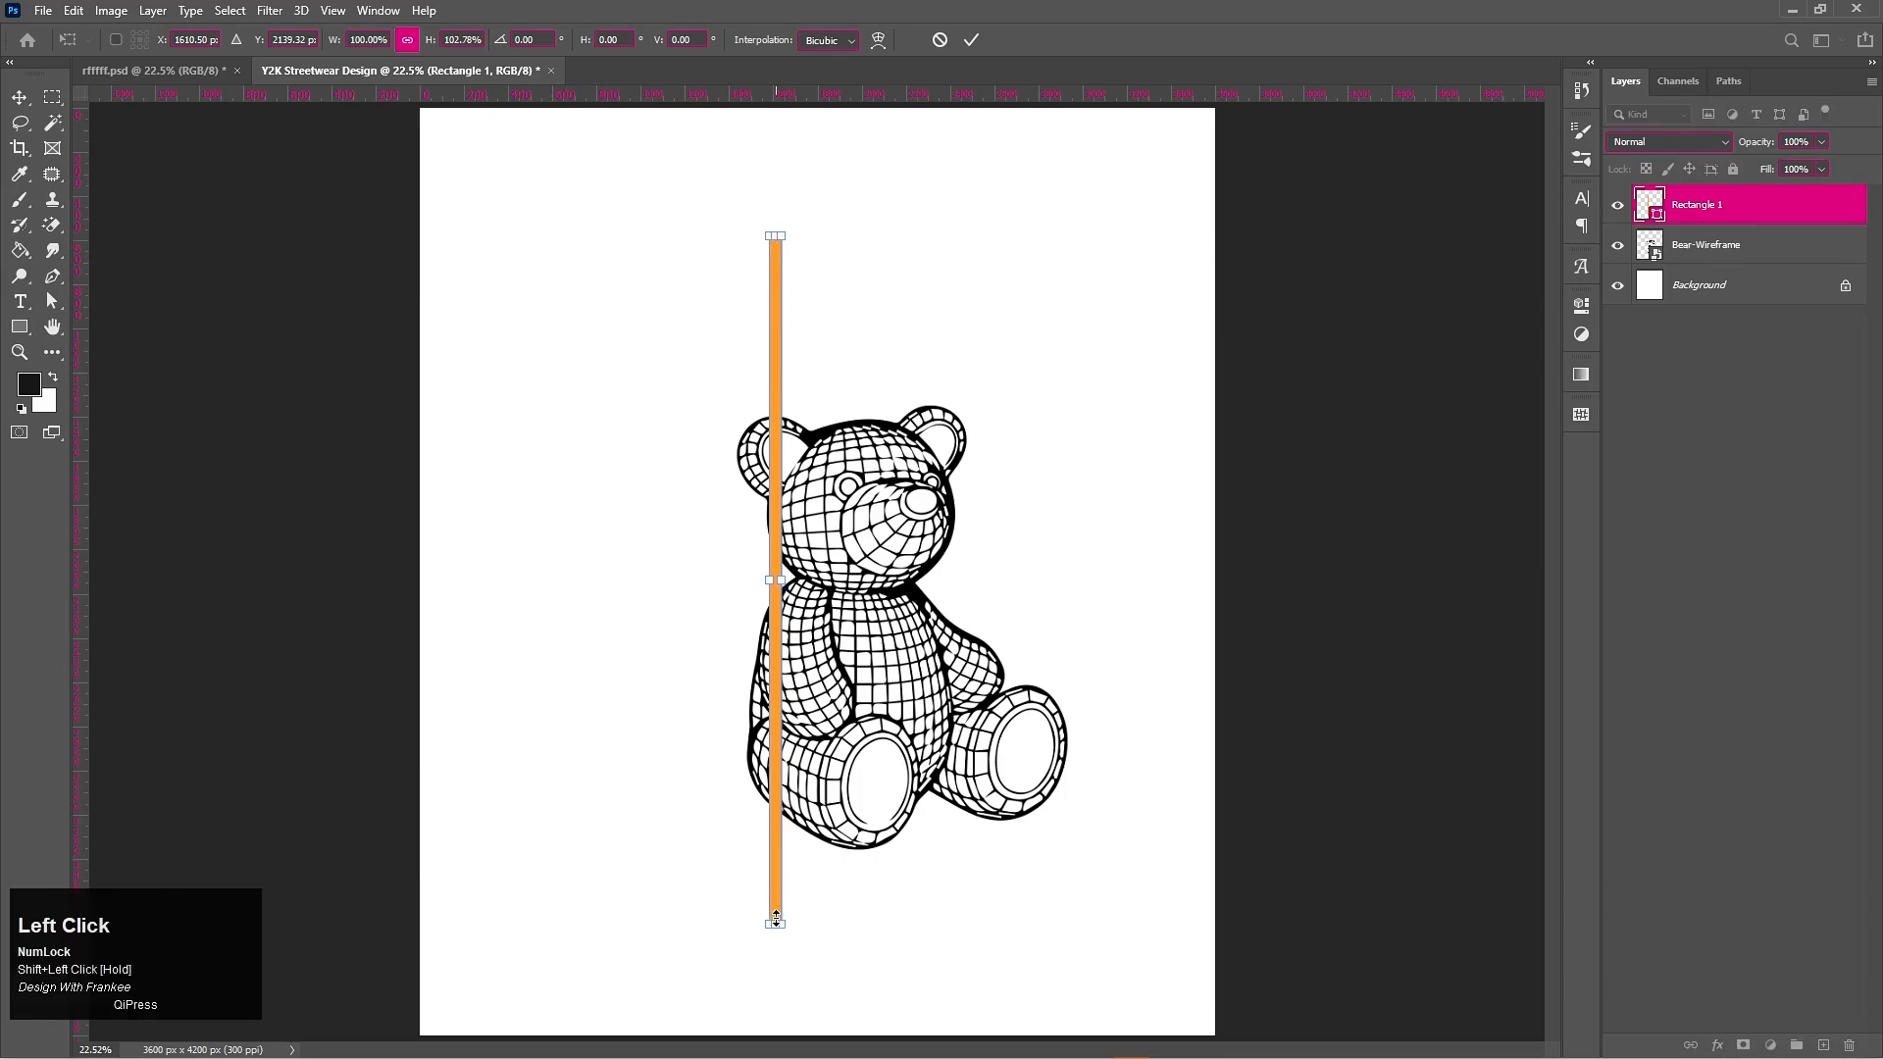
pyautogui.moveTo(776, 919); pyautogui.dragTo(772, 900)
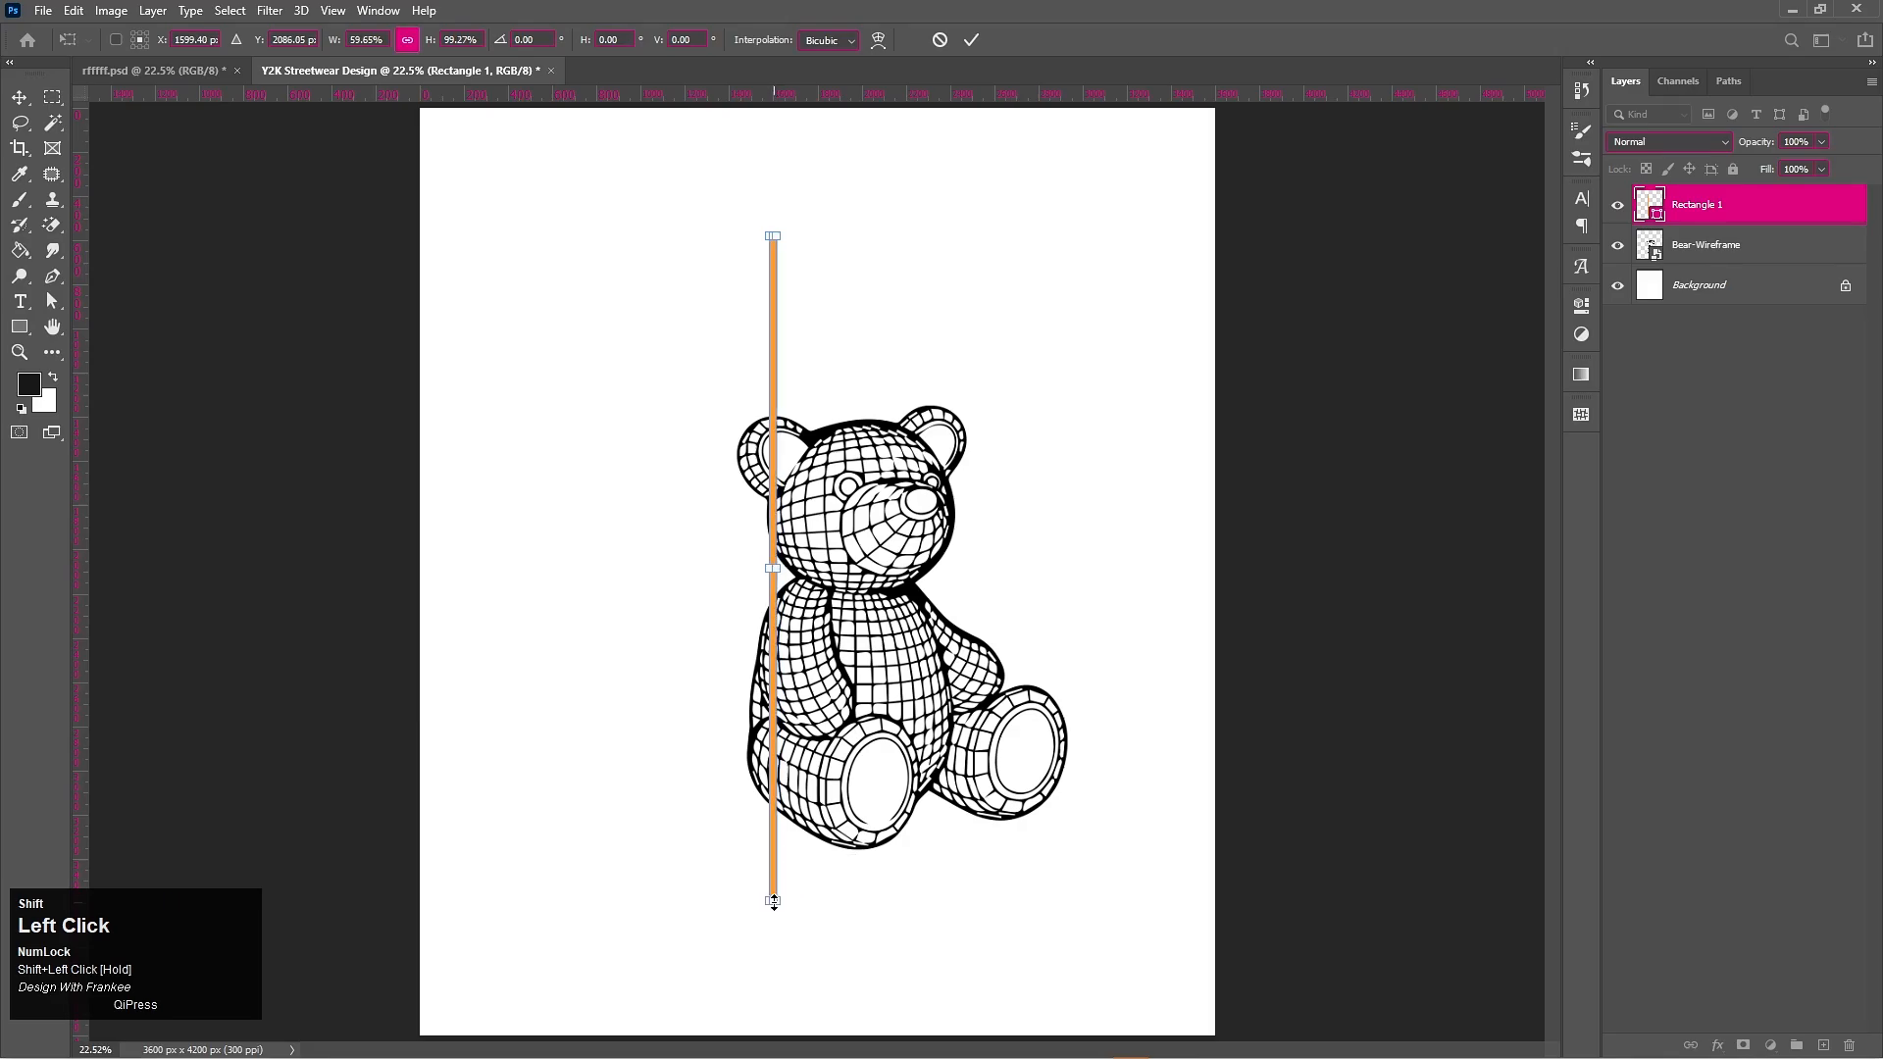
pyautogui.press('ctrl')
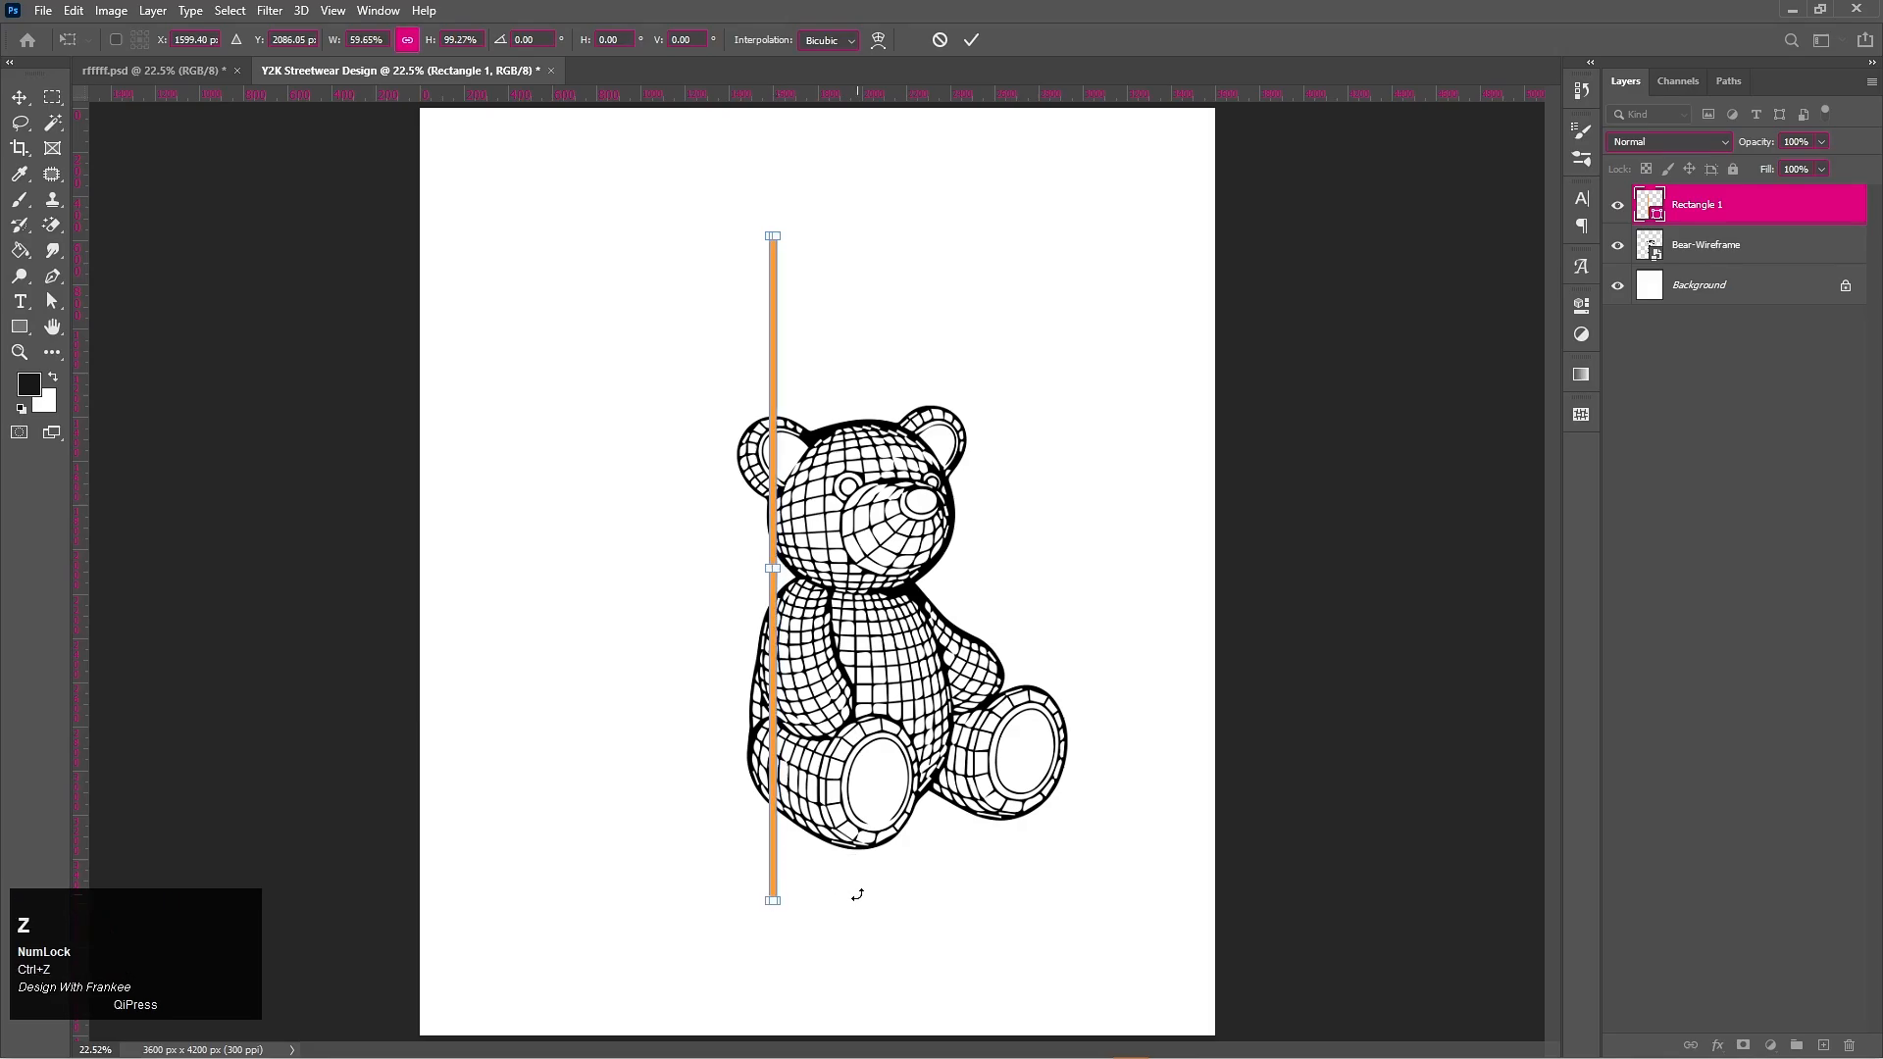
pyautogui.click(971, 40)
pyautogui.press('ctrl')
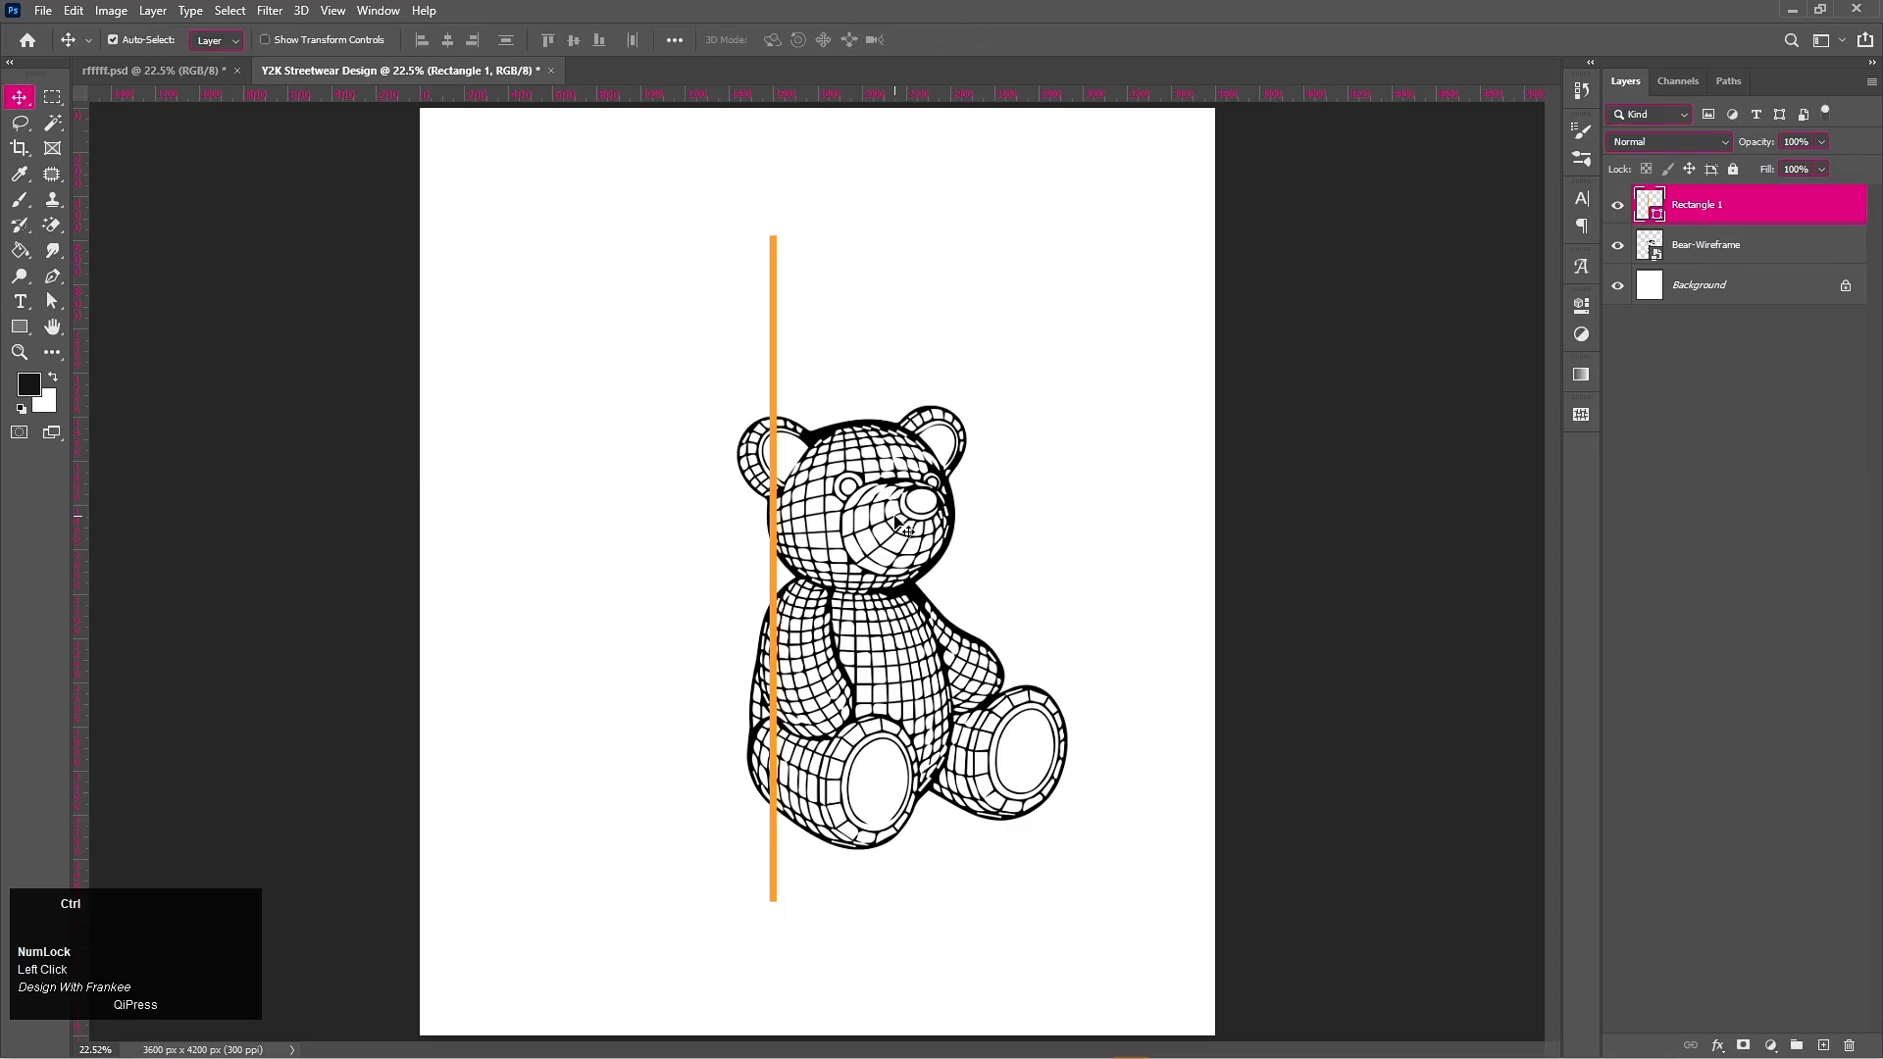
pyautogui.hotkey('ctrl', 'z')
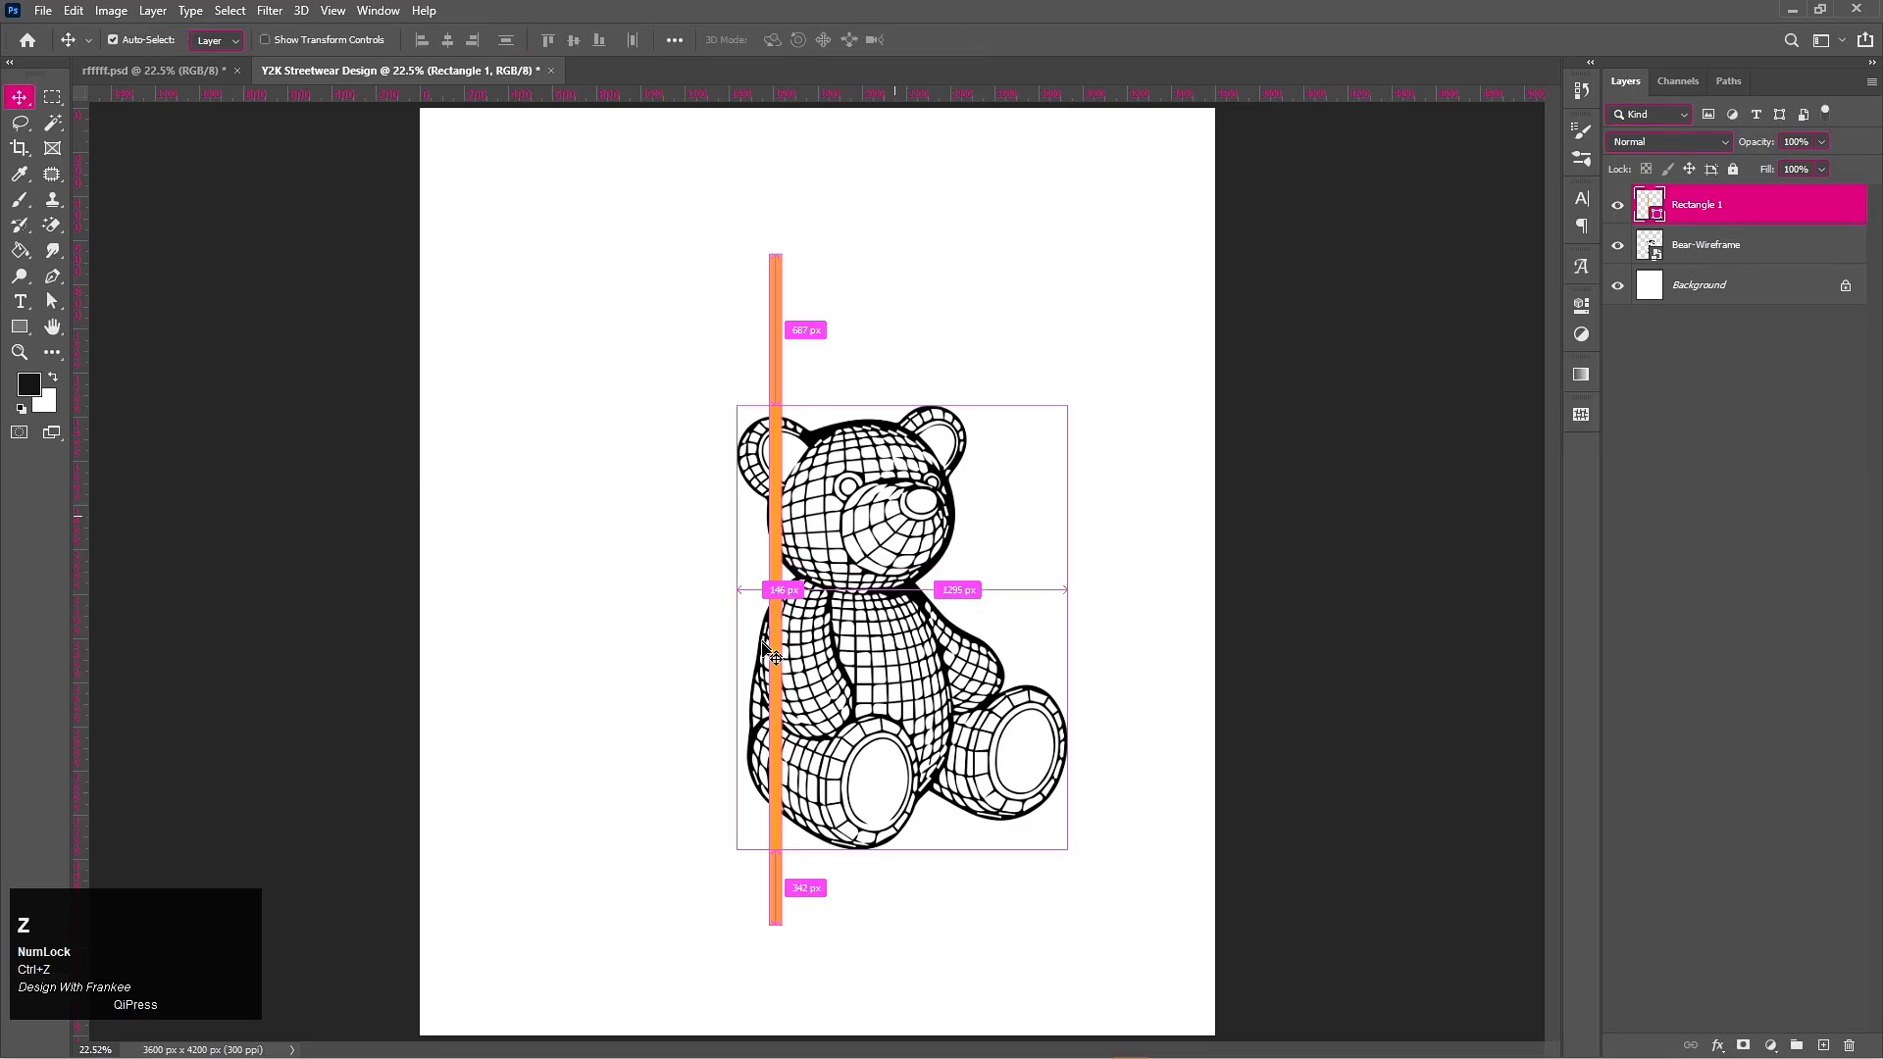
# Step: Free-transform the orange bar, extending its upper end slightly and shortening its lower end to just below the bear's feet, keeping its width
pyautogui.hotkey('ctrl', 't')
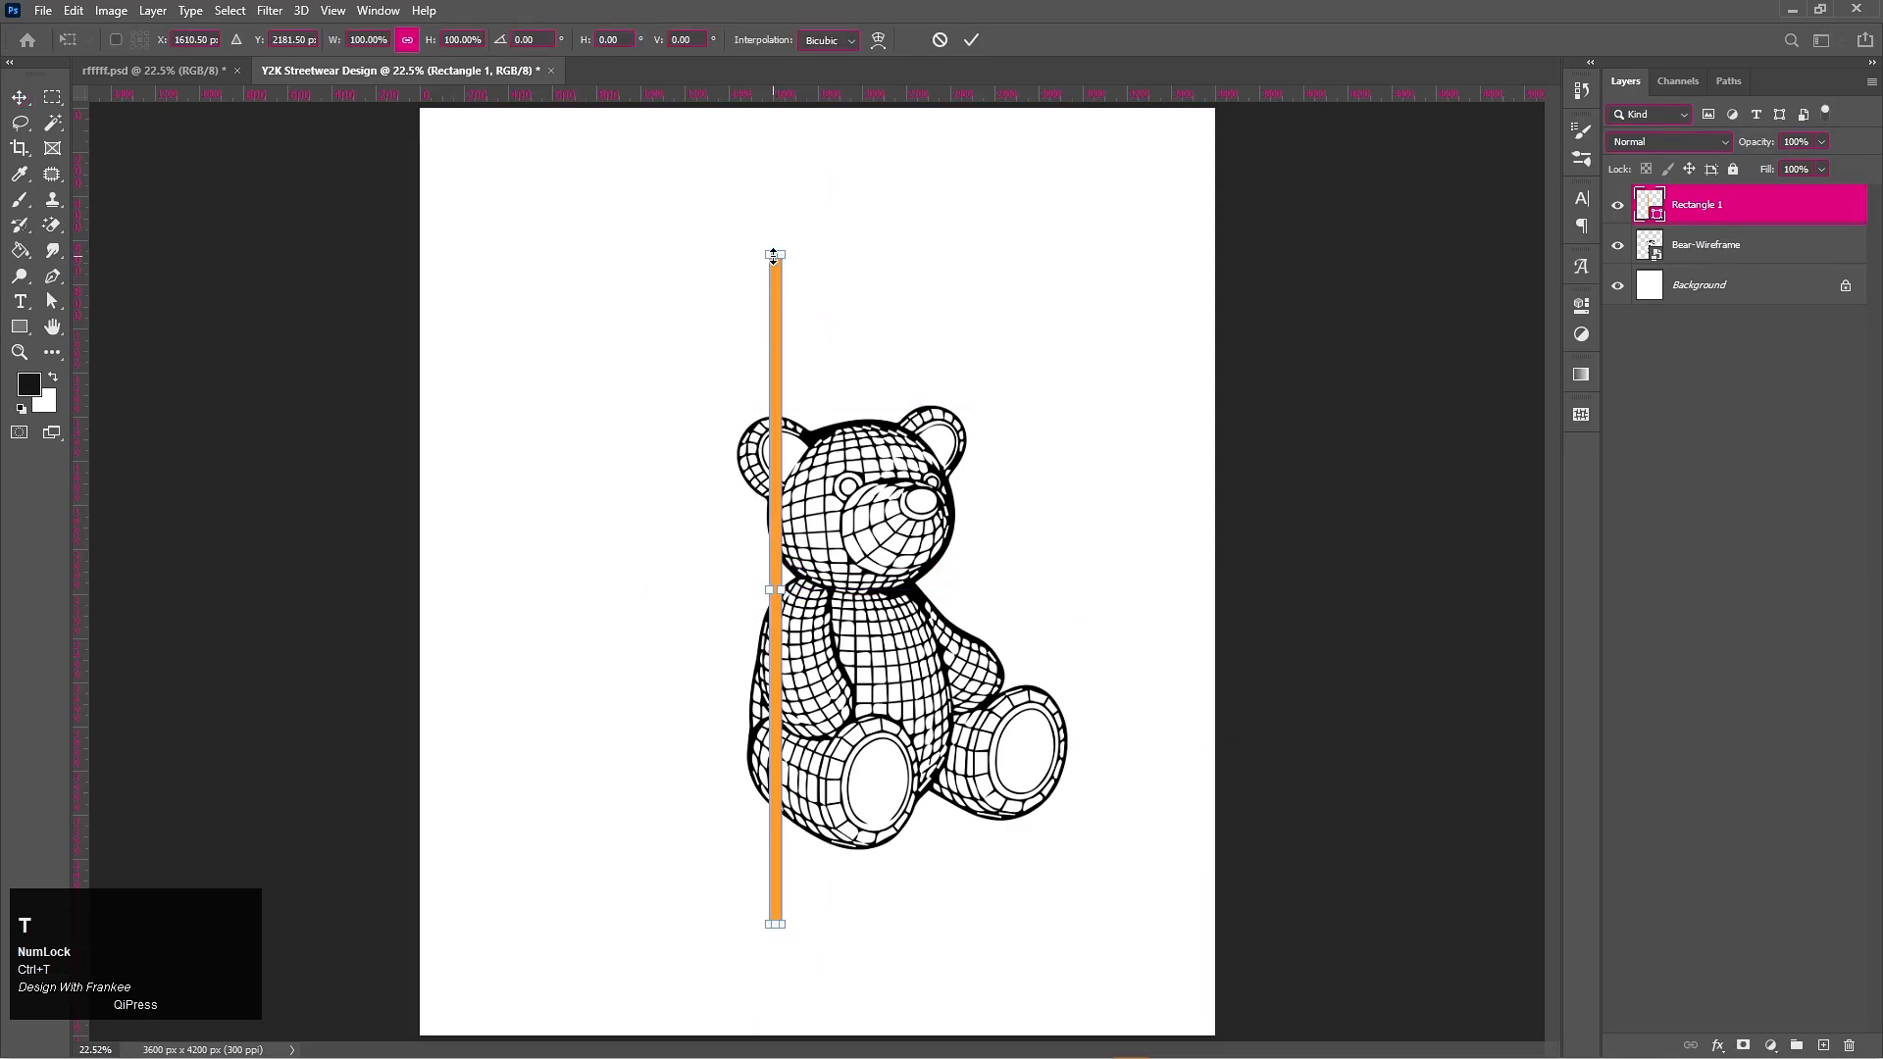
pyautogui.moveTo(774, 254); pyautogui.dragTo(774, 252)
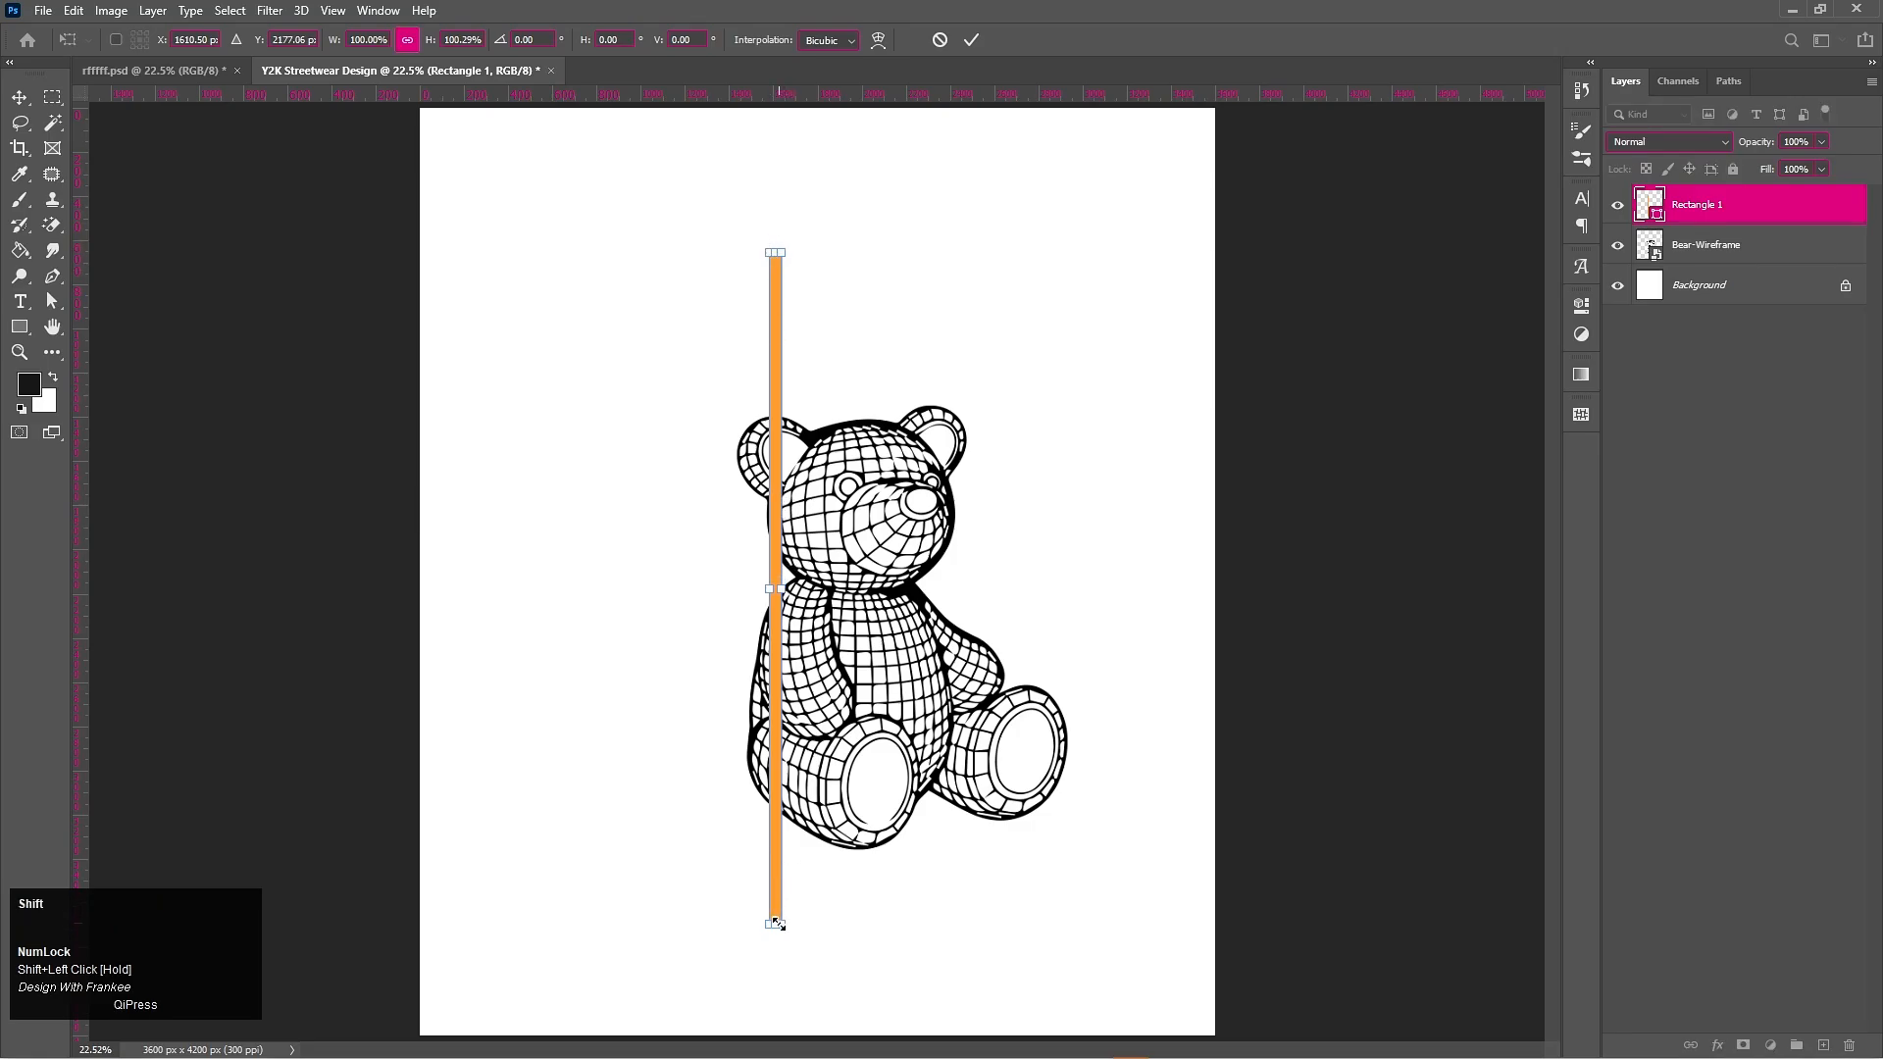
pyautogui.moveTo(775, 926); pyautogui.dragTo(778, 900)
pyautogui.press('Return')
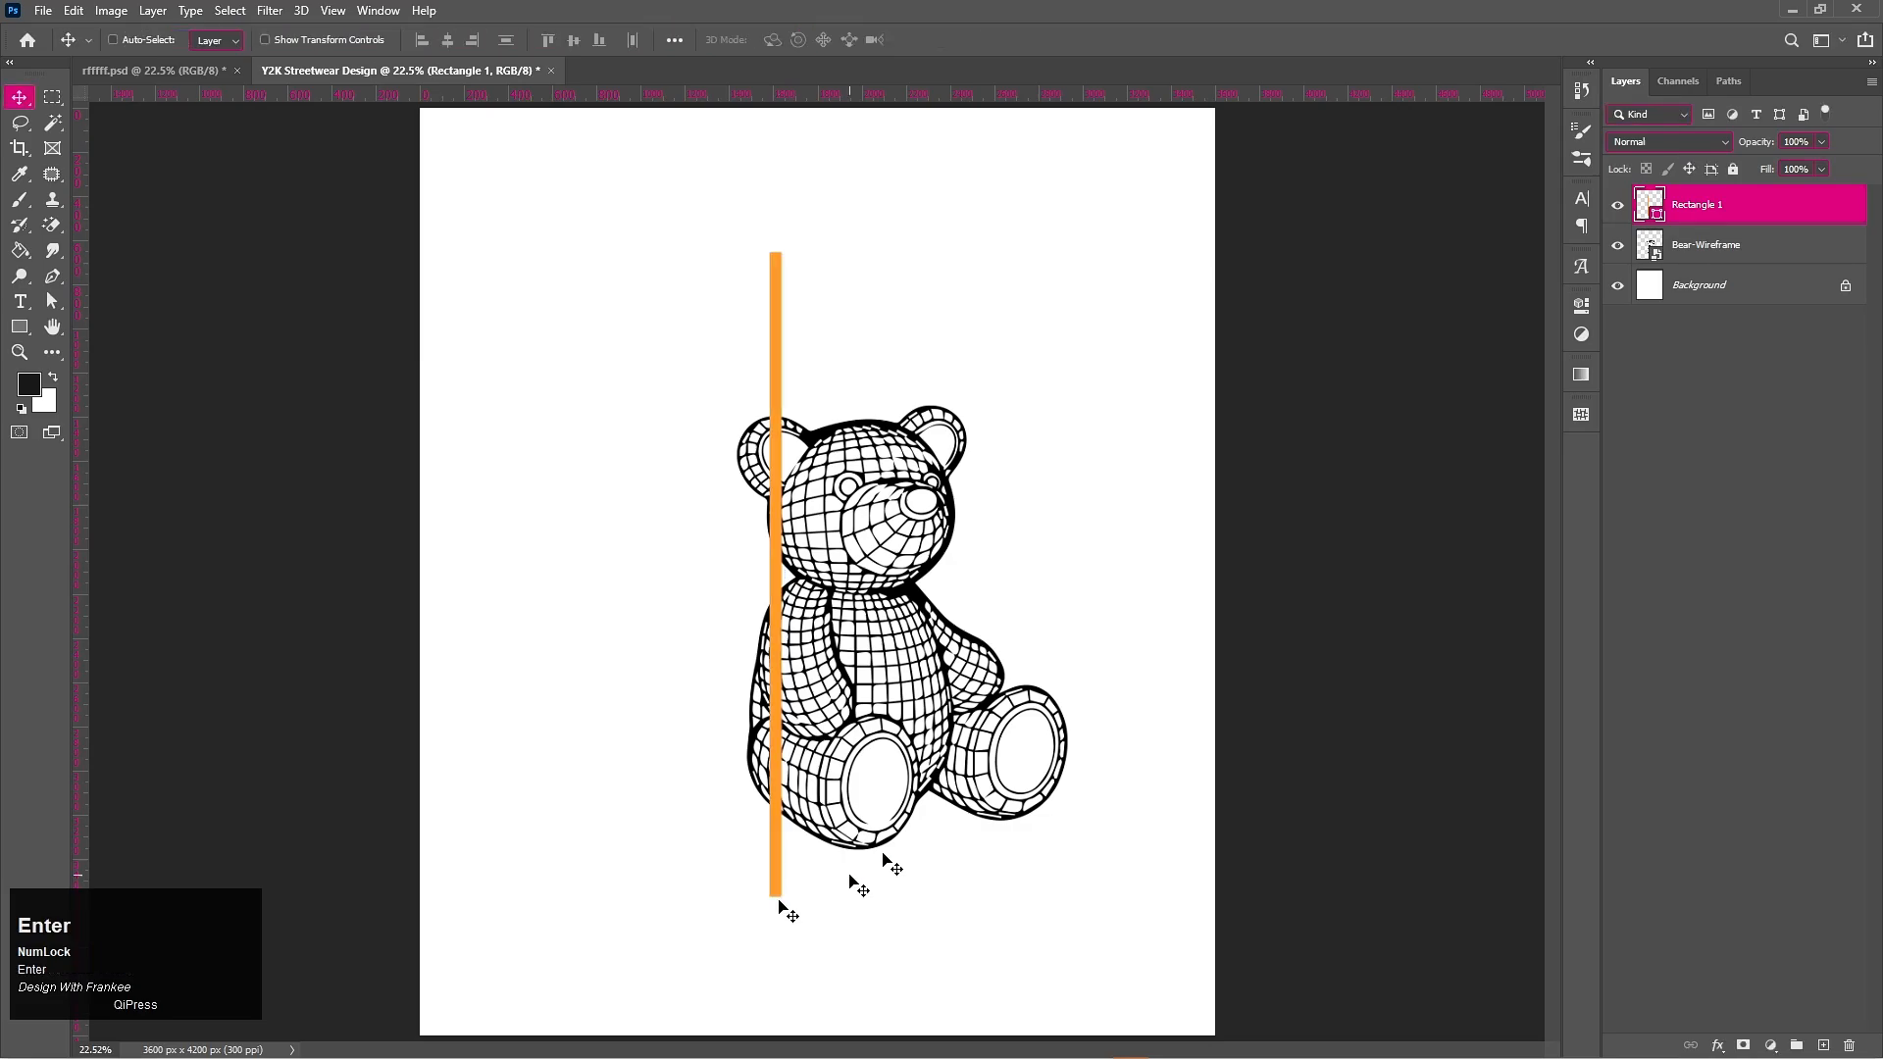
# Step: Convert the orange bar's layer to a smart object and nudge the bar slightly to the right
pyautogui.rightClick(1701, 210)
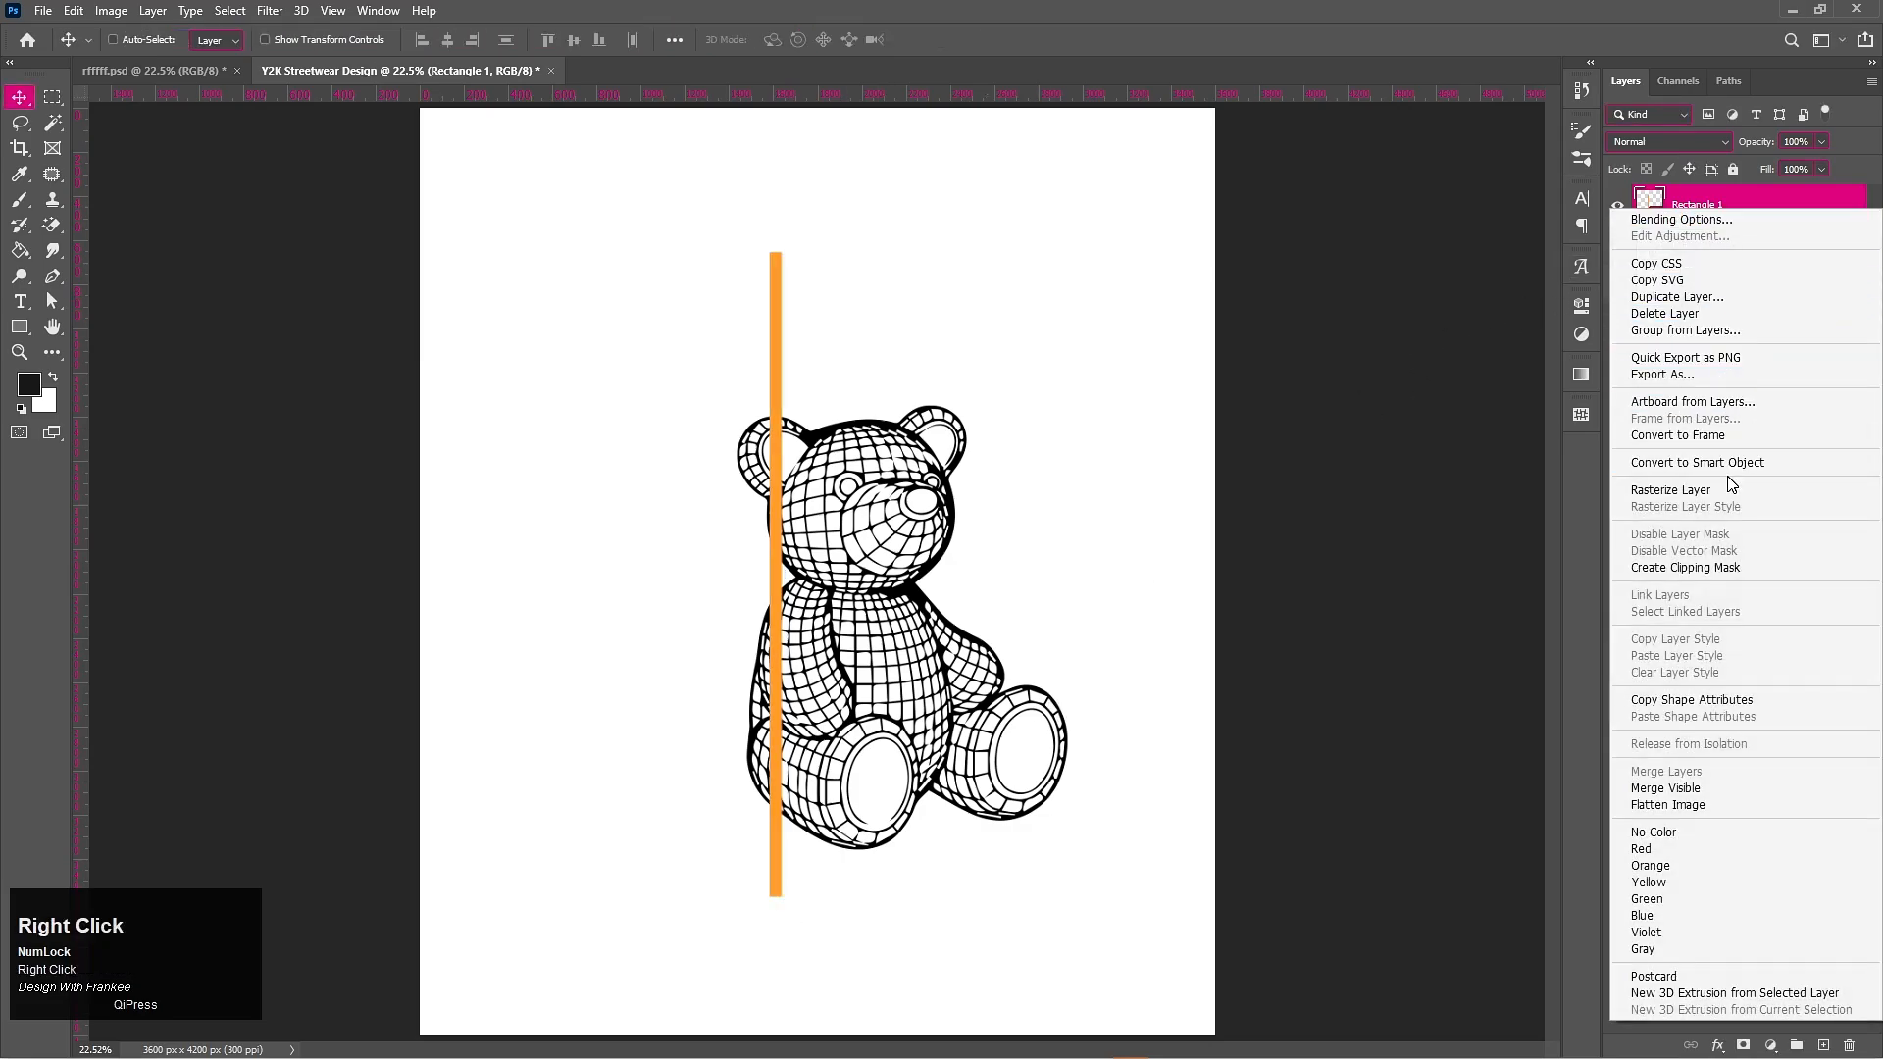
pyautogui.click(1729, 461)
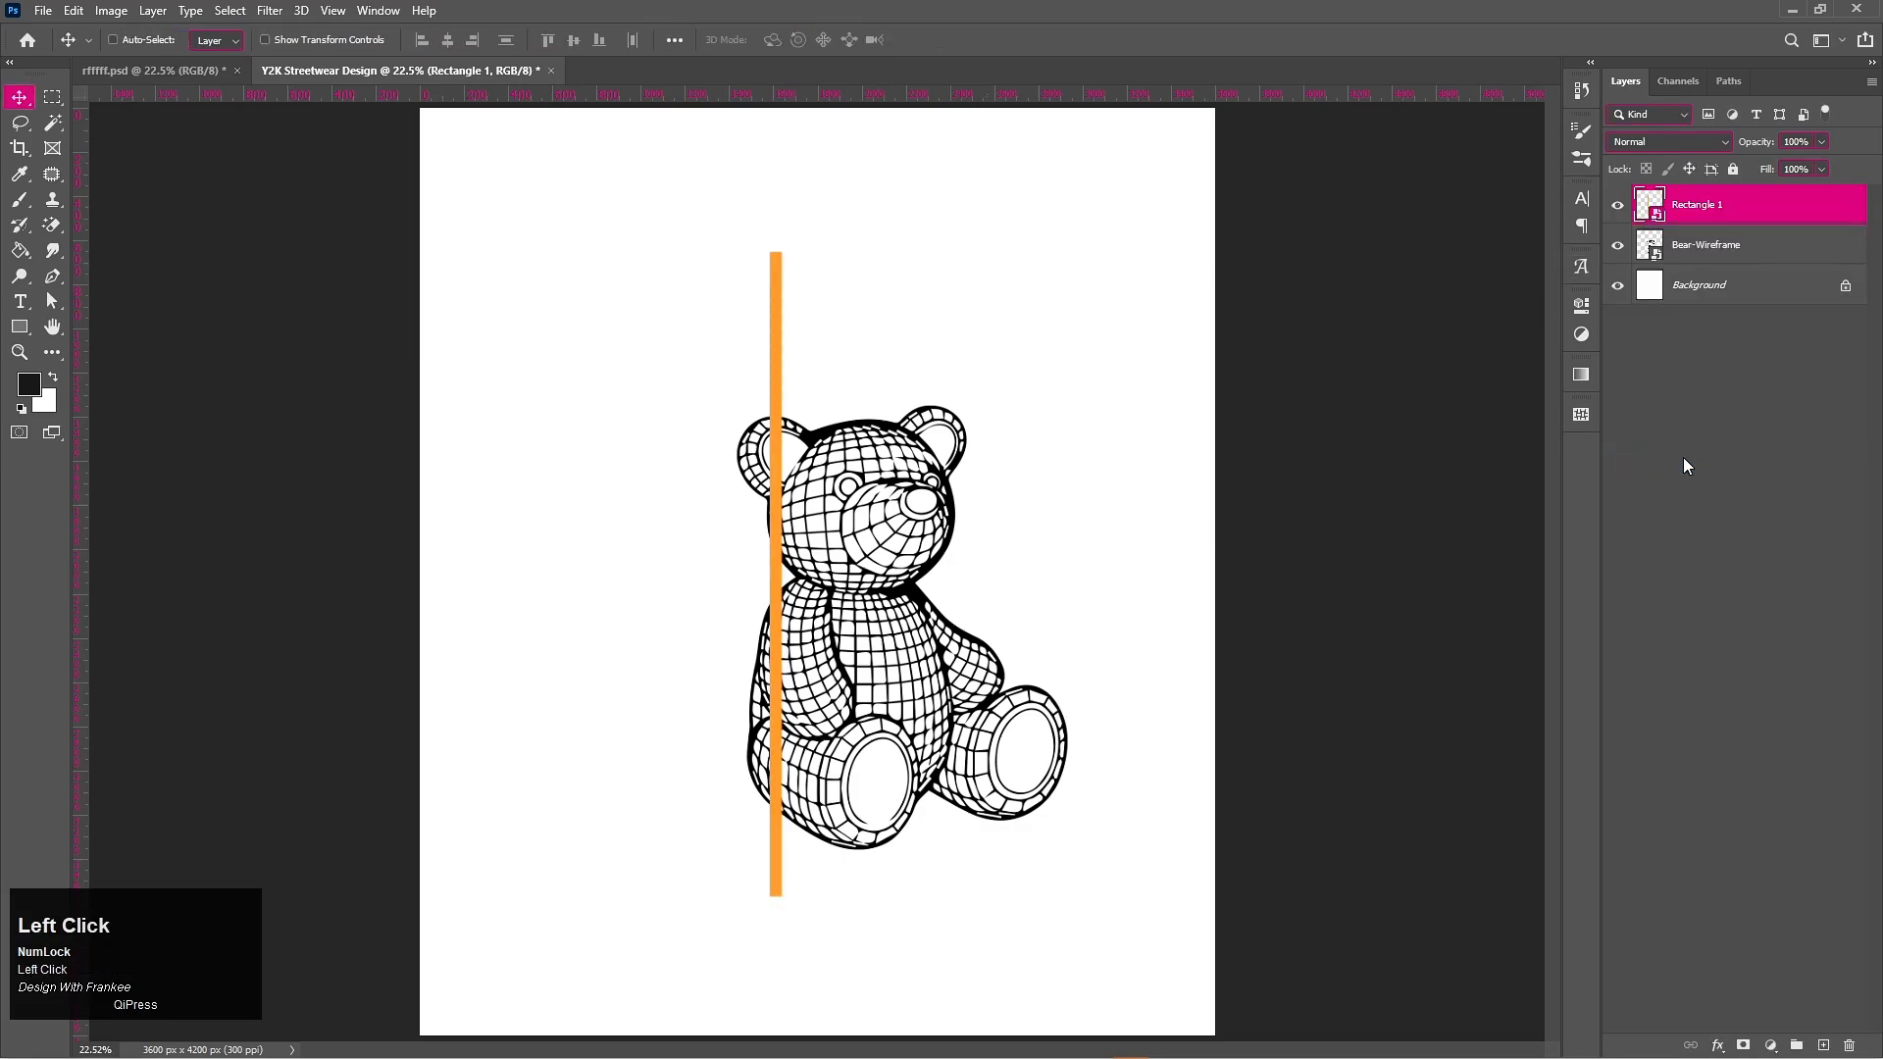
pyautogui.hotkey('shift', 'Right')
pyautogui.hotkey('shift', 'Right')
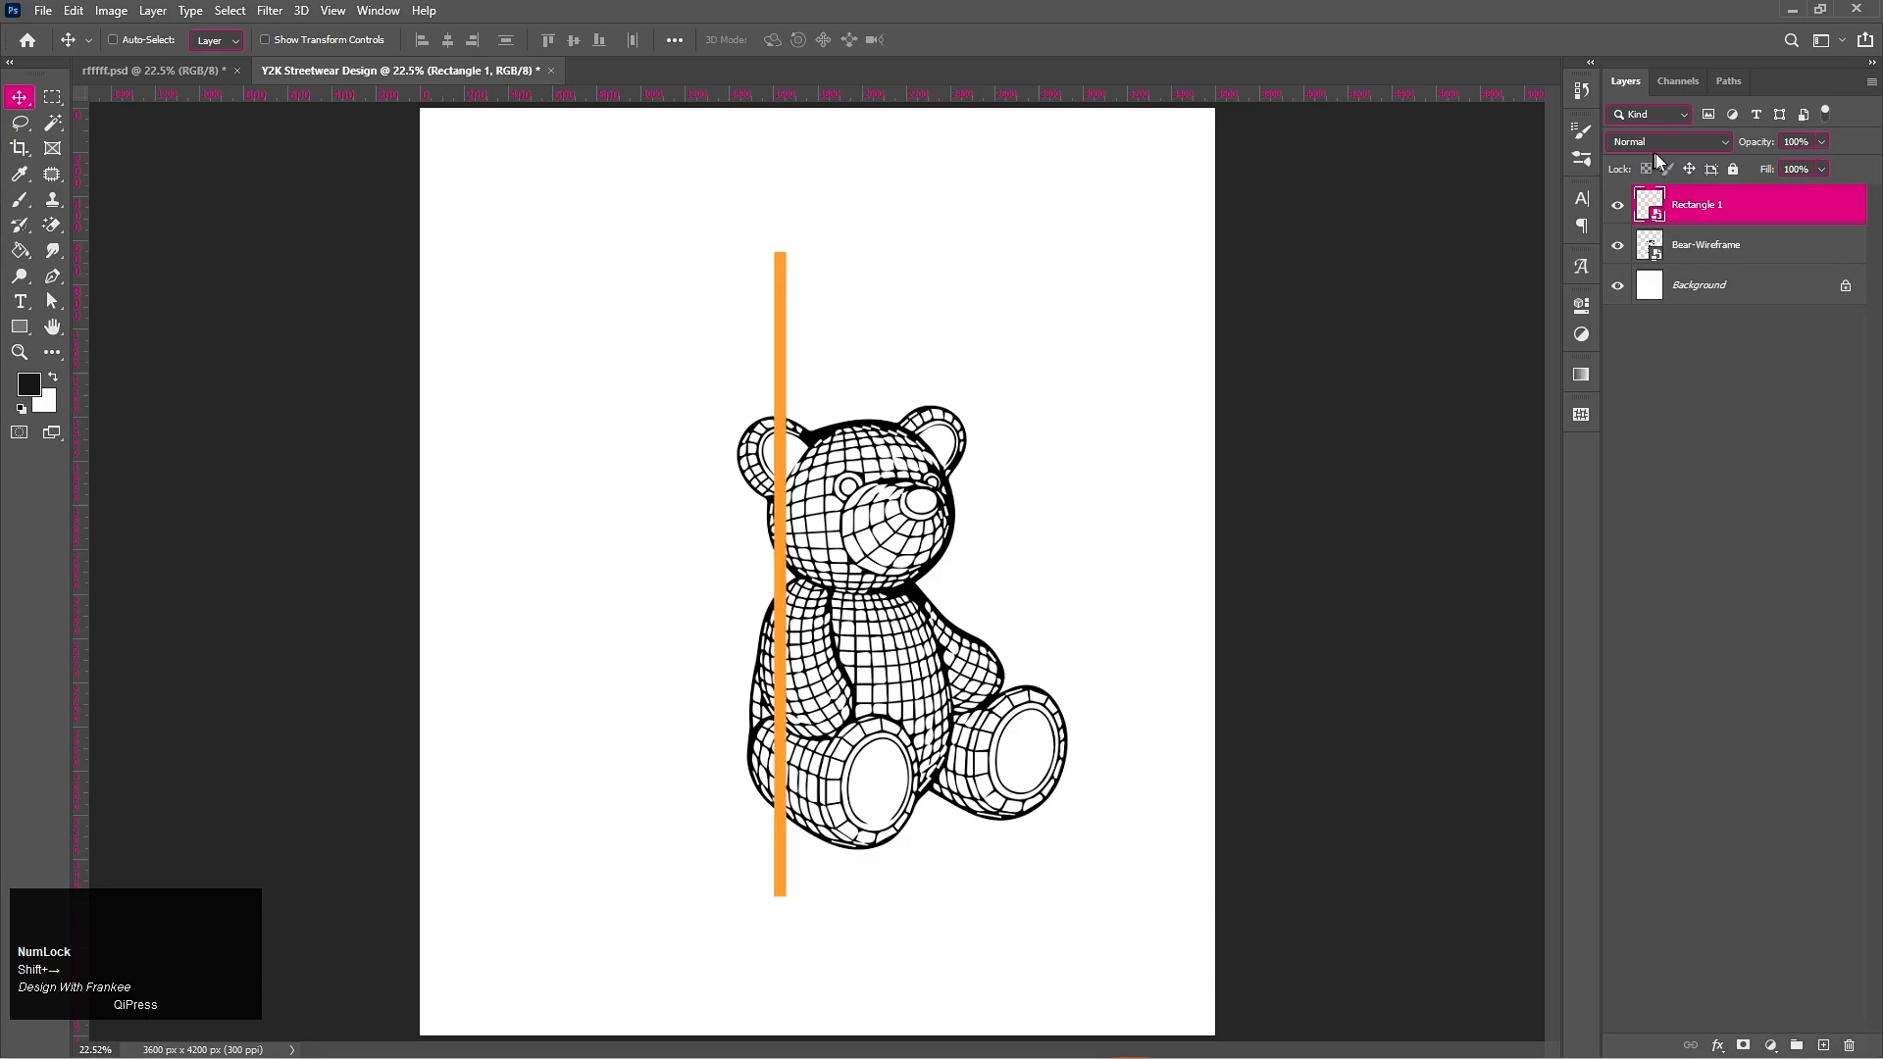
# Step: Add a layer mask to Bear-Wireframe and fill a rectangular selection on it with black to hide the bear left of the orange bar
pyautogui.click(1683, 244)
pyautogui.click(1743, 1045)
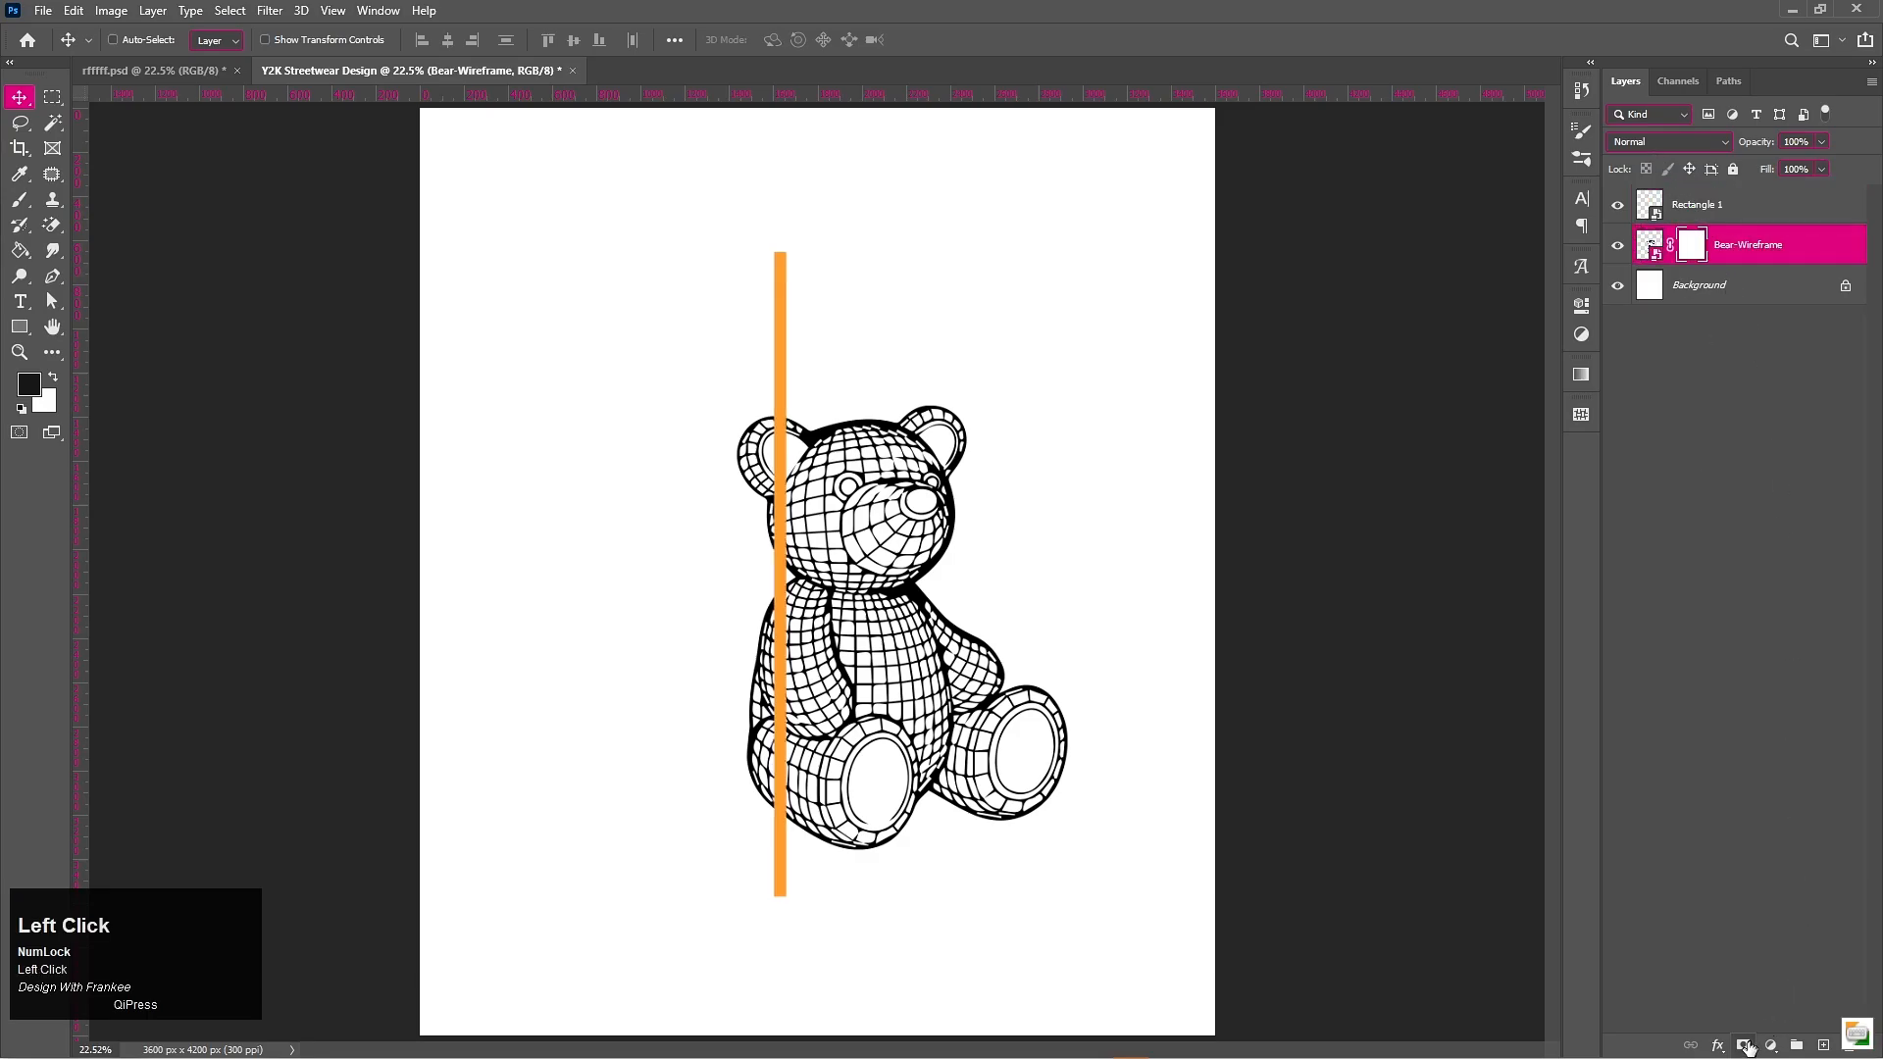
pyautogui.click(49, 98)
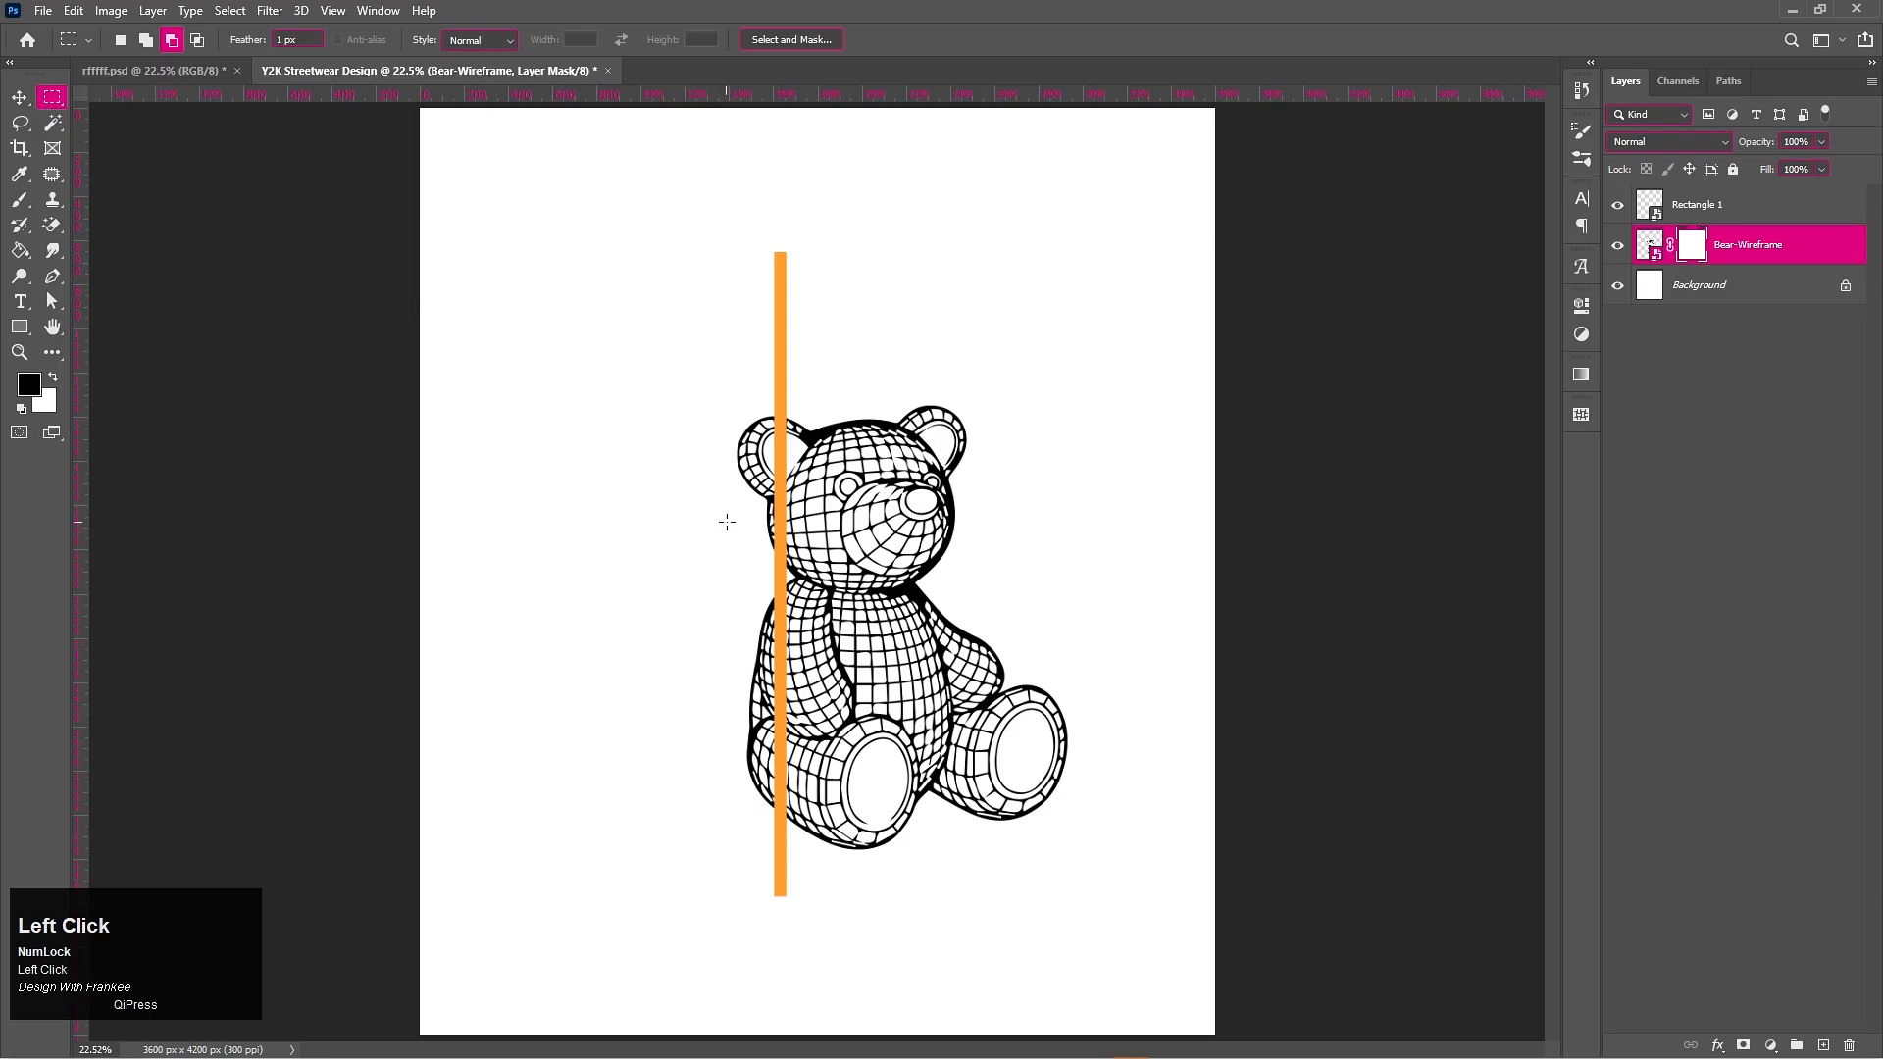
pyautogui.keyDown('alt'); pyautogui.scroll(1, 727, 522); pyautogui.keyUp('alt')
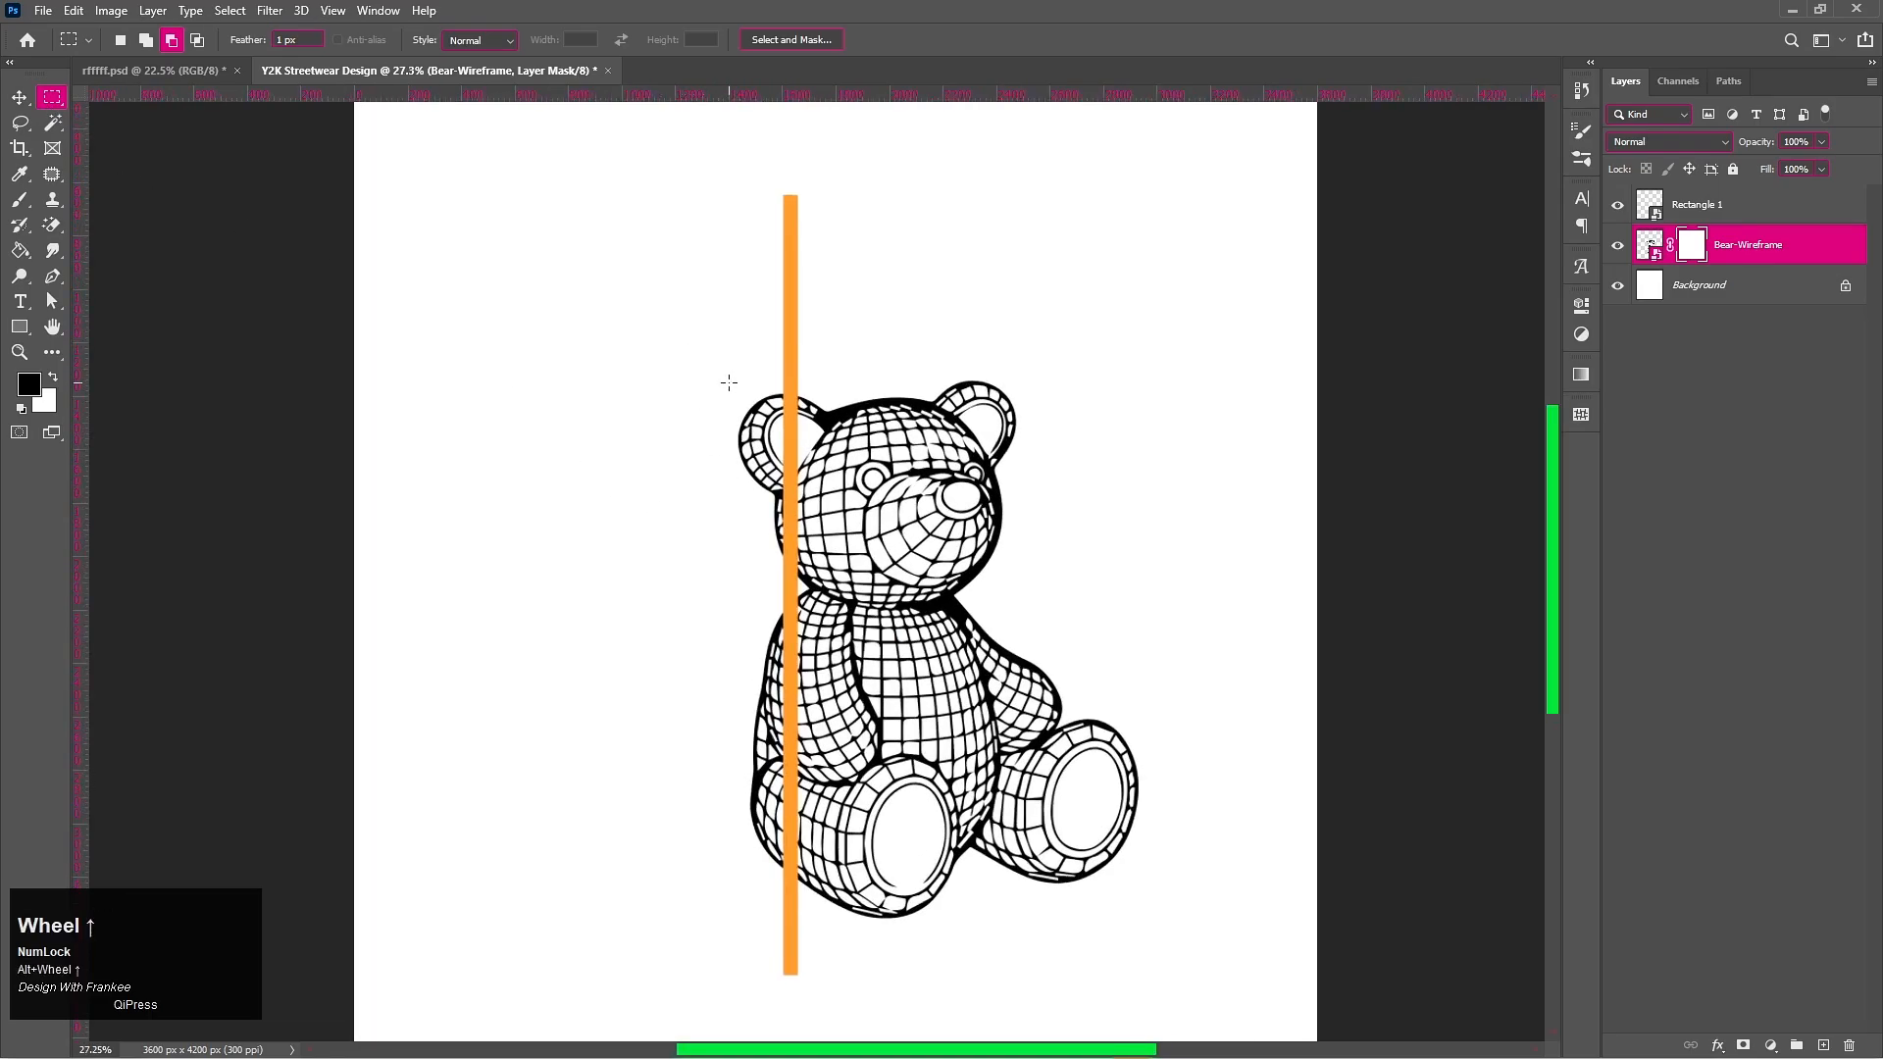
pyautogui.moveTo(728, 382); pyautogui.dragTo(790, 923)
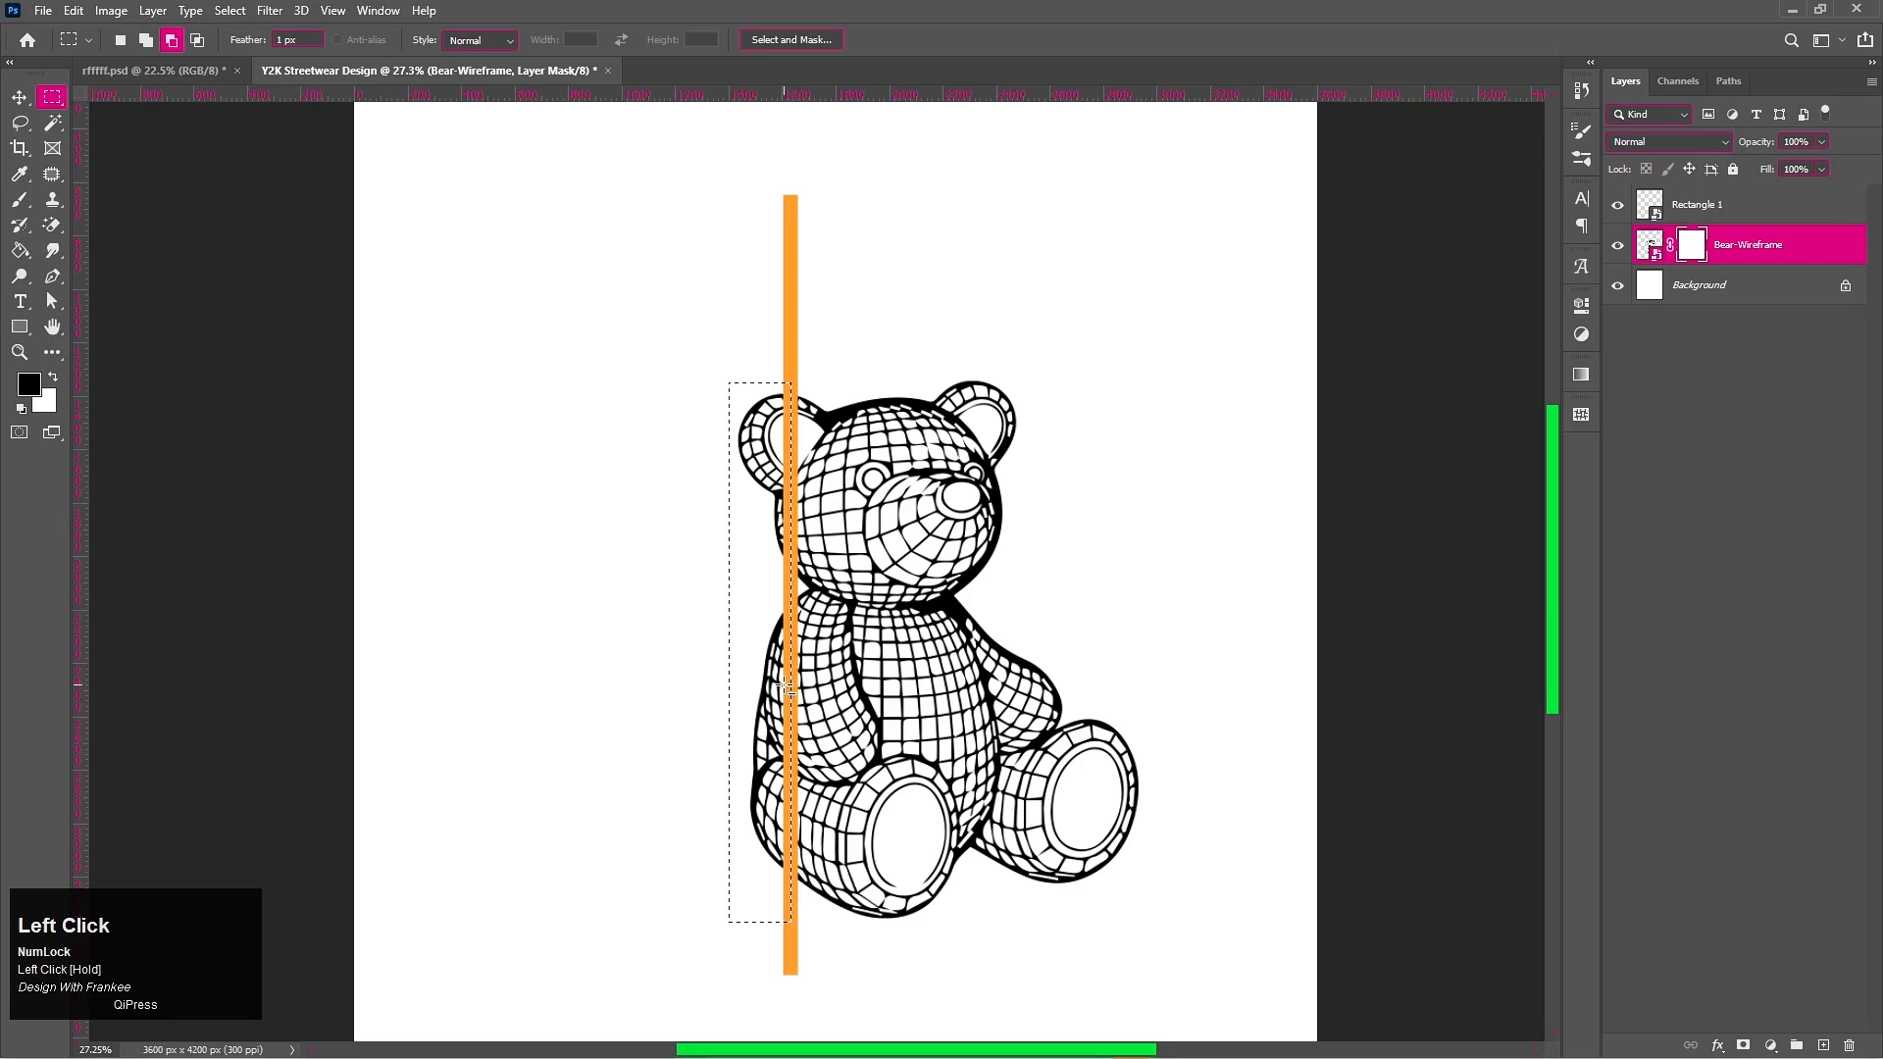
pyautogui.hotkey('alt', 'BackSpace')
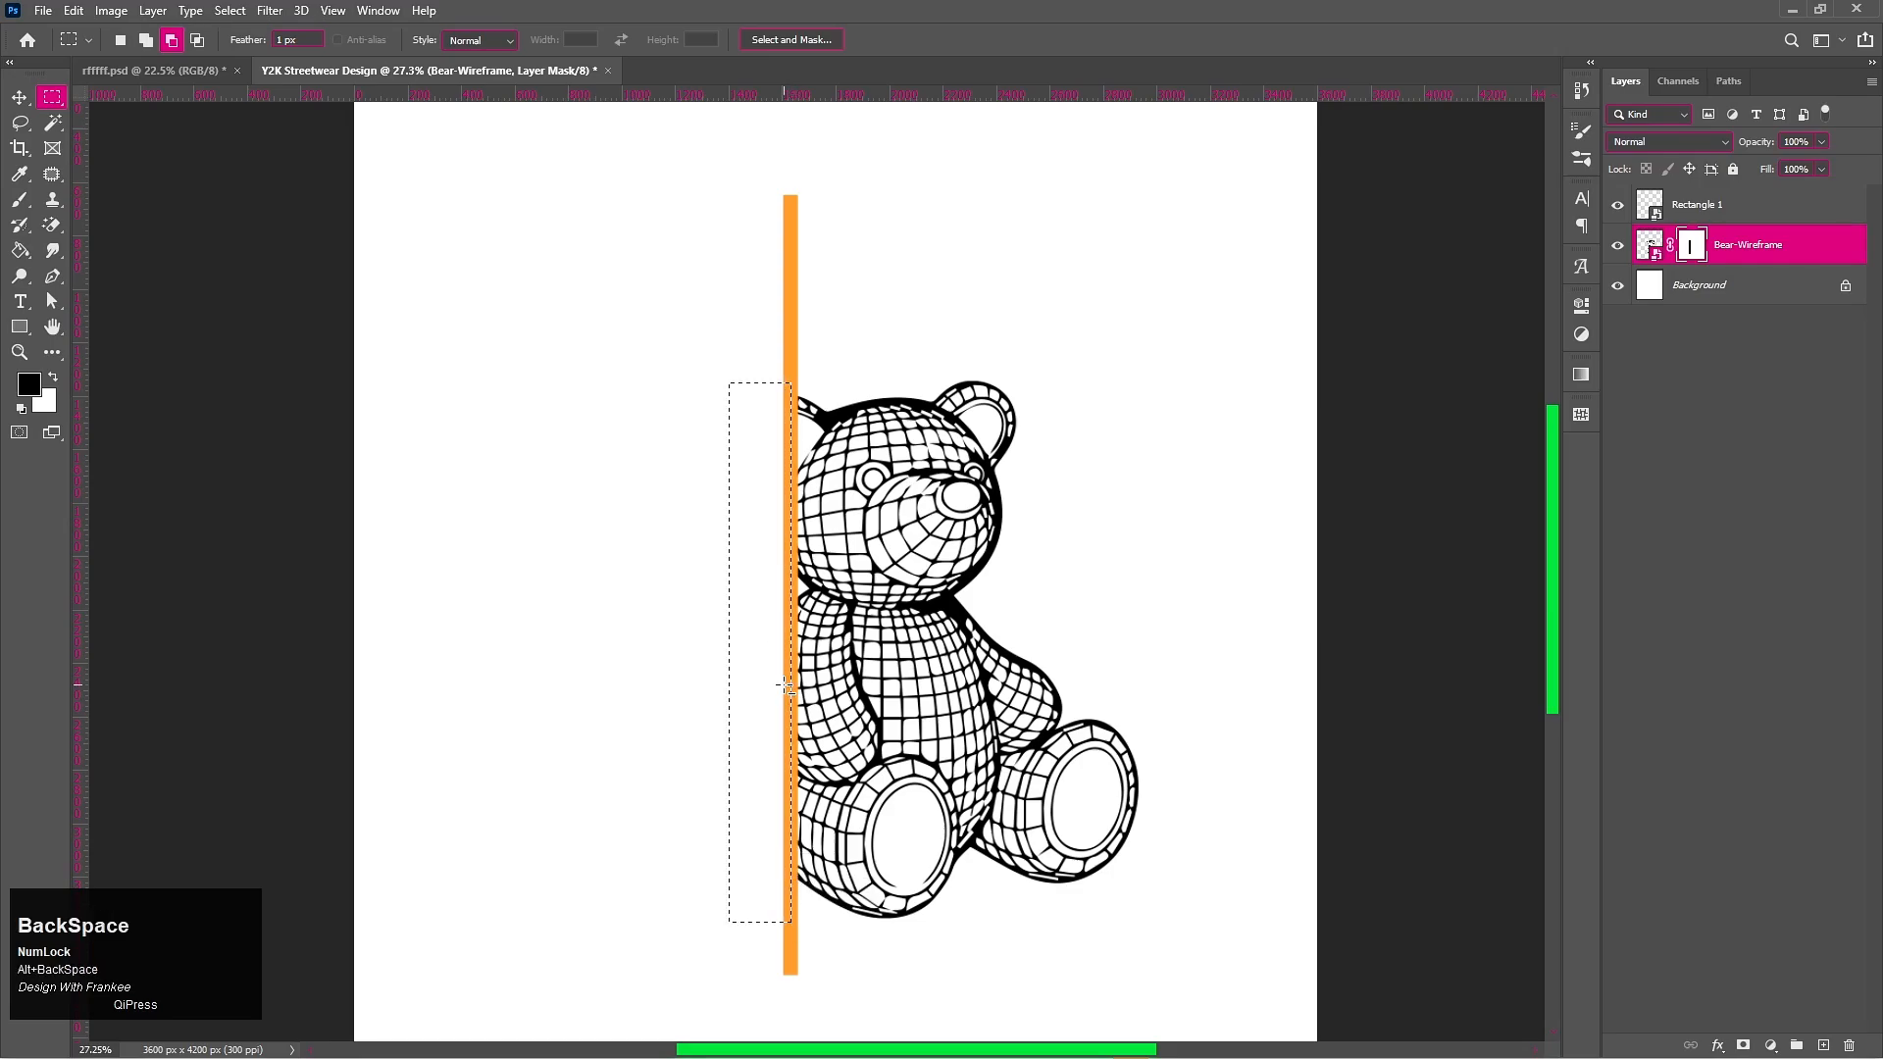
pyautogui.hotkey('ctrl', 'd')
pyautogui.press('v')
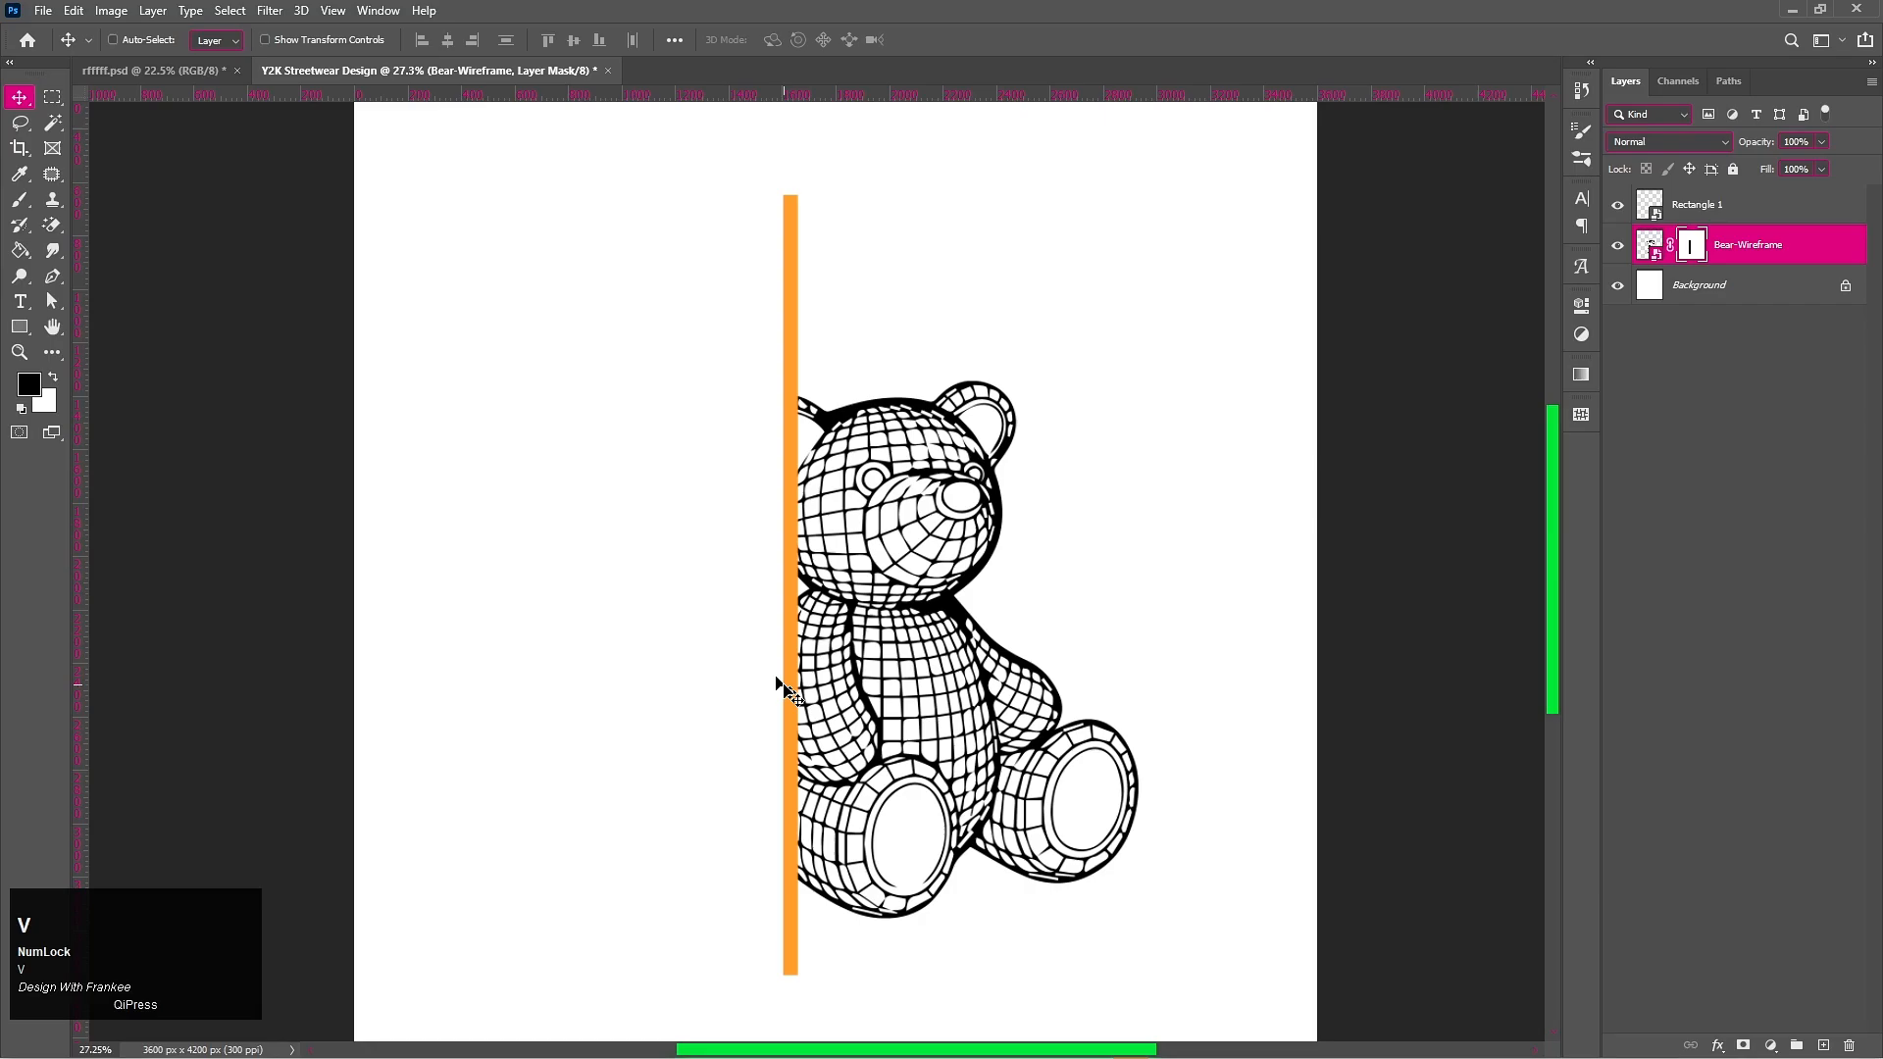
# Step: Add a text line above the orange bar reading "Roar in Style", copied from the Q & CC file in Notepad
pyautogui.scroll(-2, 766, 562)
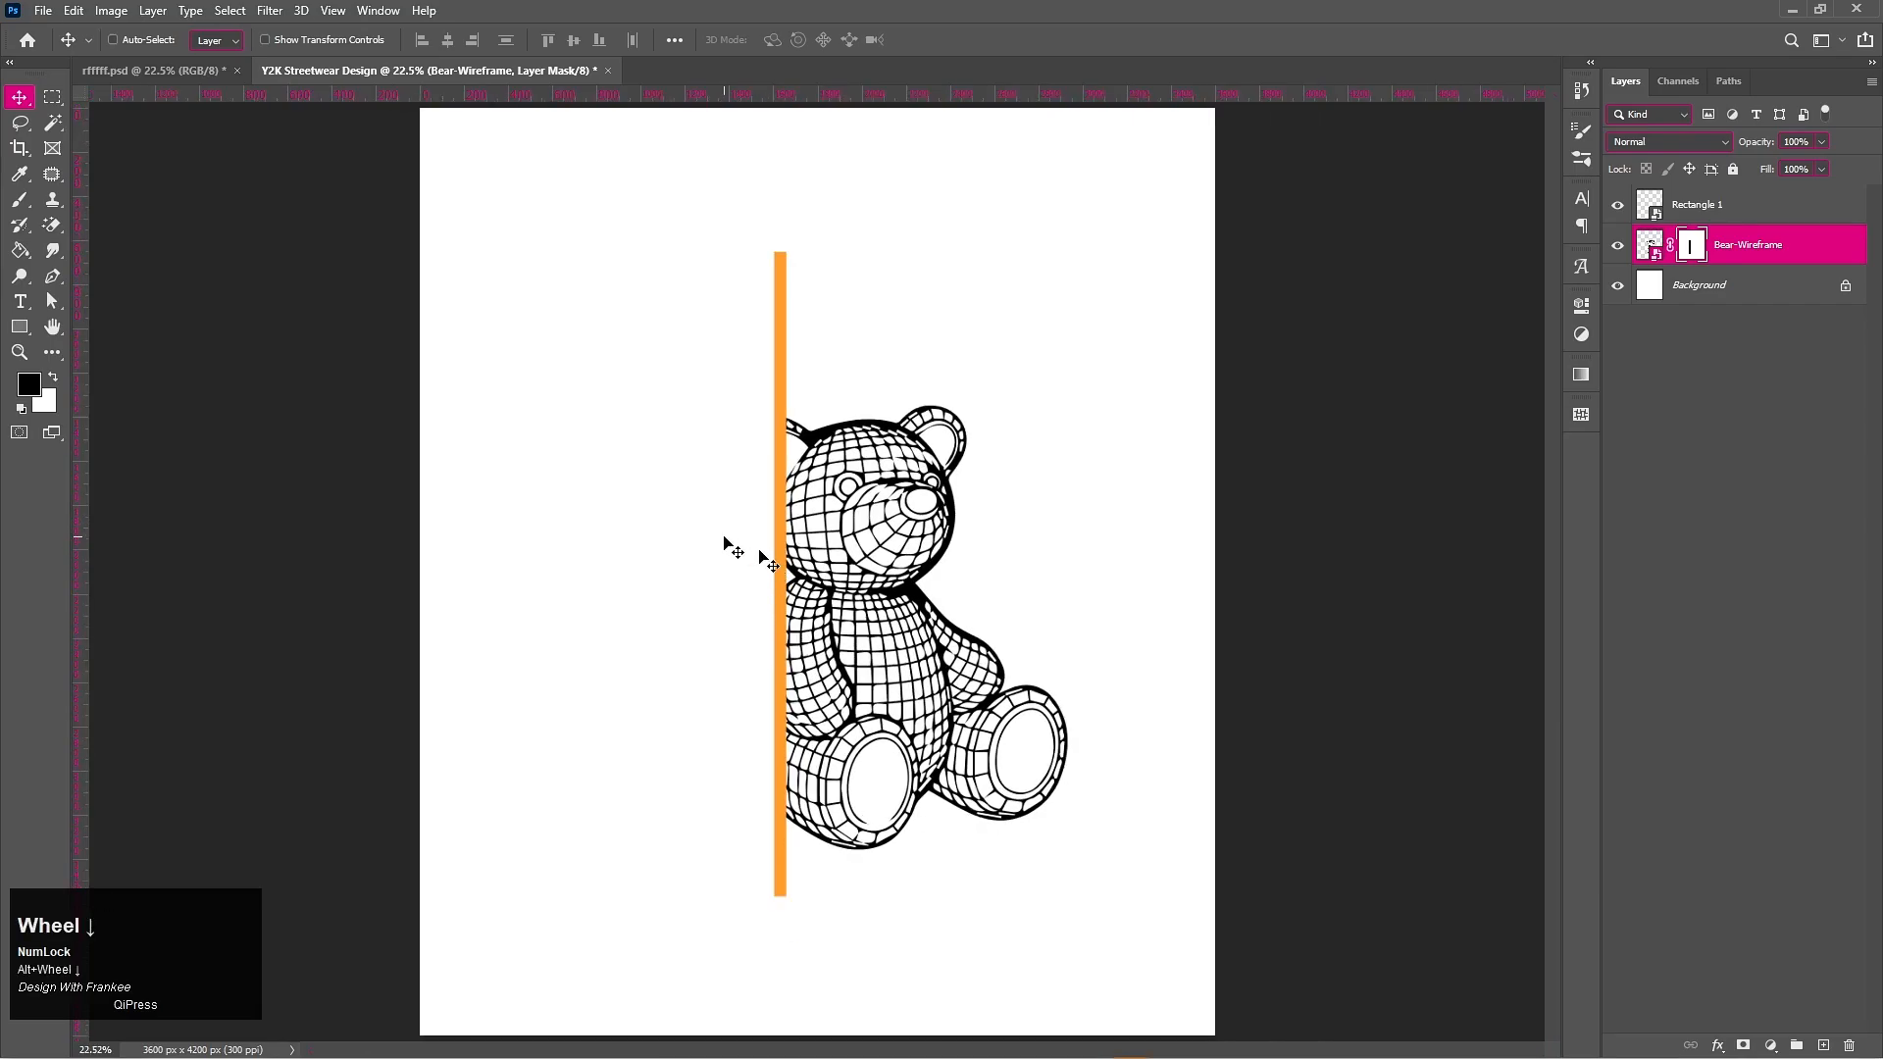
pyautogui.press('t')
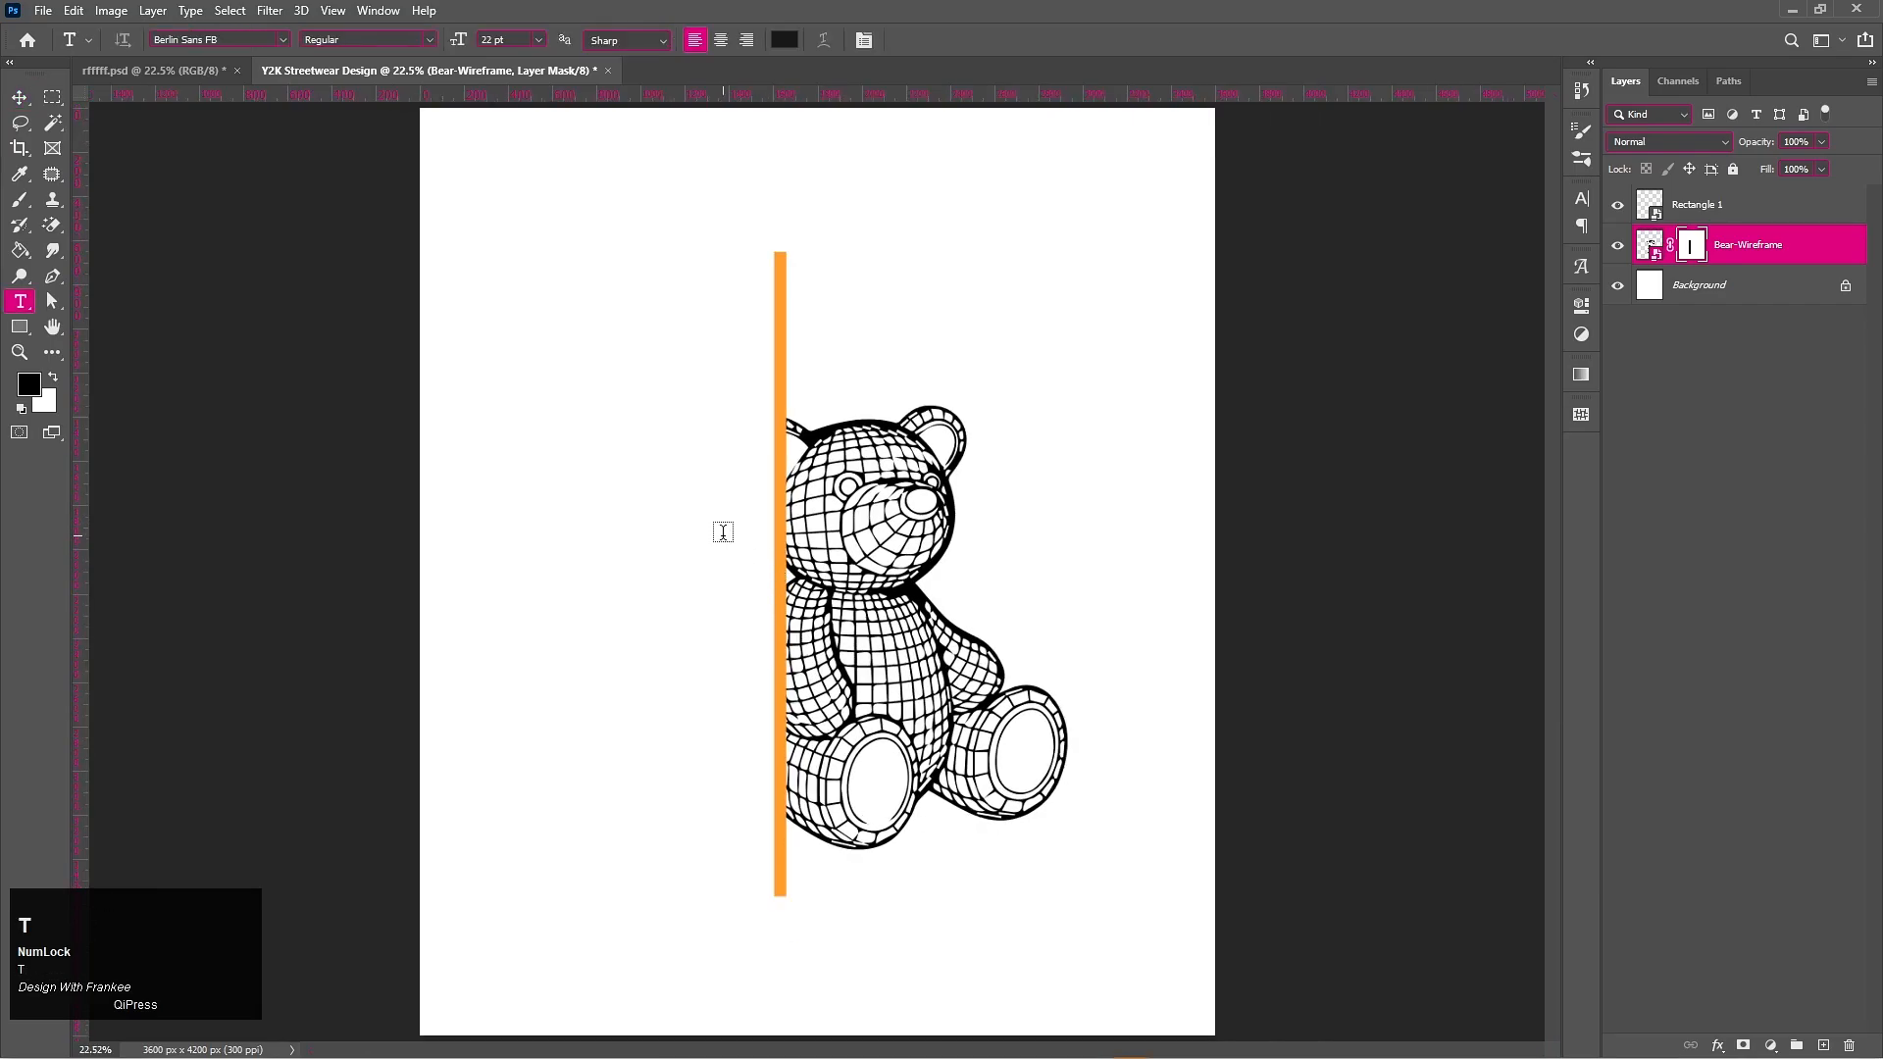
pyautogui.hotkey('ctrl', '0')
pyautogui.press('alt')
pyautogui.scroll(-1, 895, 357)
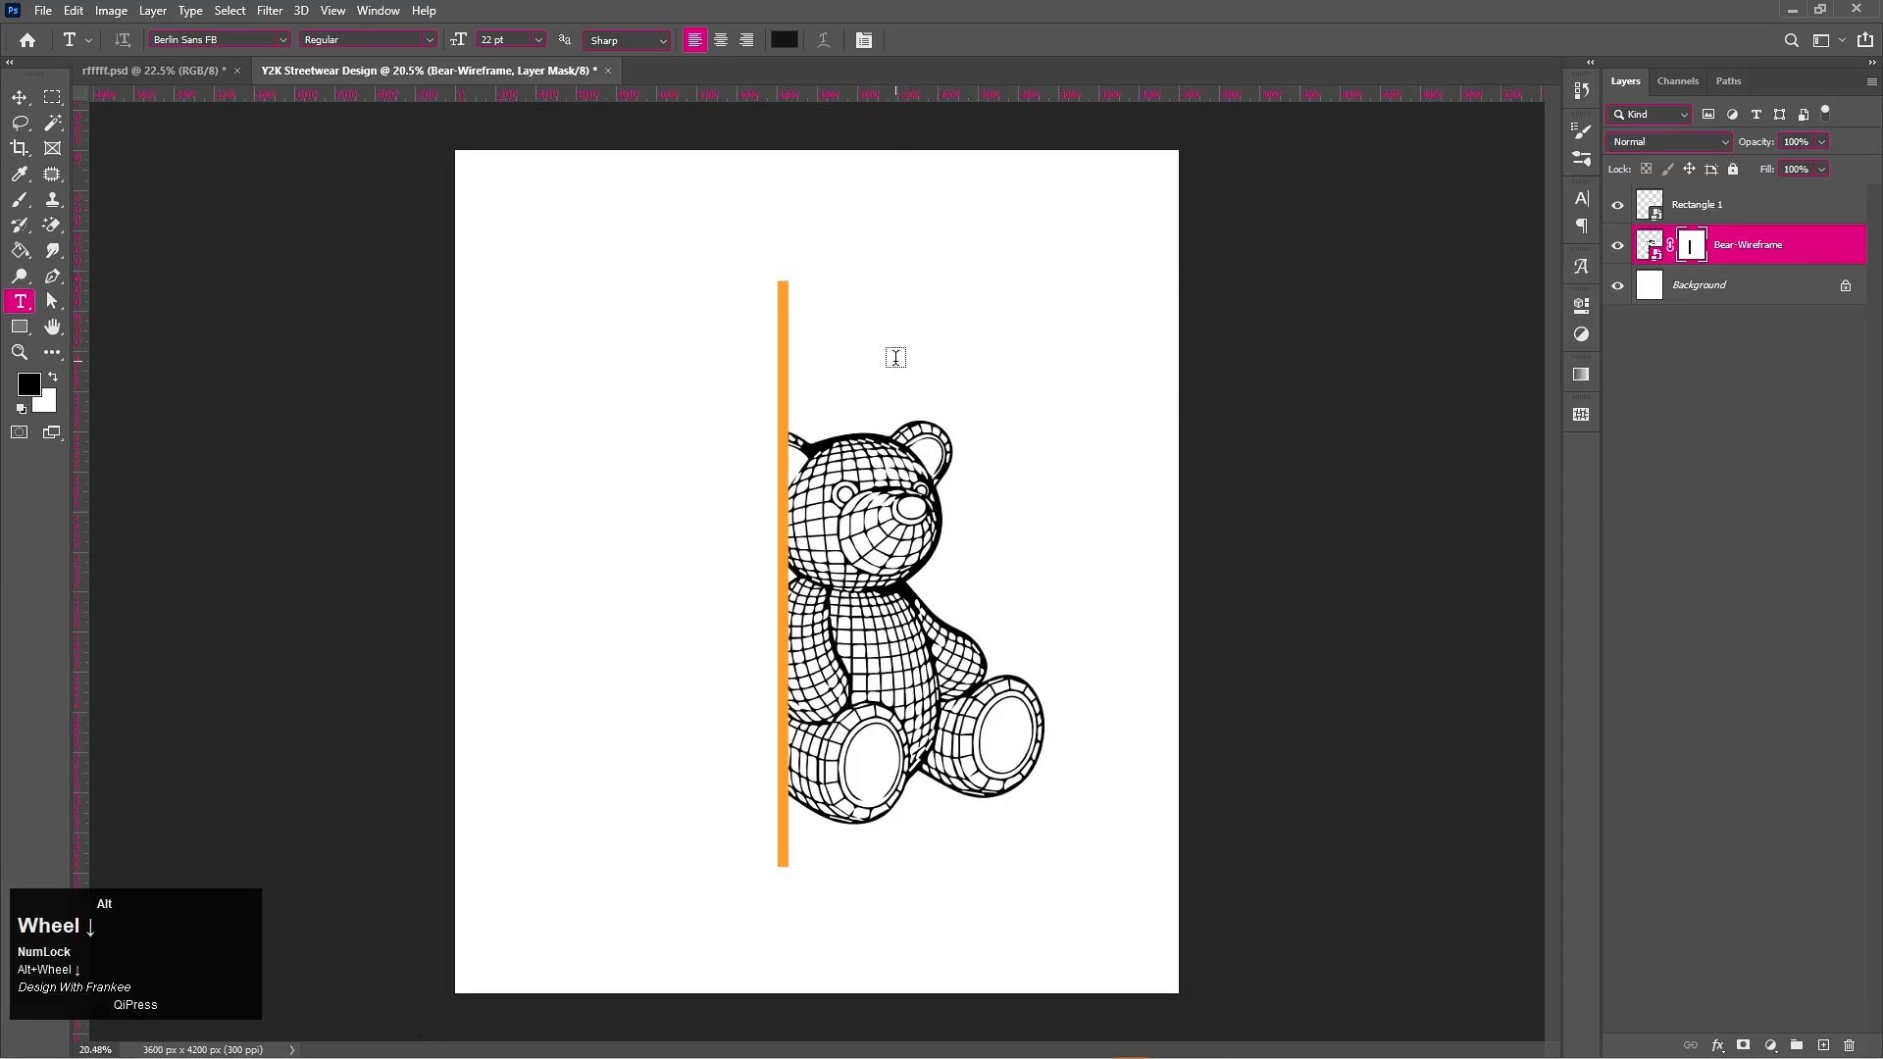
pyautogui.click(708, 240)
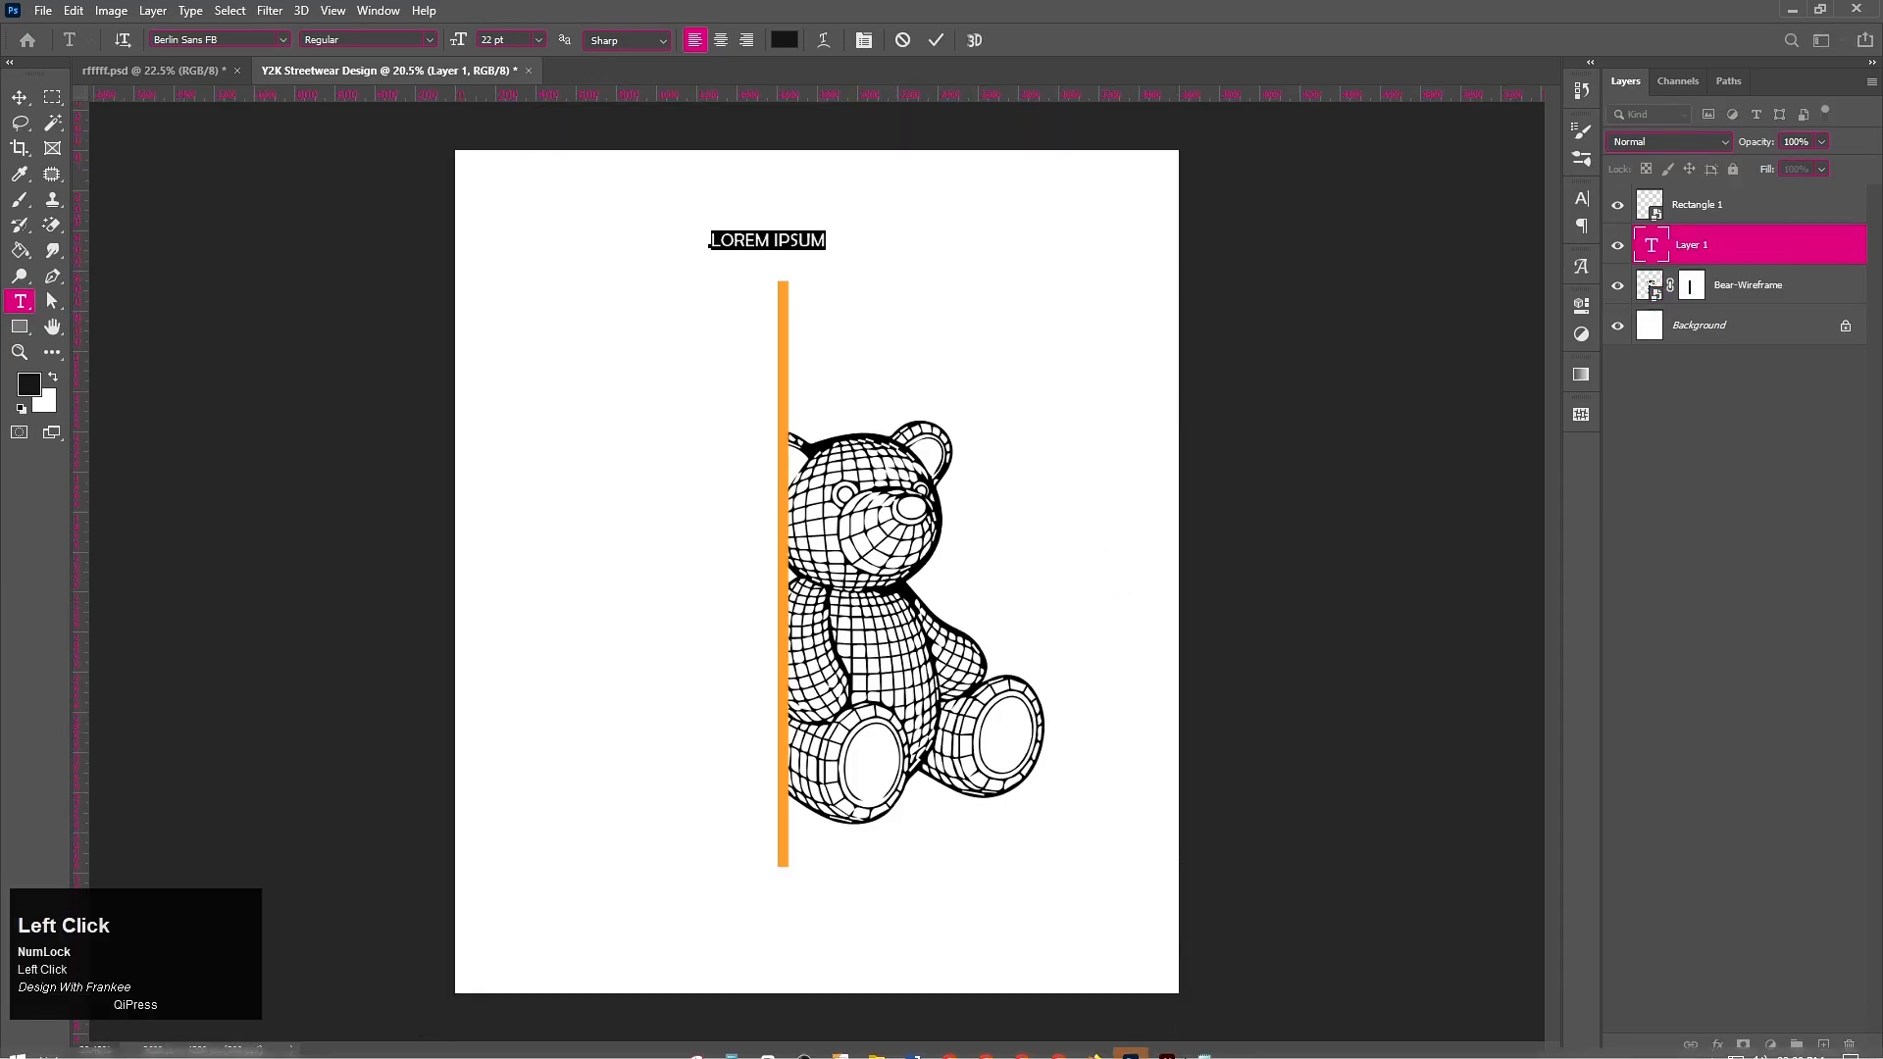
pyautogui.click(1131, 1045)
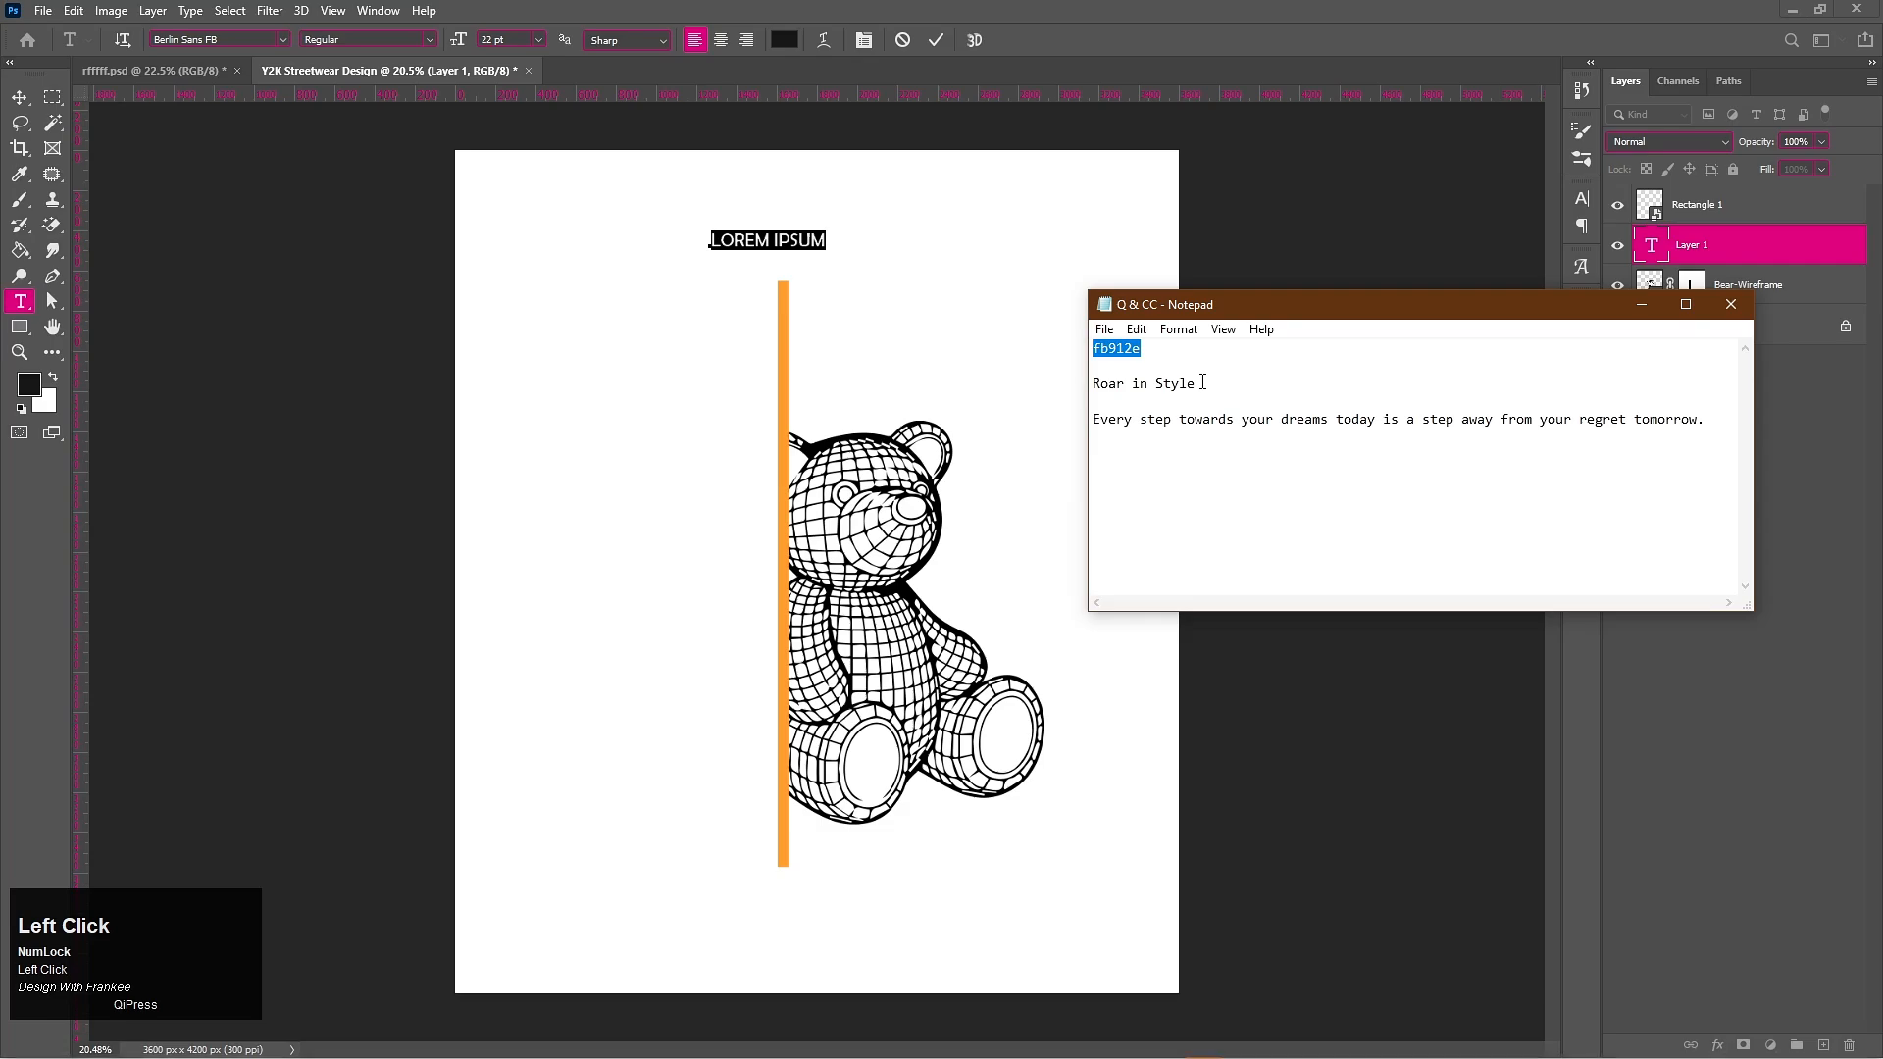
pyautogui.moveTo(1203, 382); pyautogui.dragTo(1091, 383)
pyautogui.hotkey('ctrl', 'c')
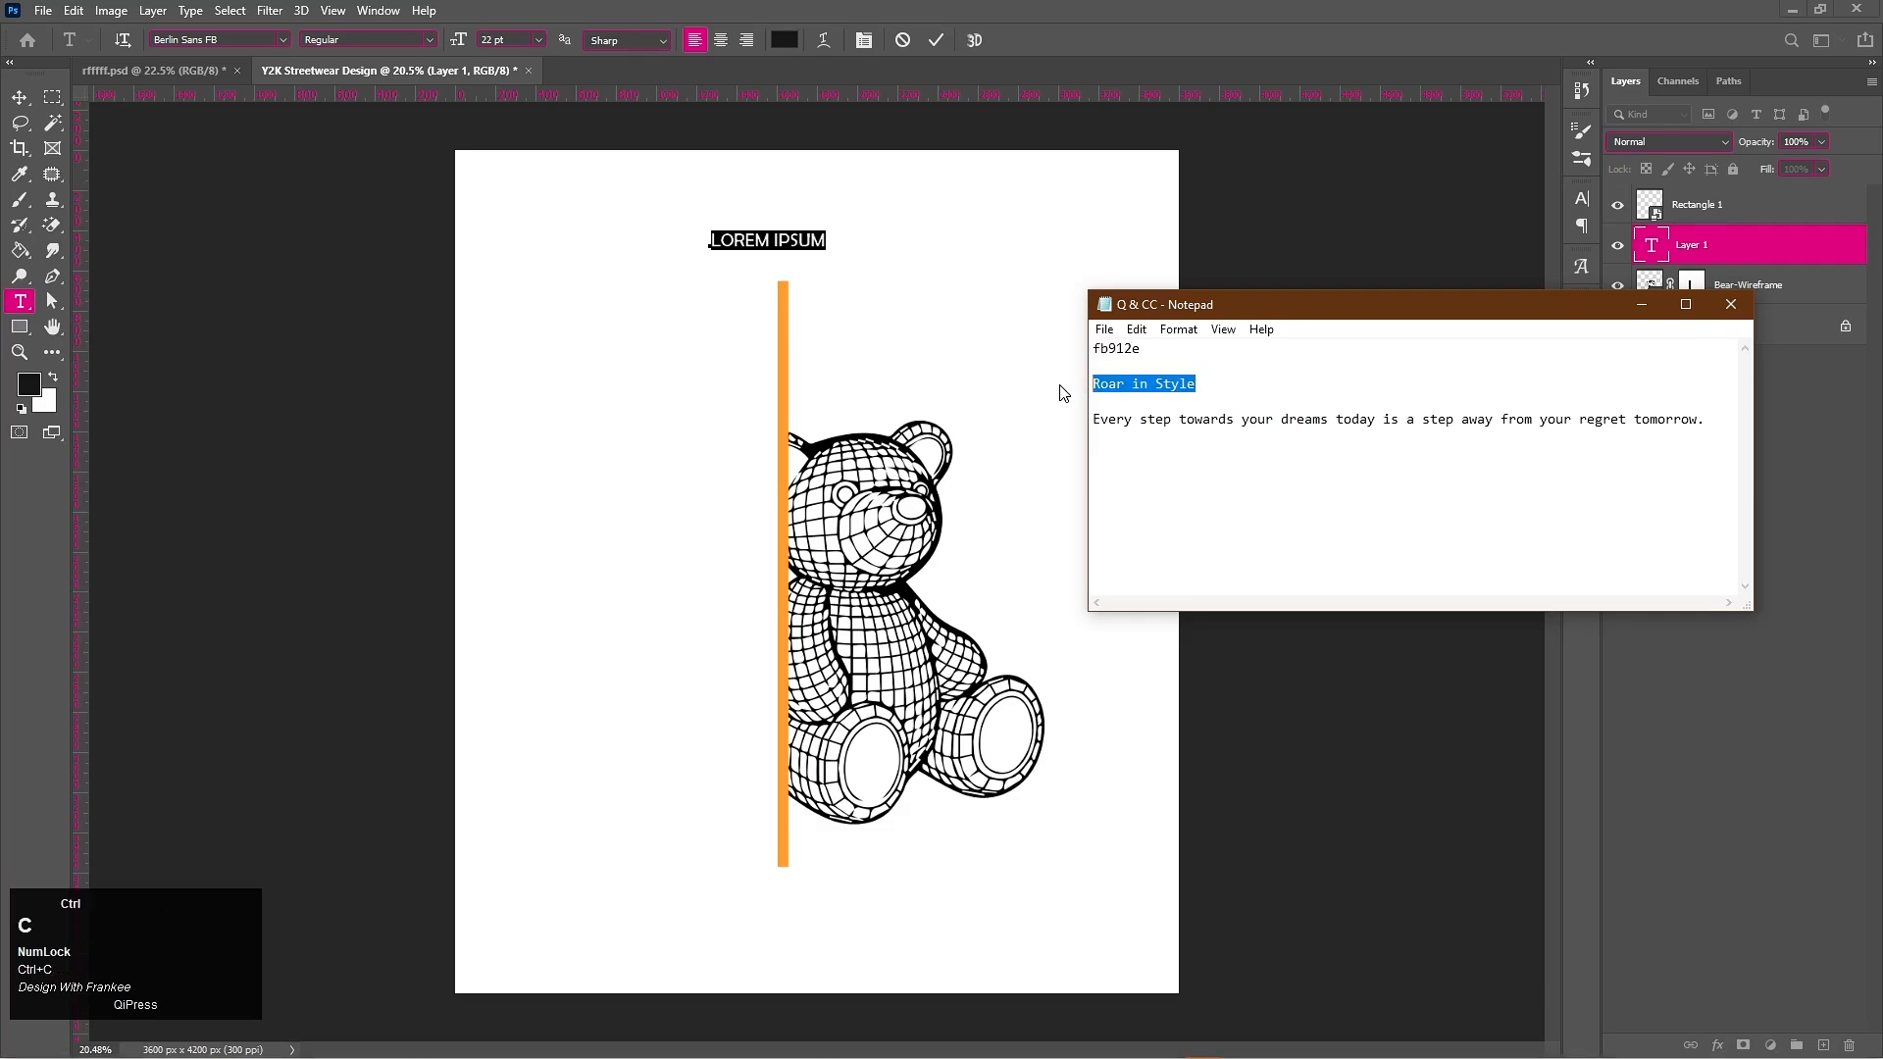
pyautogui.click(1641, 305)
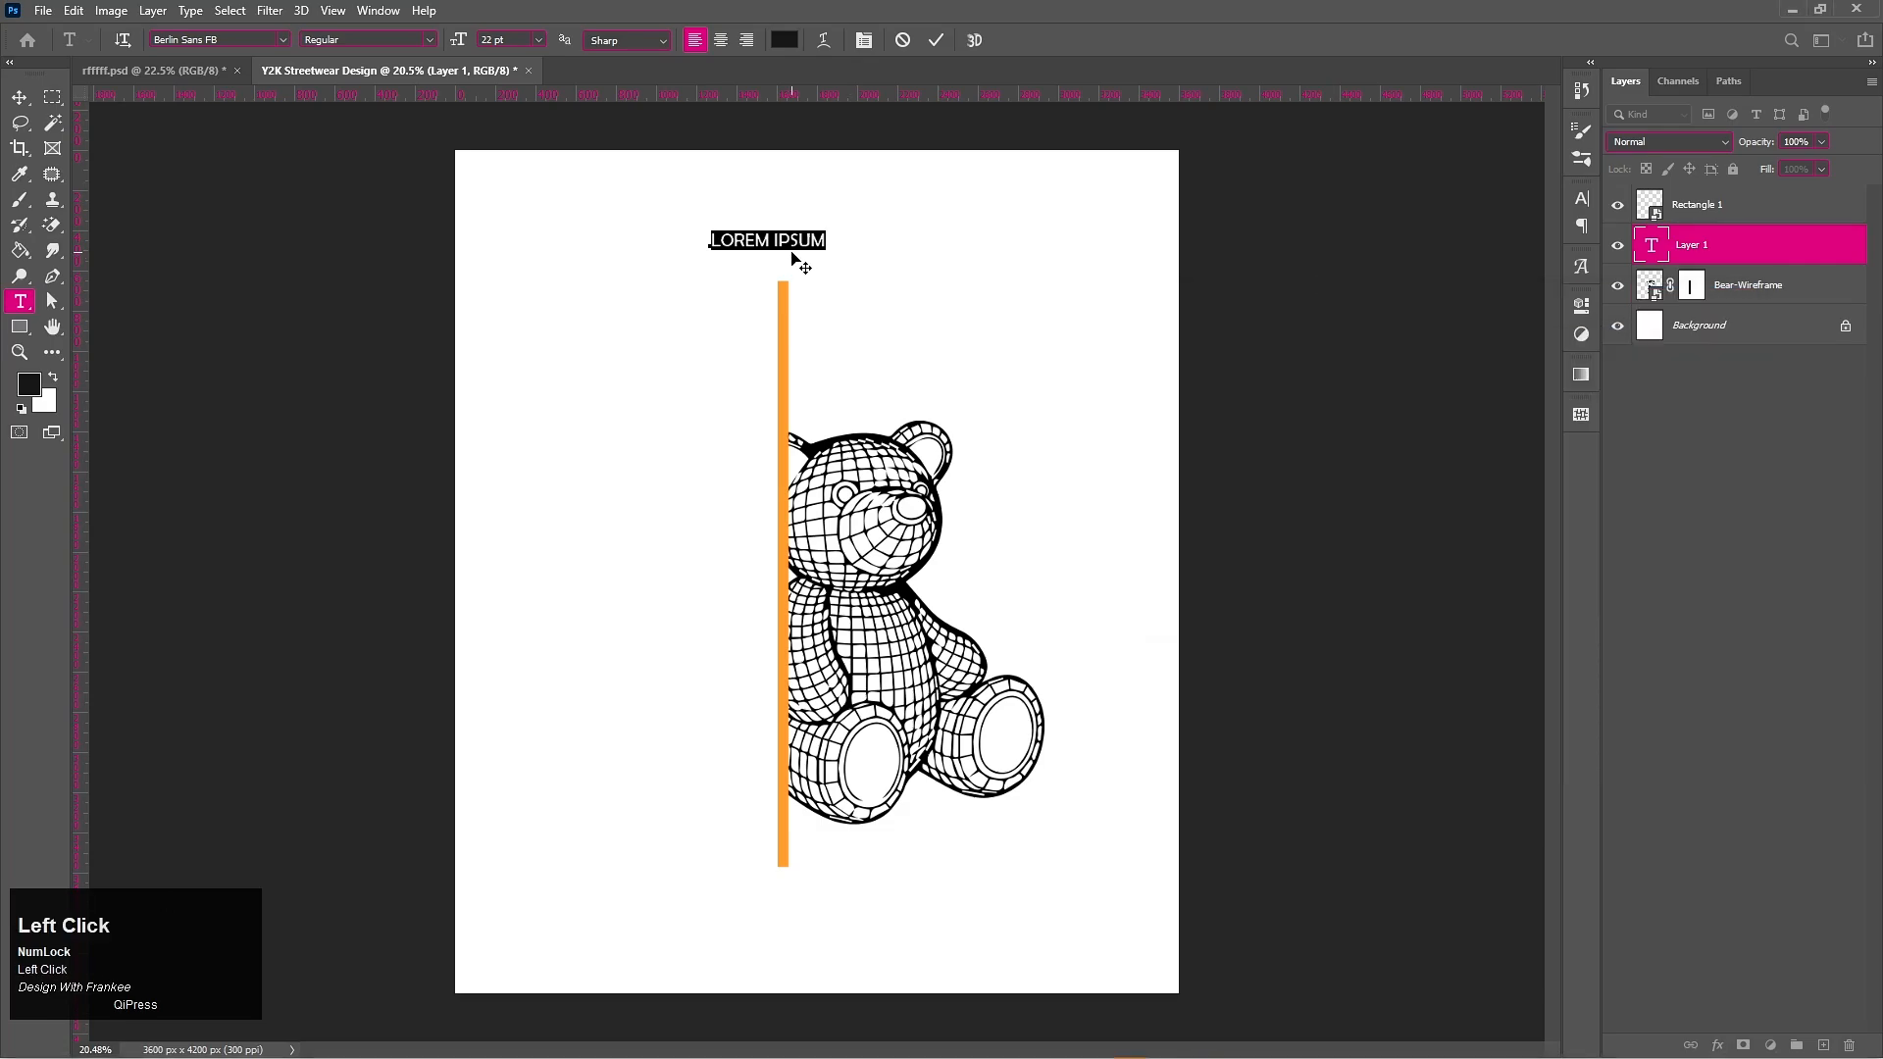
pyautogui.hotkey('ctrl', 'v')
# Step: Colour the whole "Roar in Style" text with the bar's orange and set its font to Planet Kosmos
pyautogui.hotkey('ctrl', 'a')
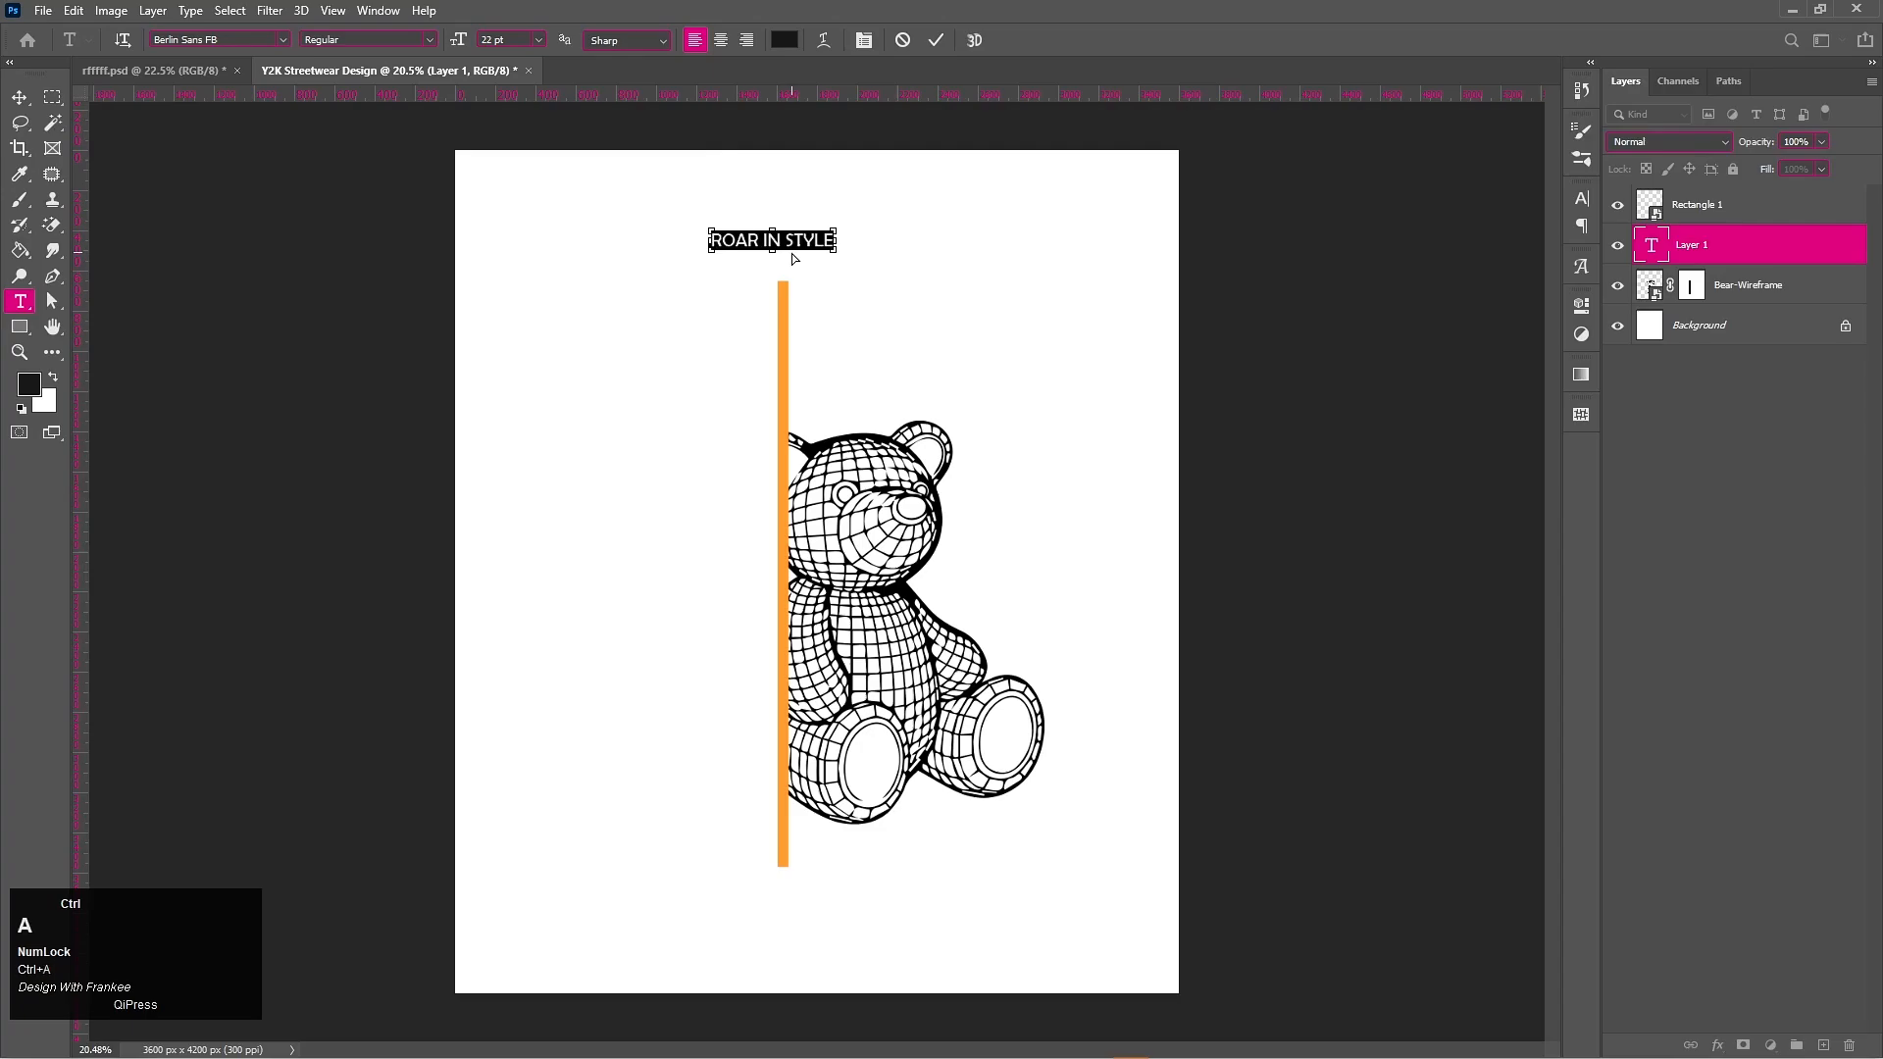
pyautogui.click(784, 39)
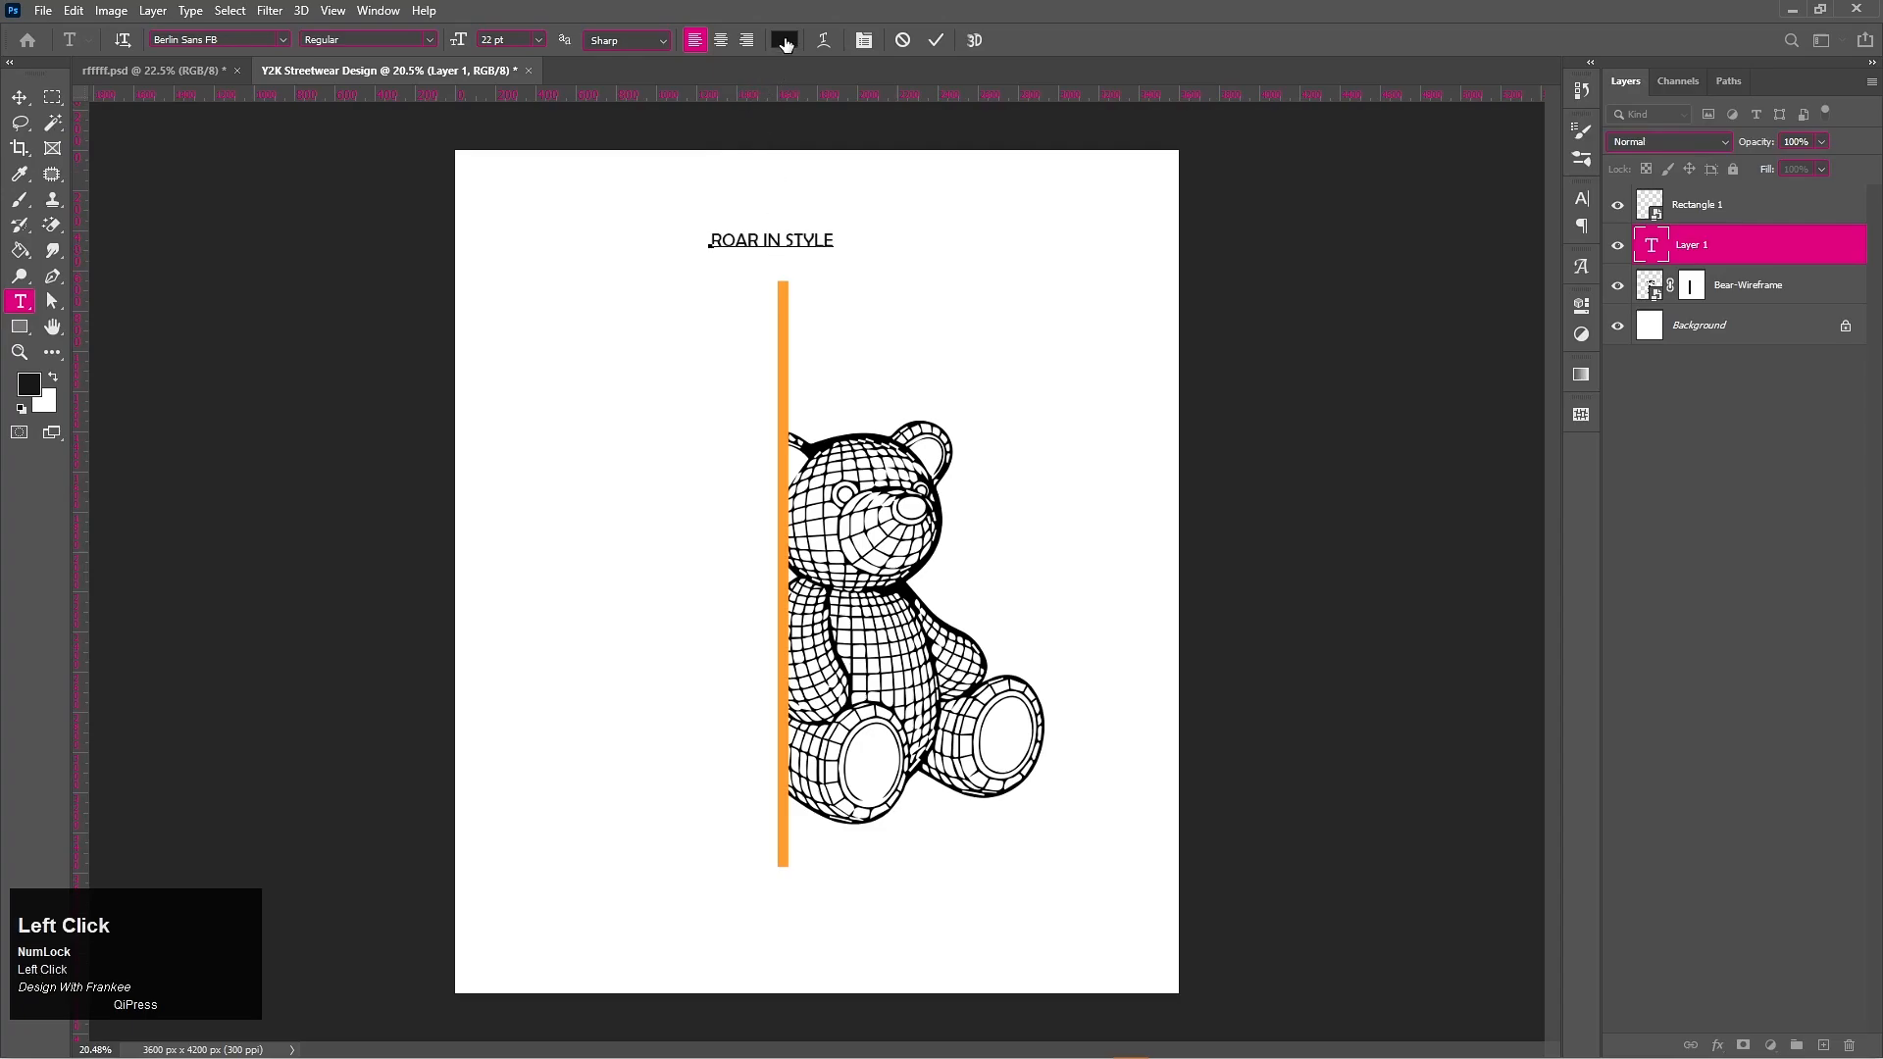
pyautogui.click(787, 322)
pyautogui.click(1708, 218)
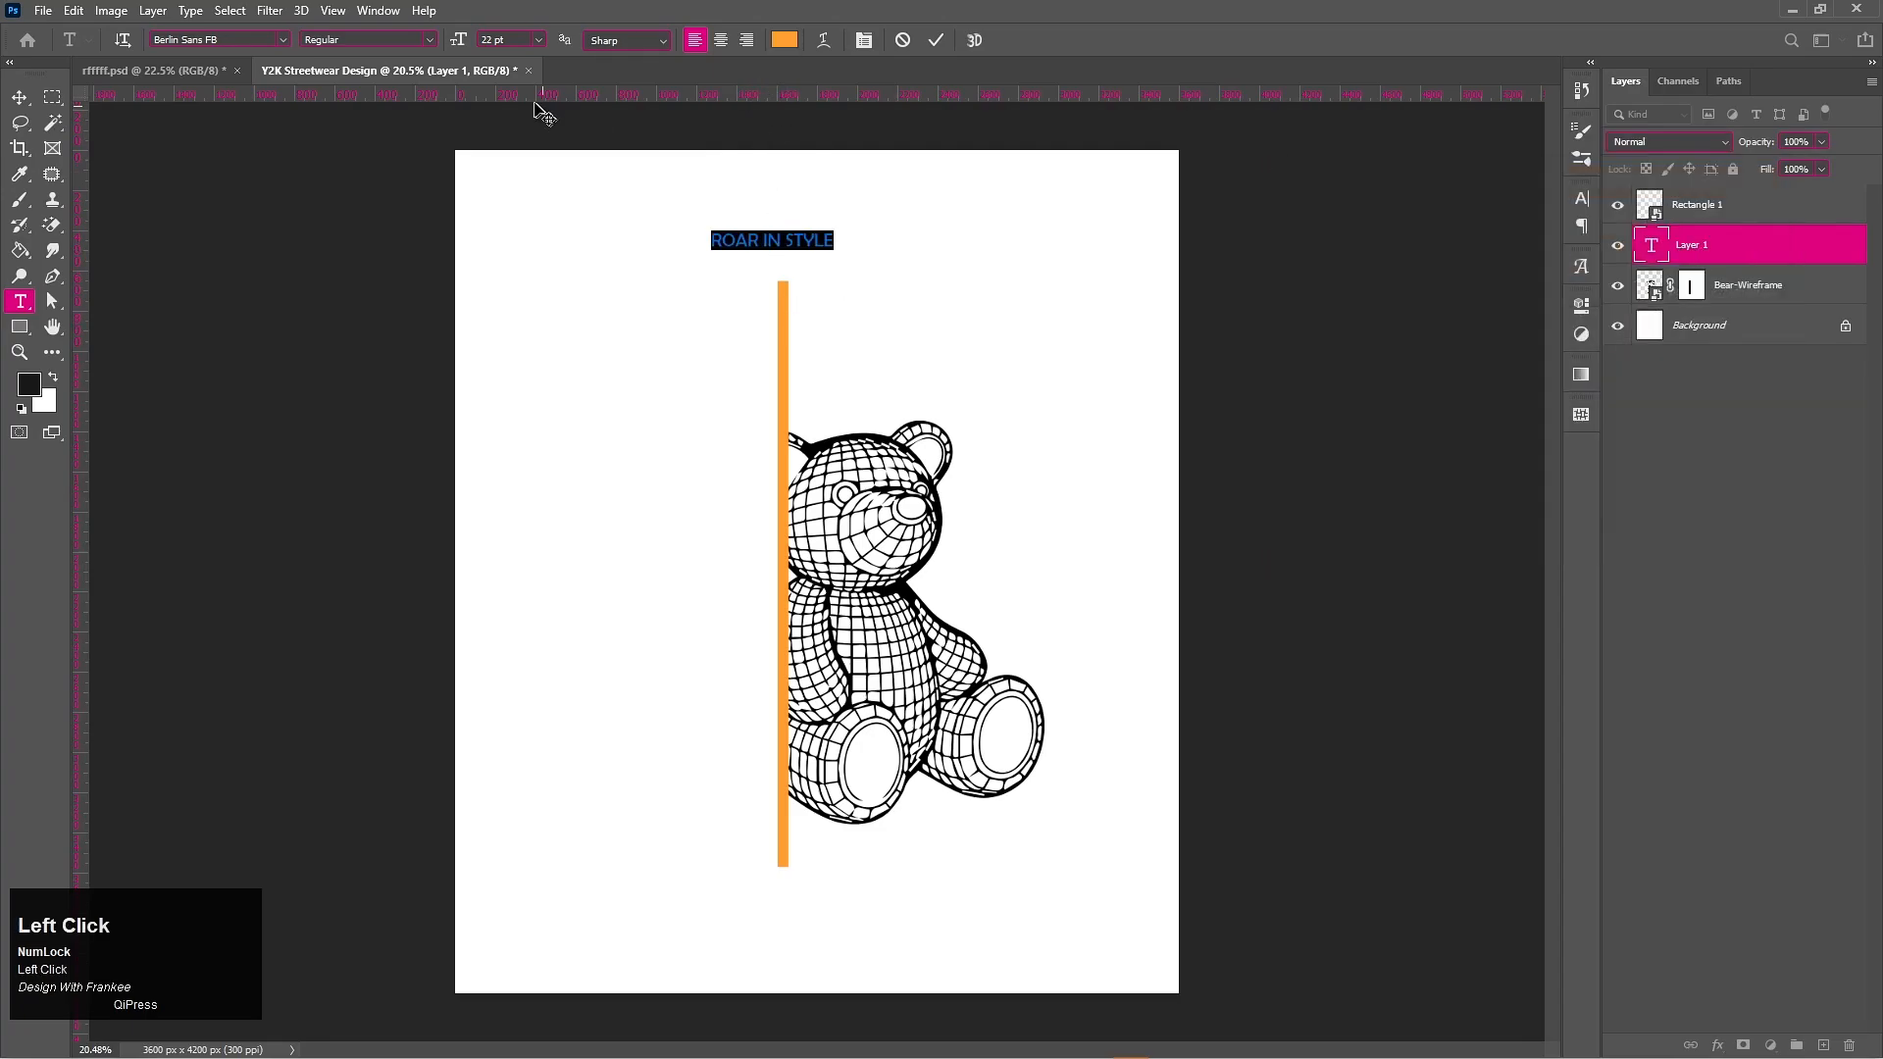
pyautogui.click(283, 40)
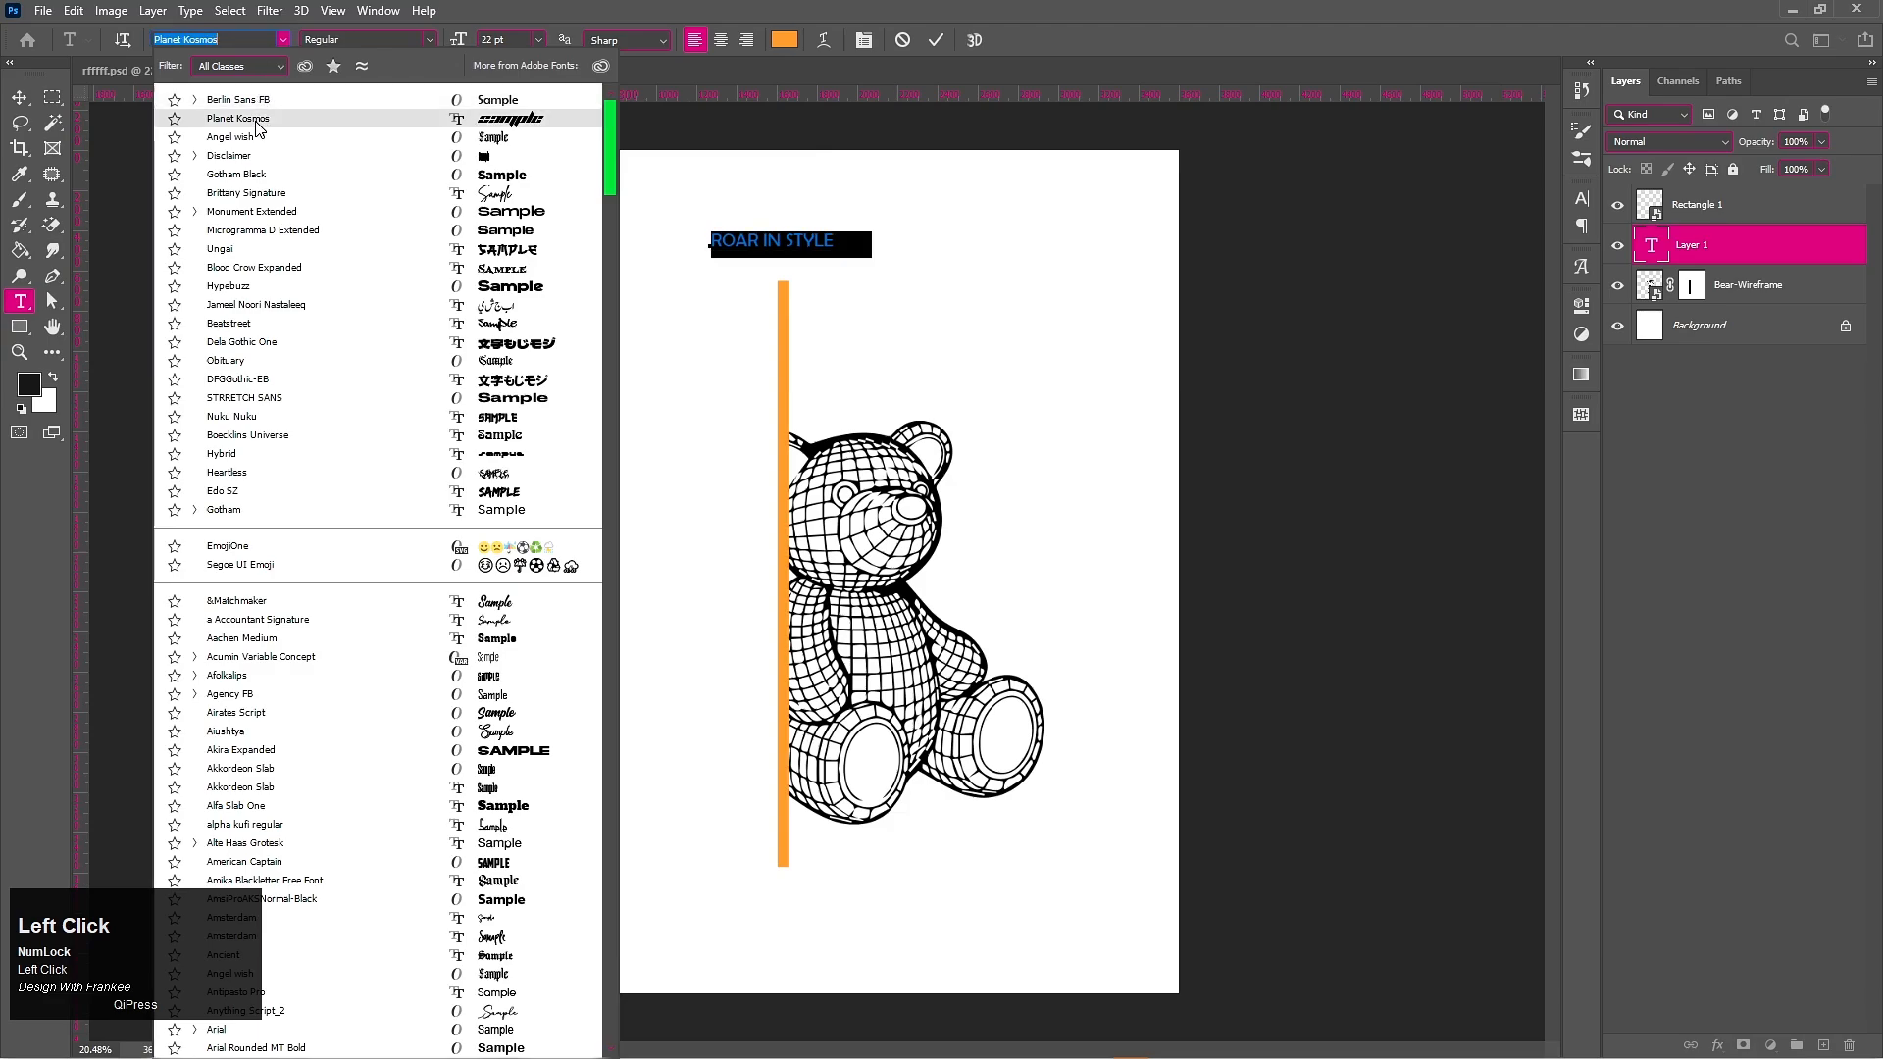
pyautogui.click(238, 118)
pyautogui.click(938, 41)
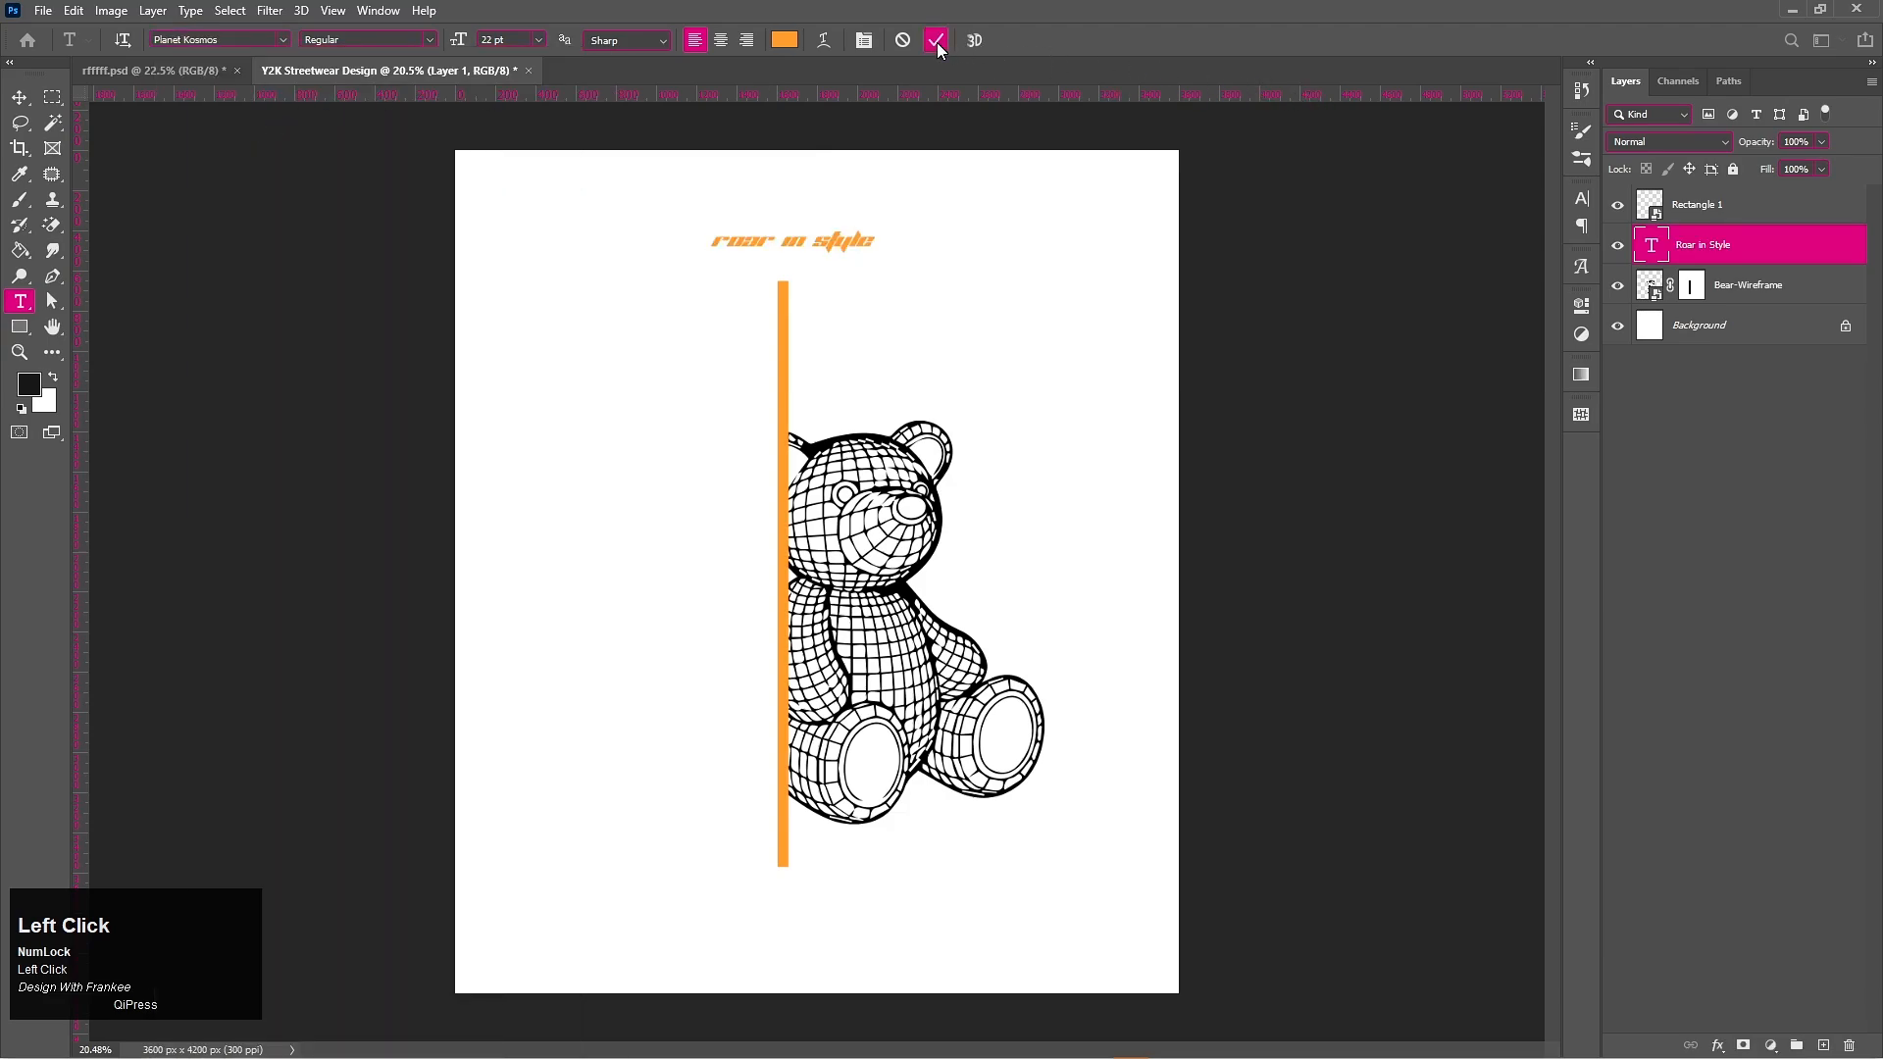
# Step: Free-transform the text: rotate it -90°, scale it to about 358% to match the orange bar's height, and place it along the bar's left side
pyautogui.press('v')
pyautogui.hotkey('ctrl', 't')
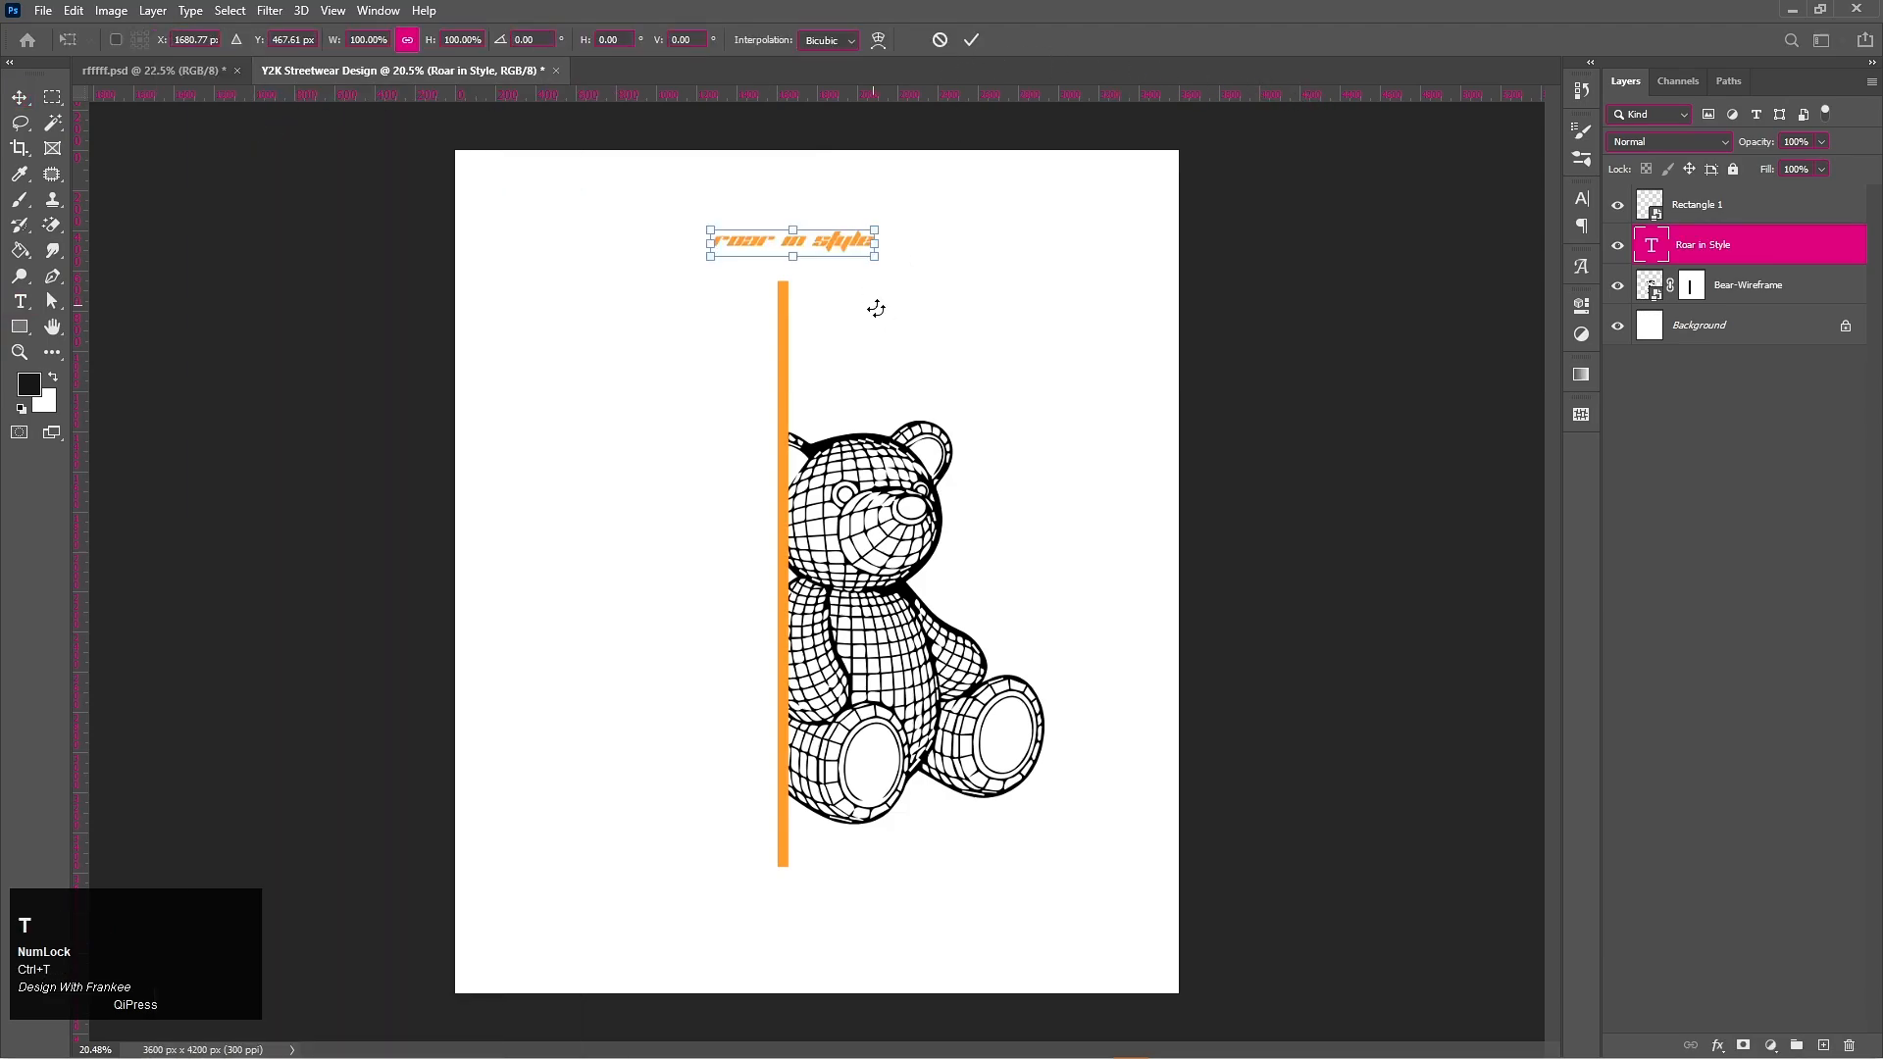
pyautogui.moveTo(837, 199); pyautogui.dragTo(749, 867)
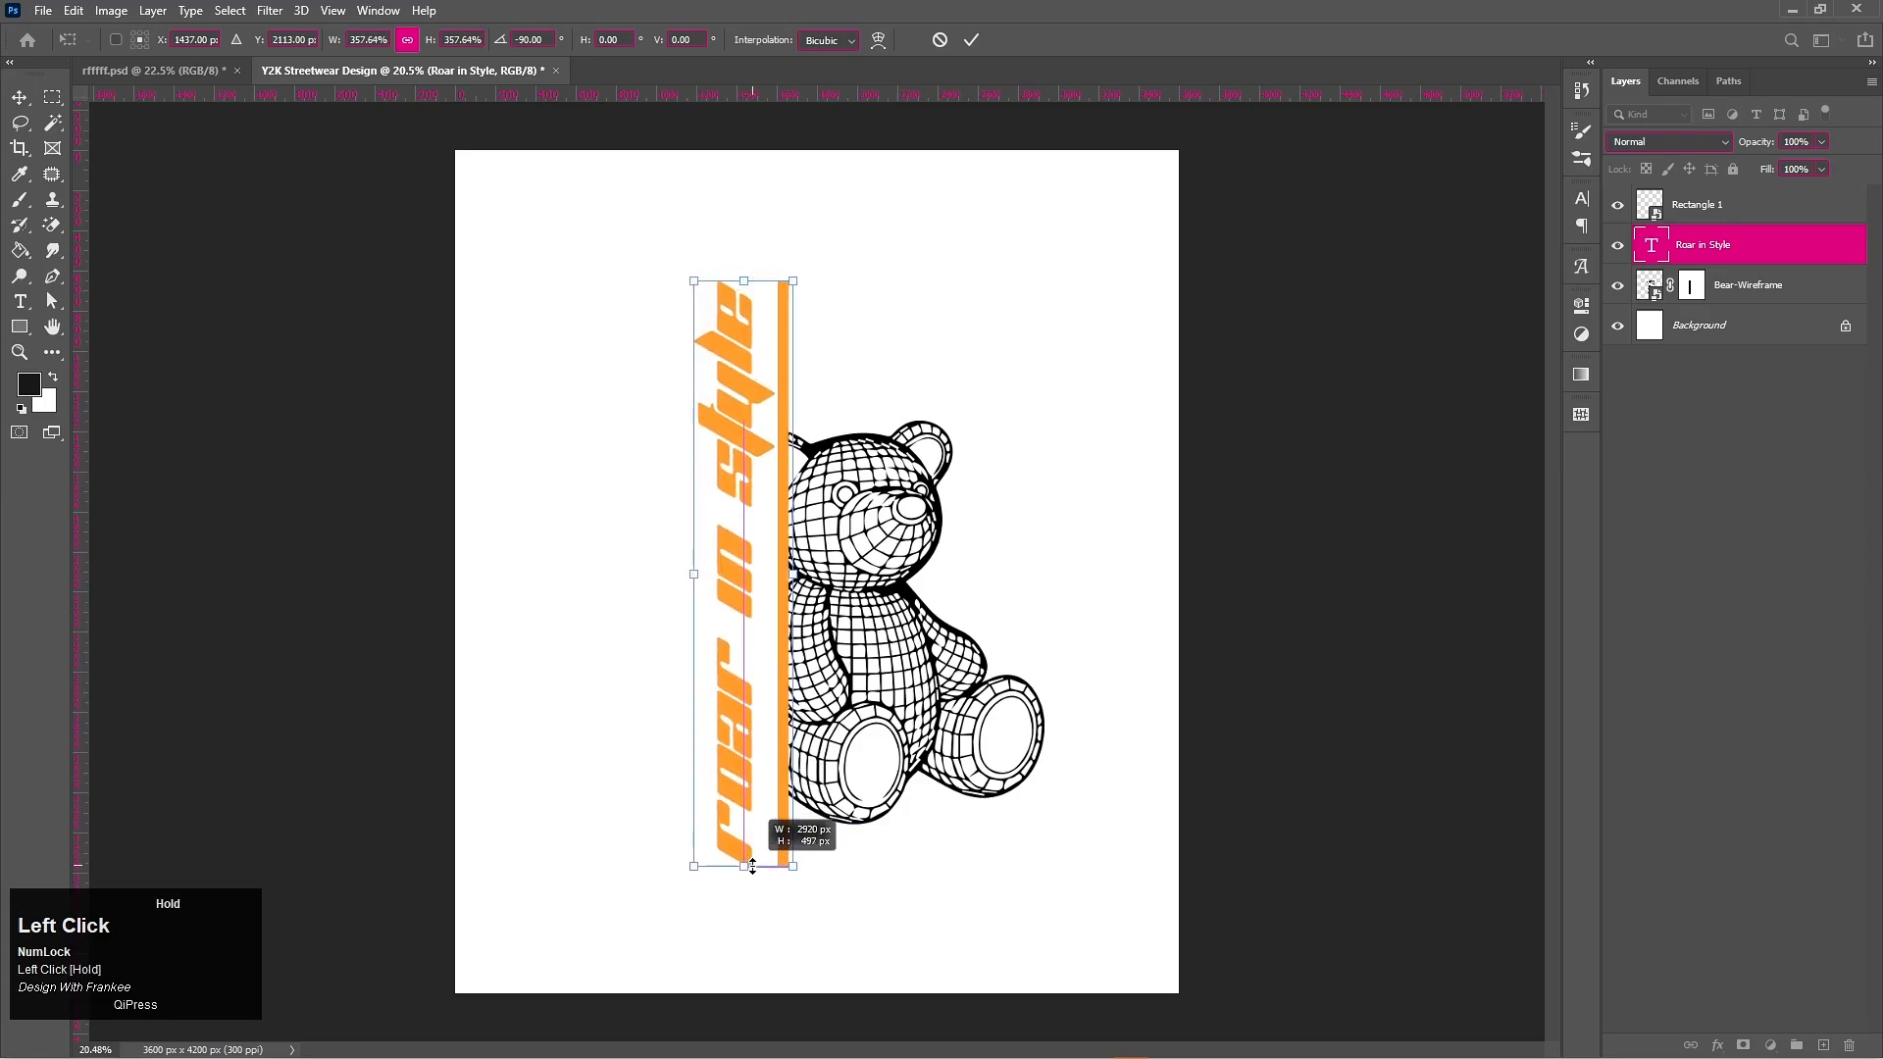
pyautogui.press('Return')
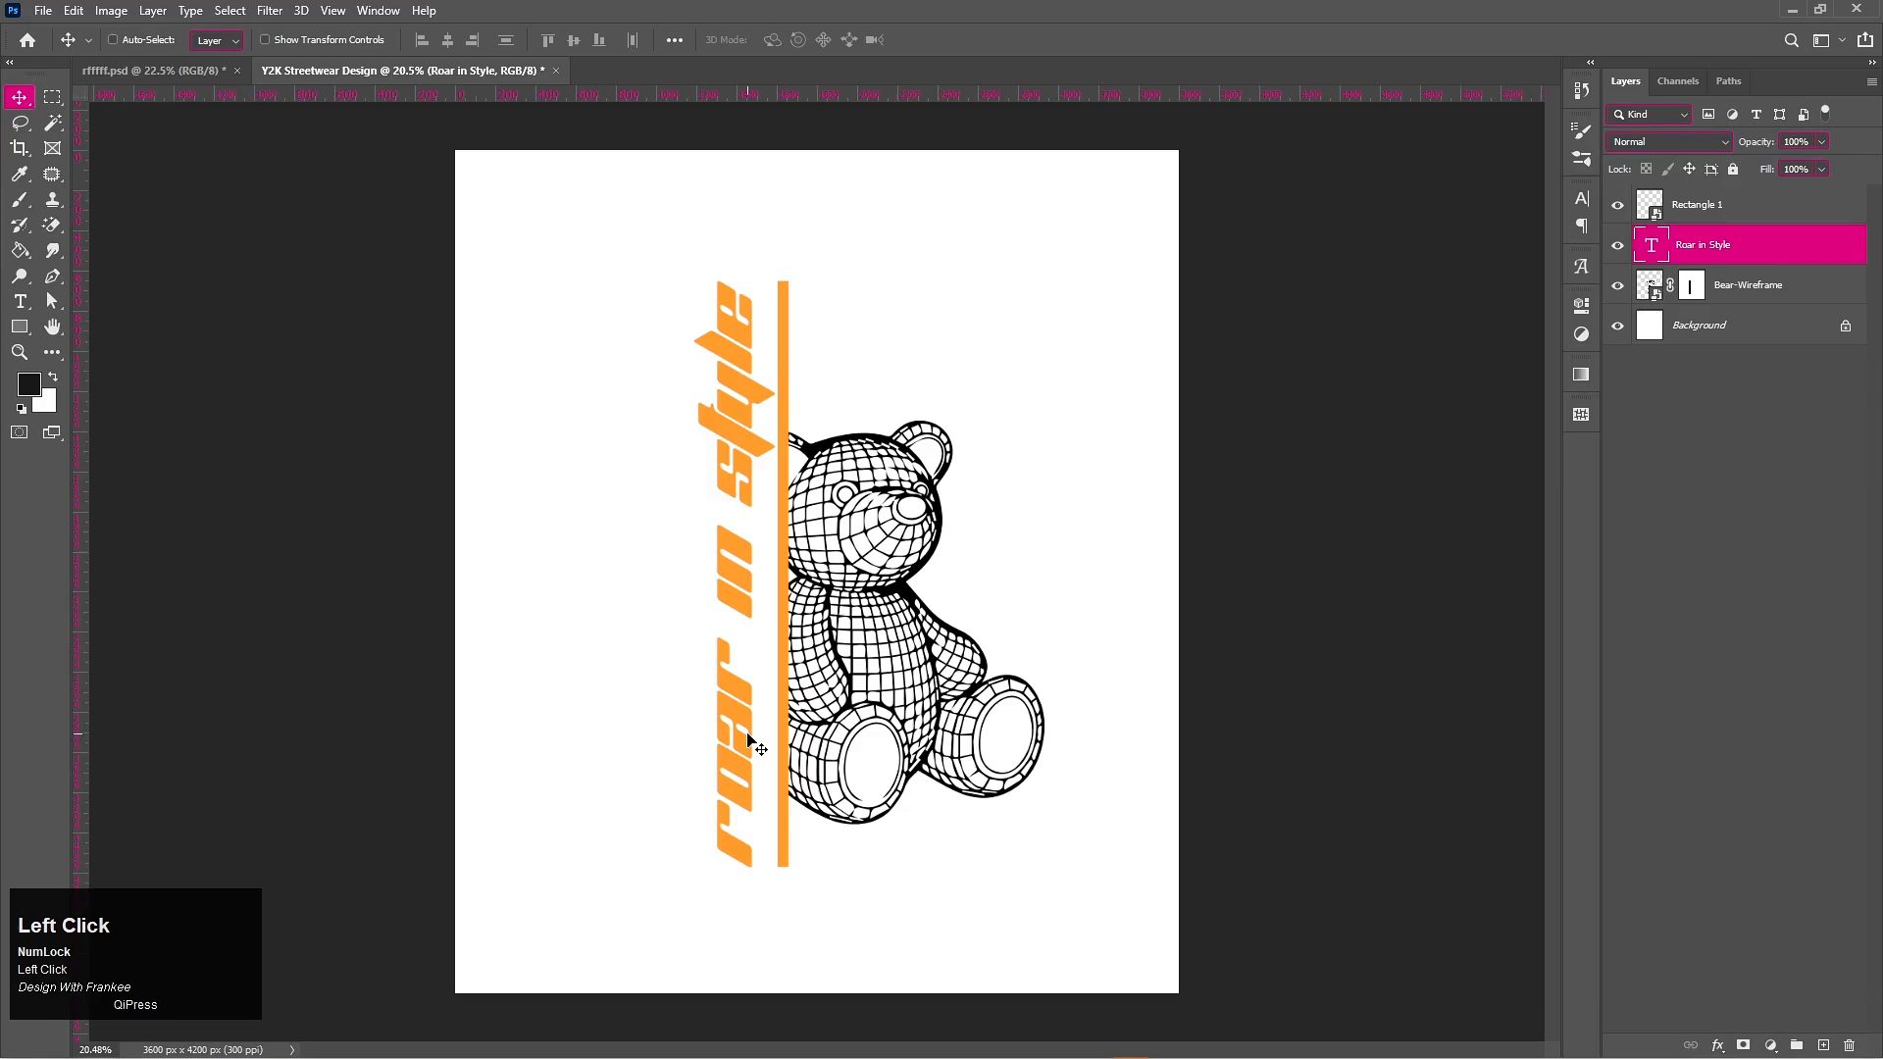
# Step: Nudge the vertical text left and right to try different gaps between it and the orange bar
pyautogui.hotkey('shift', 'Left')
pyautogui.hotkey('shift', 'Left')
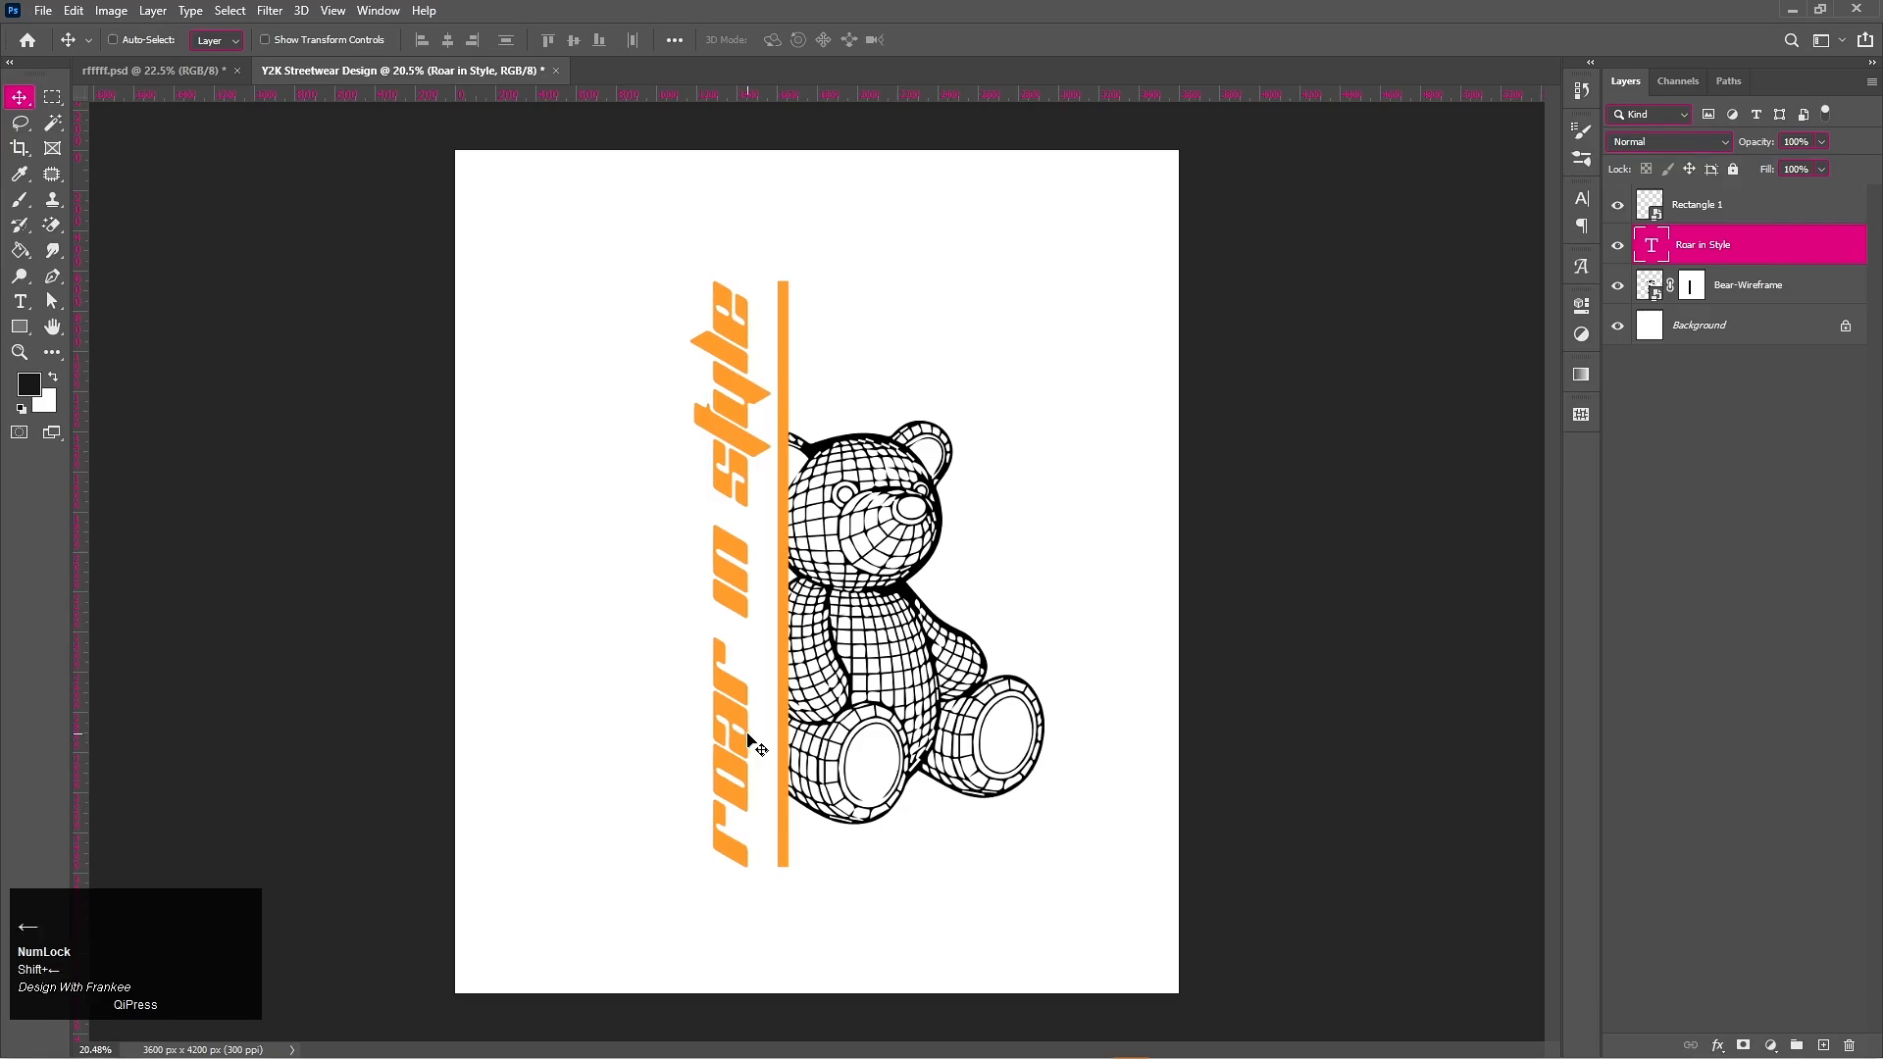
pyautogui.hotkey('shift', 'Right')
pyautogui.hotkey('shift', 'Right')
pyautogui.hotkey('shift', 'Right')
pyautogui.hotkey('shift', 'Right')
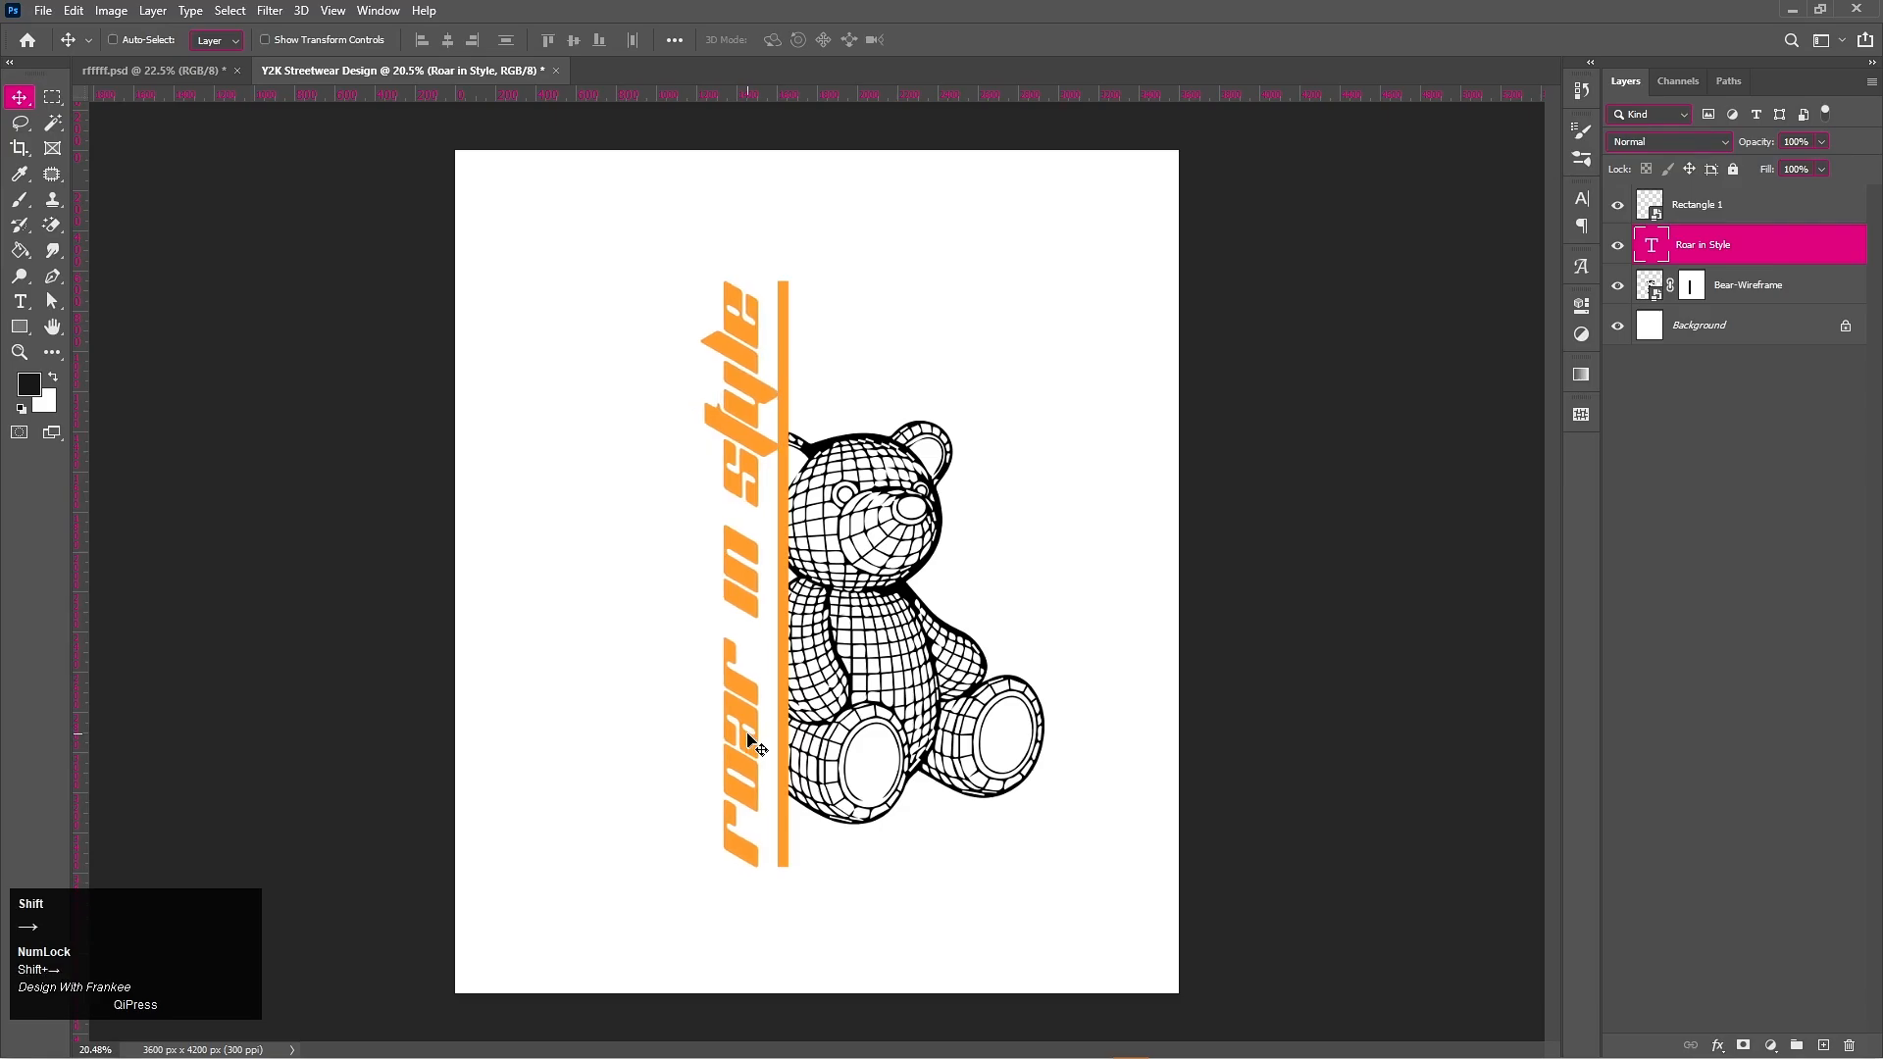
pyautogui.hotkey('shift', 'Left')
pyautogui.hotkey('shift', 'Left')
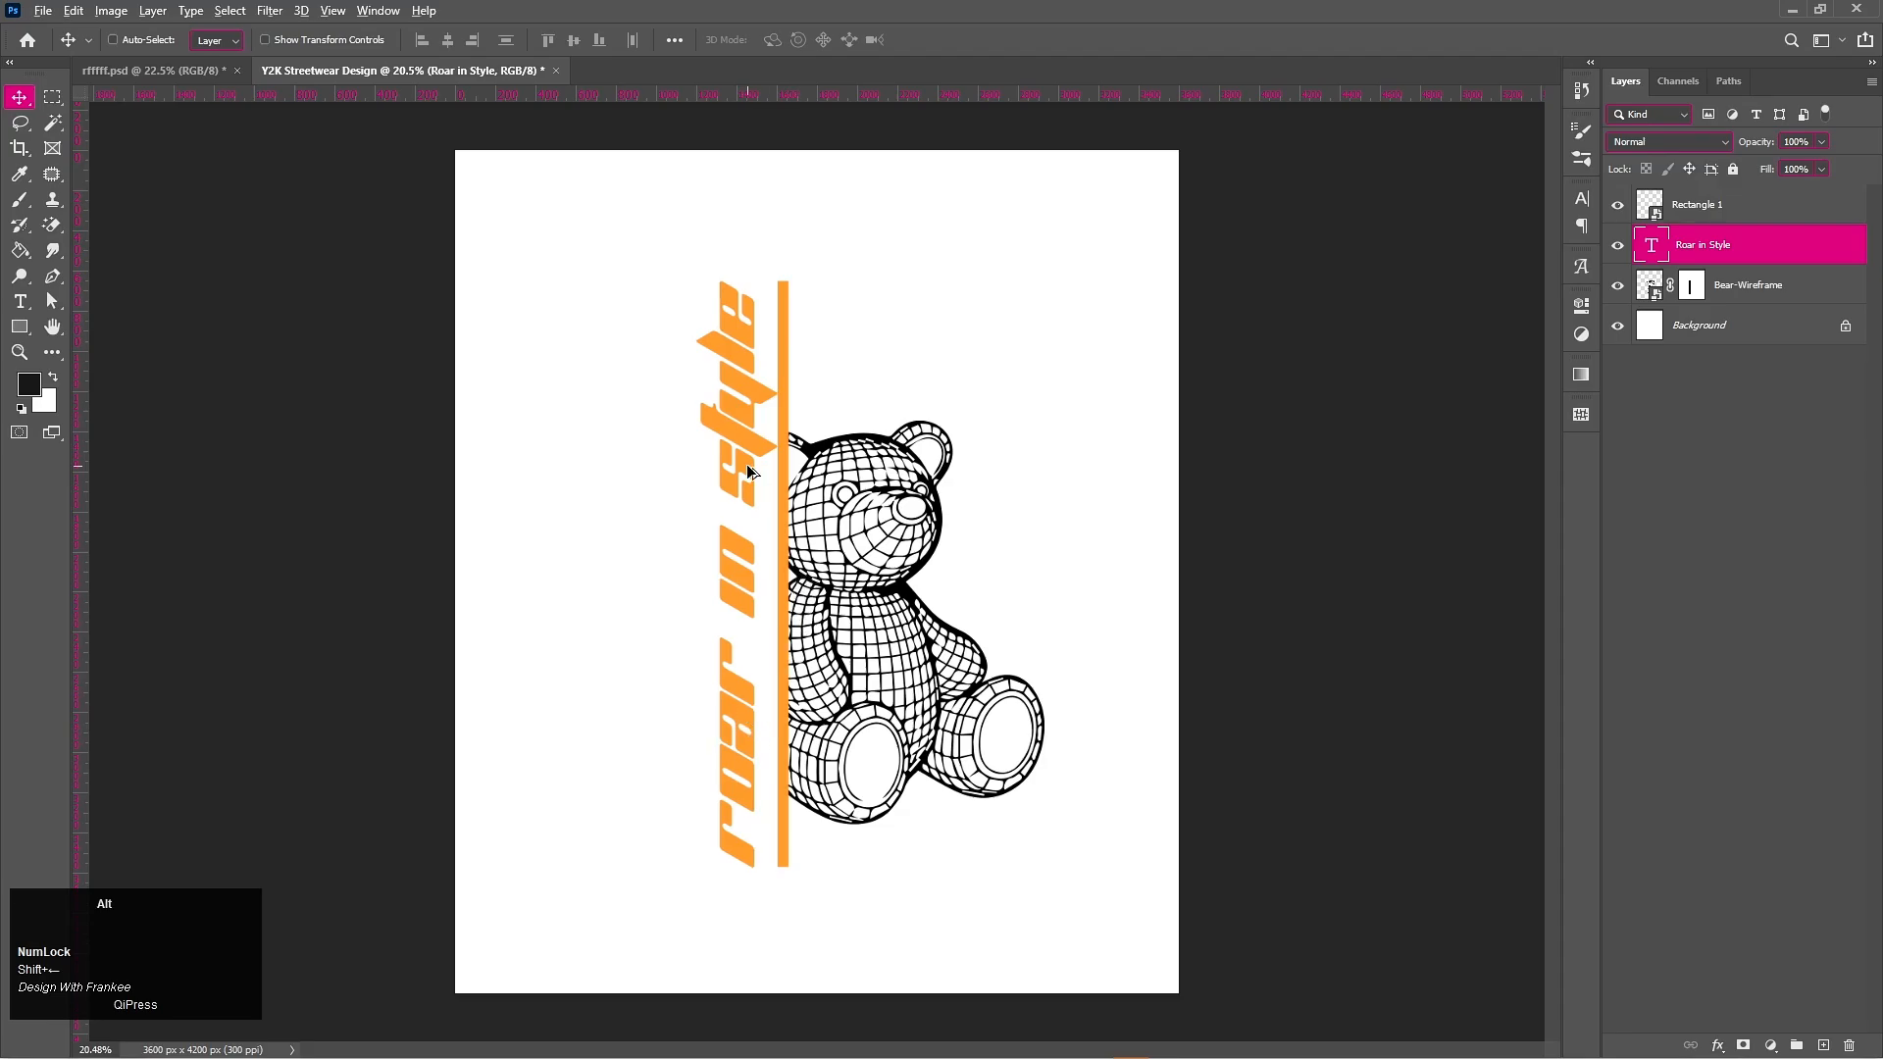
pyautogui.scroll(1, 746, 567)
pyautogui.scroll(-1, 745, 566)
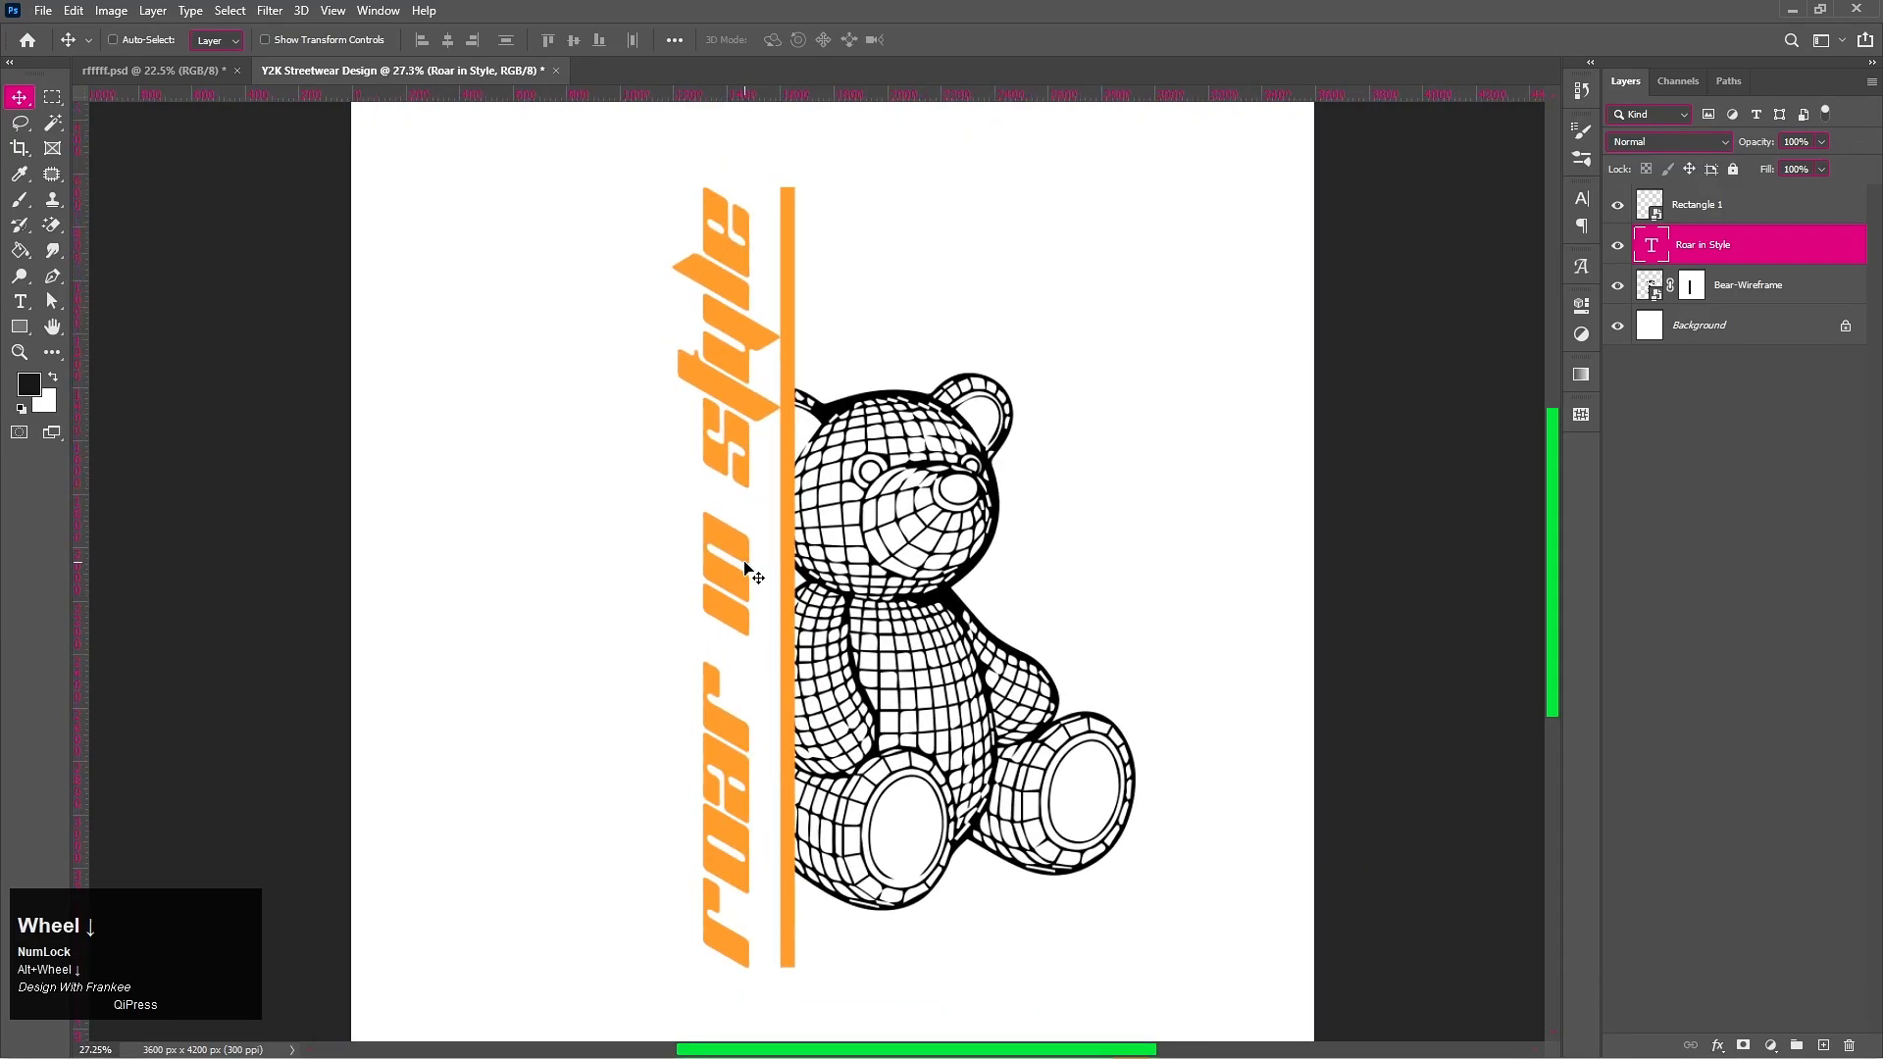
pyautogui.press('Left')
# Step: Free-transform the vertical text and shift it horizontally to X 1439.50 px beside the orange bar
pyautogui.hotkey('ctrl', 't')
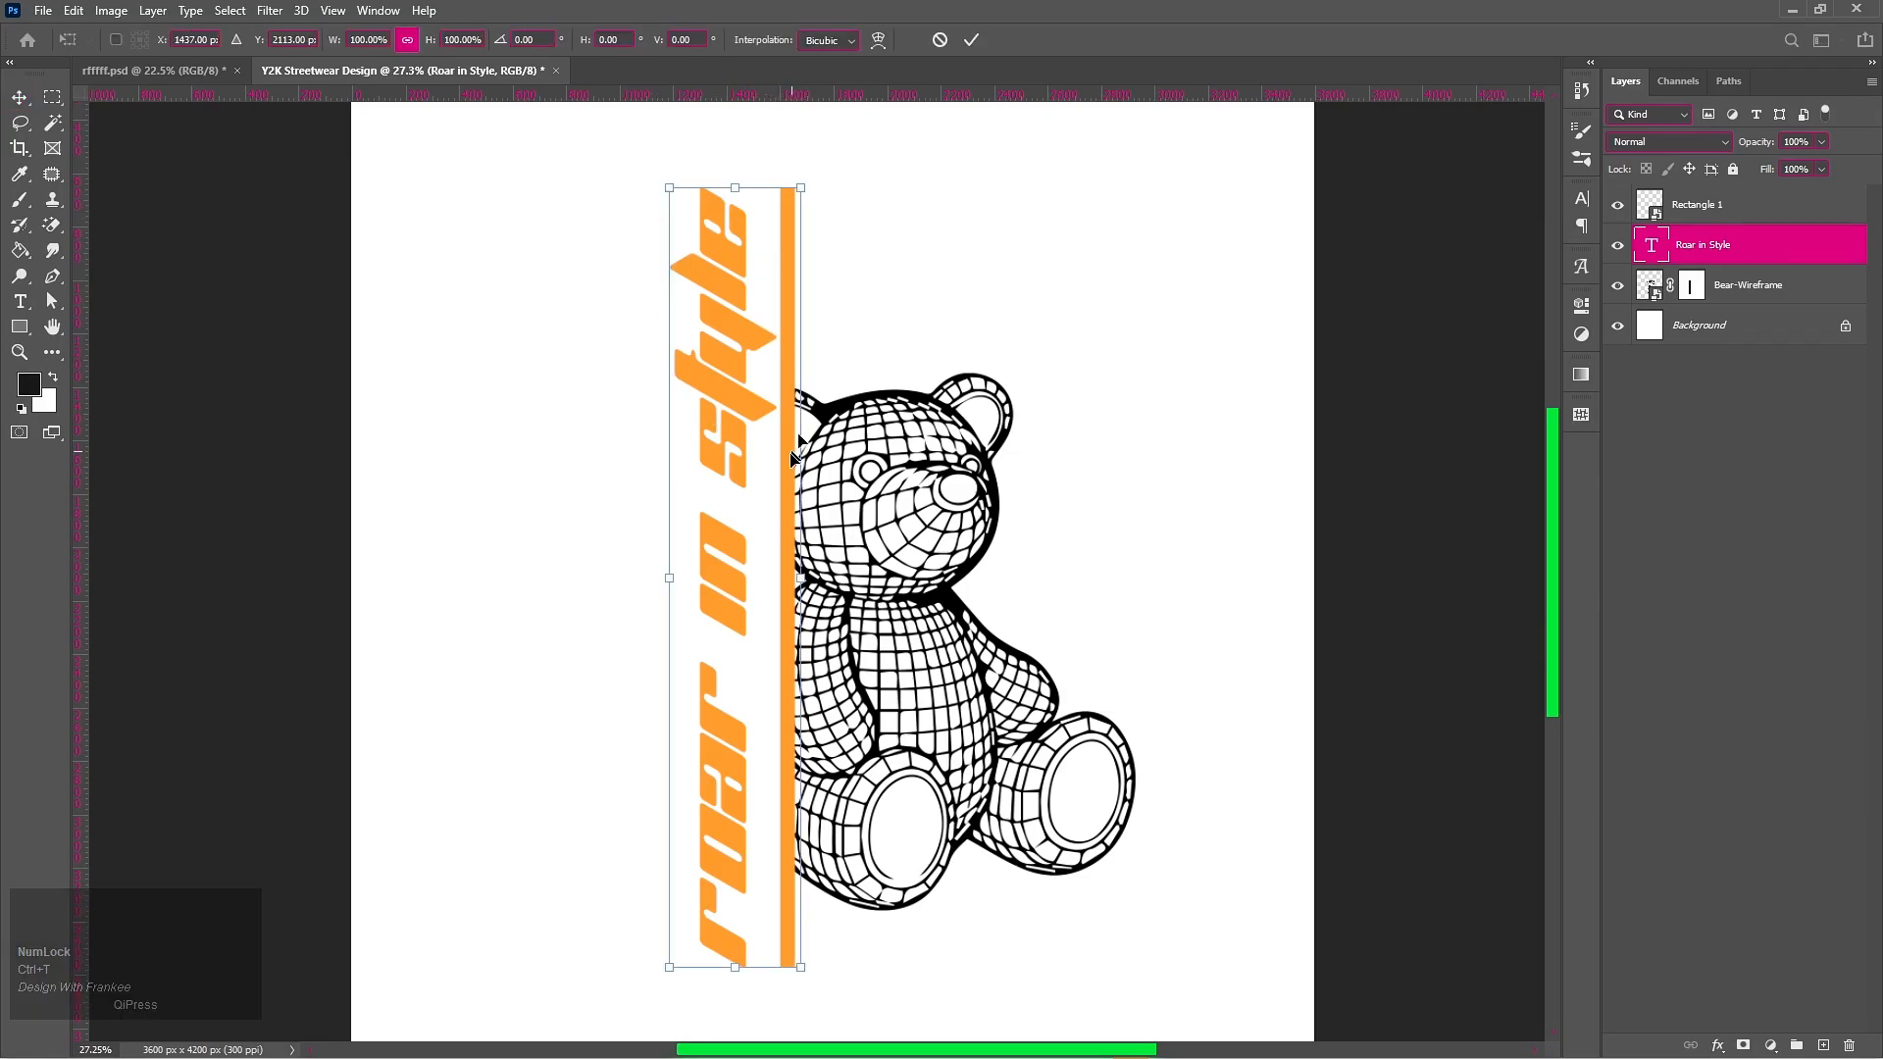
pyautogui.moveTo(767, 486); pyautogui.dragTo(760, 488)
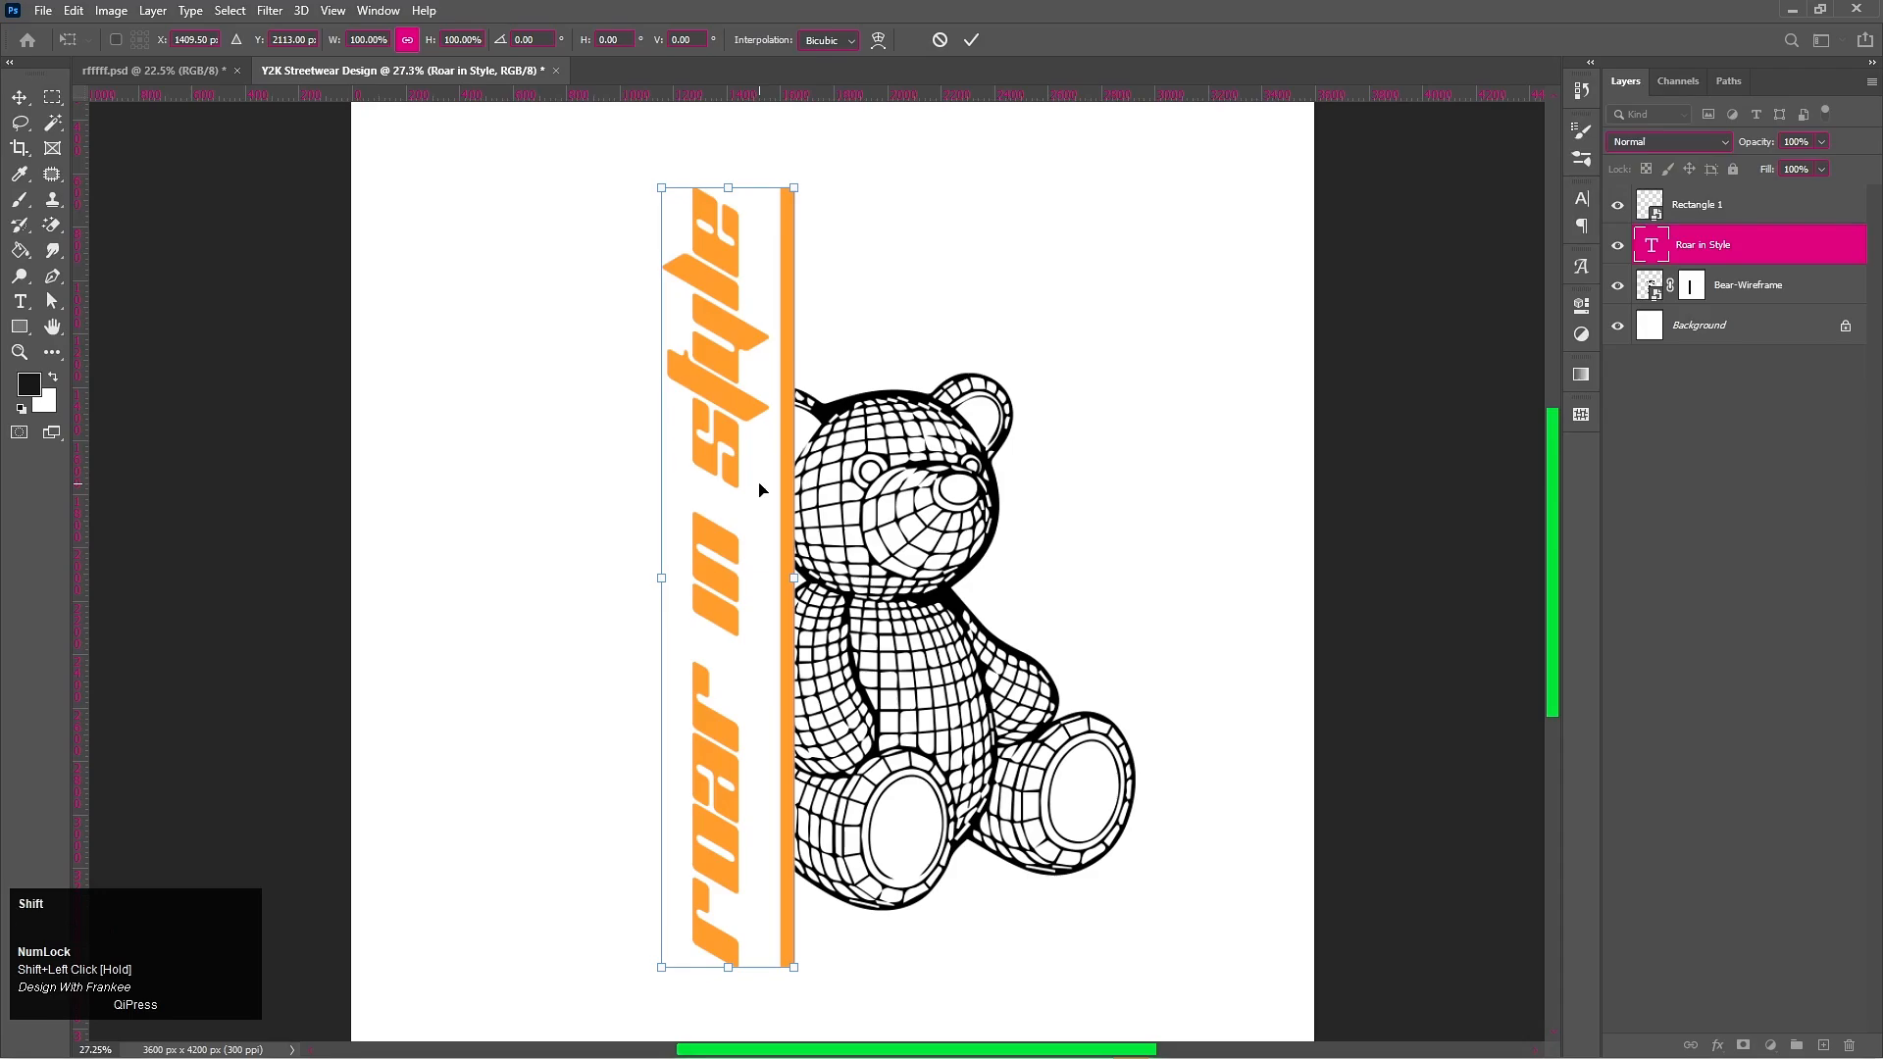
pyautogui.hotkey('shift', 'Right')
pyautogui.hotkey('shift', 'Right')
pyautogui.hotkey('shift', 'Right')
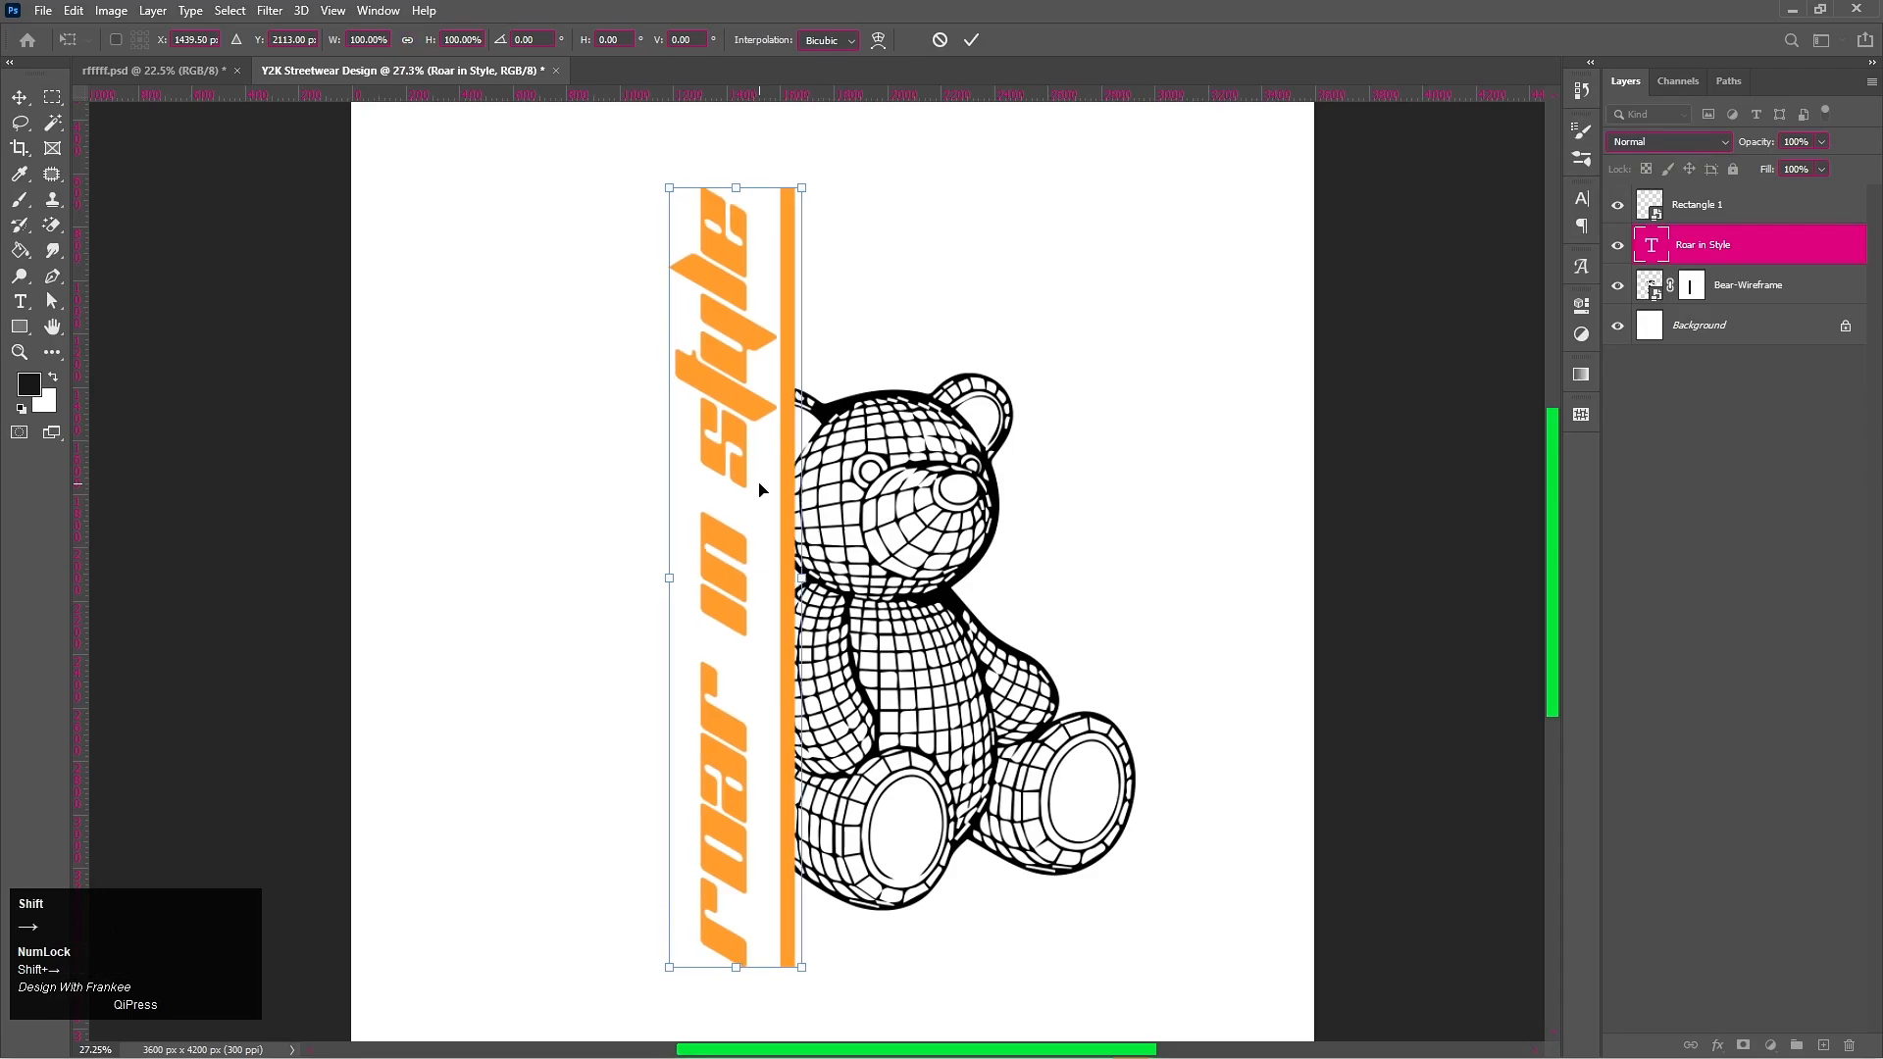
pyautogui.click(972, 41)
pyautogui.keyDown('alt'); pyautogui.scroll(-2, 887, 480); pyautogui.keyUp('alt')
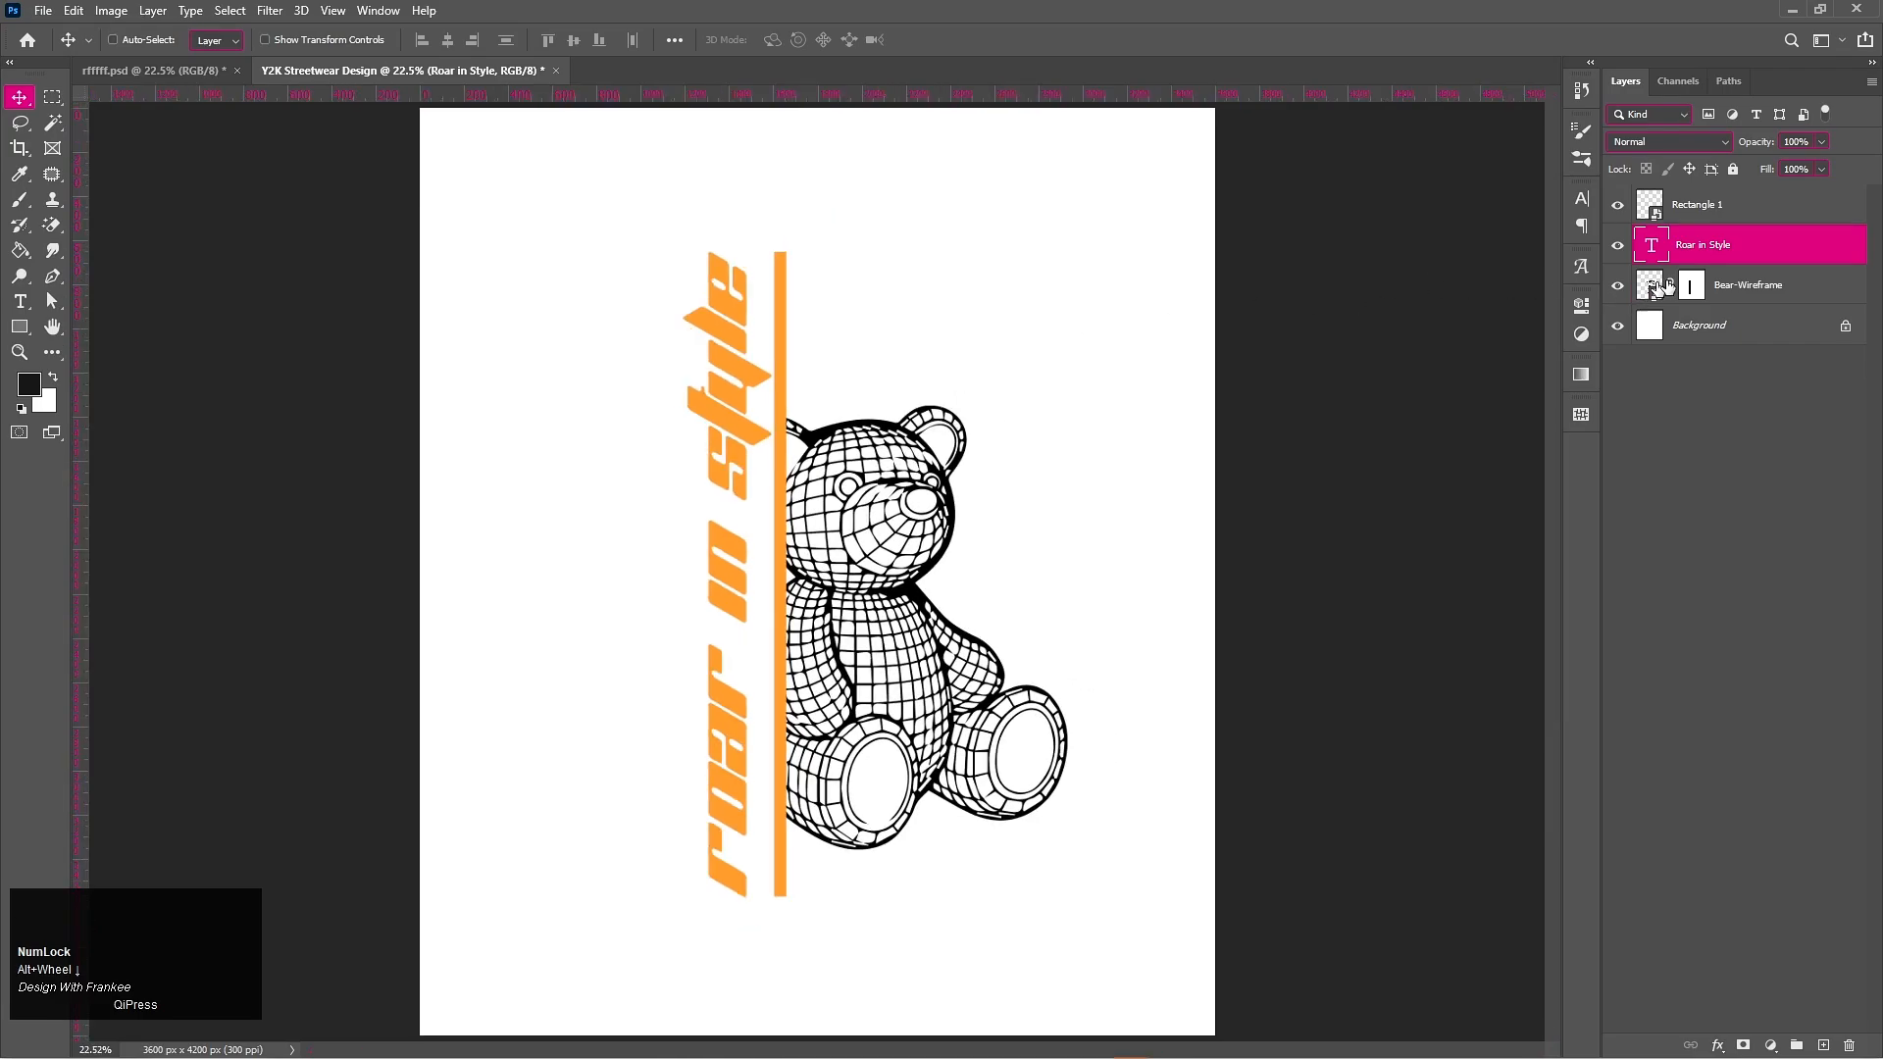
# Step: Give the Roar in Style layer 0% fill opacity and a 25 px orange outside stroke
pyautogui.rightClick(1729, 255)
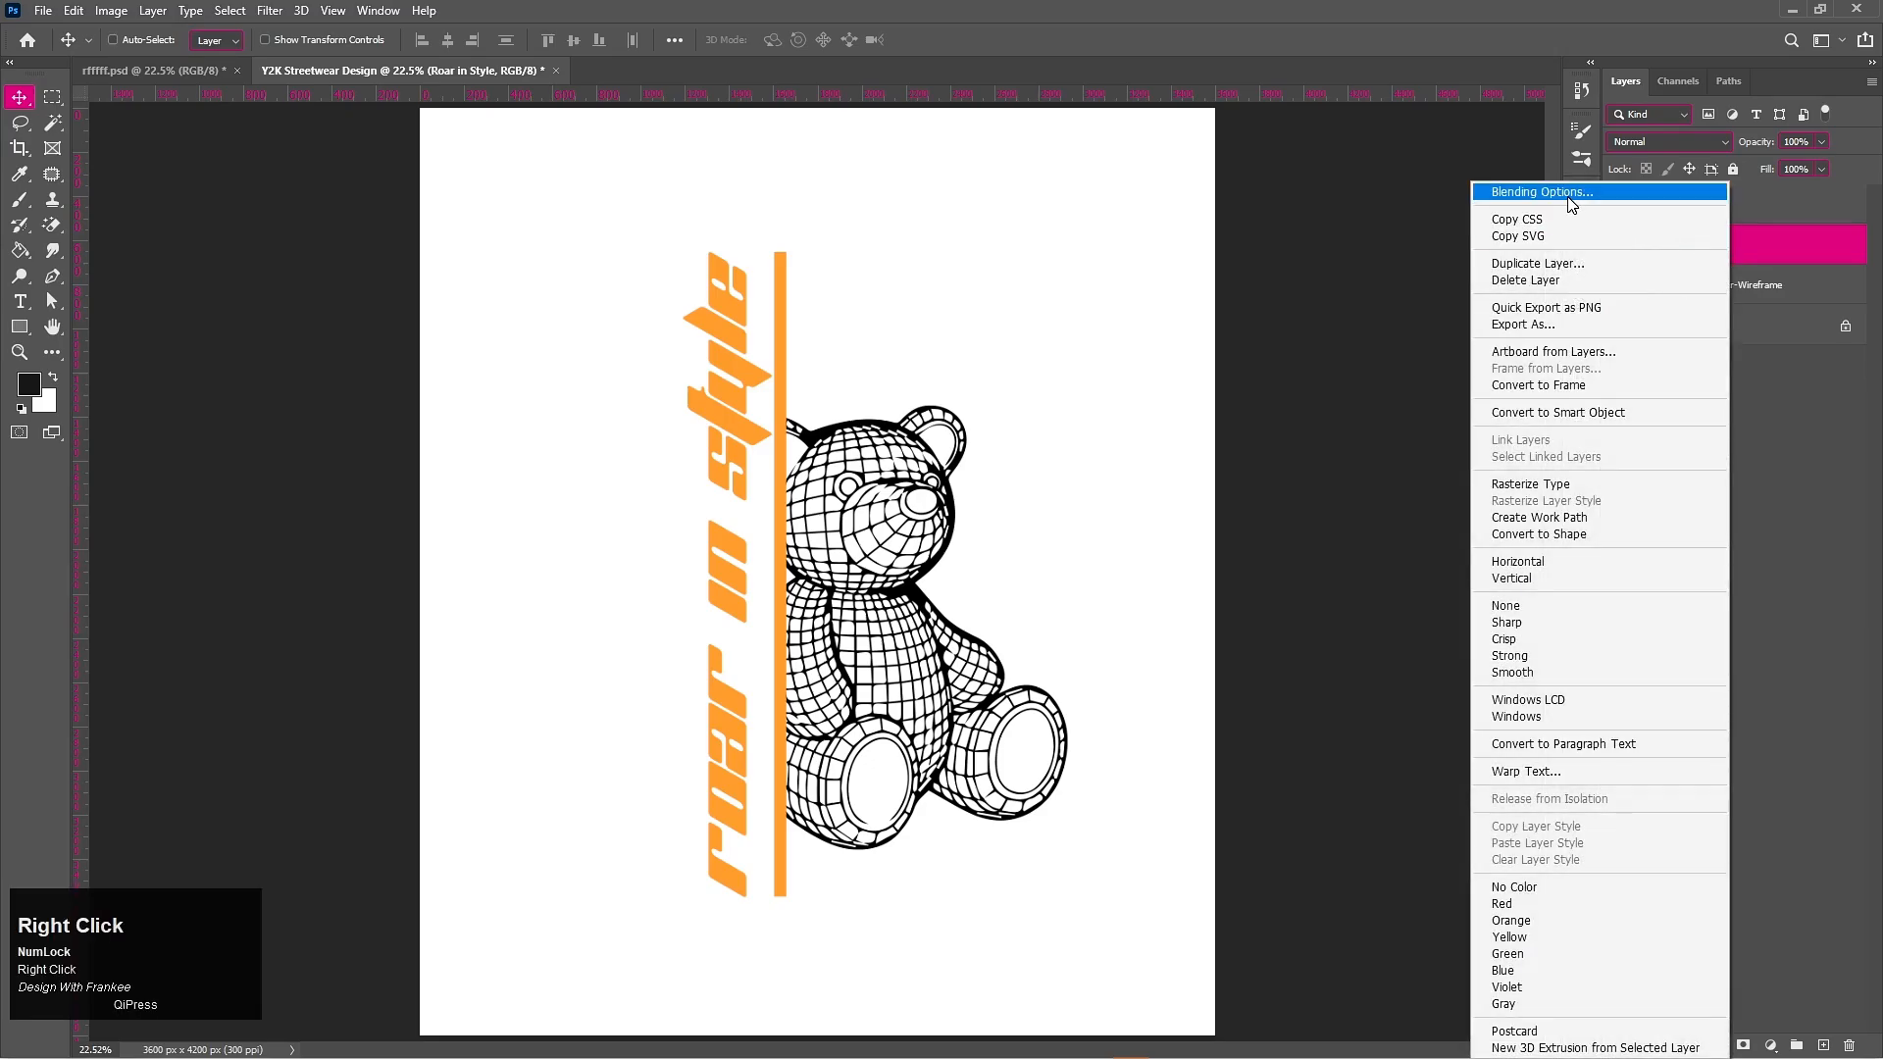
pyautogui.click(1570, 197)
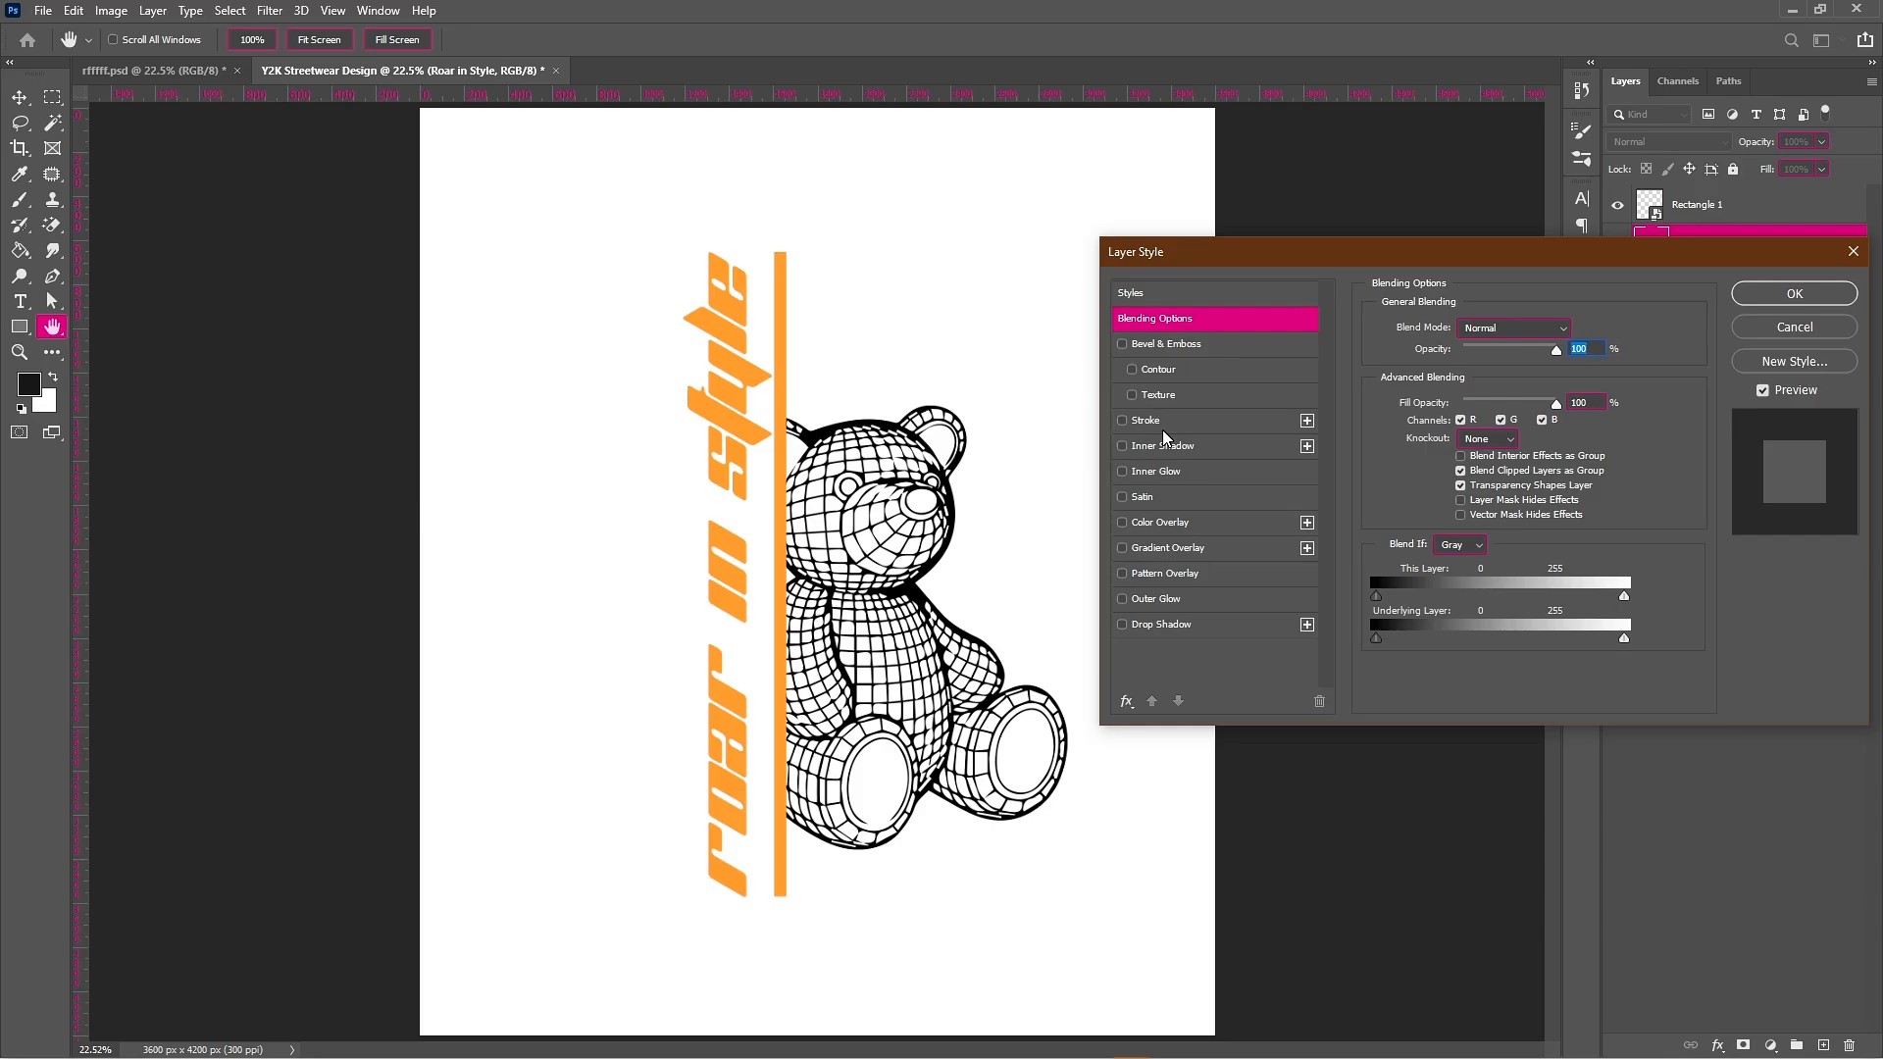
pyautogui.moveTo(1559, 406); pyautogui.dragTo(1450, 406)
pyautogui.click(1168, 422)
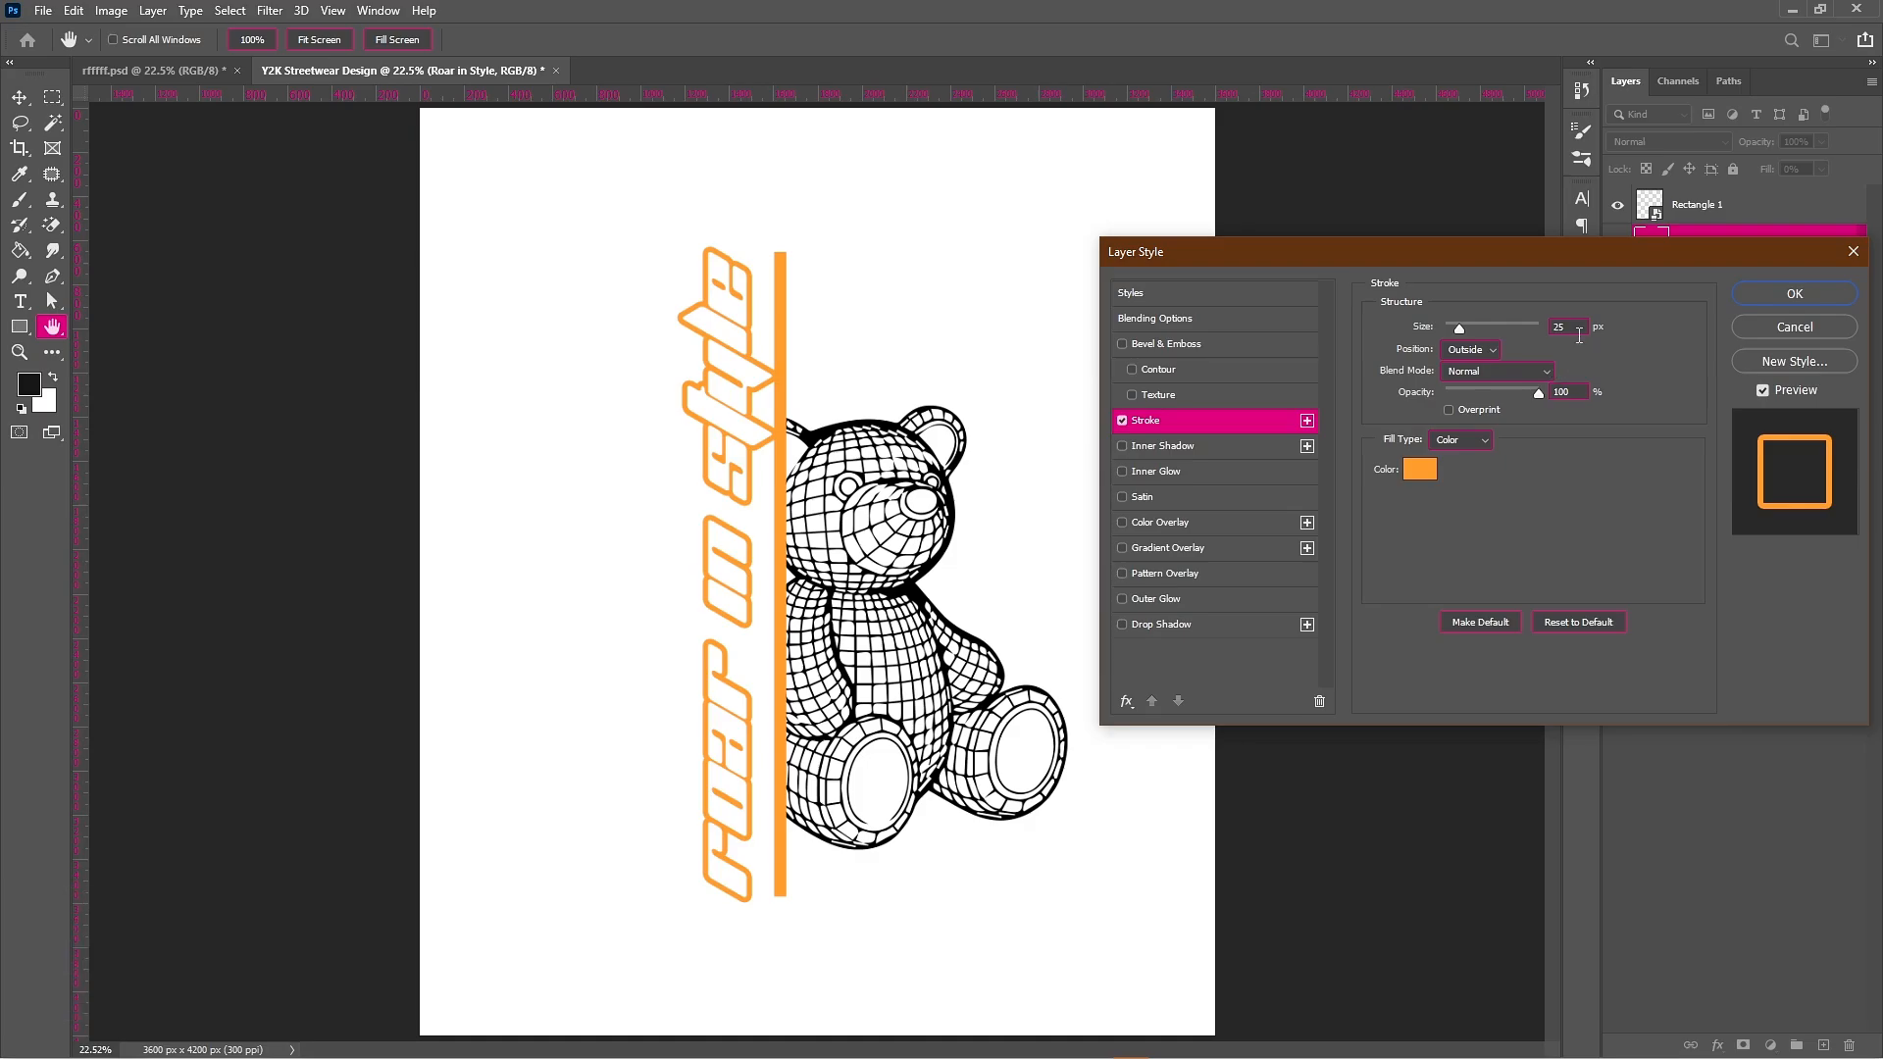
pyautogui.click(1782, 296)
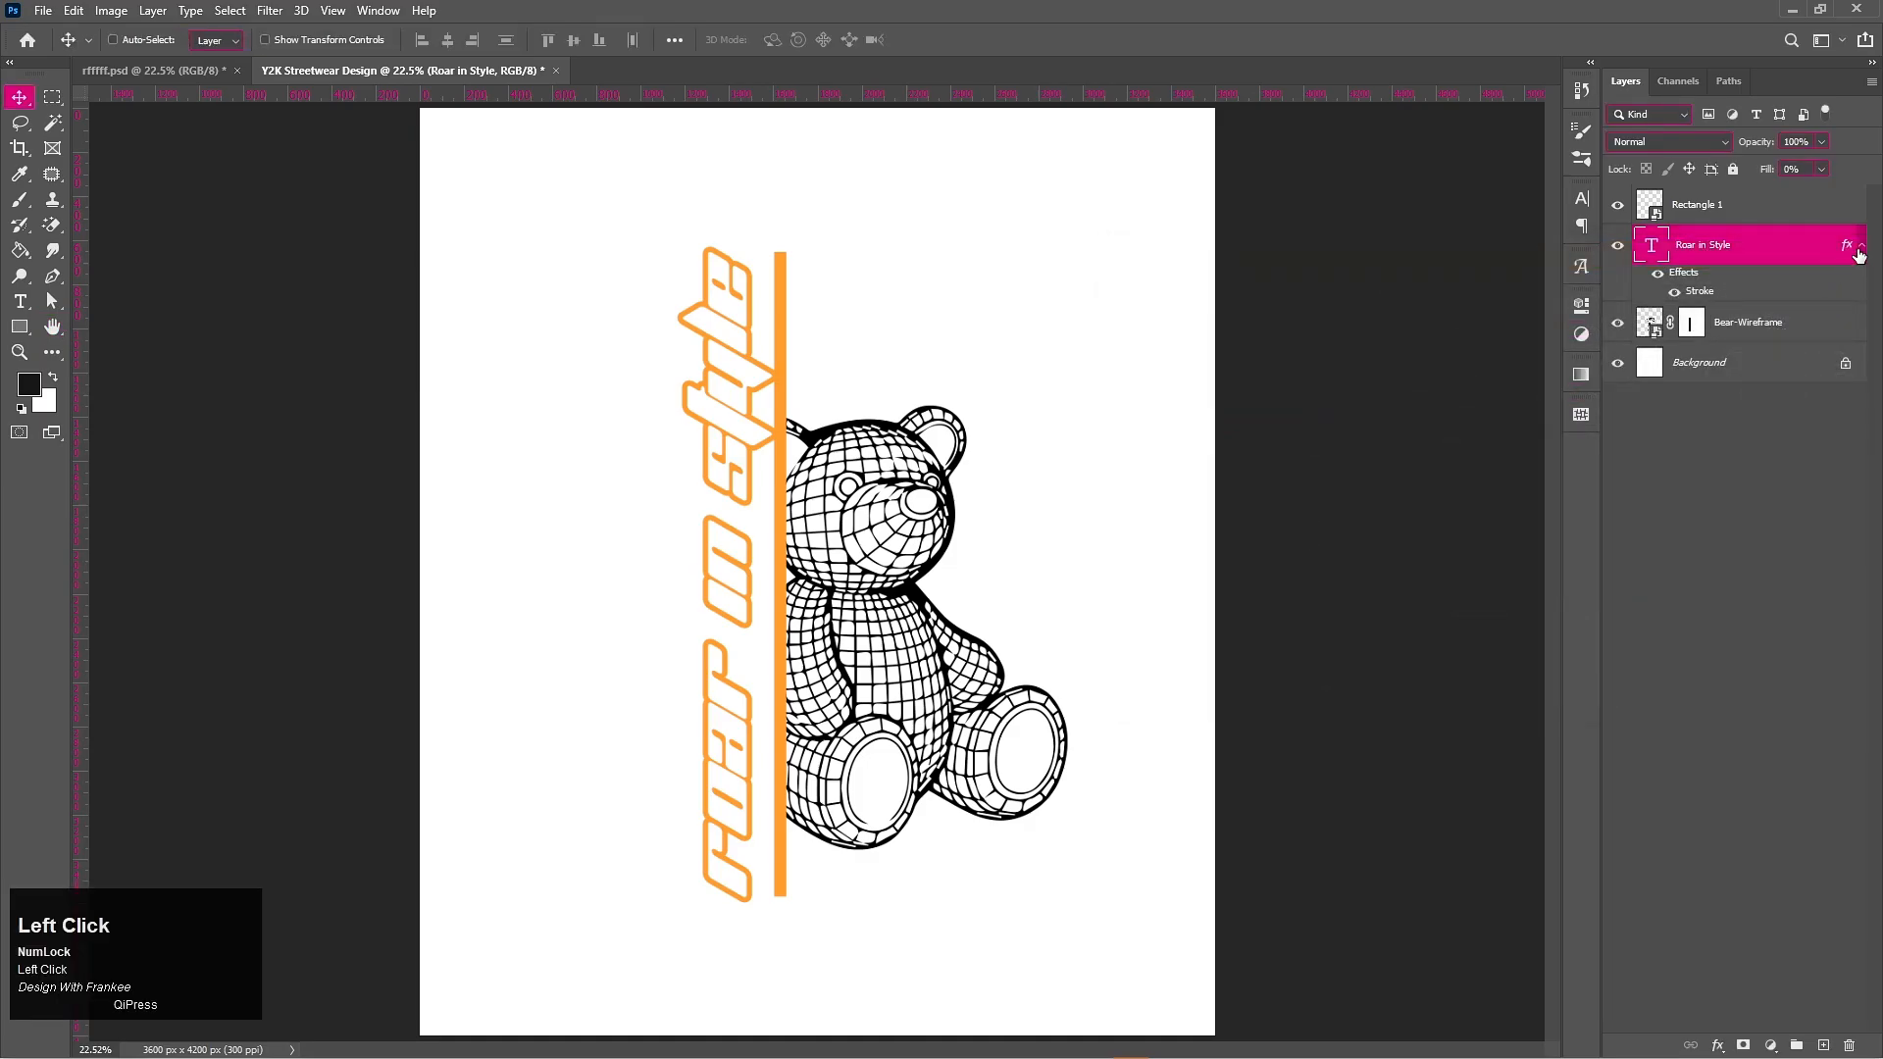
# Step: Collapse the text layer's effects list and shift the outlined text slightly left, away from the orange bar
pyautogui.click(1859, 246)
pyautogui.keyDown('shift'); pyautogui.click(731, 619); pyautogui.keyUp('shift')
pyautogui.moveTo(729, 613); pyautogui.dragTo(722, 611)
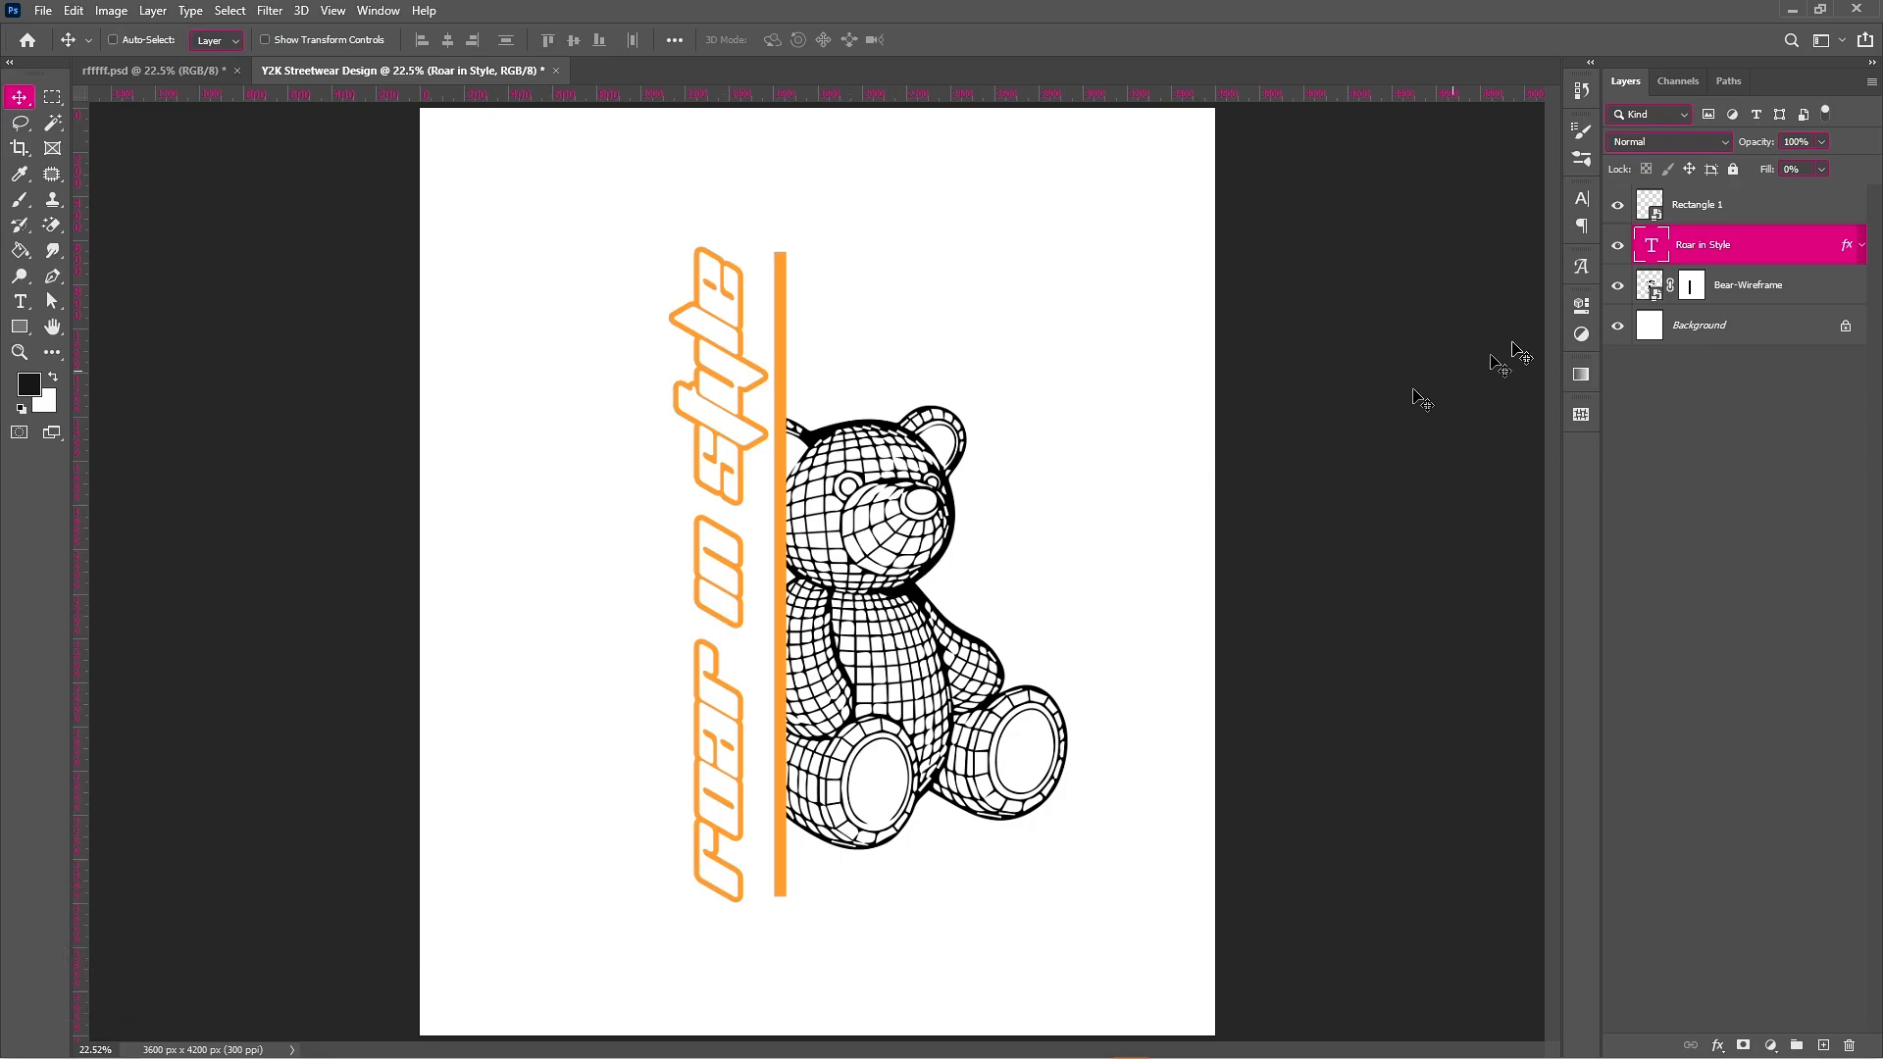
# Step: Draw a paragraph text box above the bear's head, just right of the orange bar's upper end, on a layer above Rectangle 1
pyautogui.click(1751, 215)
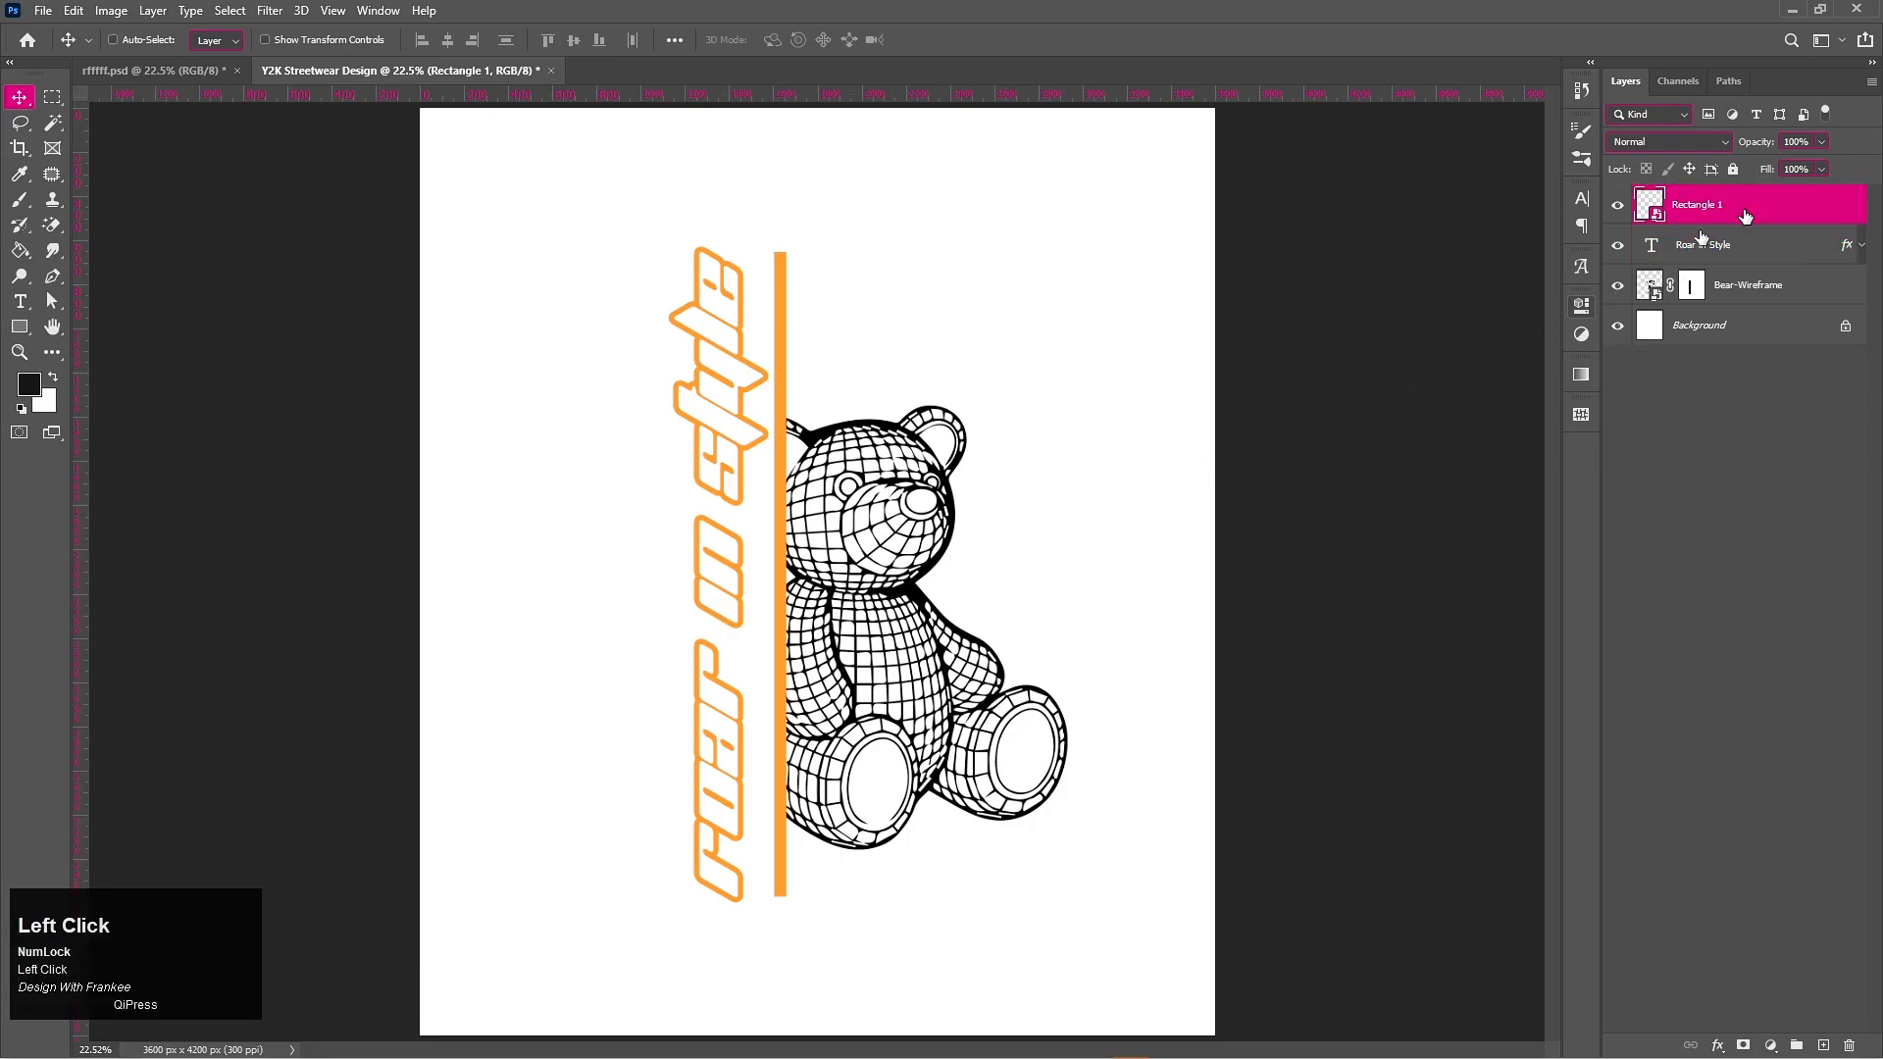
pyautogui.scroll(3, 906, 581)
pyautogui.moveTo(855, 521); pyautogui.dragTo(817, 664)
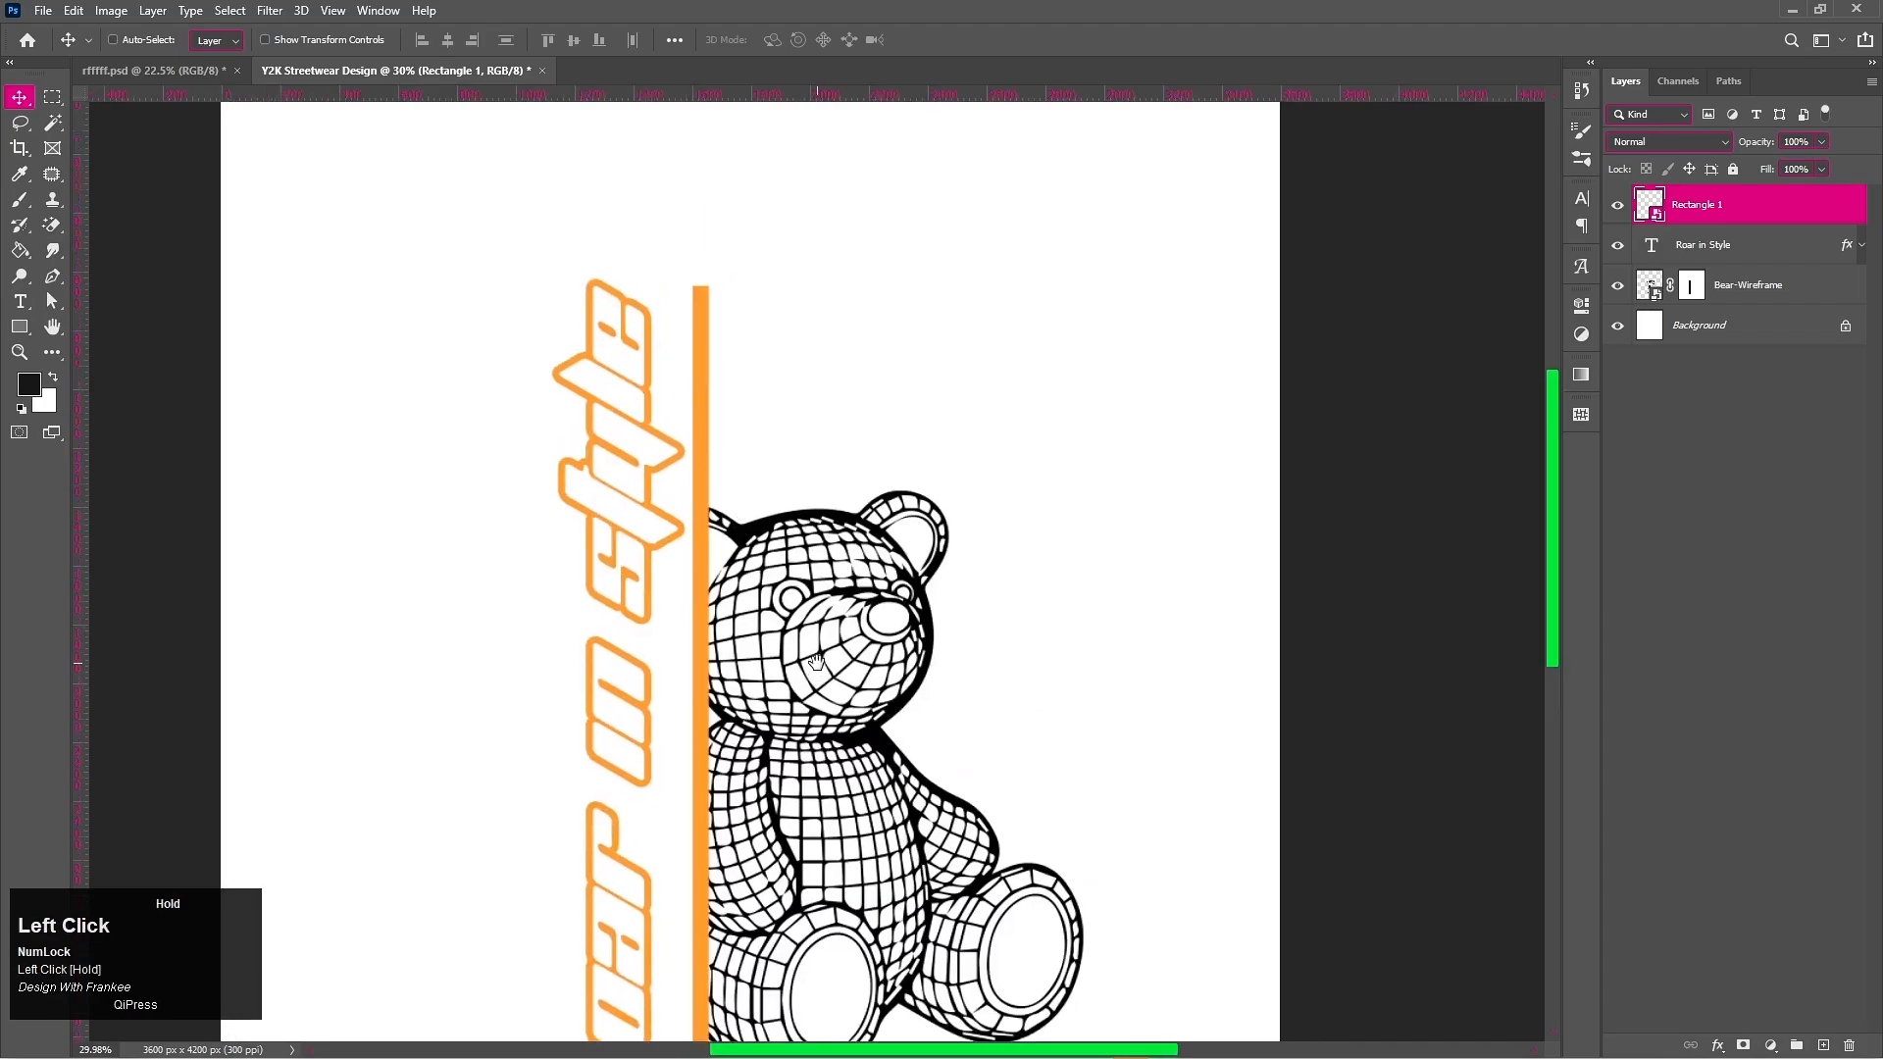
pyautogui.press('t')
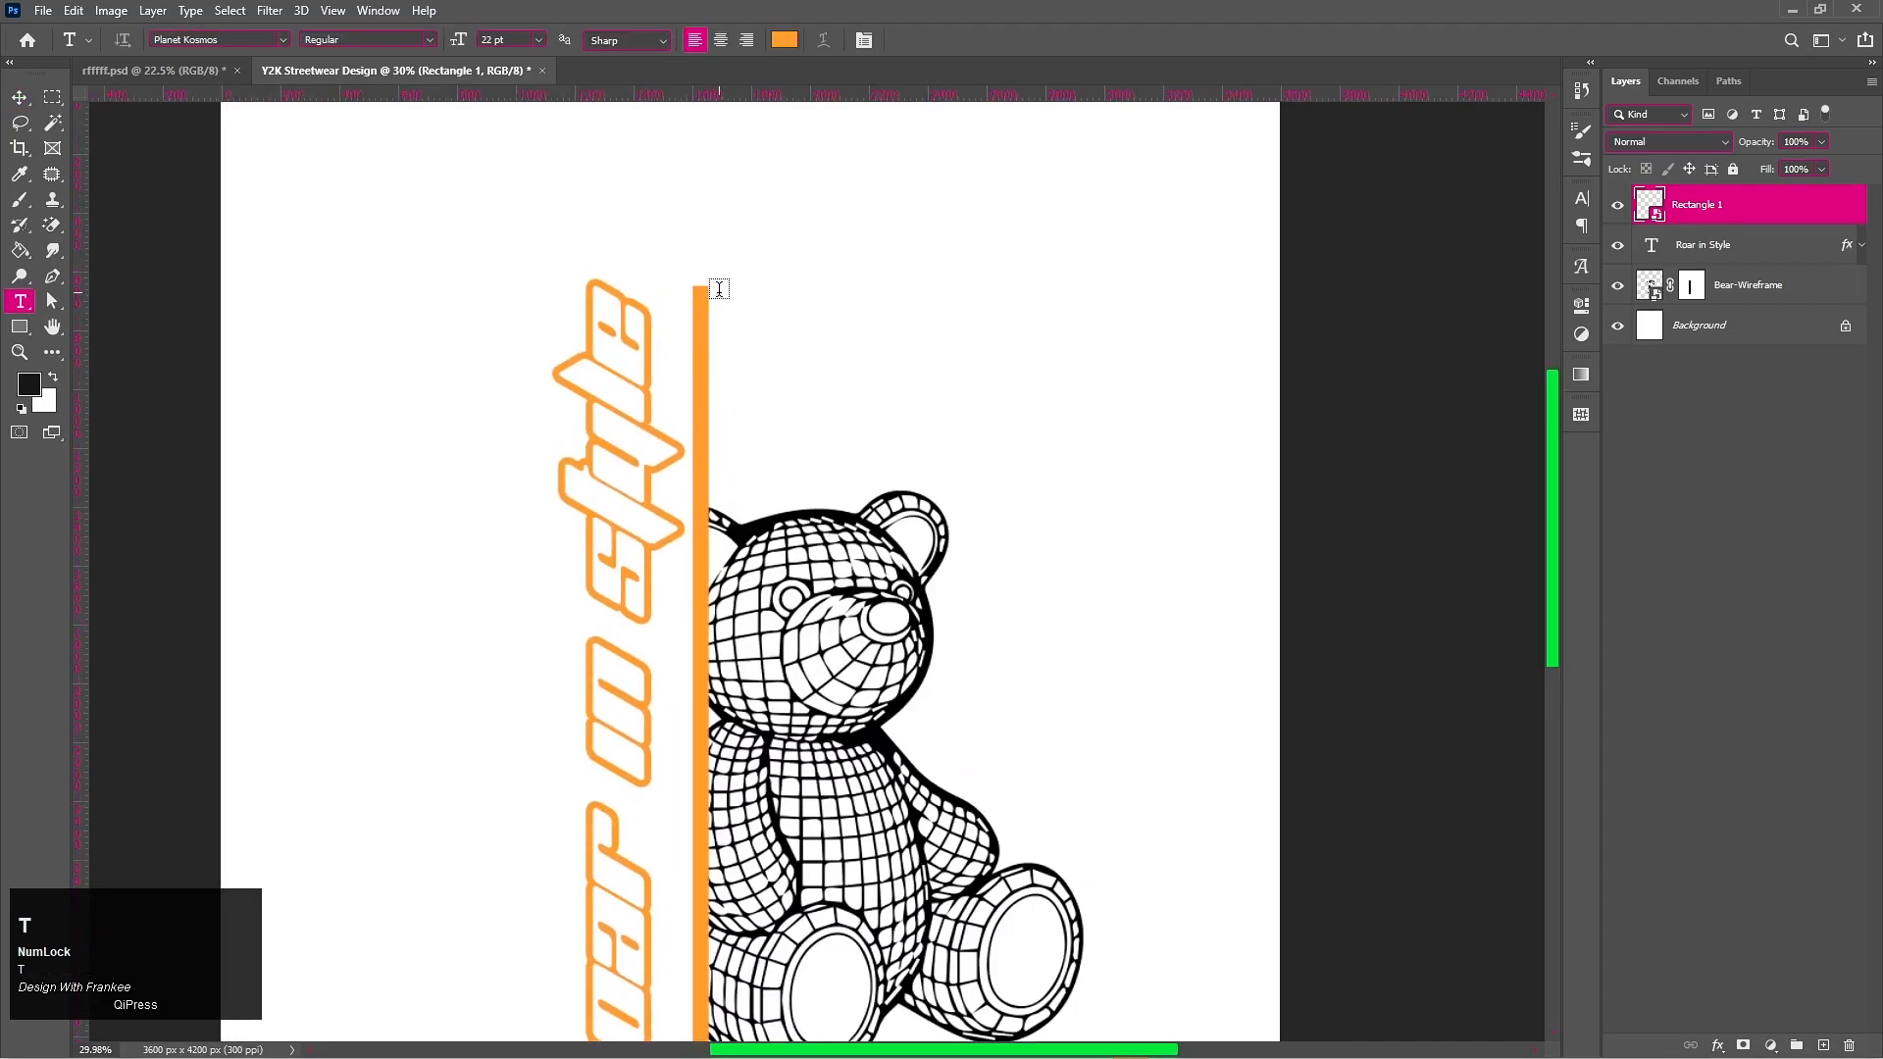
pyautogui.moveTo(725, 288); pyautogui.dragTo(1072, 451)
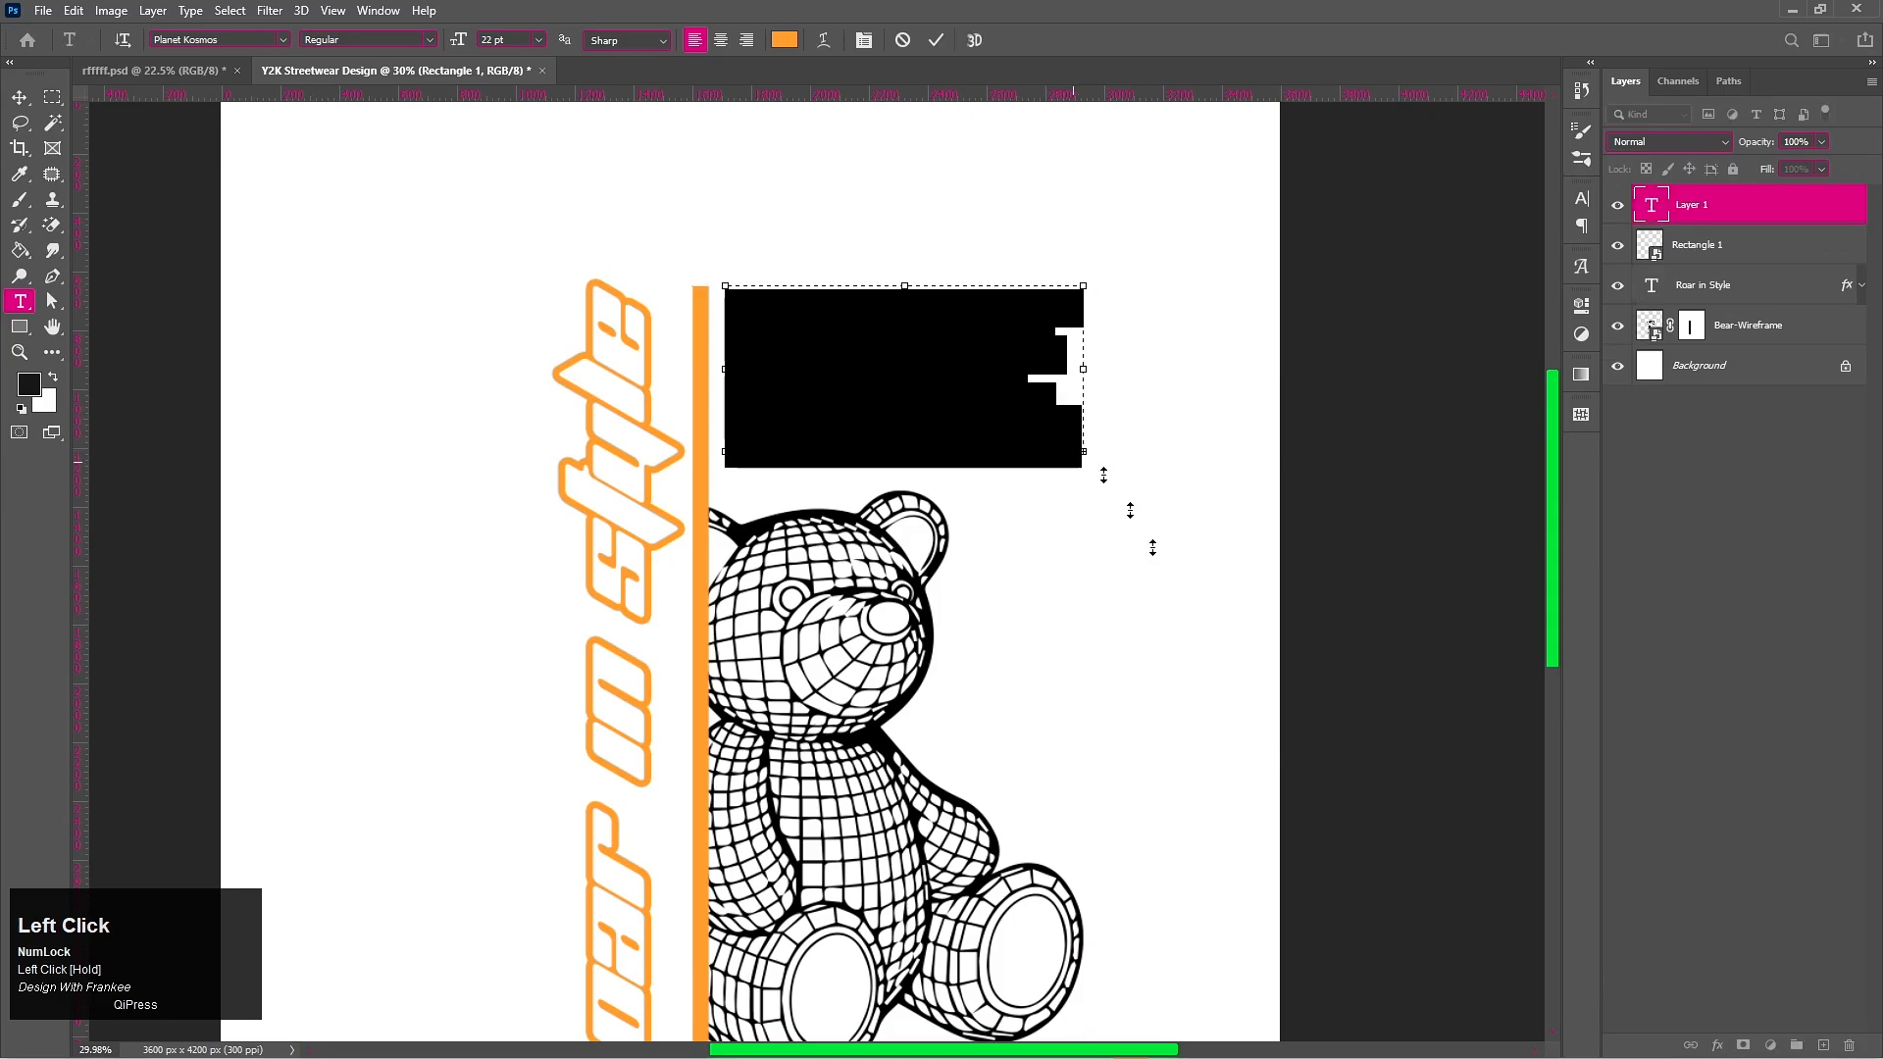
# Step: Copy the quote "Every step towards your dreams today is a step away from your regret tomorrow." from the Notepad file and paste it into the text box
pyautogui.click(1204, 1045)
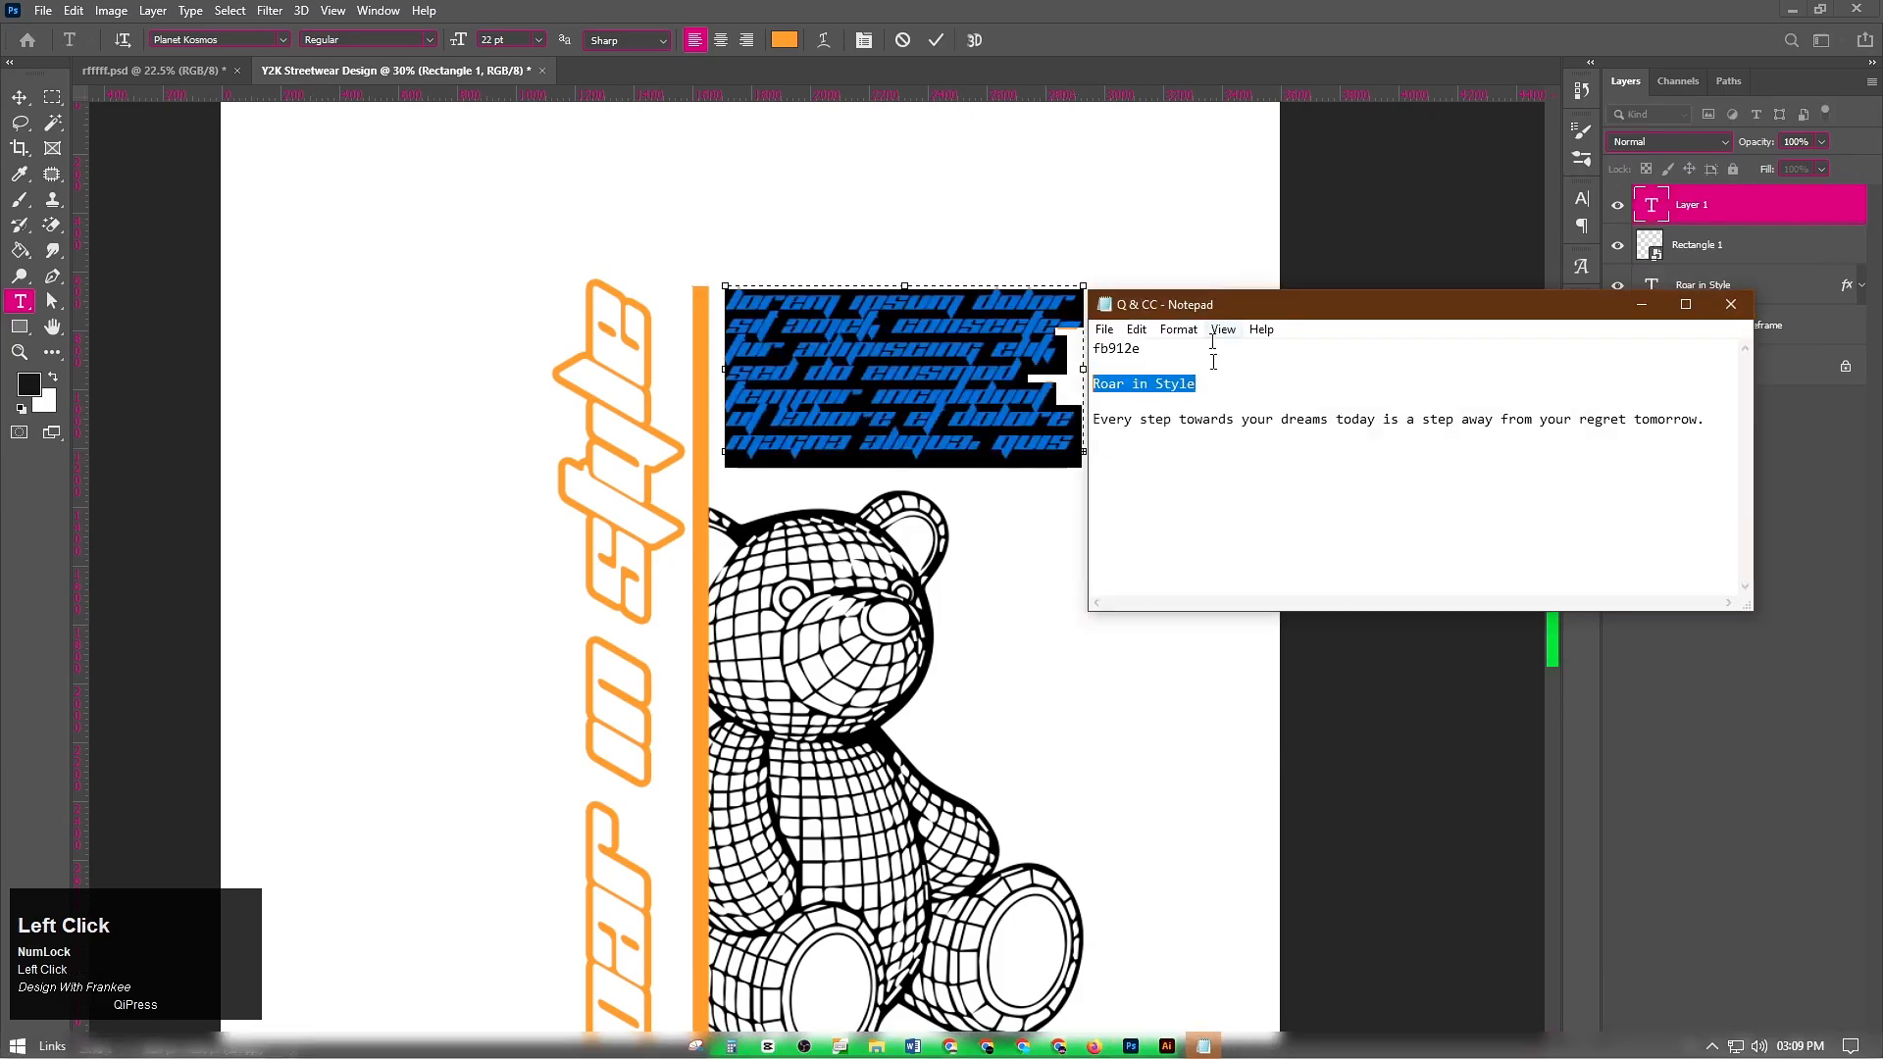
pyautogui.moveTo(1712, 422); pyautogui.dragTo(1065, 417)
pyautogui.hotkey('ctrl', 'c')
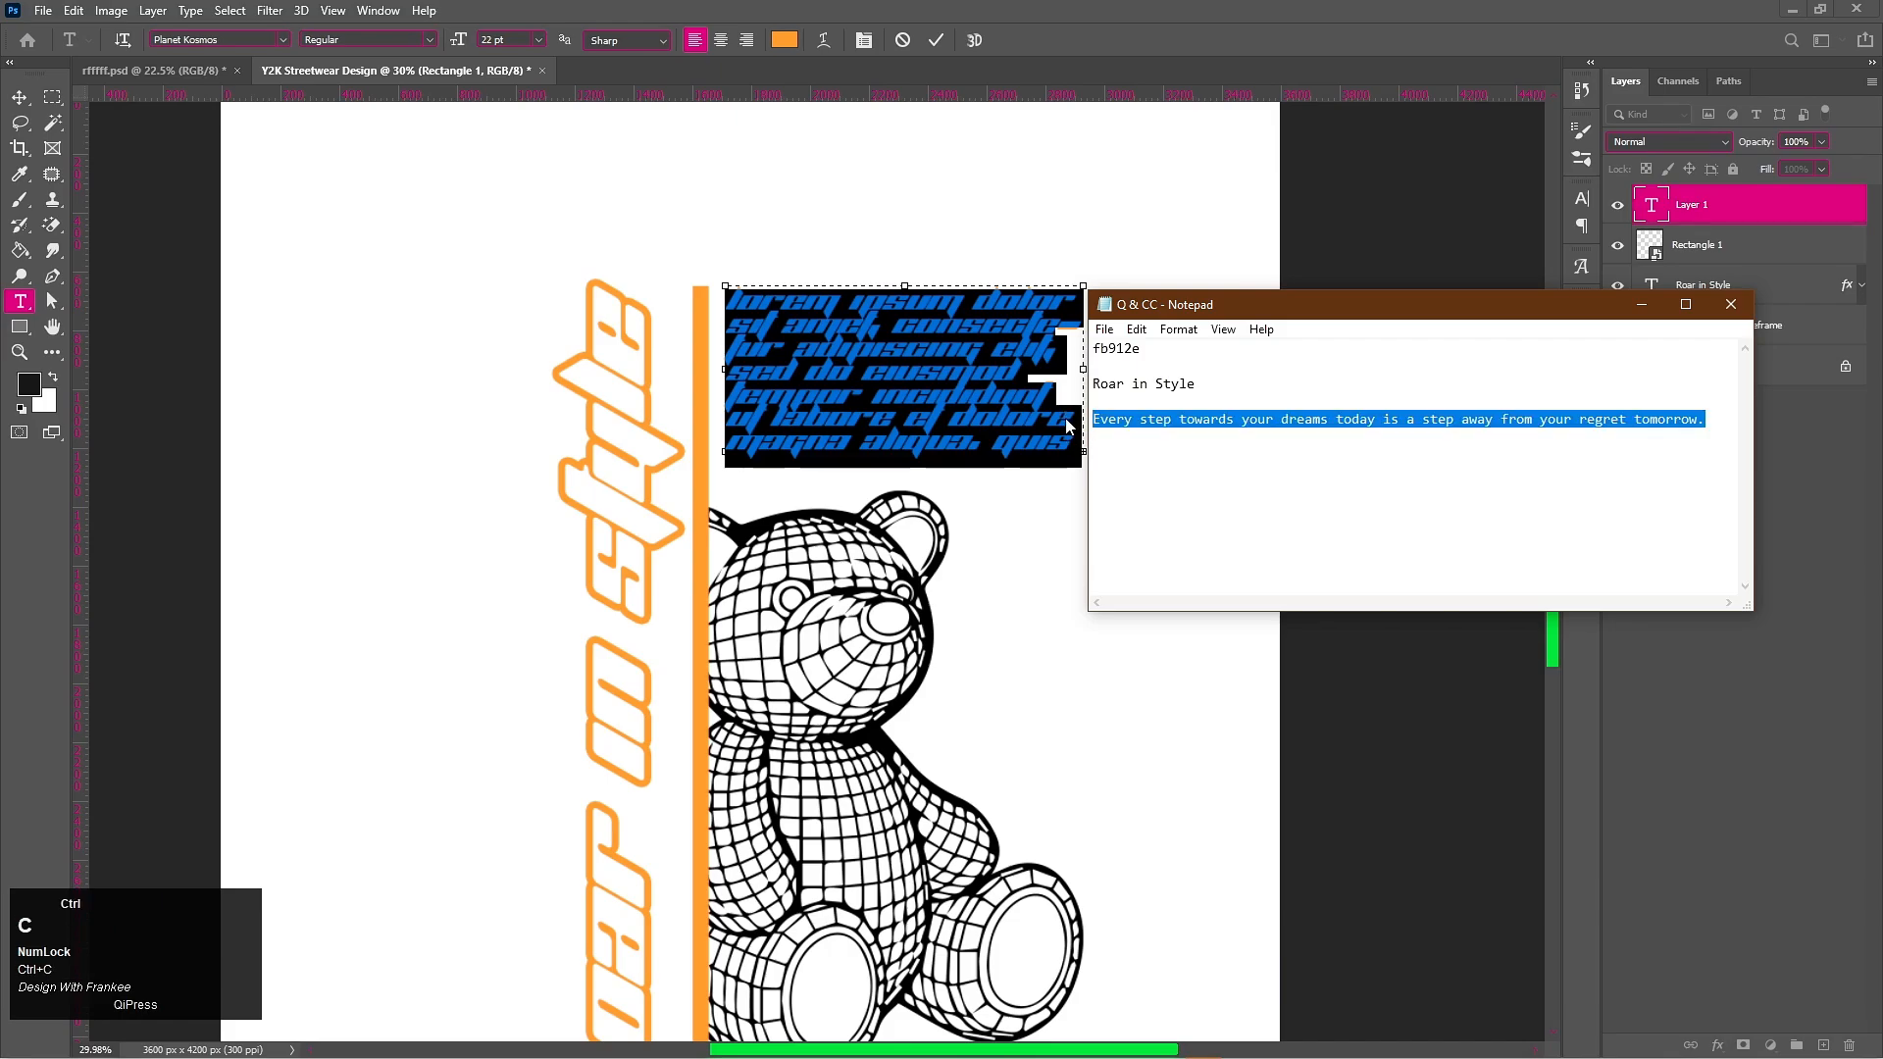
pyautogui.click(1641, 304)
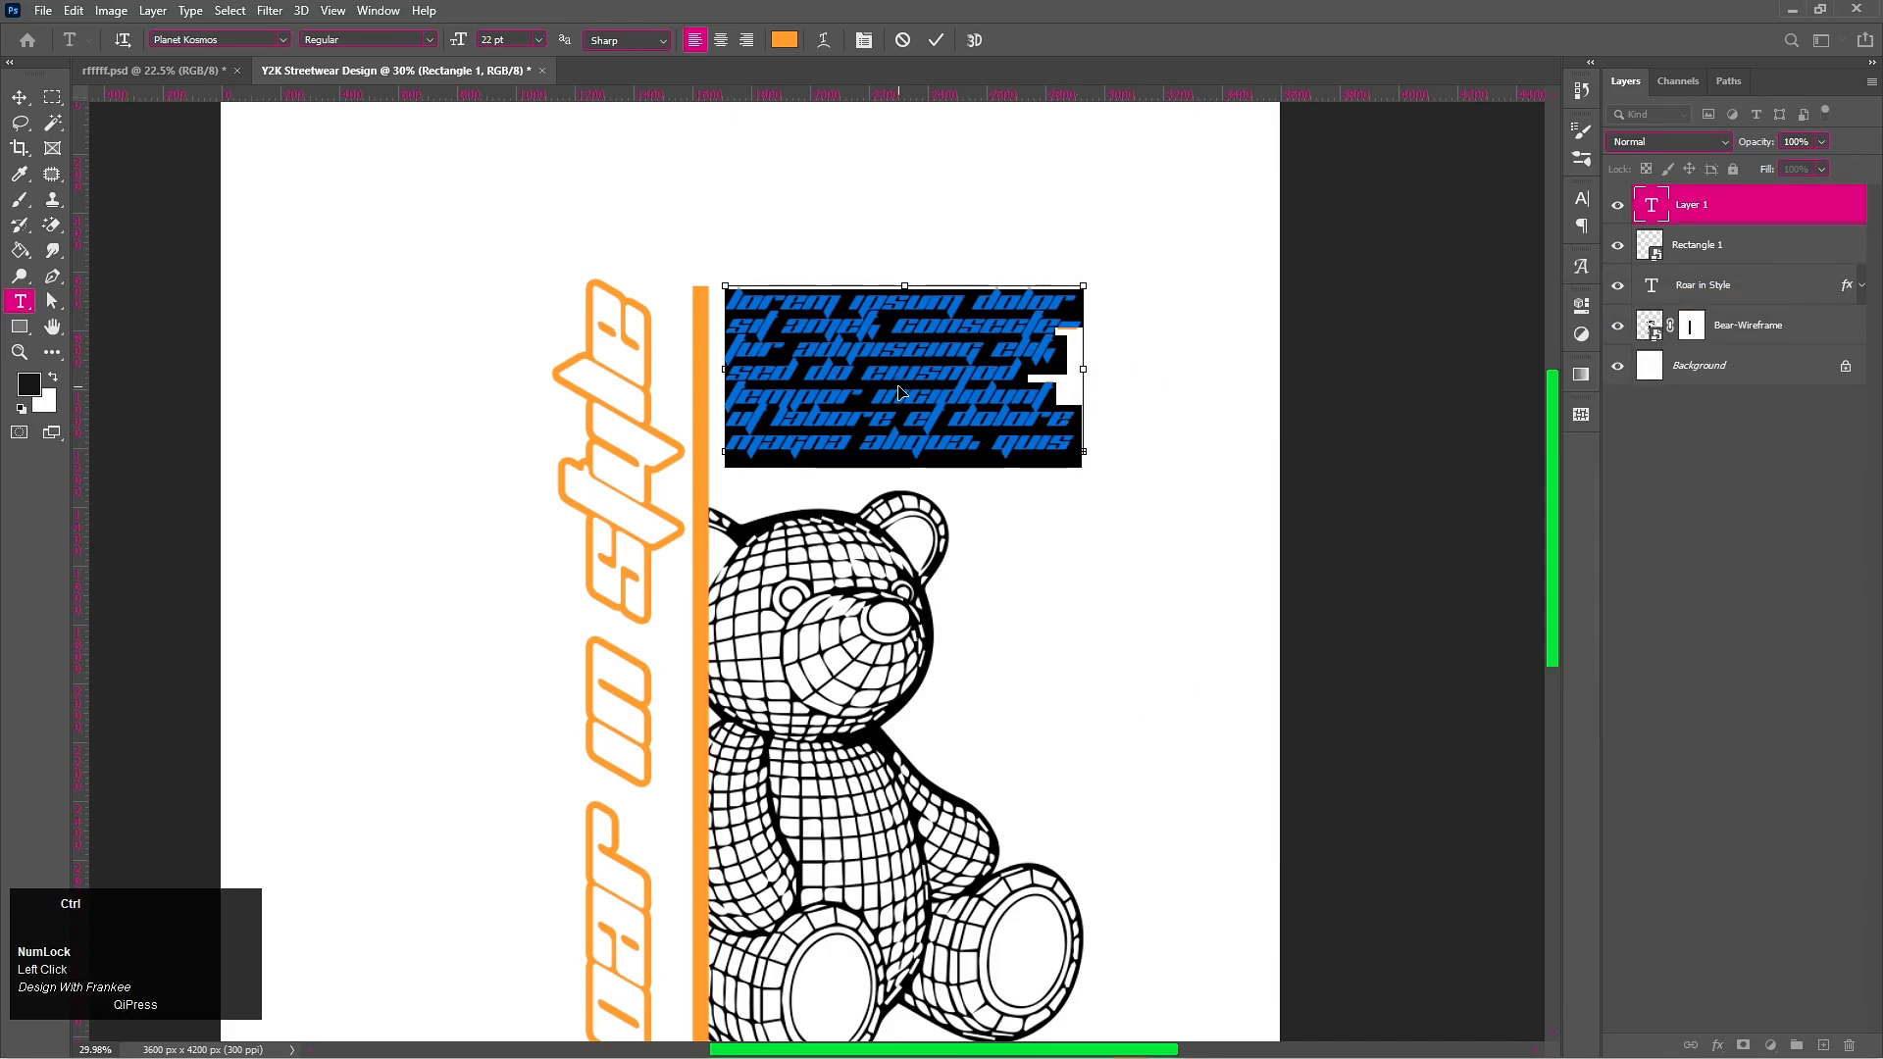
pyautogui.hotkey('ctrl', 'v')
# Step: Set the whole quote in the Berlin Sans FB font and open the character settings
pyautogui.hotkey('ctrl', 'a')
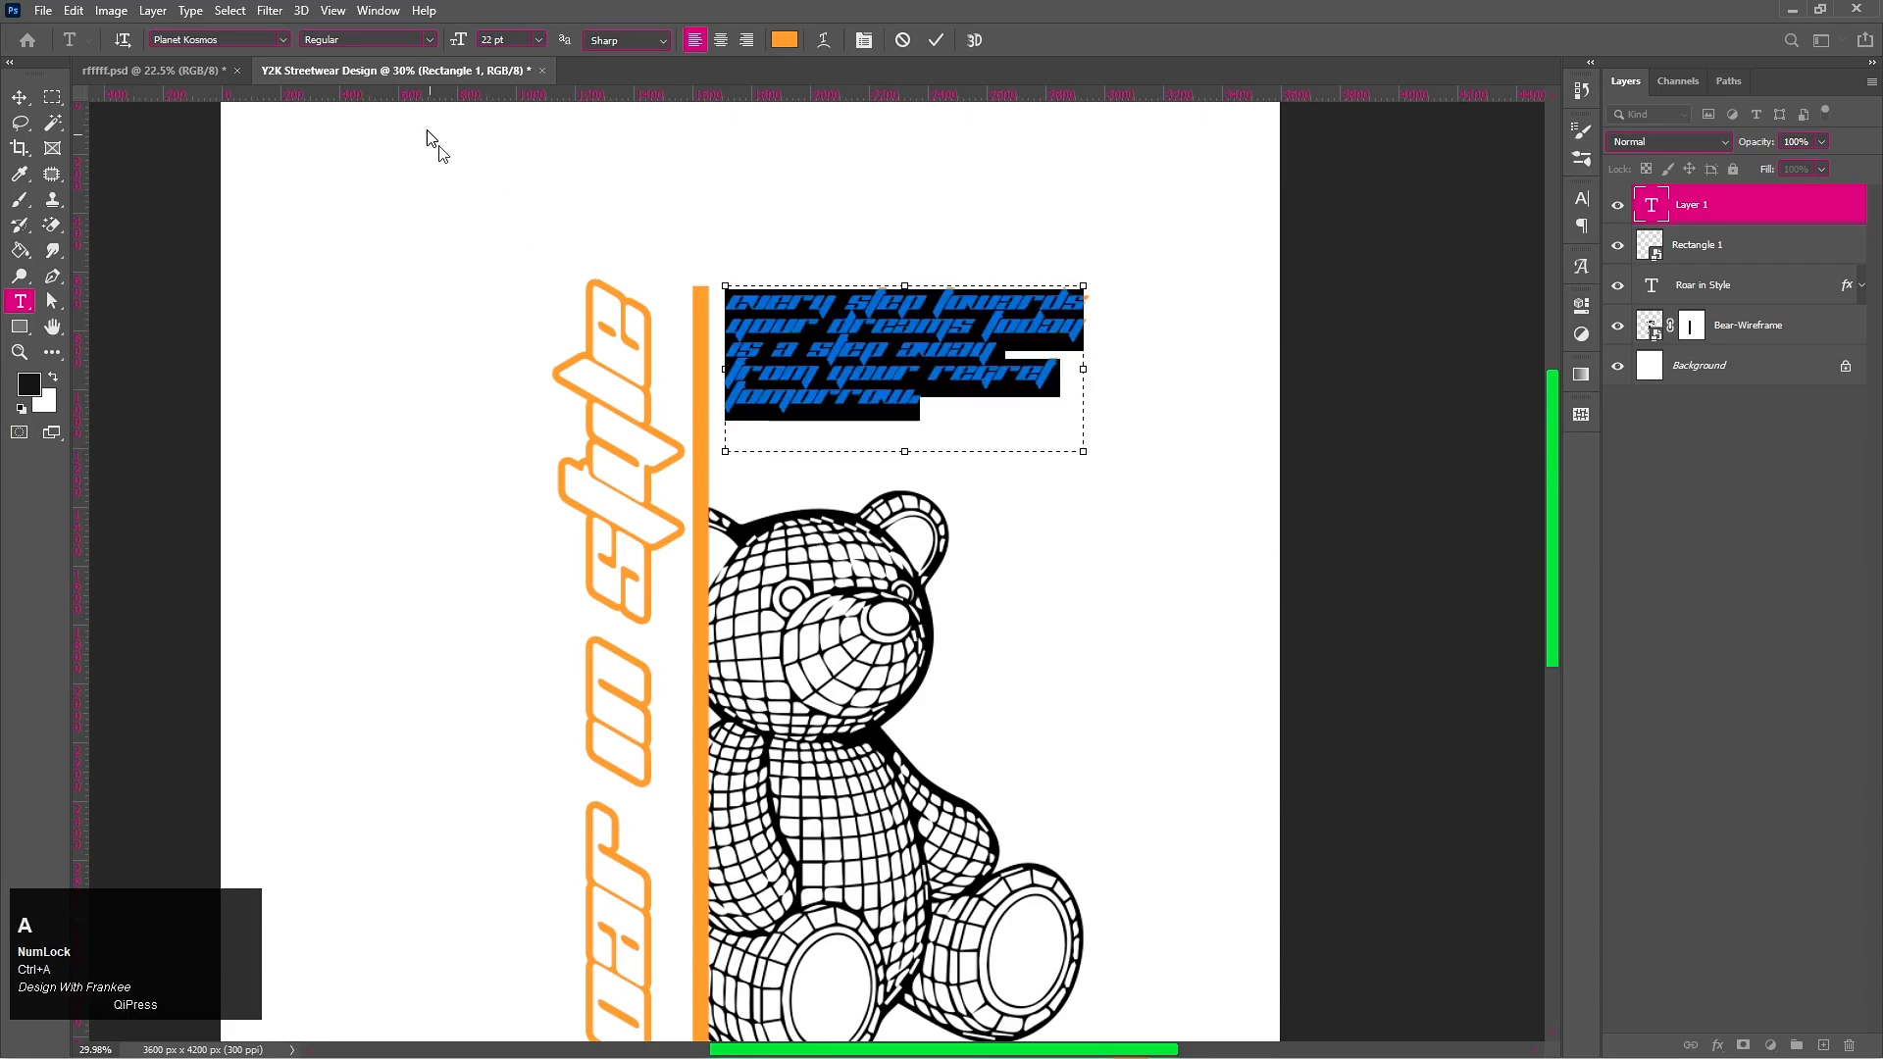
pyautogui.click(285, 40)
pyautogui.click(261, 127)
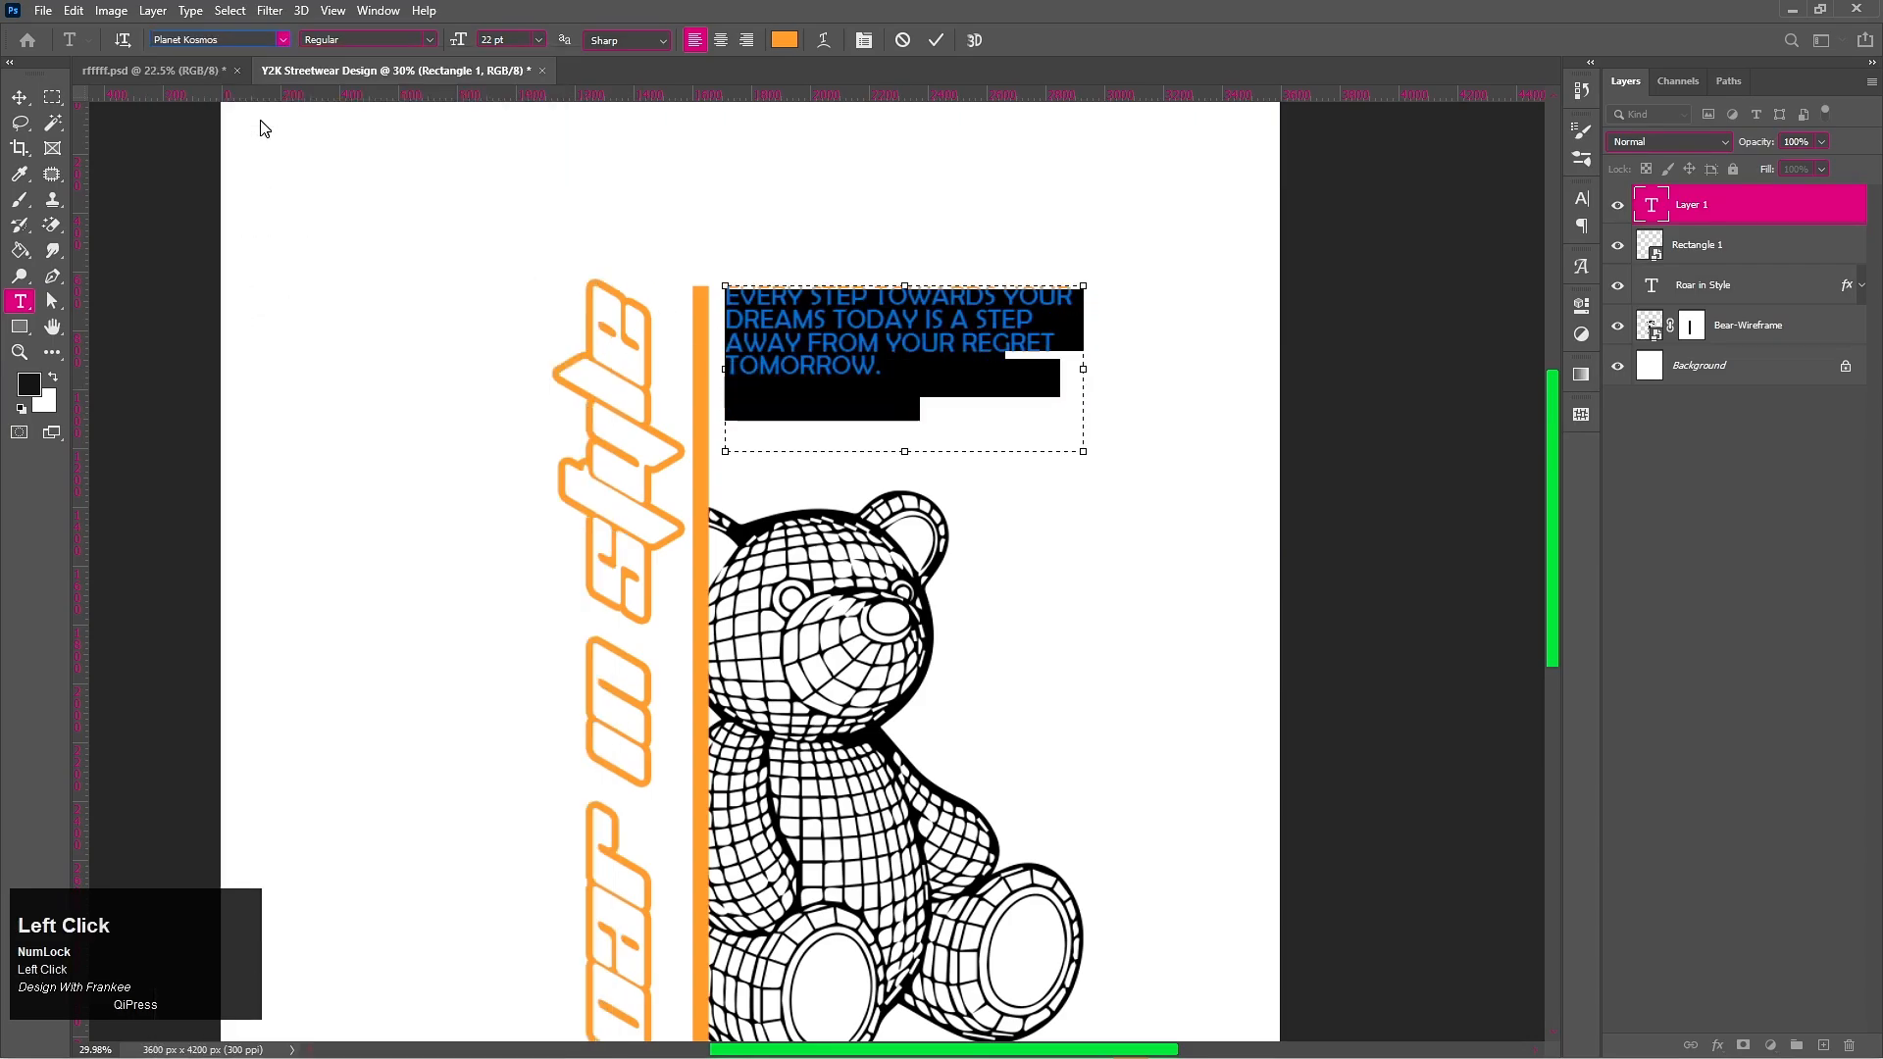
pyautogui.click(1580, 200)
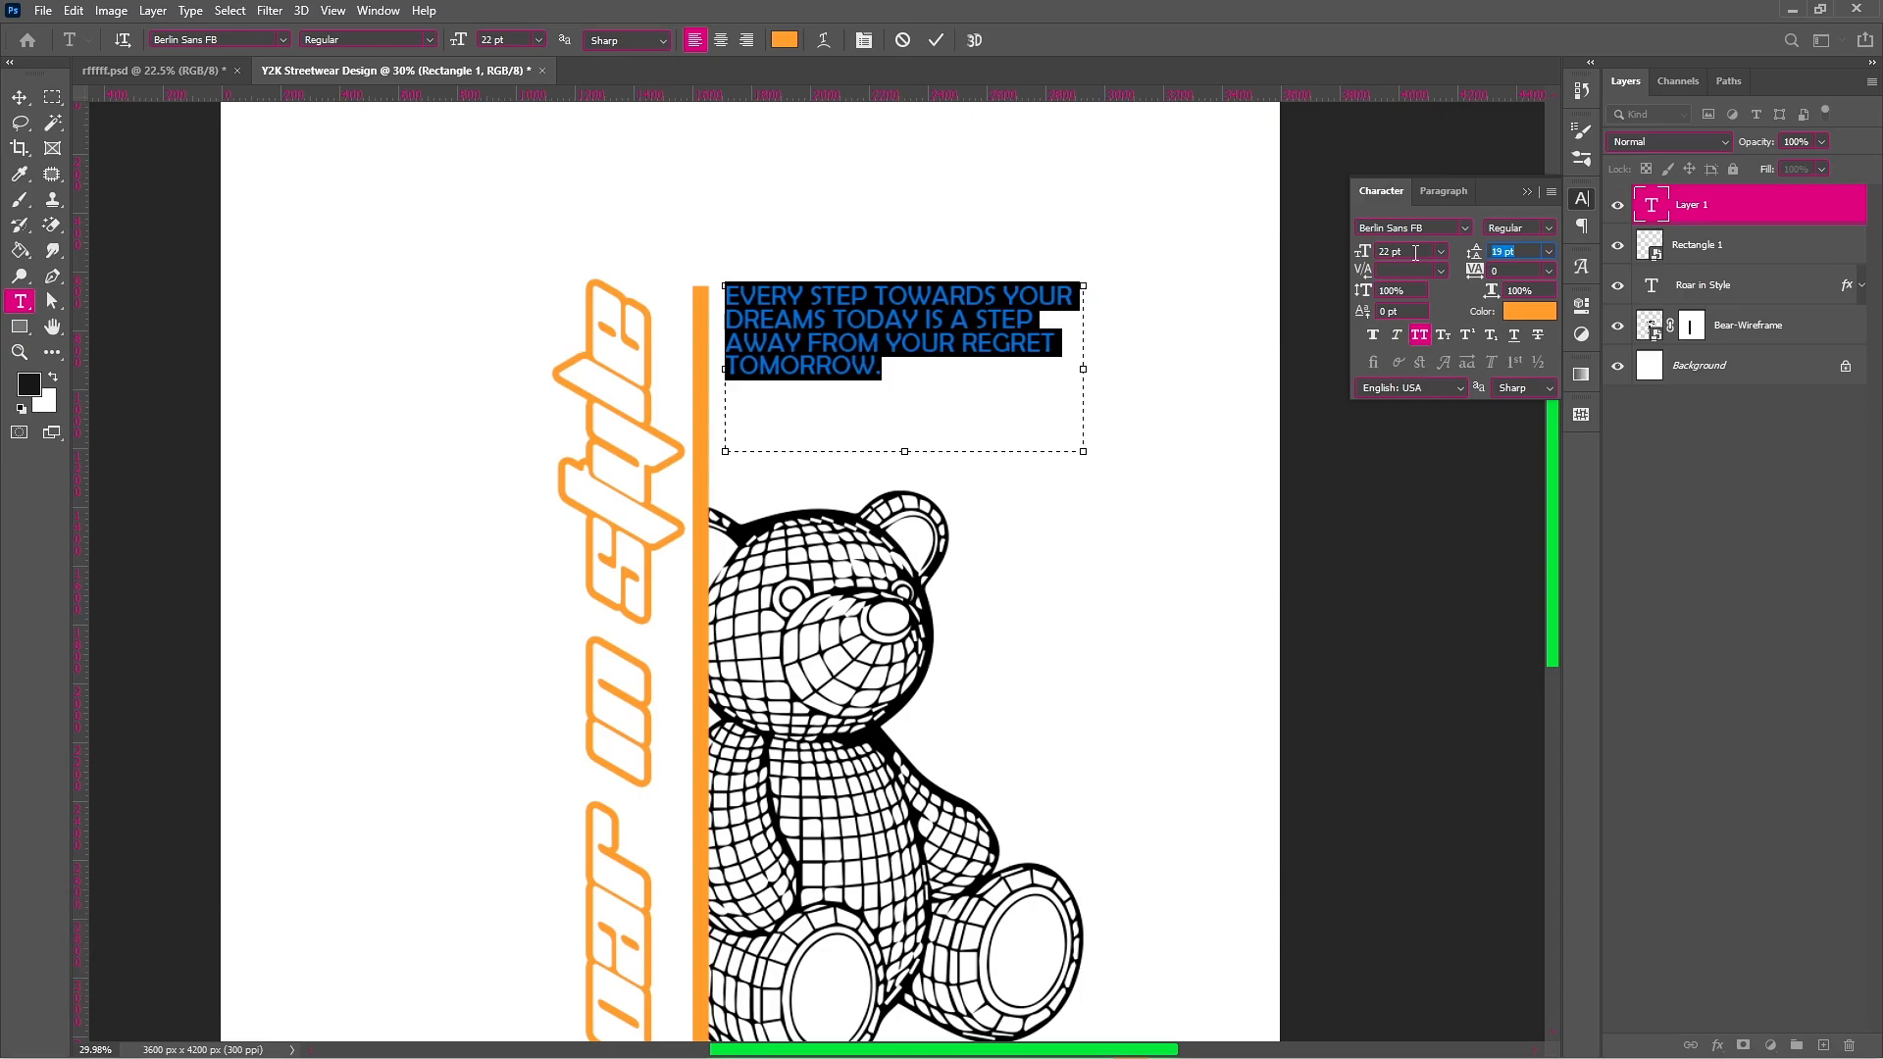
# Step: Try the Bold style on the quote and return it to Regular
pyautogui.click(428, 43)
pyautogui.click(407, 75)
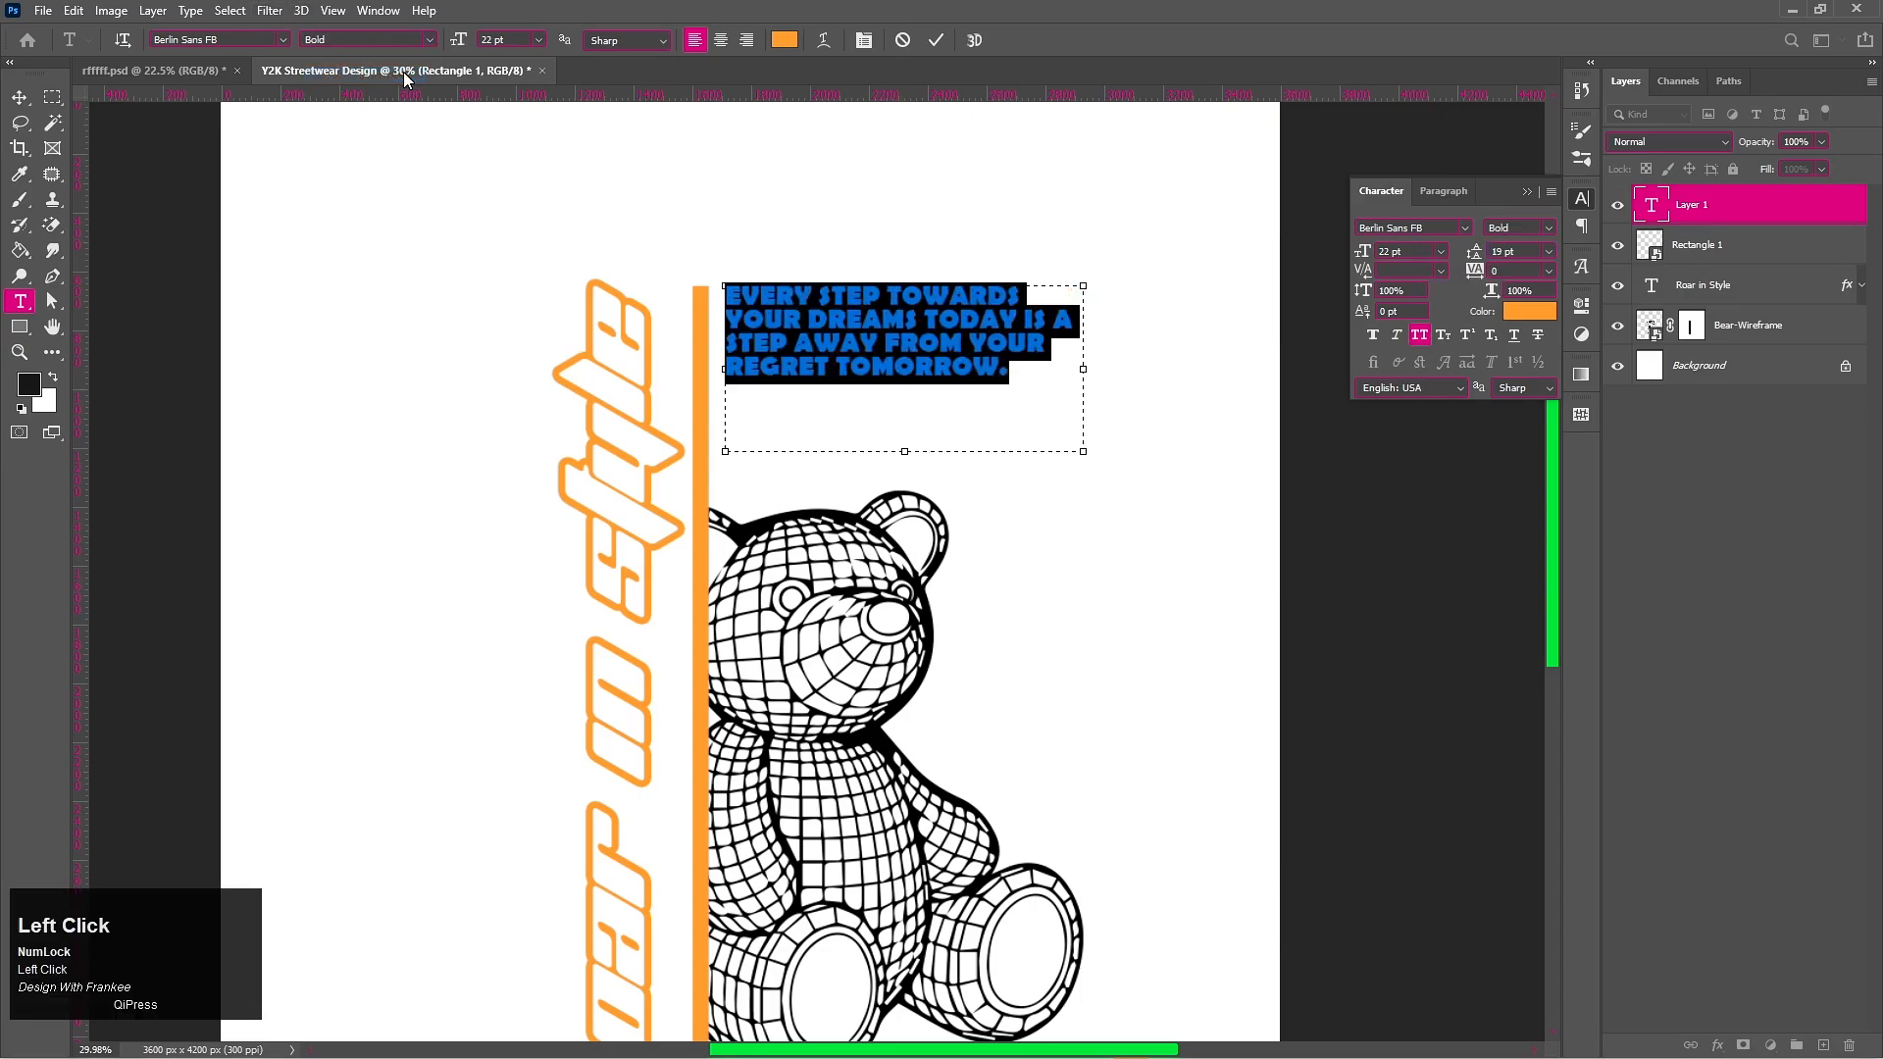
pyautogui.click(428, 39)
pyautogui.click(407, 59)
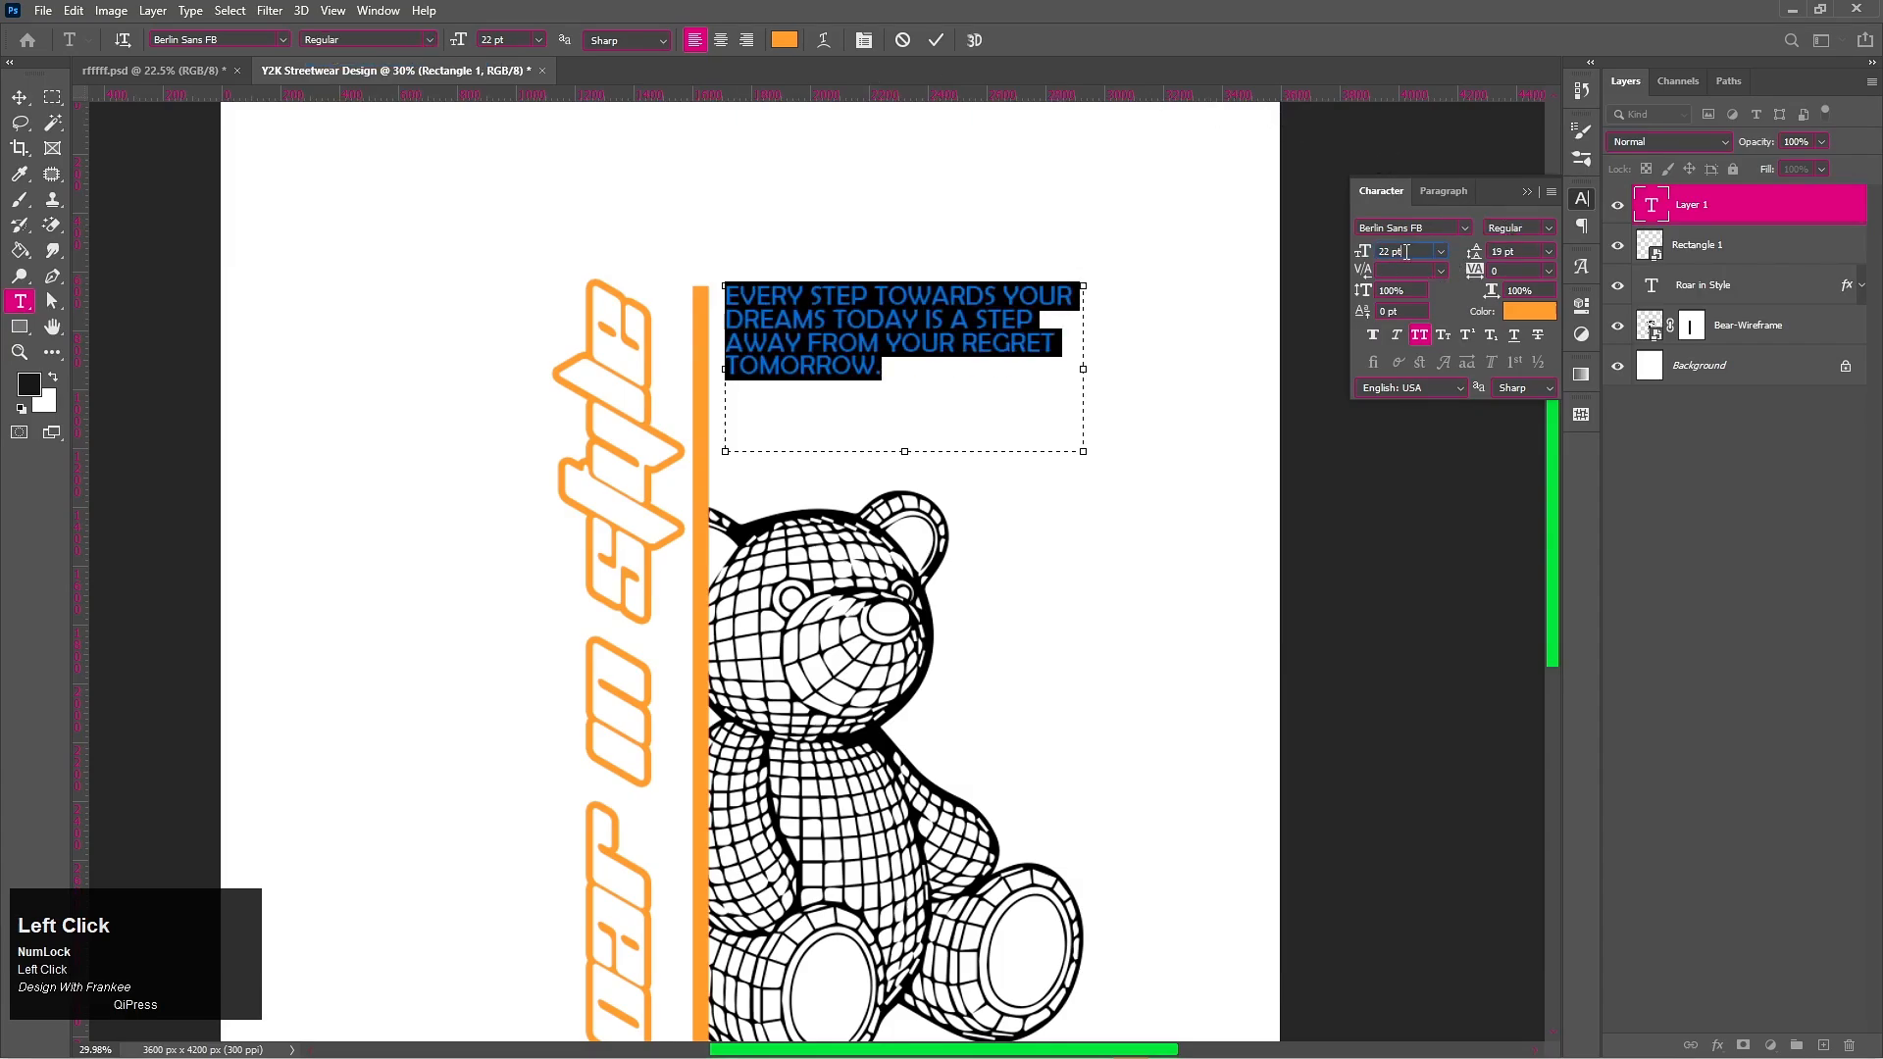
# Step: Set the quote's font size to 29 pt and its leading to 25 pt
pyautogui.scroll(7, 1407, 252)
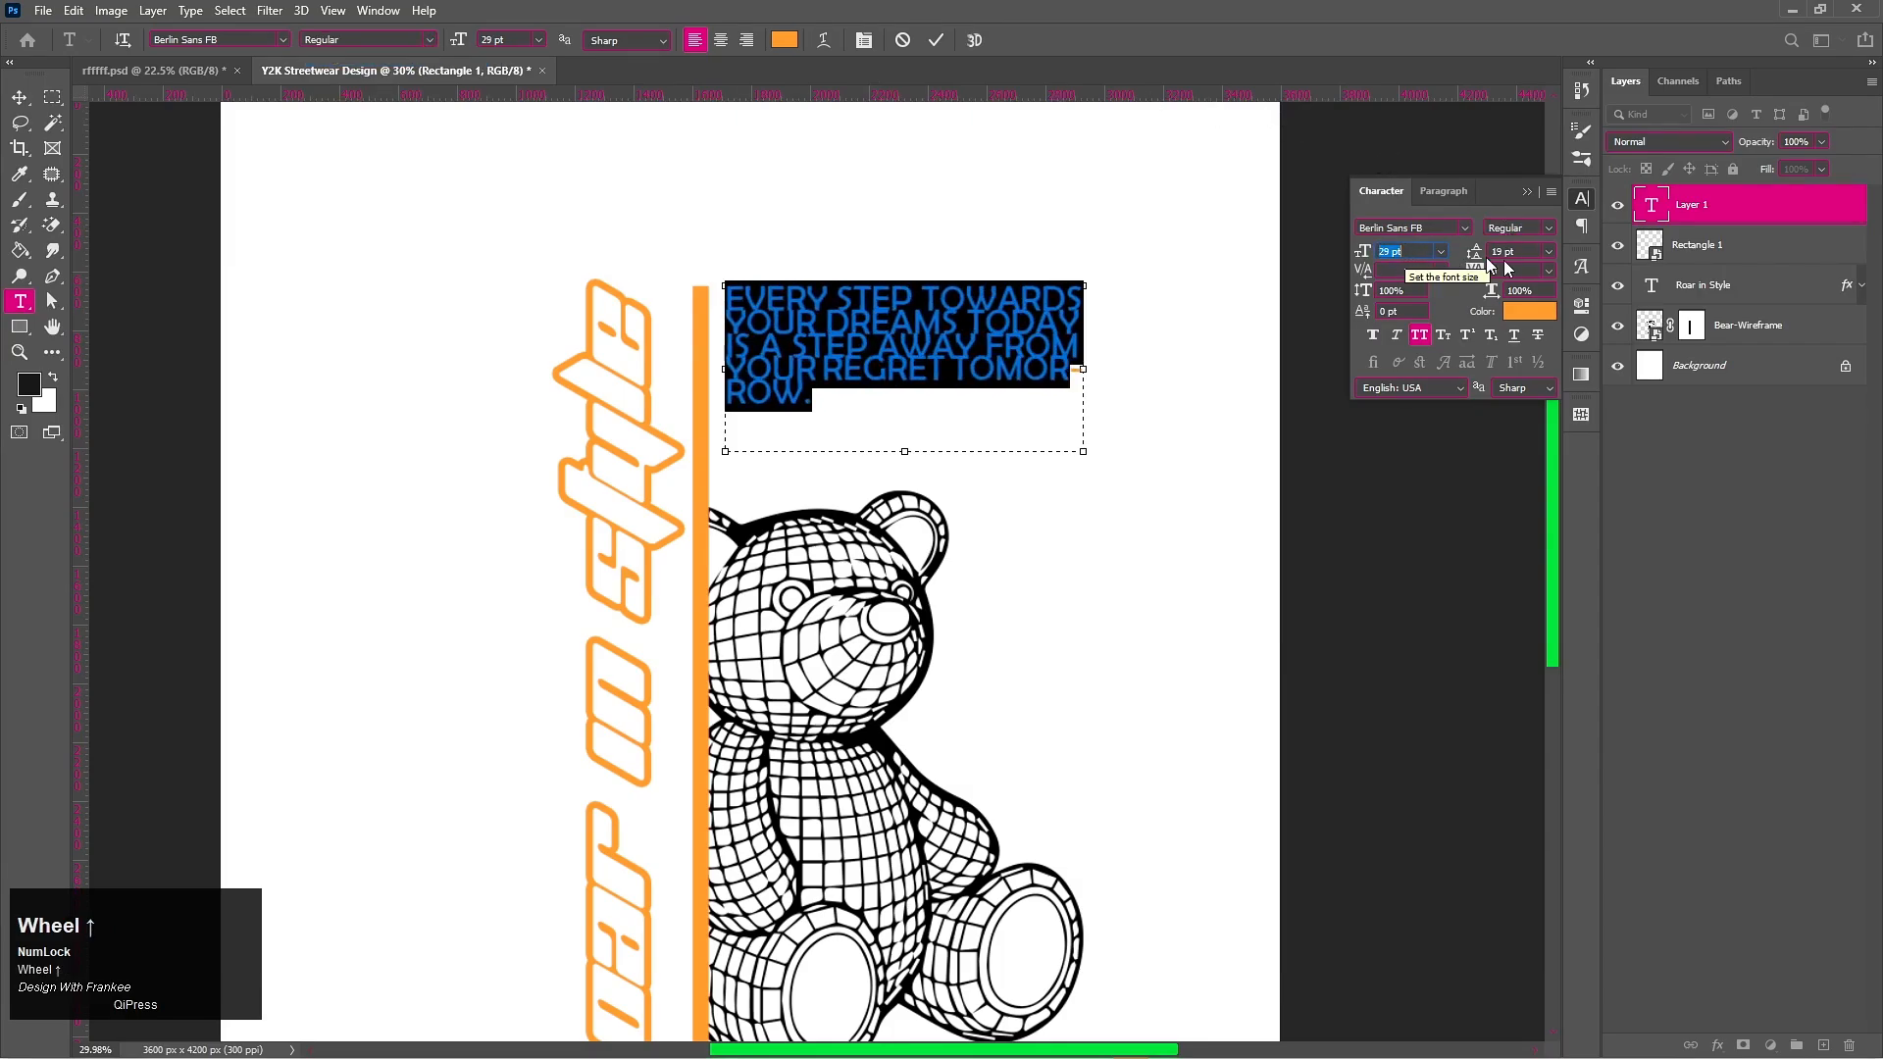
pyautogui.click(1522, 253)
pyautogui.scroll(6, 1526, 252)
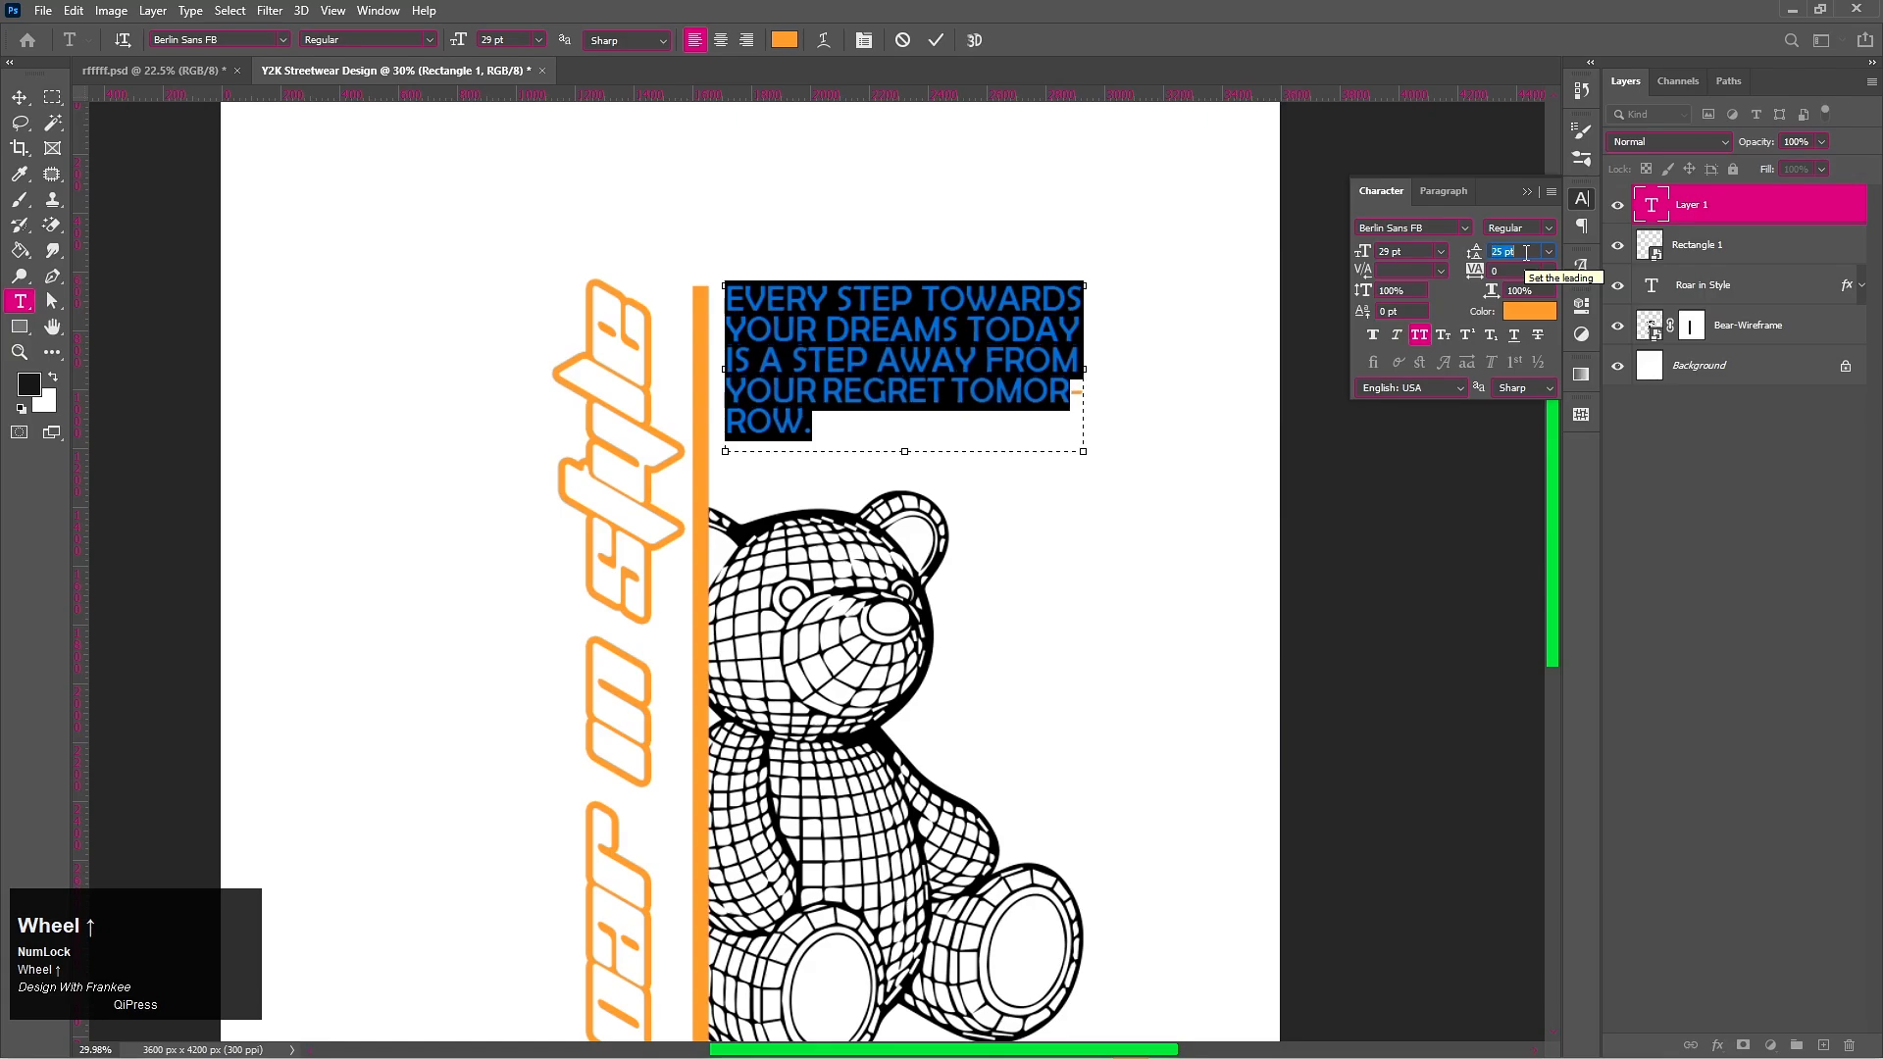
# Step: Try quote font sizes between 31 pt and 24 pt, settling on 25 pt
pyautogui.click(1407, 254)
pyautogui.scroll(2, 1407, 254)
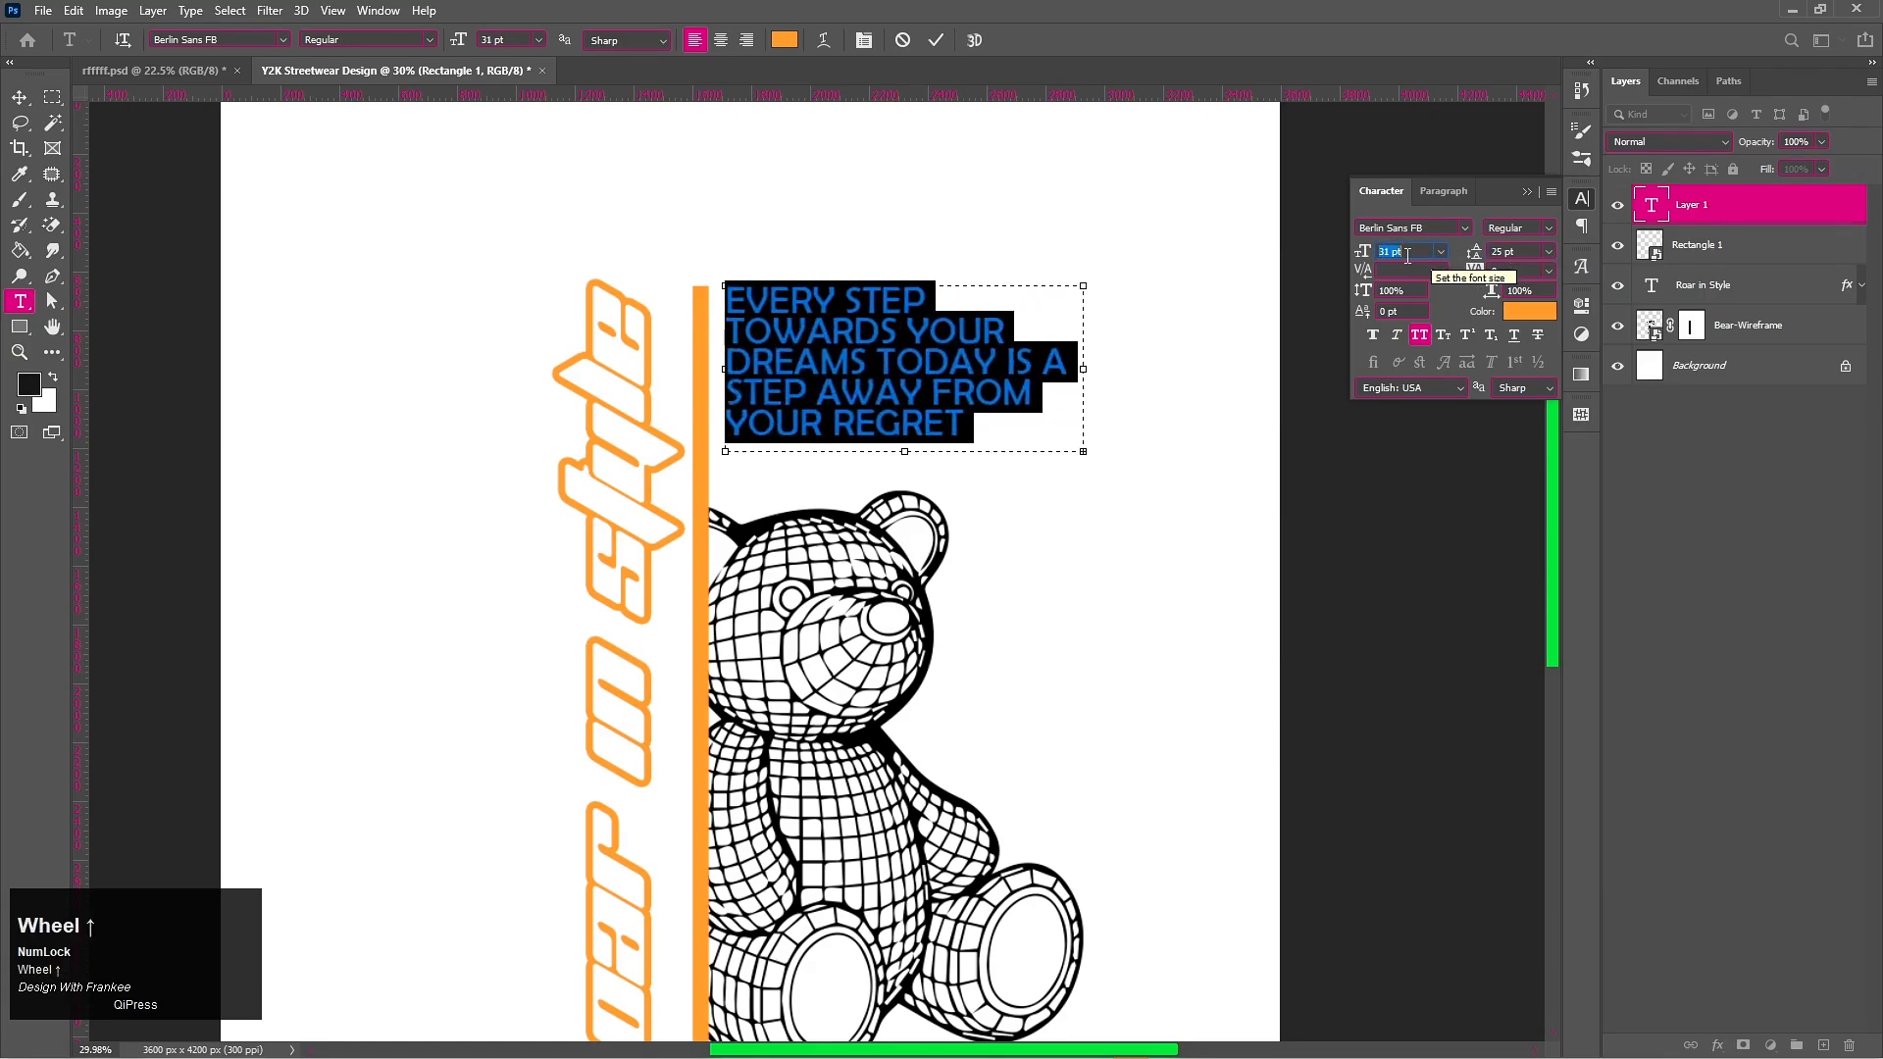
pyautogui.scroll(-6, 1407, 255)
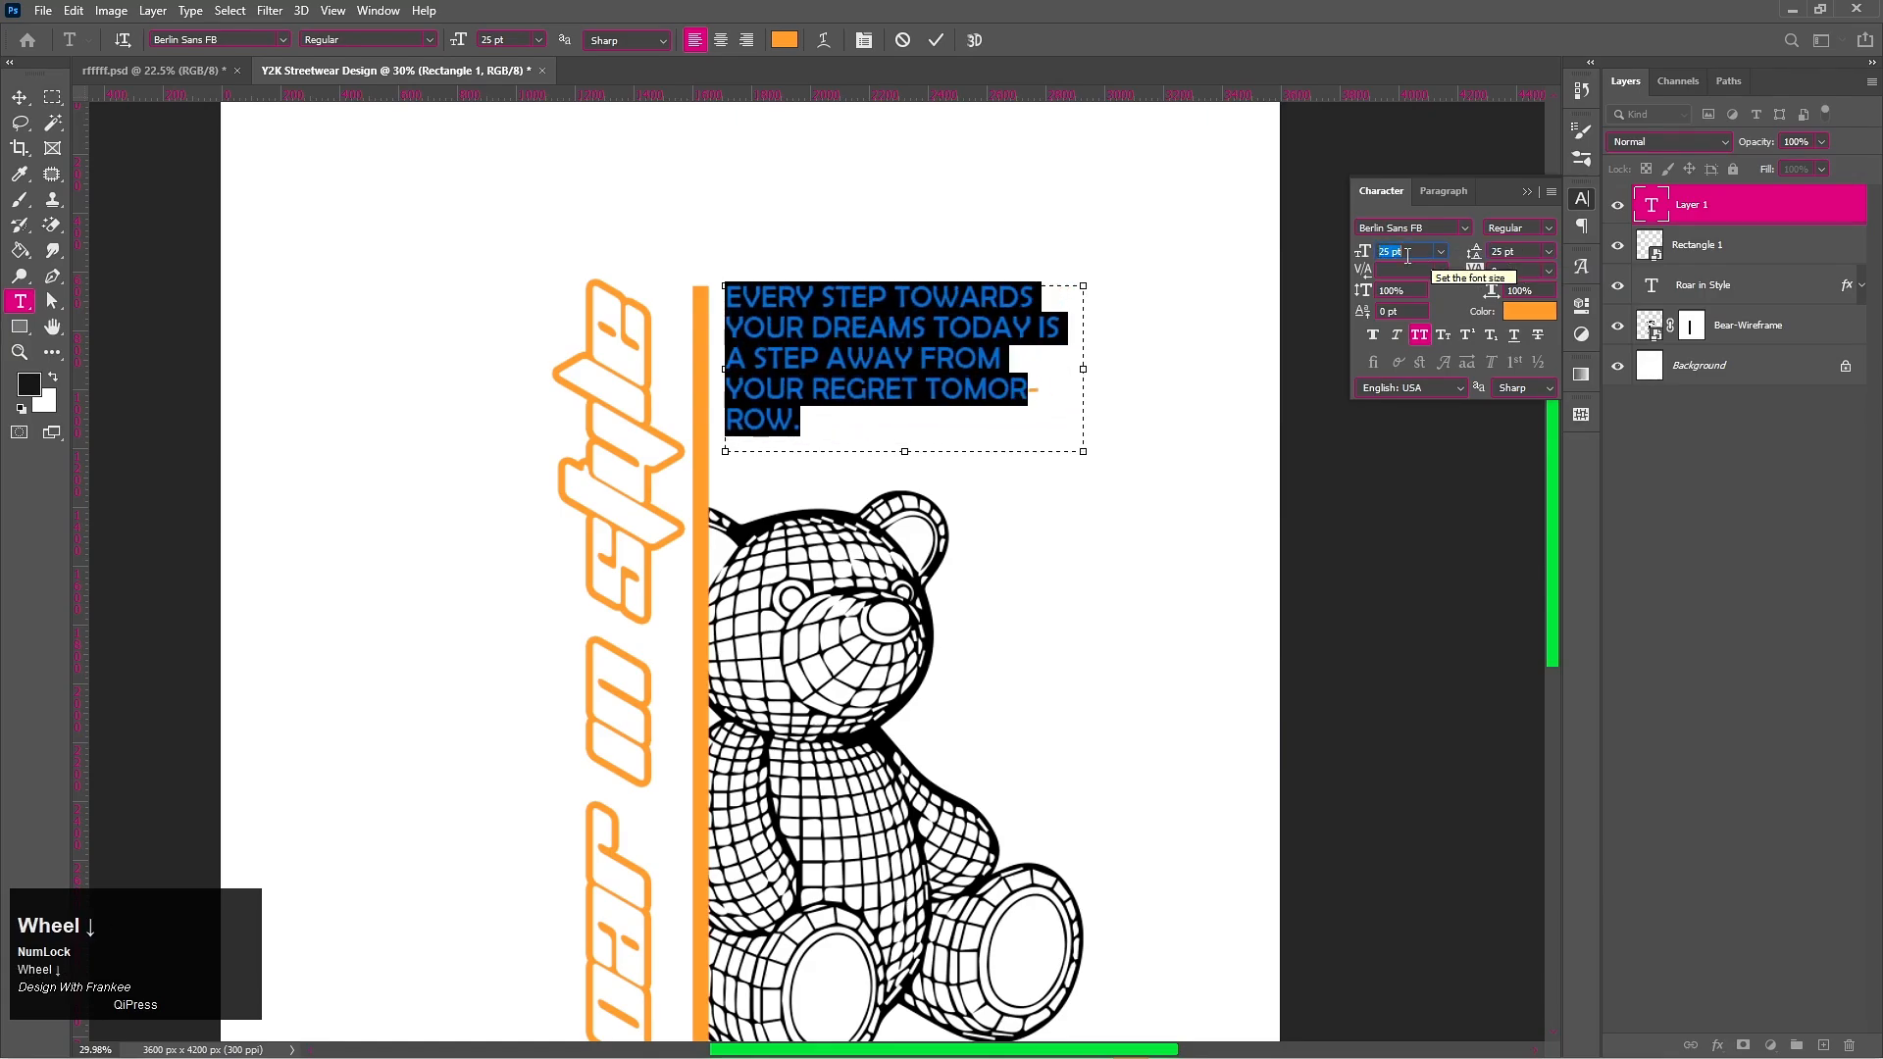
pyautogui.scroll(-1, 1408, 256)
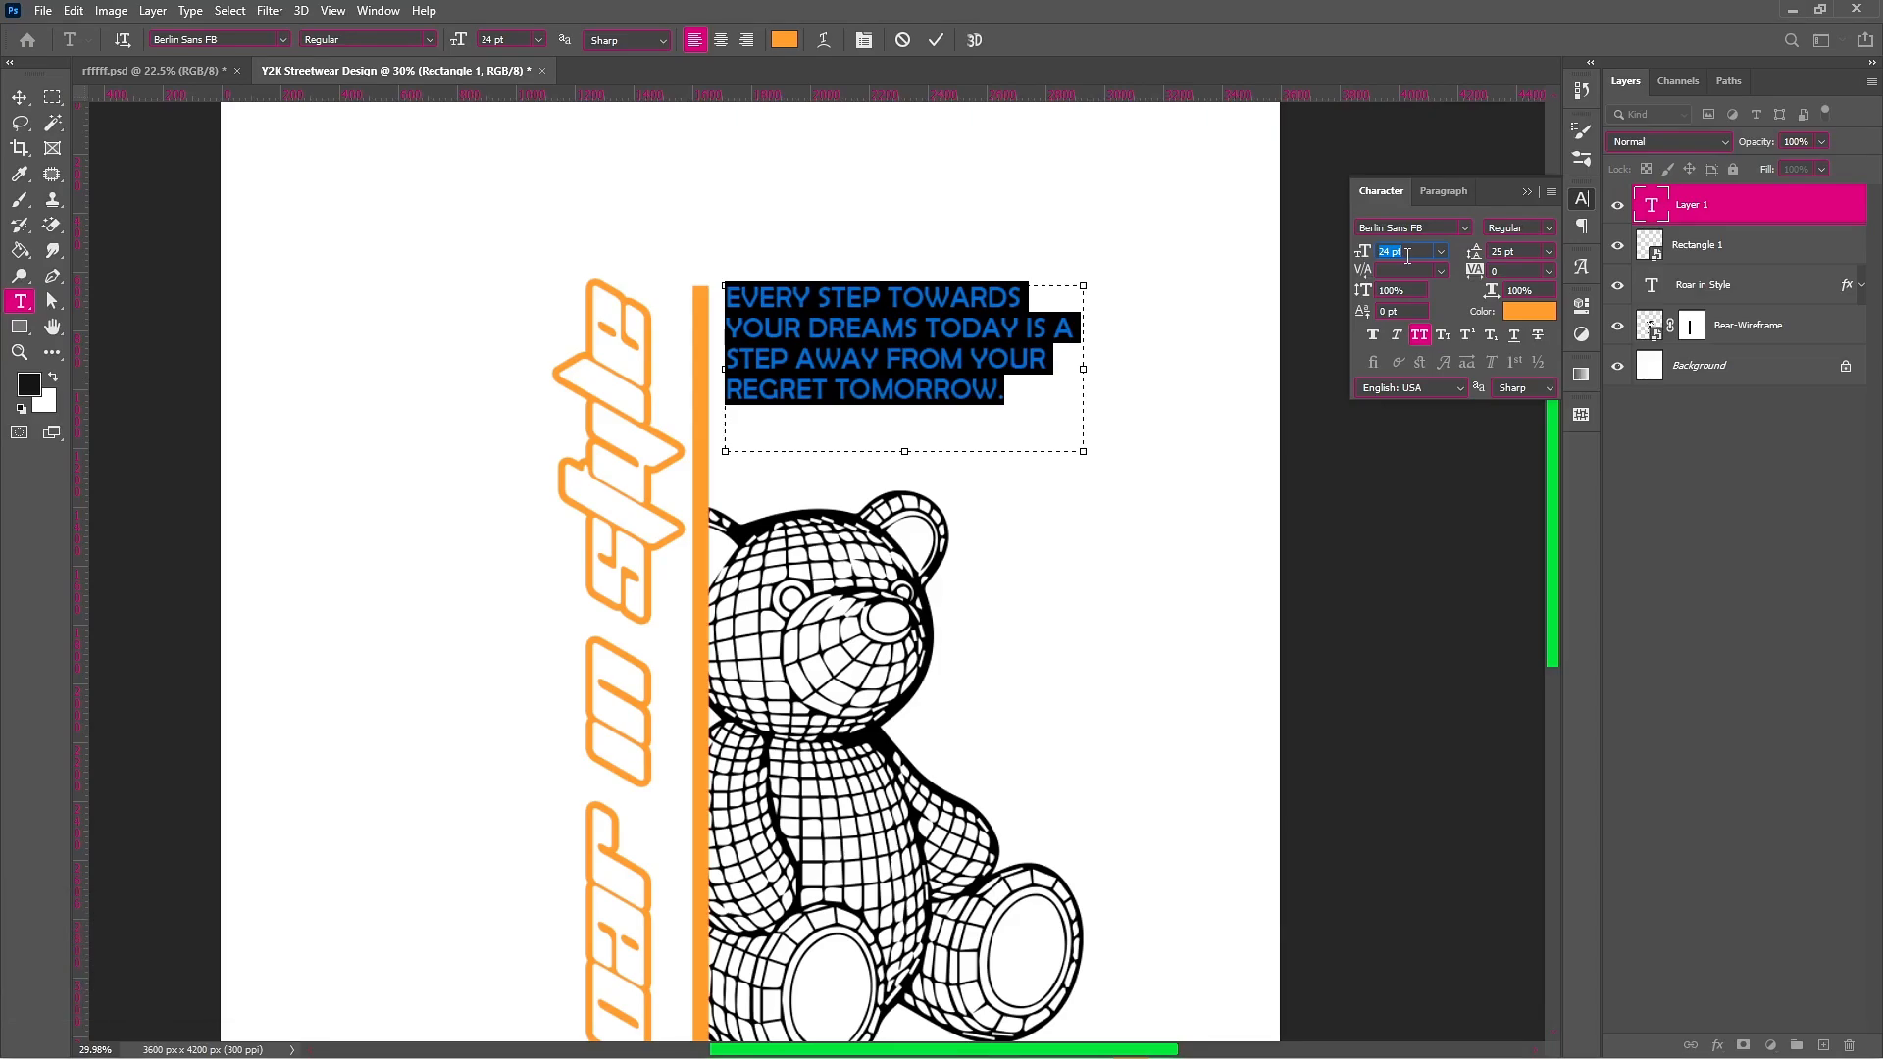
pyautogui.scroll(1, 1408, 255)
pyautogui.moveTo(1082, 368)
pyautogui.mouseDown()
pyautogui.moveTo(1055, 373)
pyautogui.moveTo(1090, 372)
pyautogui.mouseUp()
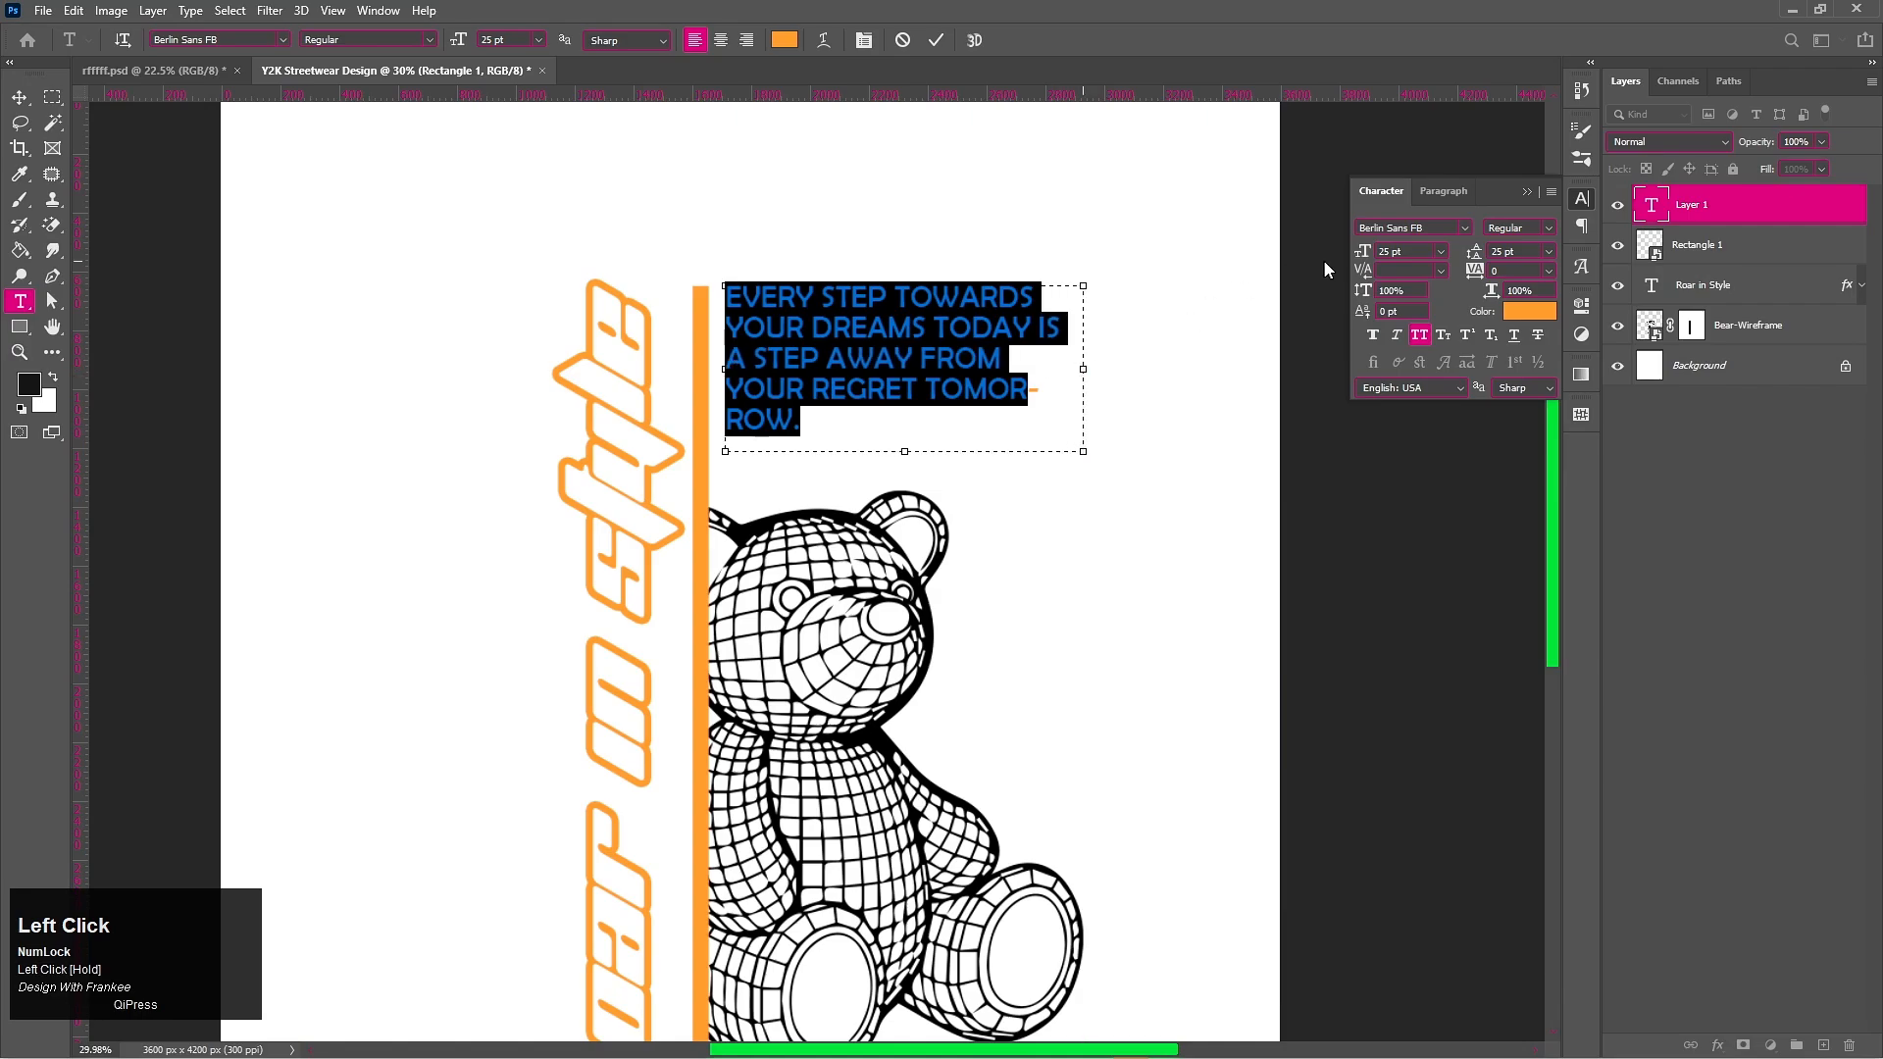
pyautogui.click(930, 388)
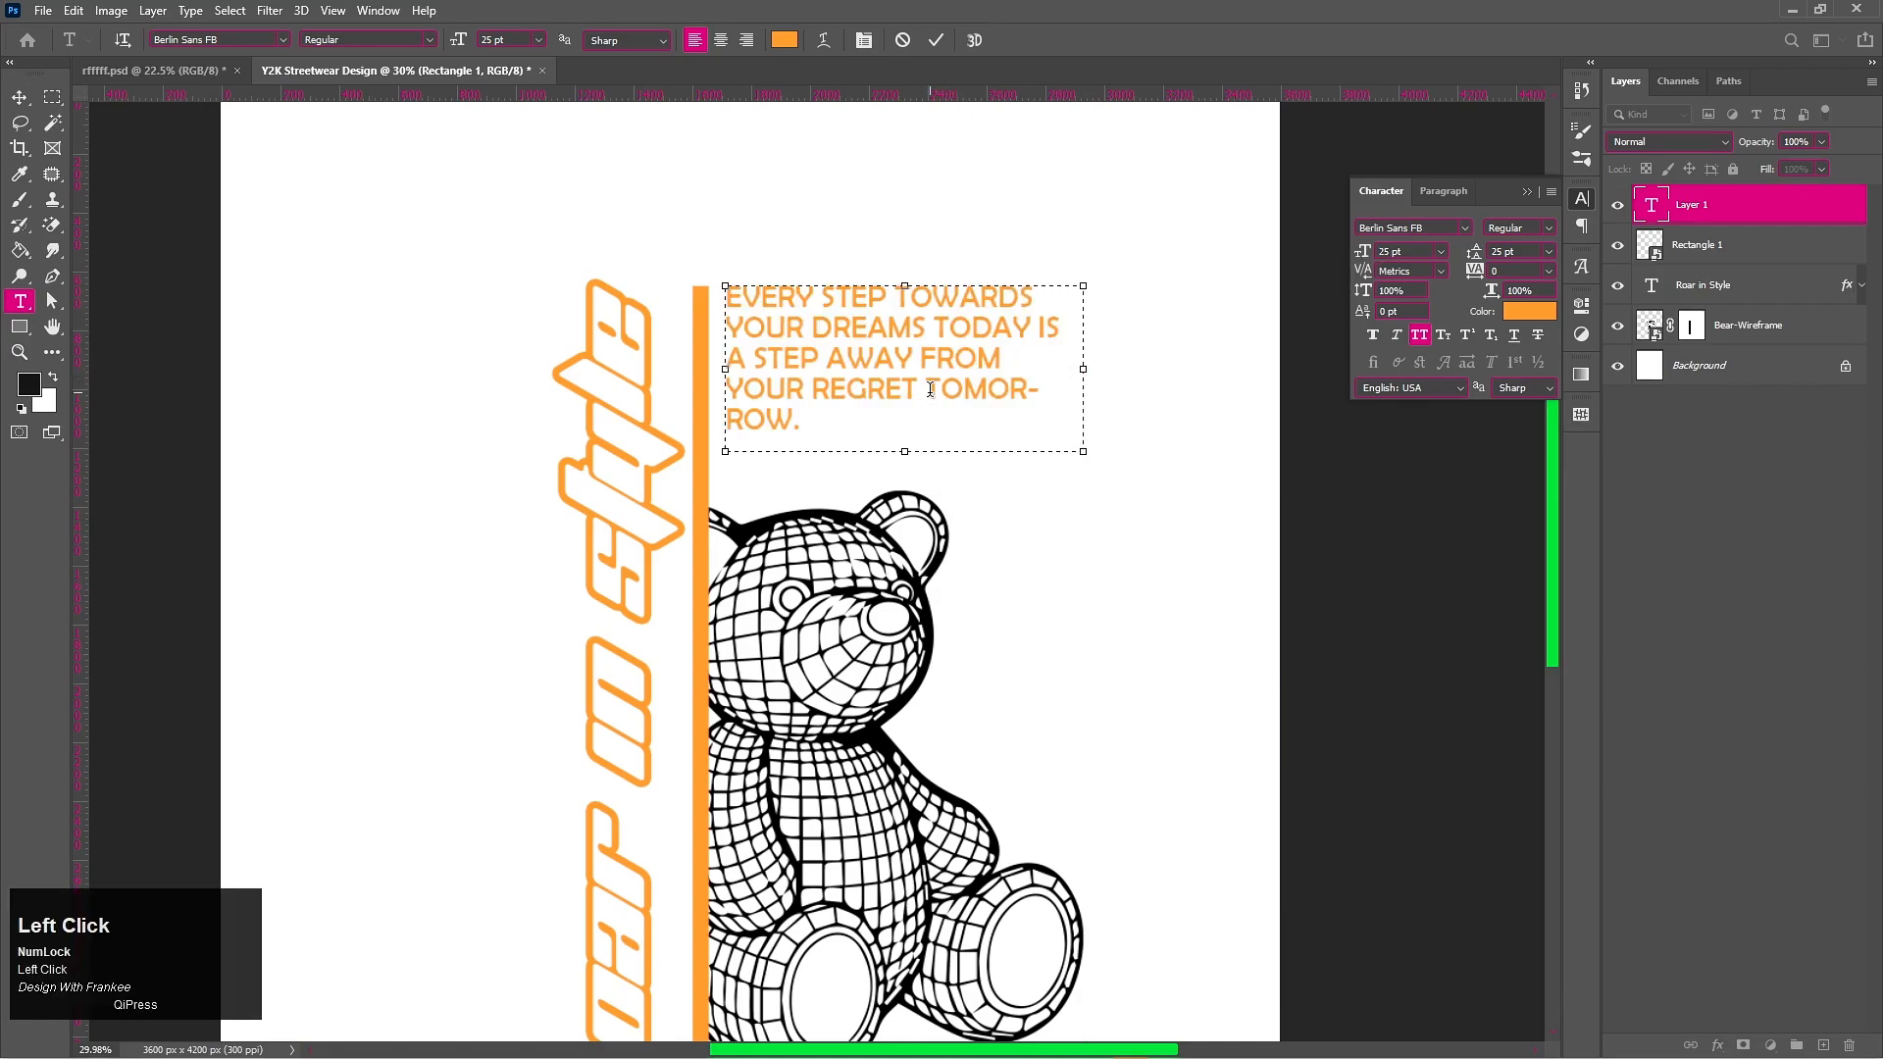
# Step: Reopen the quote for editing and set its font size to 30 pt
pyautogui.doubleClick(1656, 208)
pyautogui.scroll(-1, 1414, 253)
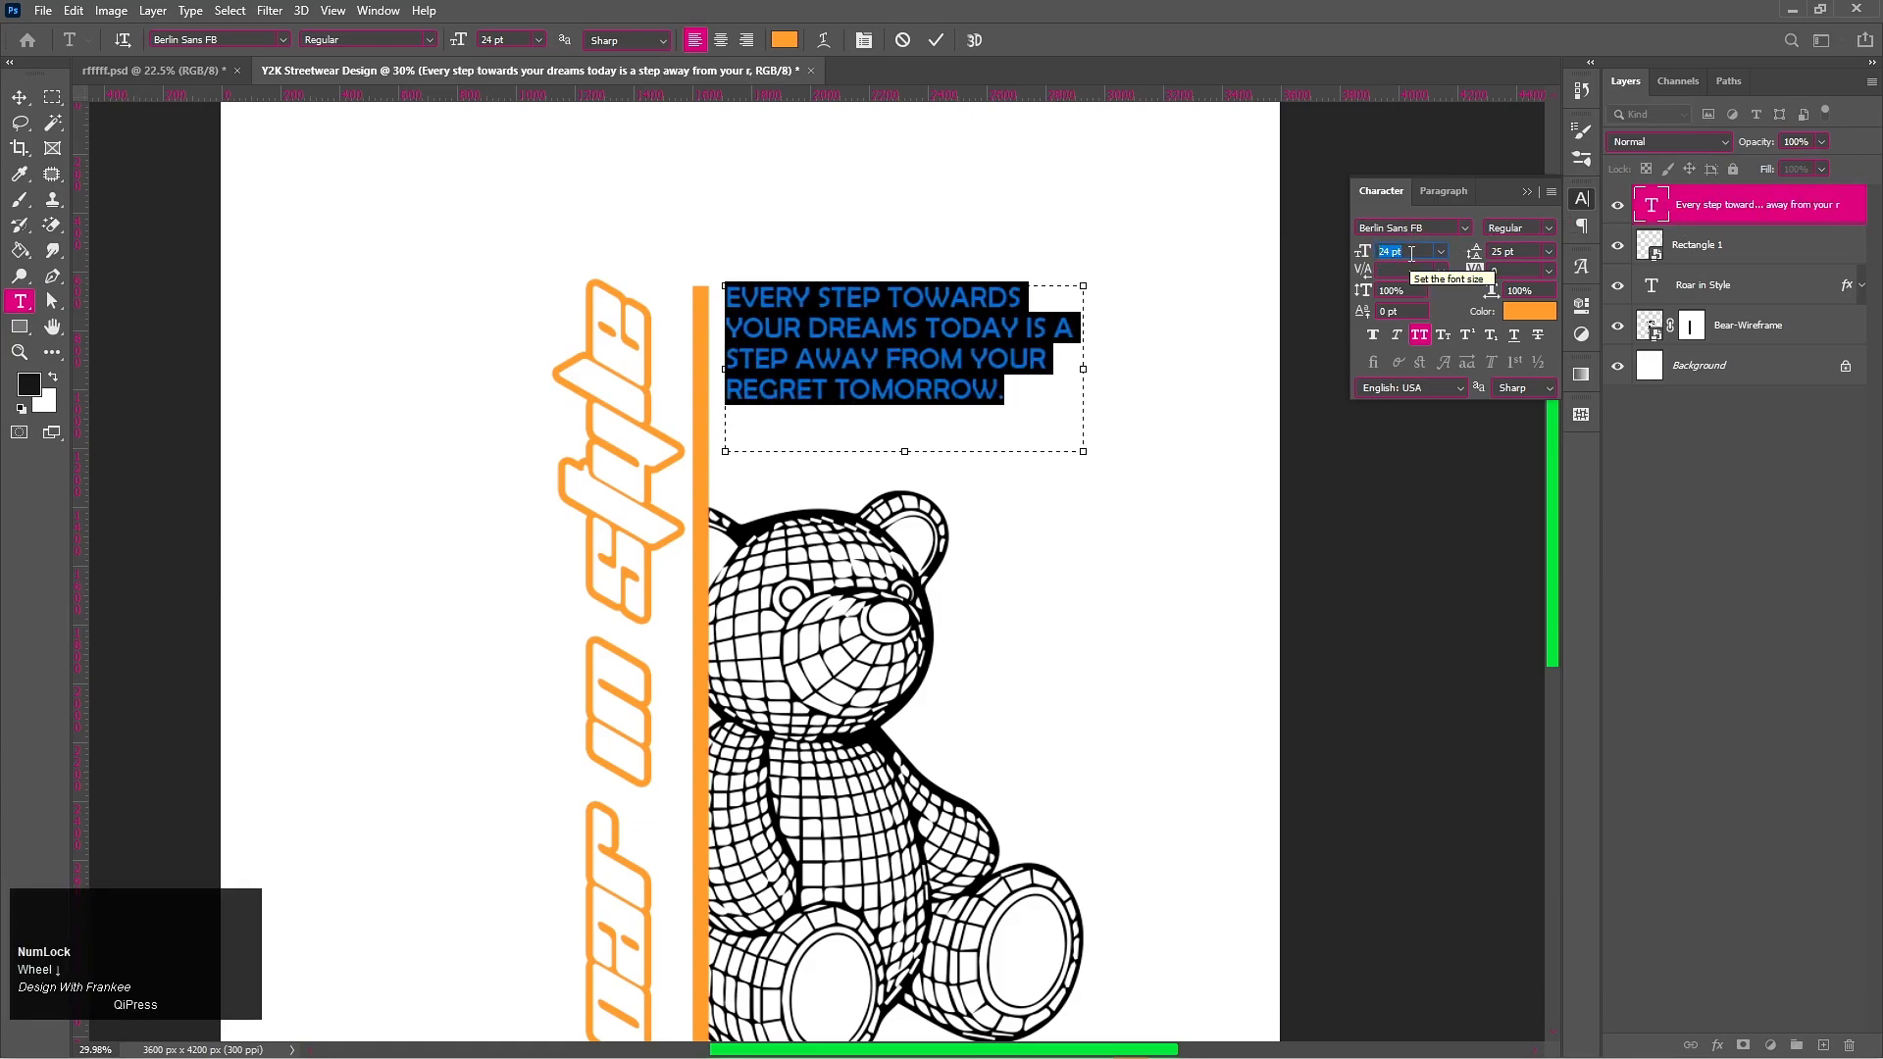
pyautogui.scroll(5, 1413, 253)
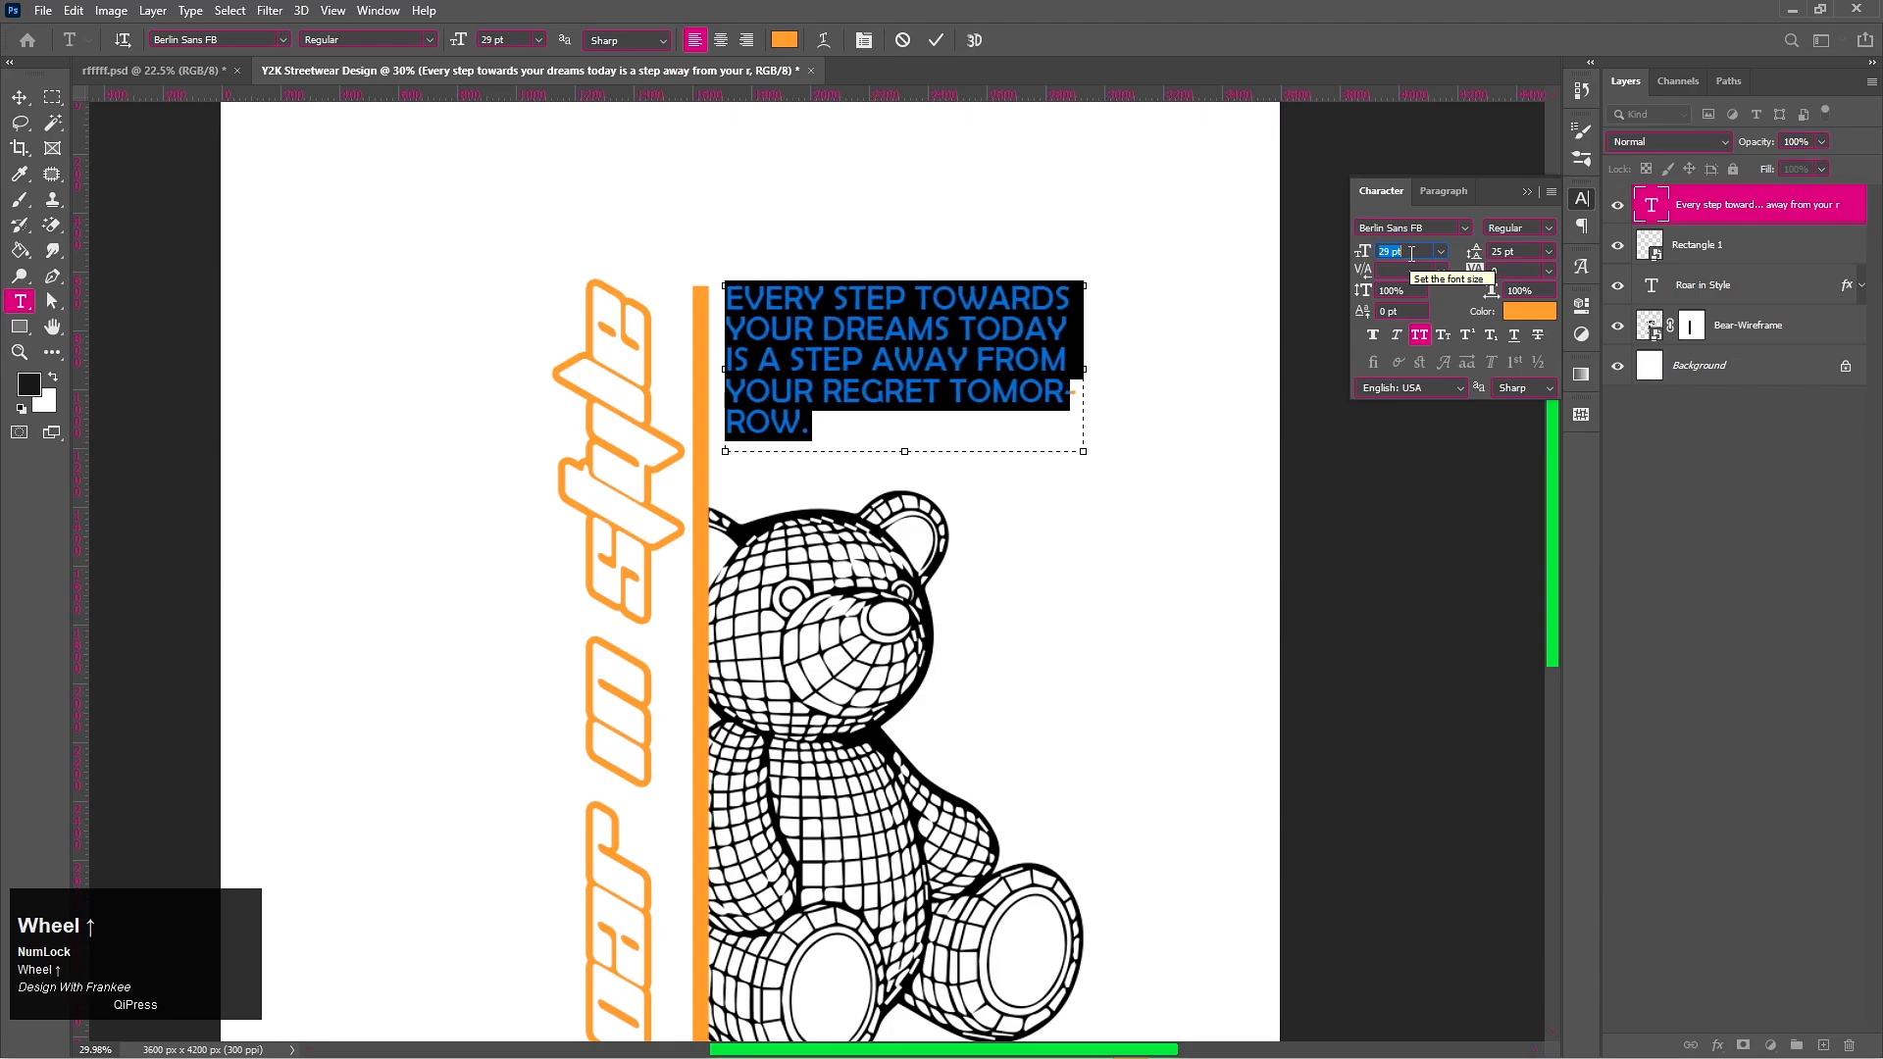
pyautogui.scroll(1, 1412, 253)
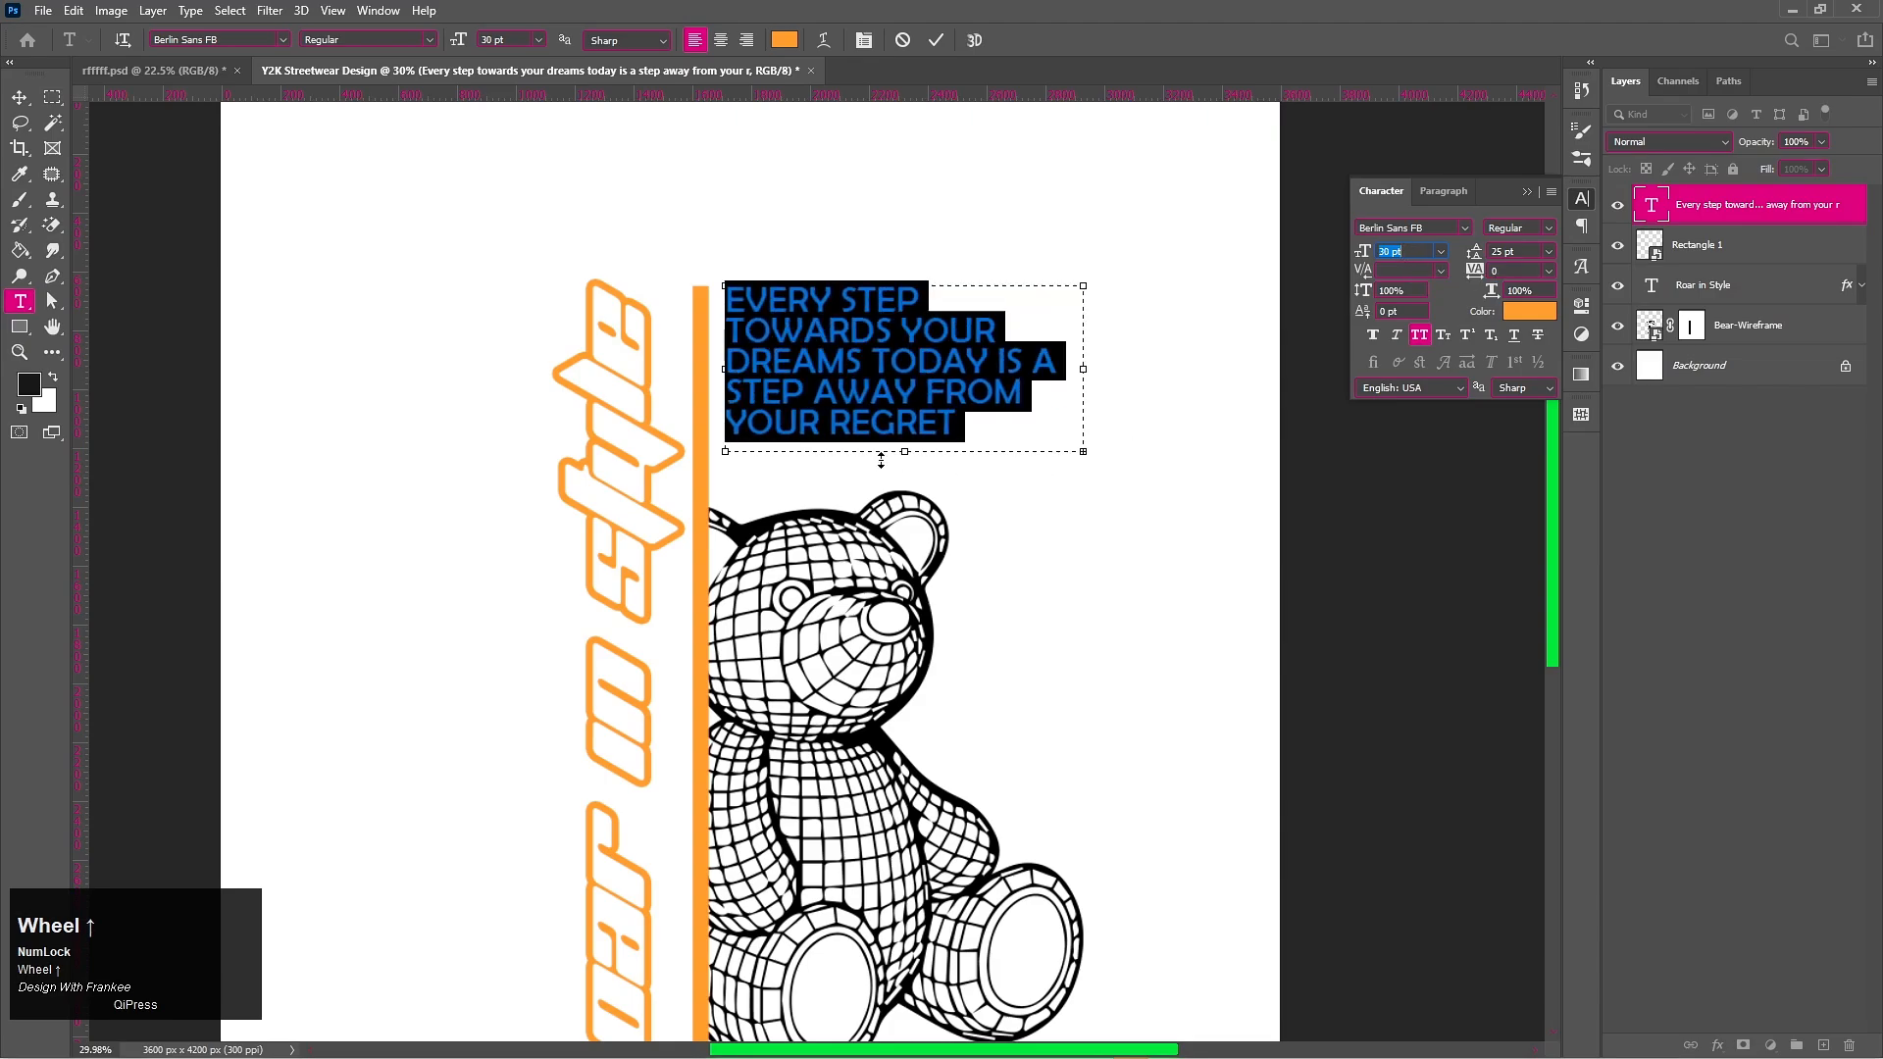
# Step: Lengthen the quote's text box to fit the word TOMORROW, narrow it slightly and commit the text
pyautogui.moveTo(905, 452); pyautogui.dragTo(912, 475)
pyautogui.moveTo(1079, 380); pyautogui.dragTo(1064, 382)
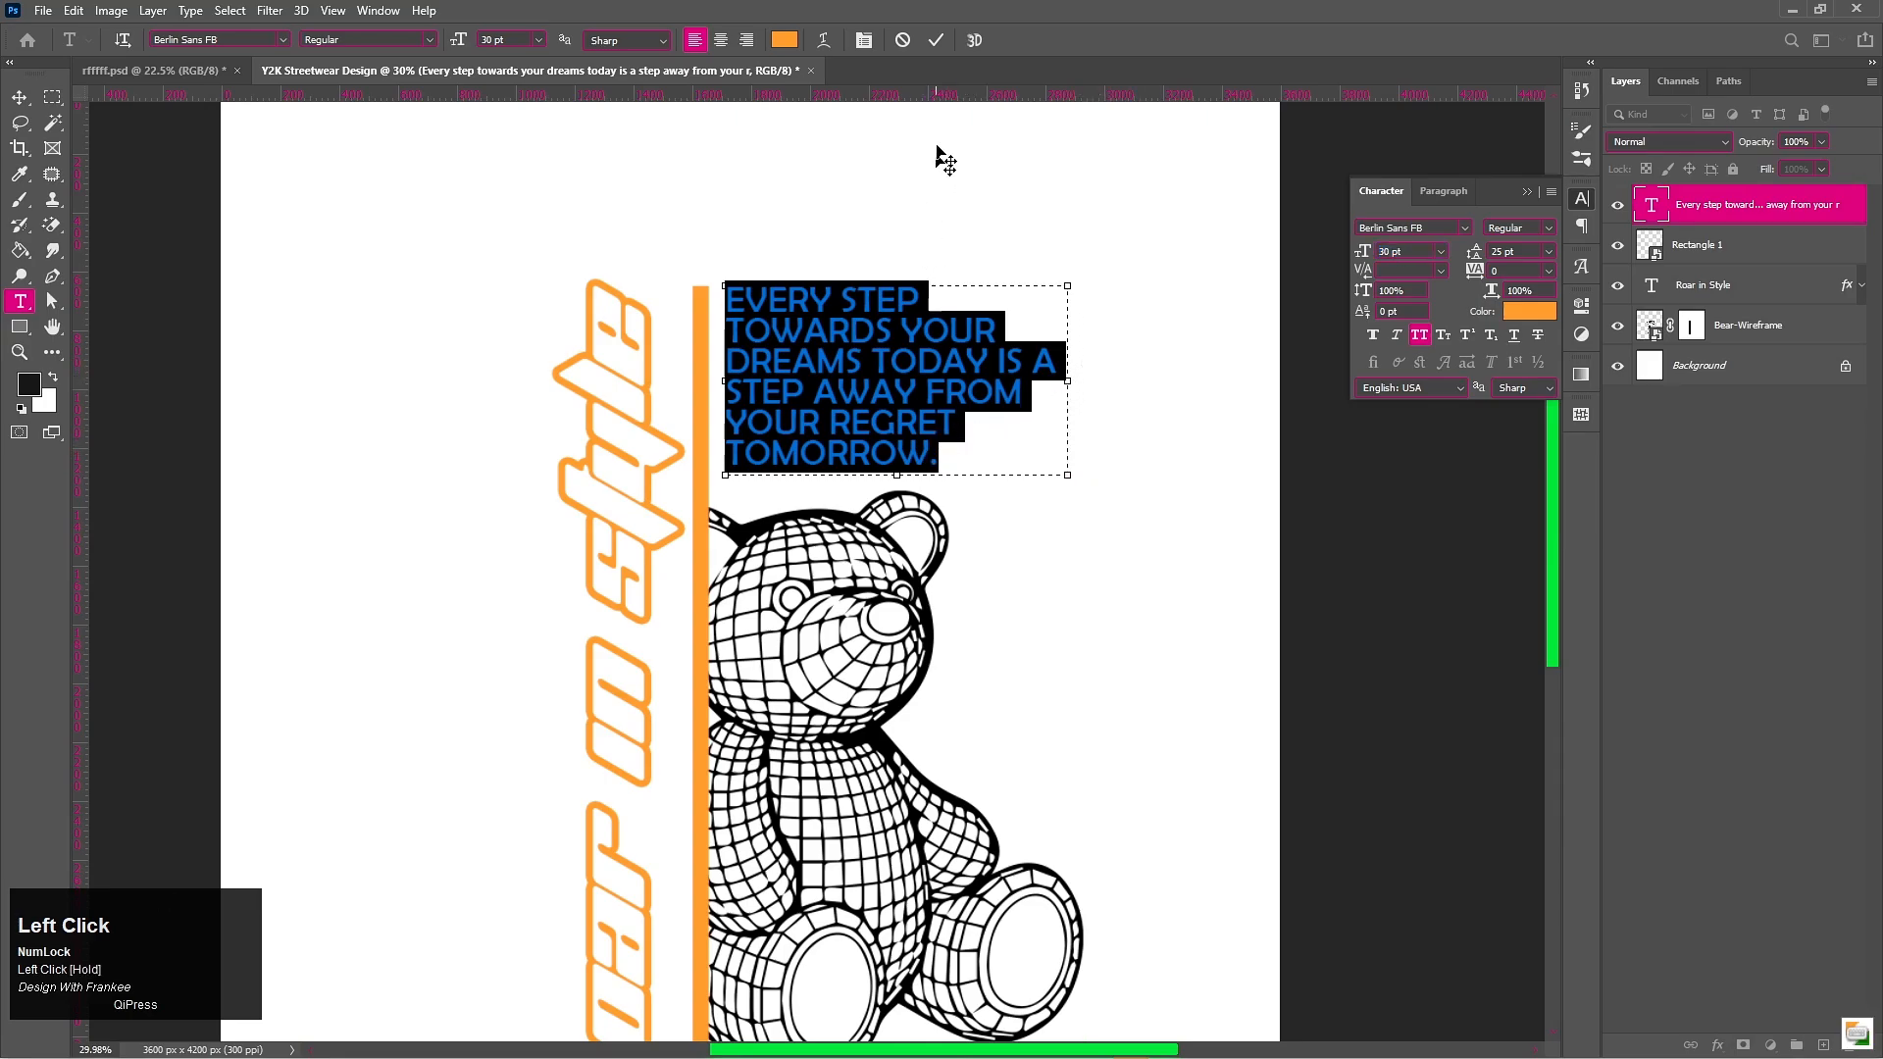
pyautogui.click(936, 39)
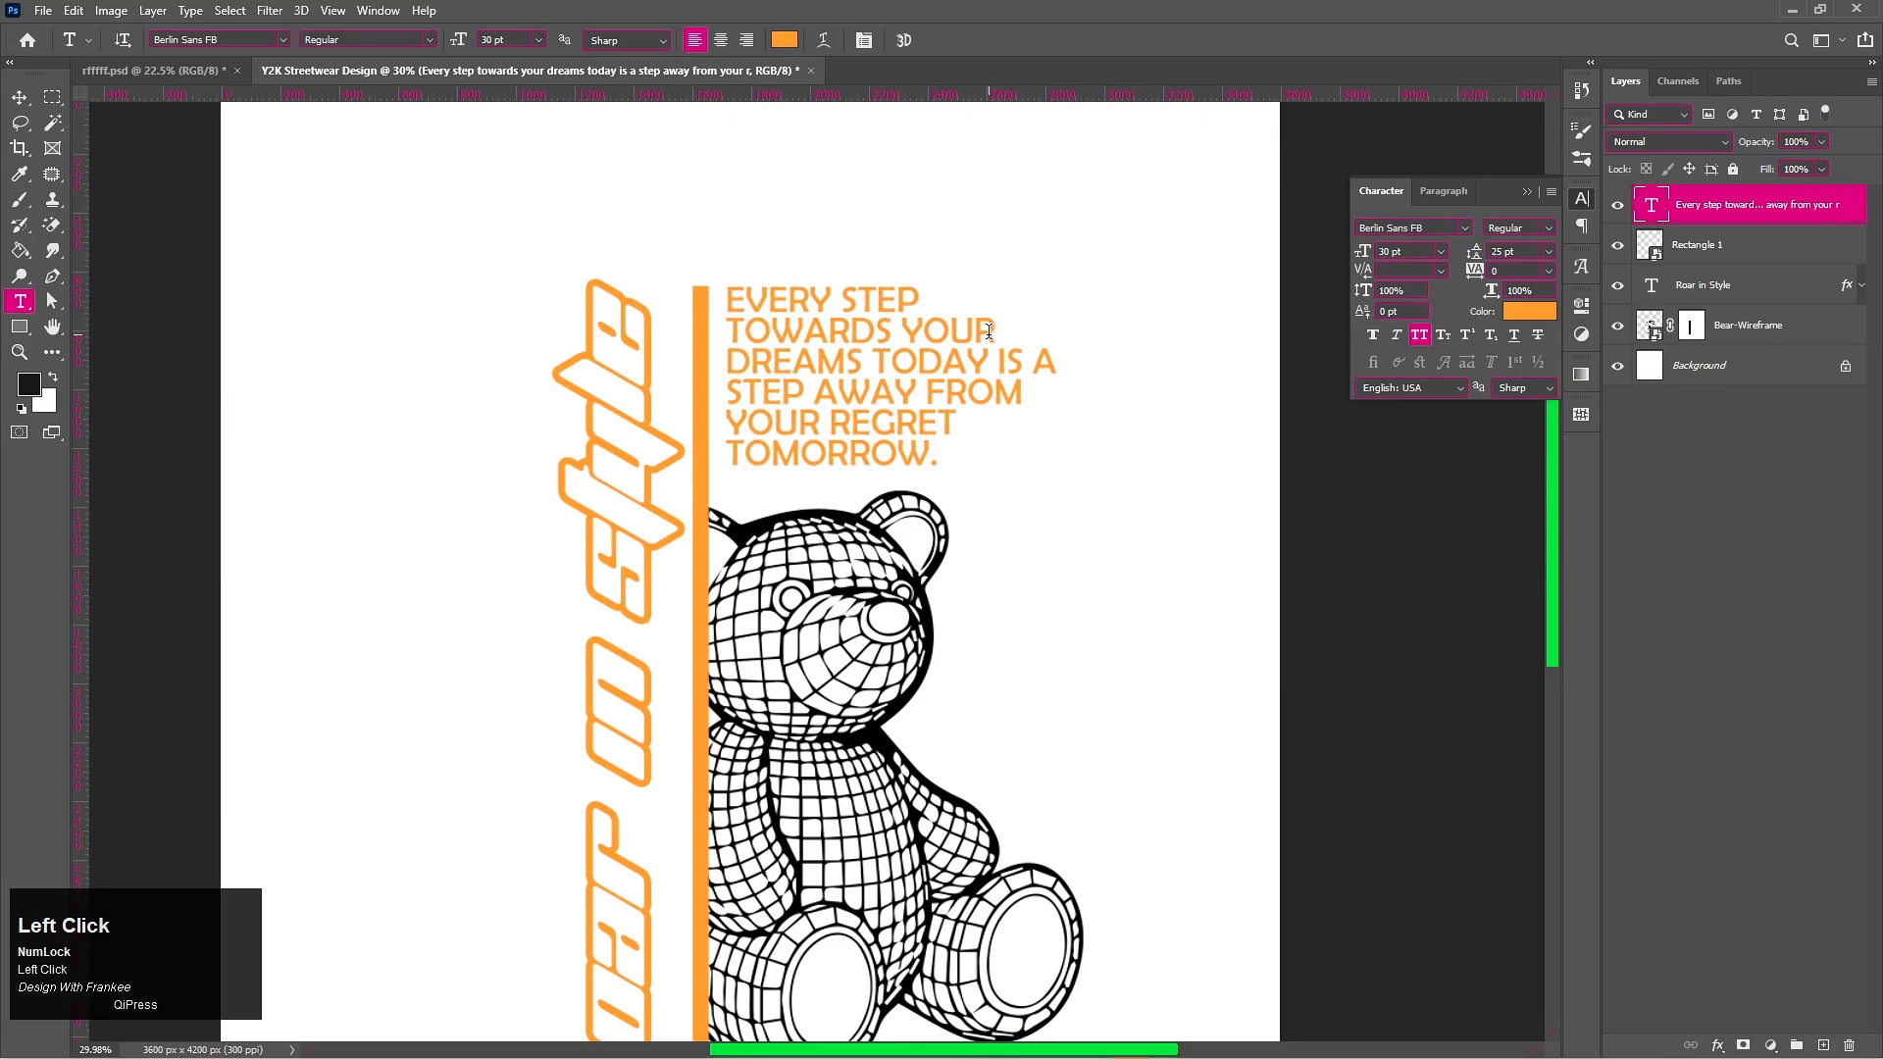
pyautogui.press('v')
pyautogui.hotkey('ctrl', '0')
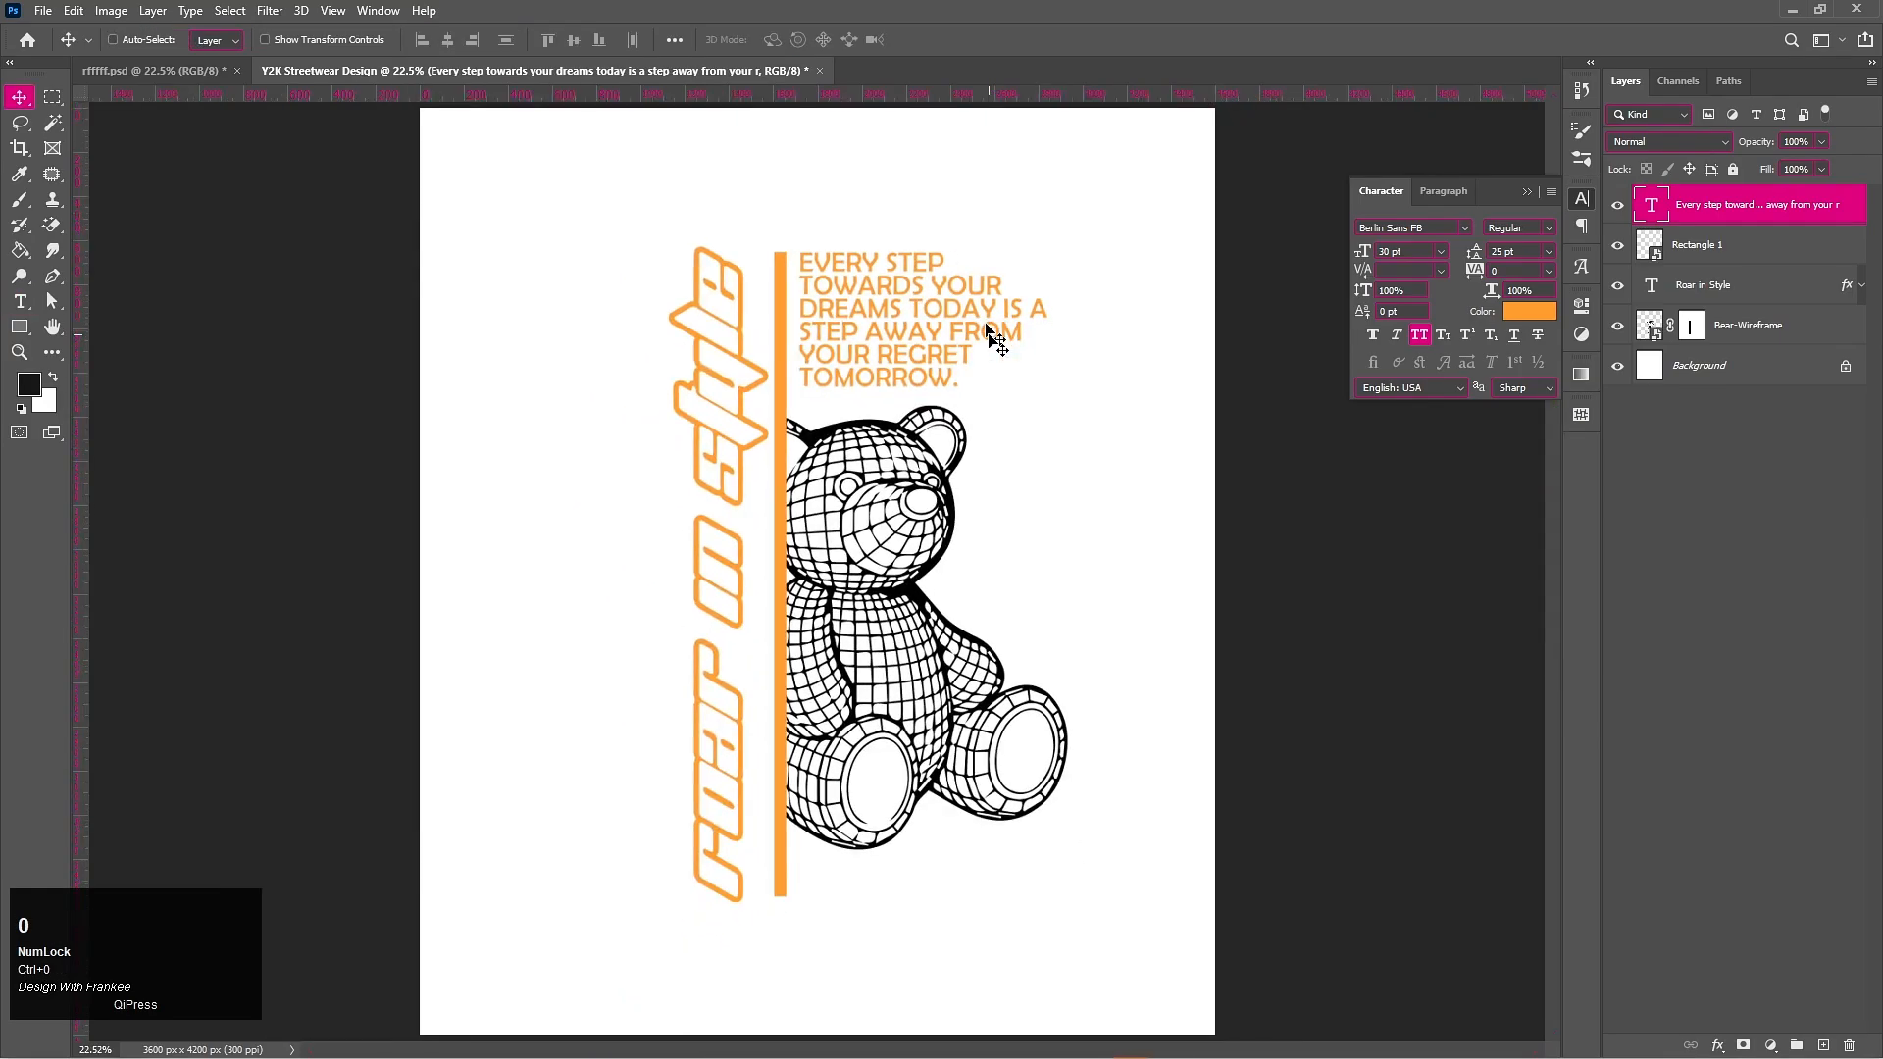
# Step: Recolor the quote text to black (000000), commit it and collapse the character settings
pyautogui.doubleClick(1654, 208)
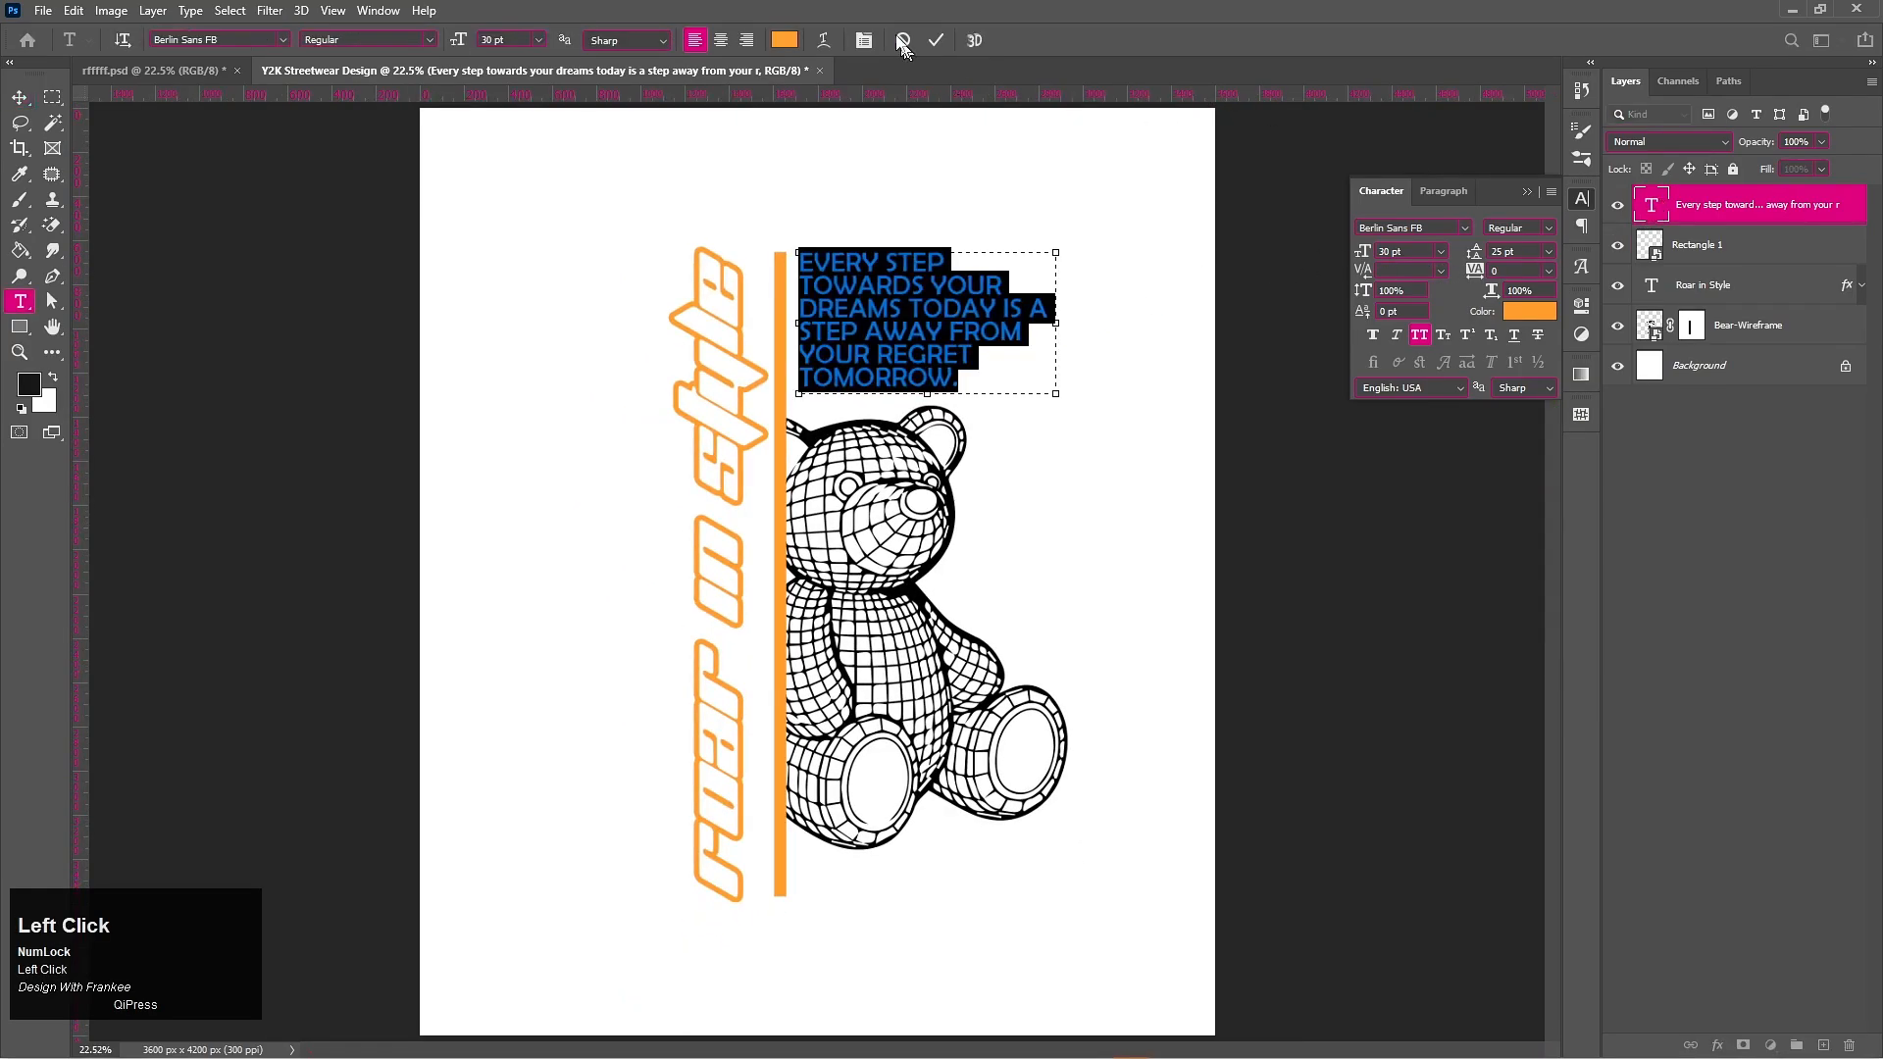
pyautogui.click(784, 39)
pyautogui.click(1522, 473)
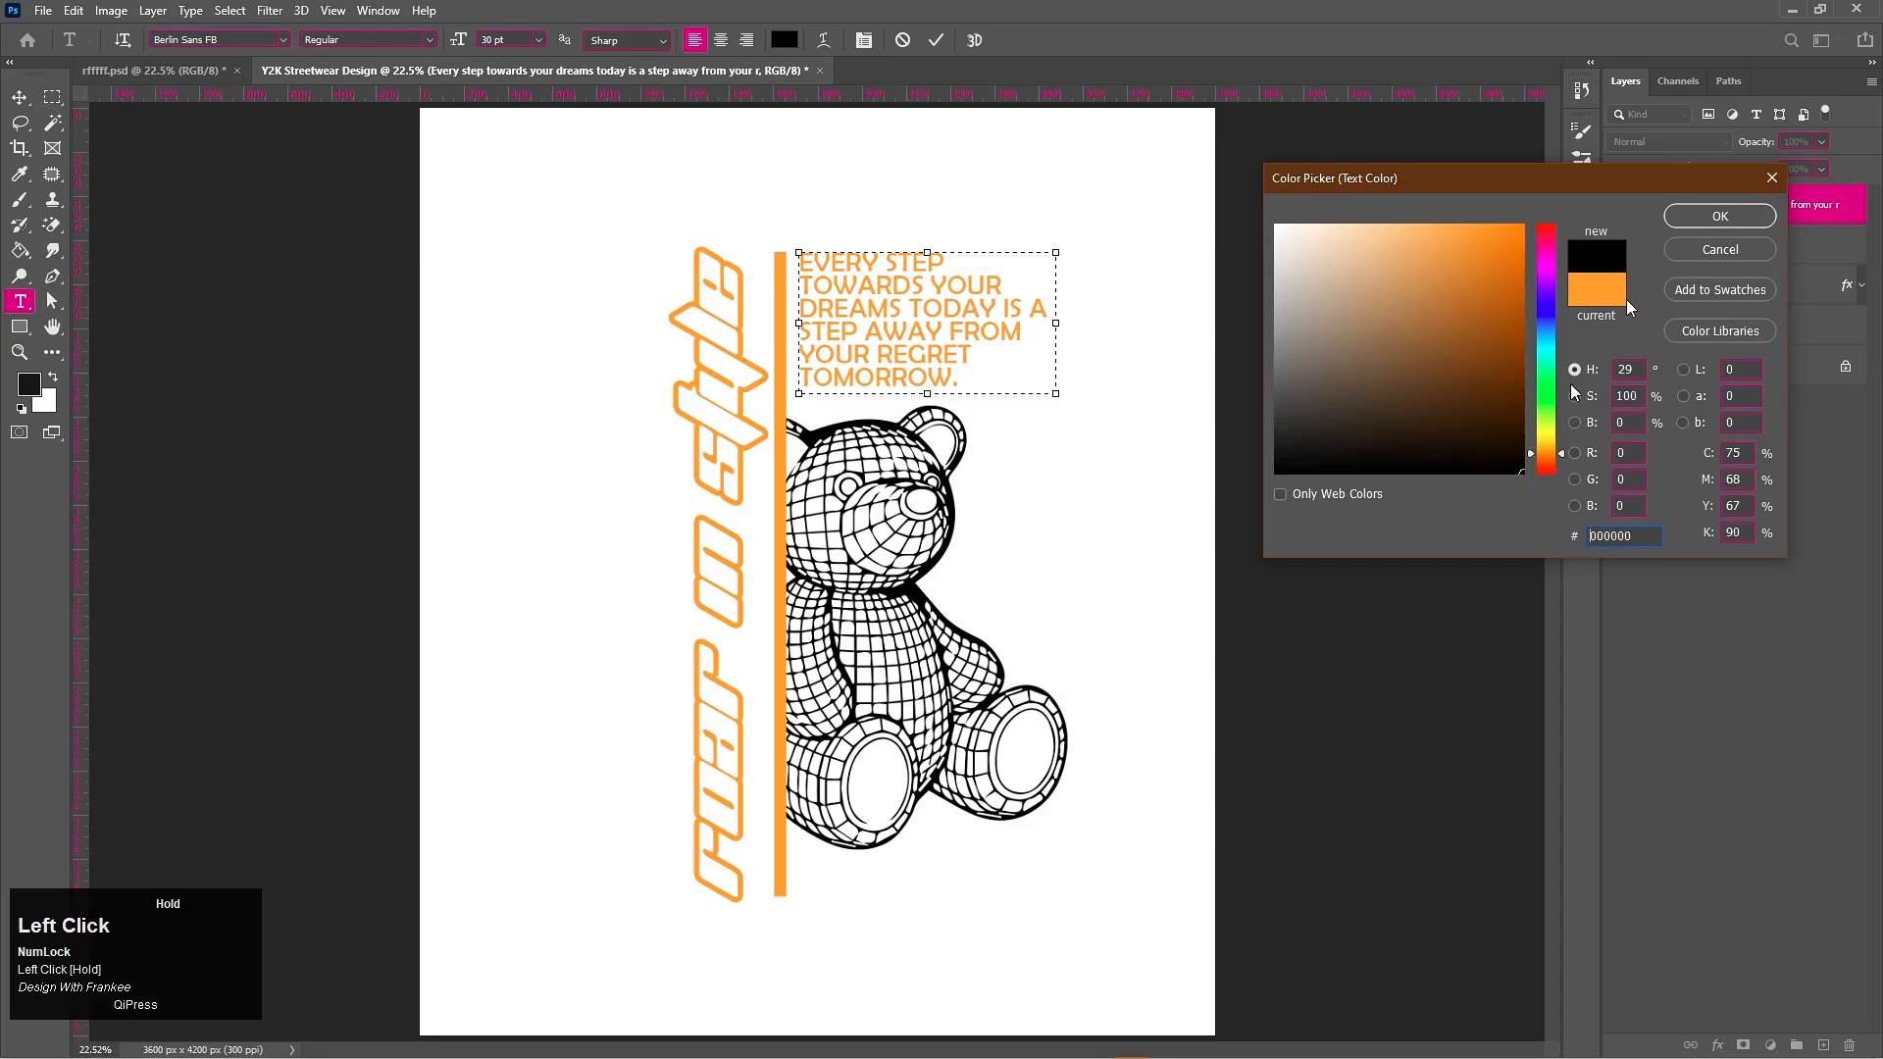
pyautogui.click(1694, 215)
pyautogui.click(936, 39)
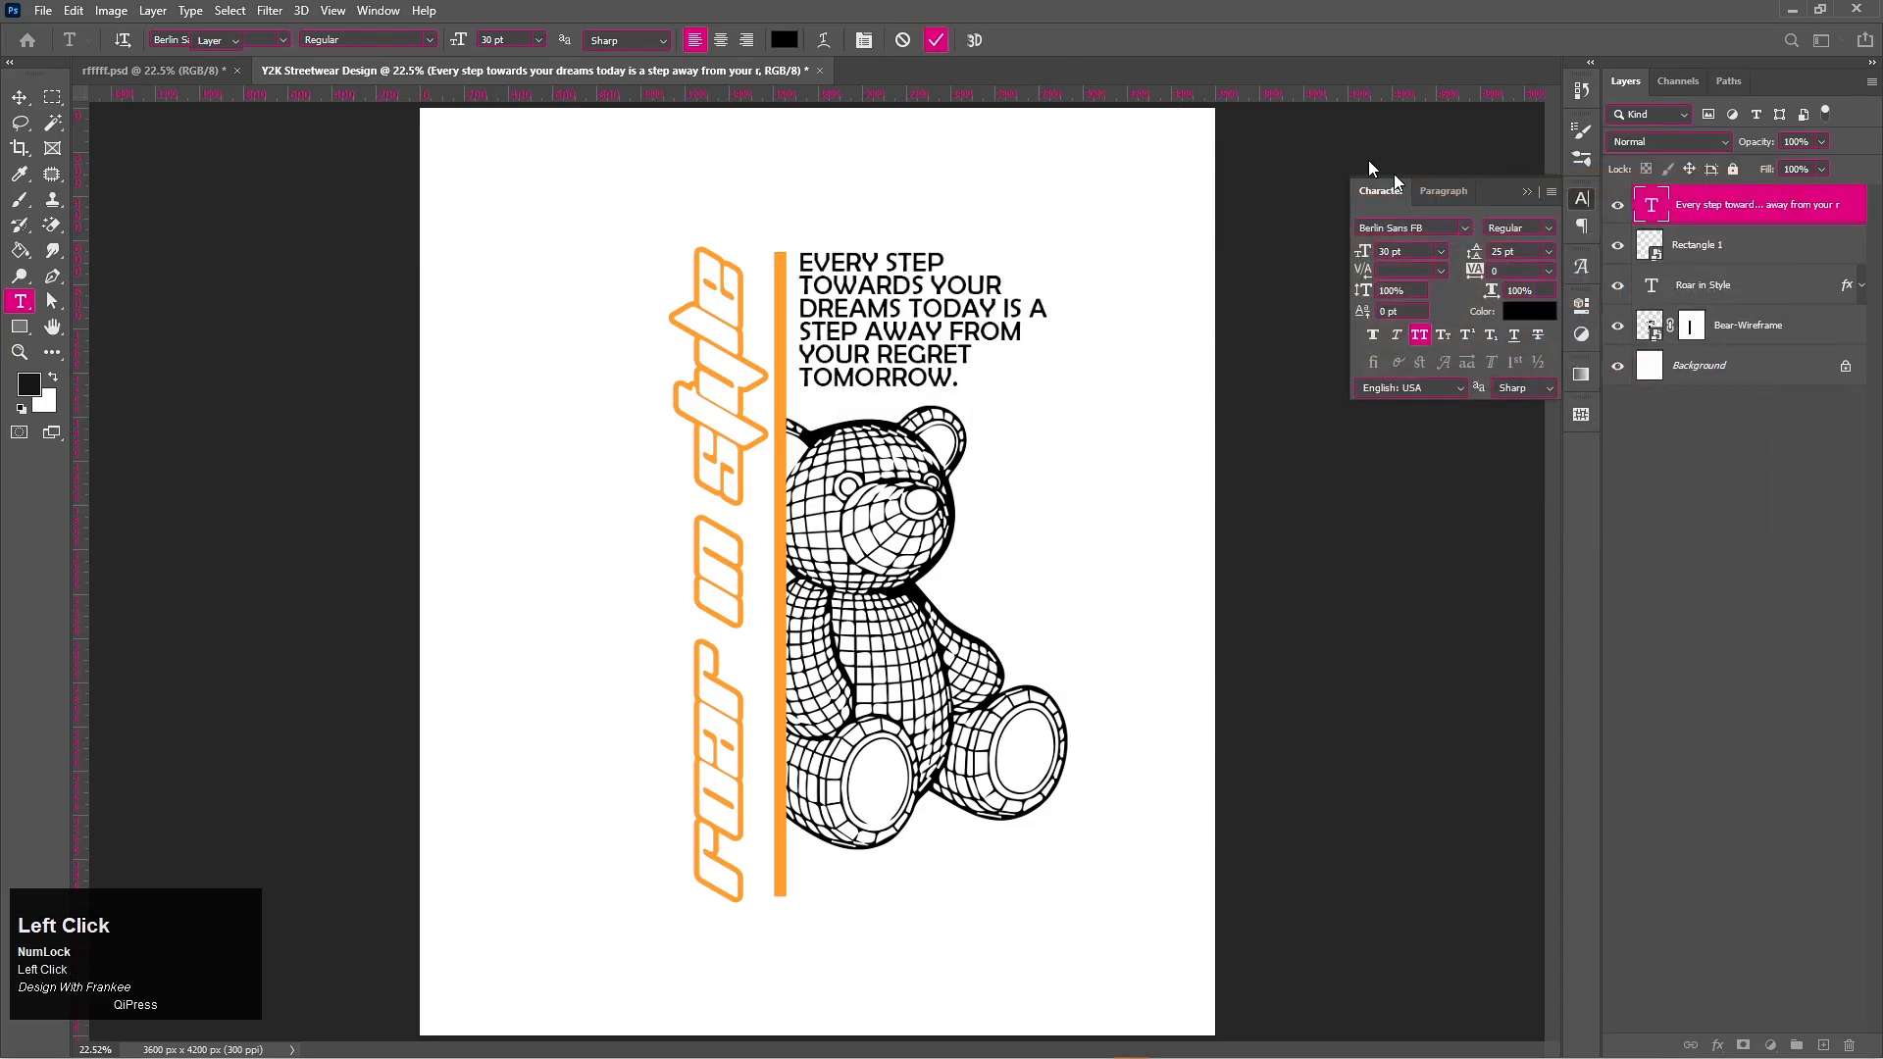
pyautogui.press('v')
pyautogui.click(1523, 191)
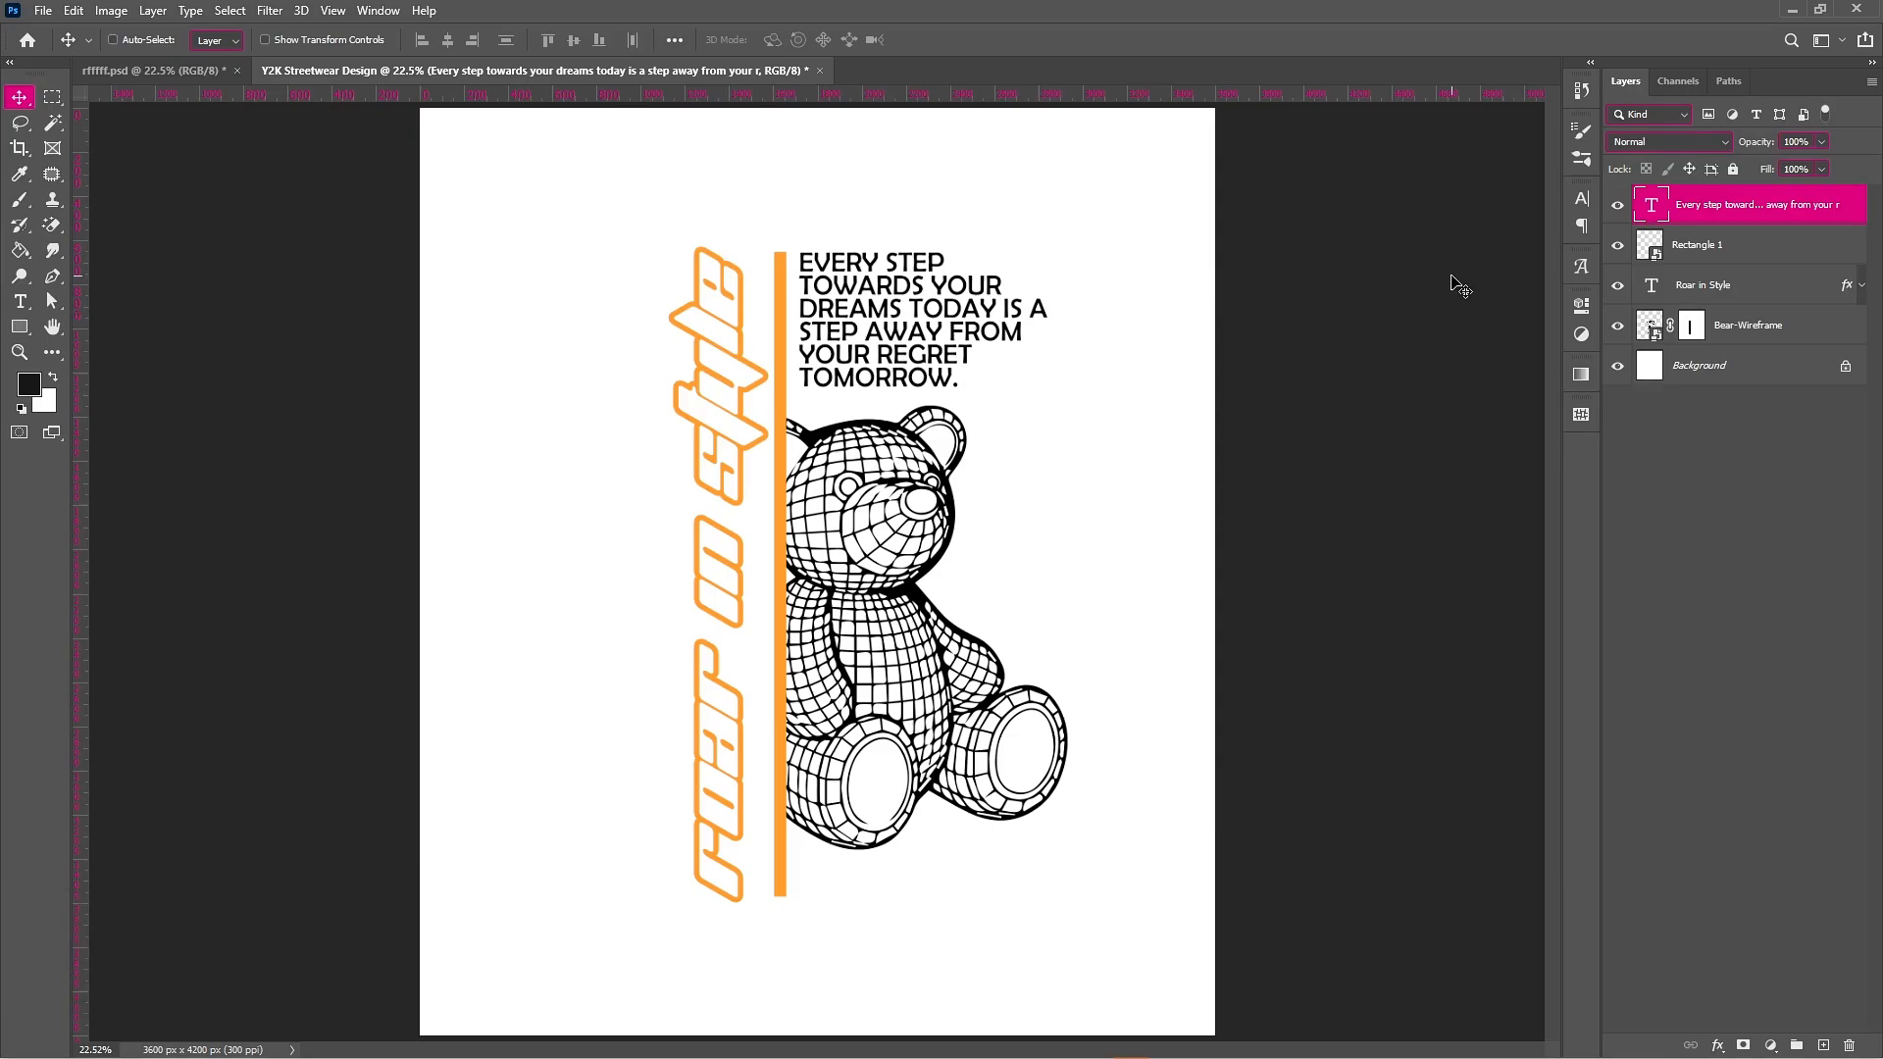
# Step: Nudge the quote straight up by about 120 px to leave more space above the bear's head
pyautogui.hotkey('shift', 'Up')
pyautogui.hotkey('shift', 'Up')
pyautogui.hotkey('shift', 'Up')
pyautogui.hotkey('shift', 'Up')
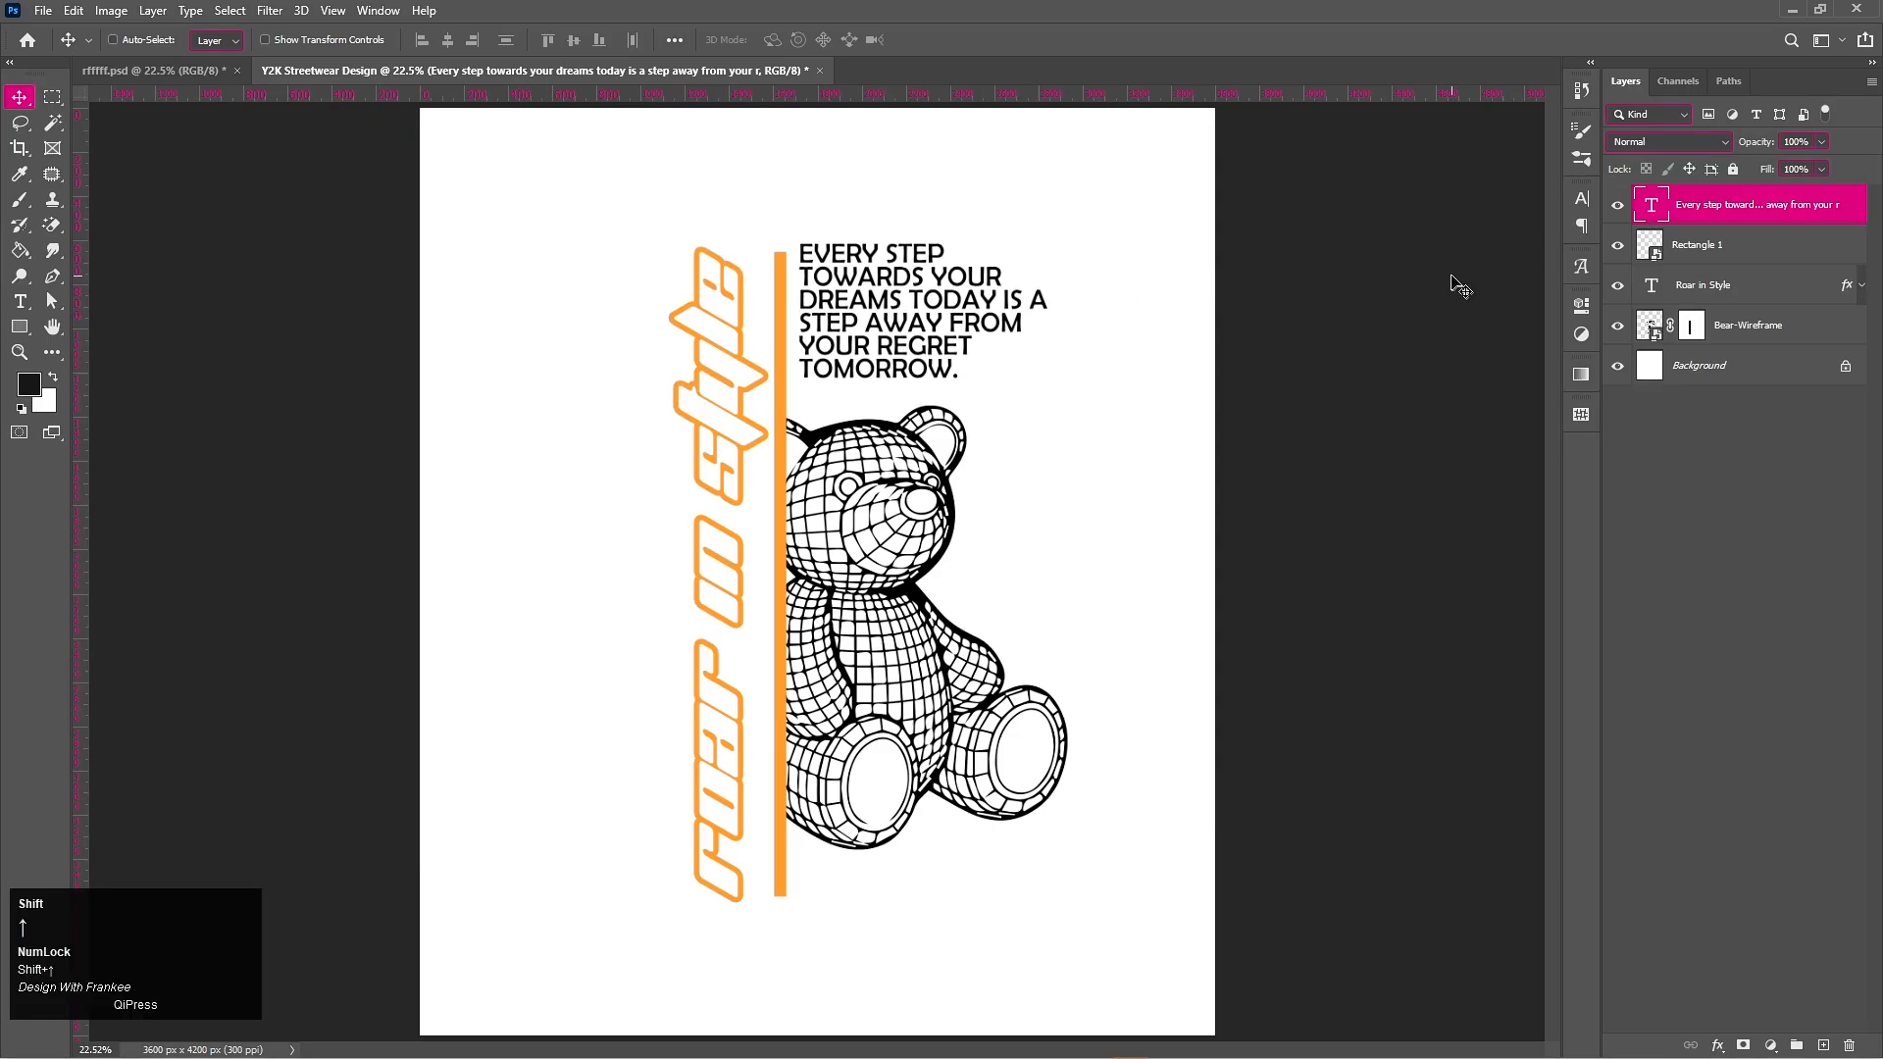
pyautogui.hotkey('shift', 'Up')
pyautogui.hotkey('shift', 'Up')
pyautogui.hotkey('shift', 'Up')
pyautogui.hotkey('shift', 'Up')
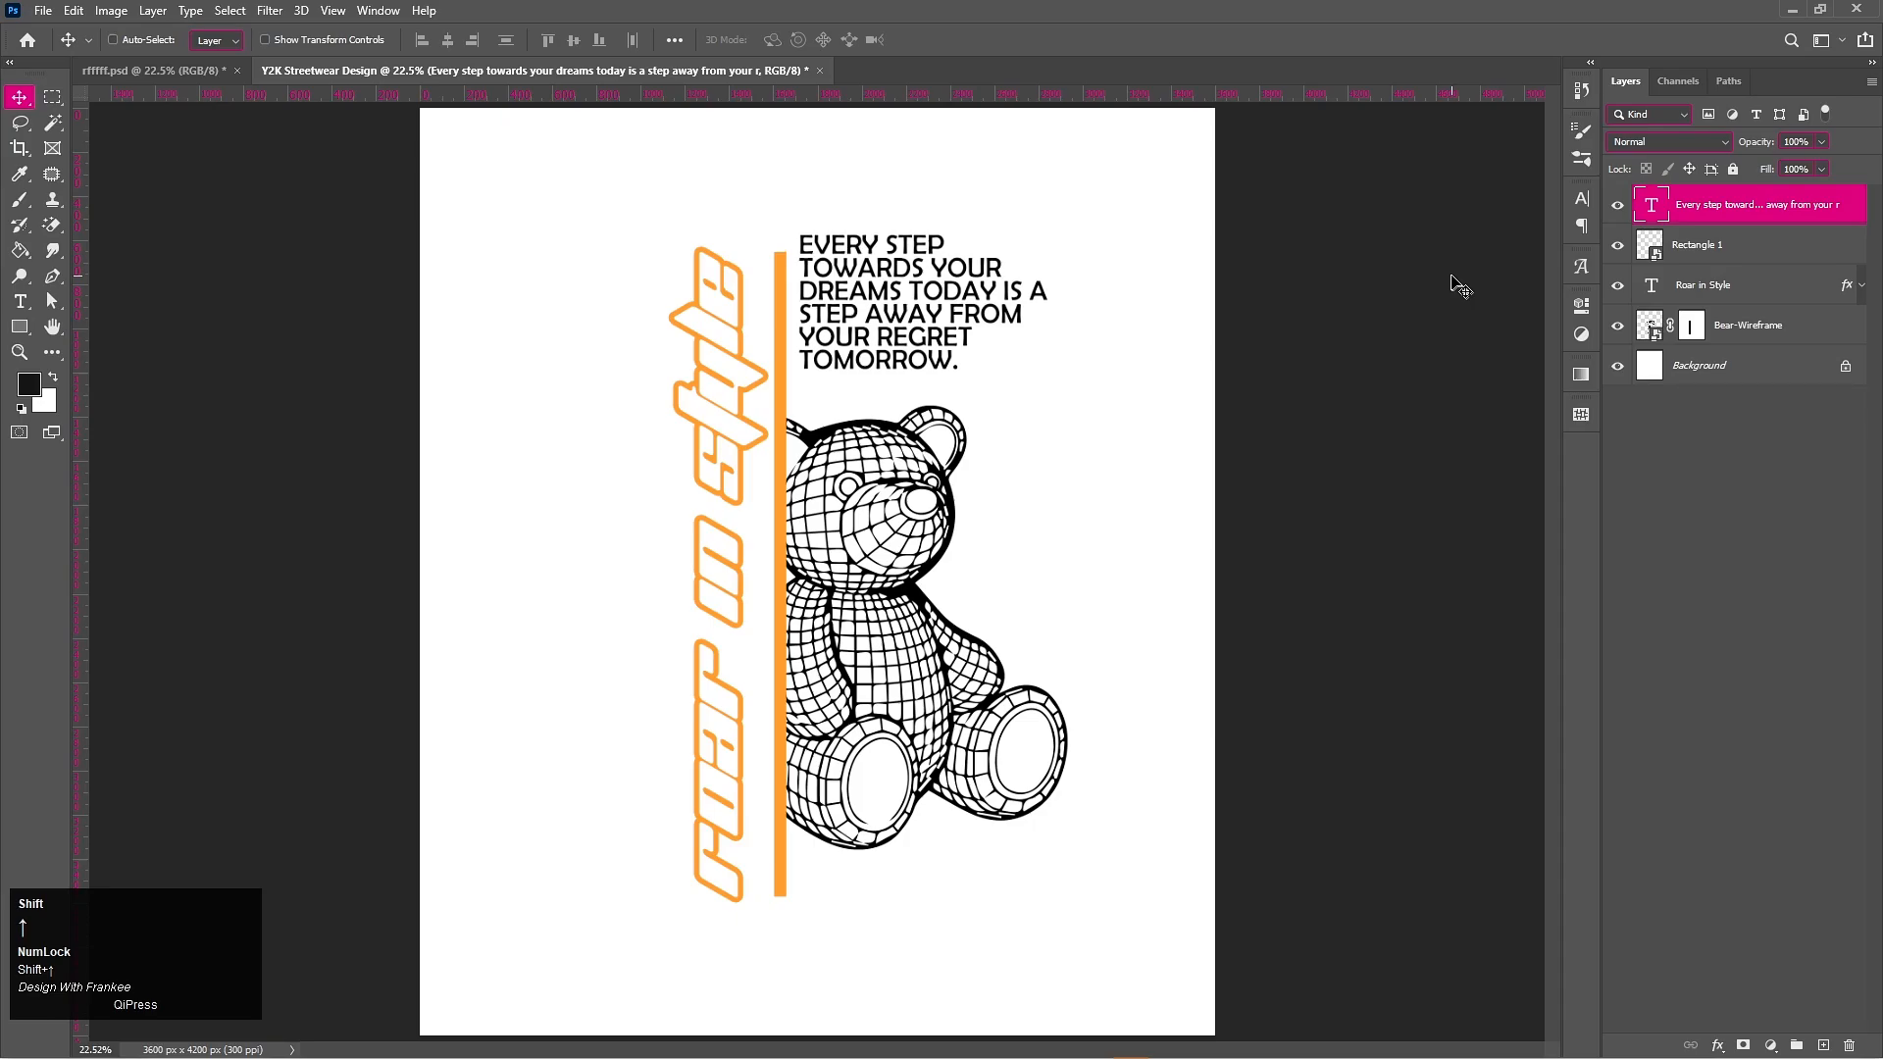
pyautogui.hotkey('shift', 'Up')
pyautogui.hotkey('shift', 'Up')
pyautogui.hotkey('shift', 'Up')
pyautogui.hotkey('shift', 'Up')
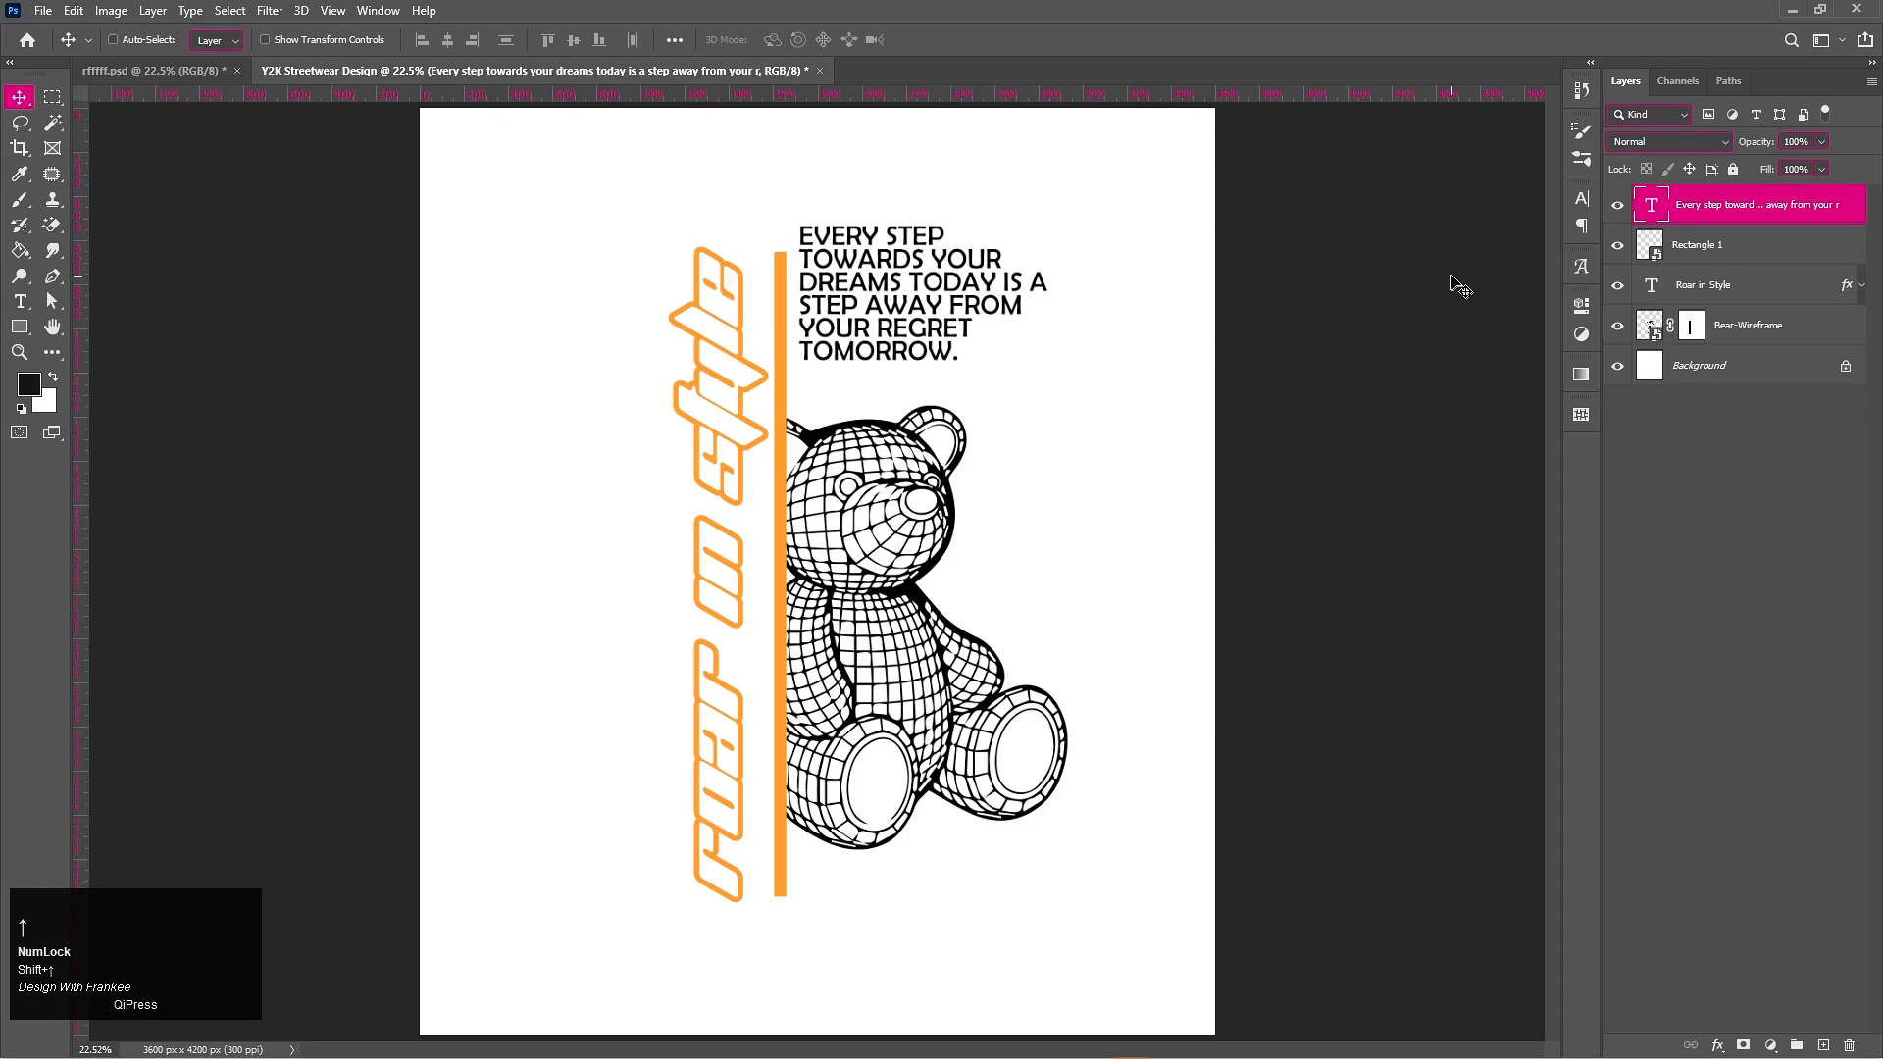
# Step: Stretch the orange Rectangle 1 bar upward until its upper end aligns with the quote's first line
pyautogui.click(1649, 263)
pyautogui.press('ctrl')
pyautogui.hotkey('ctrl', 't')
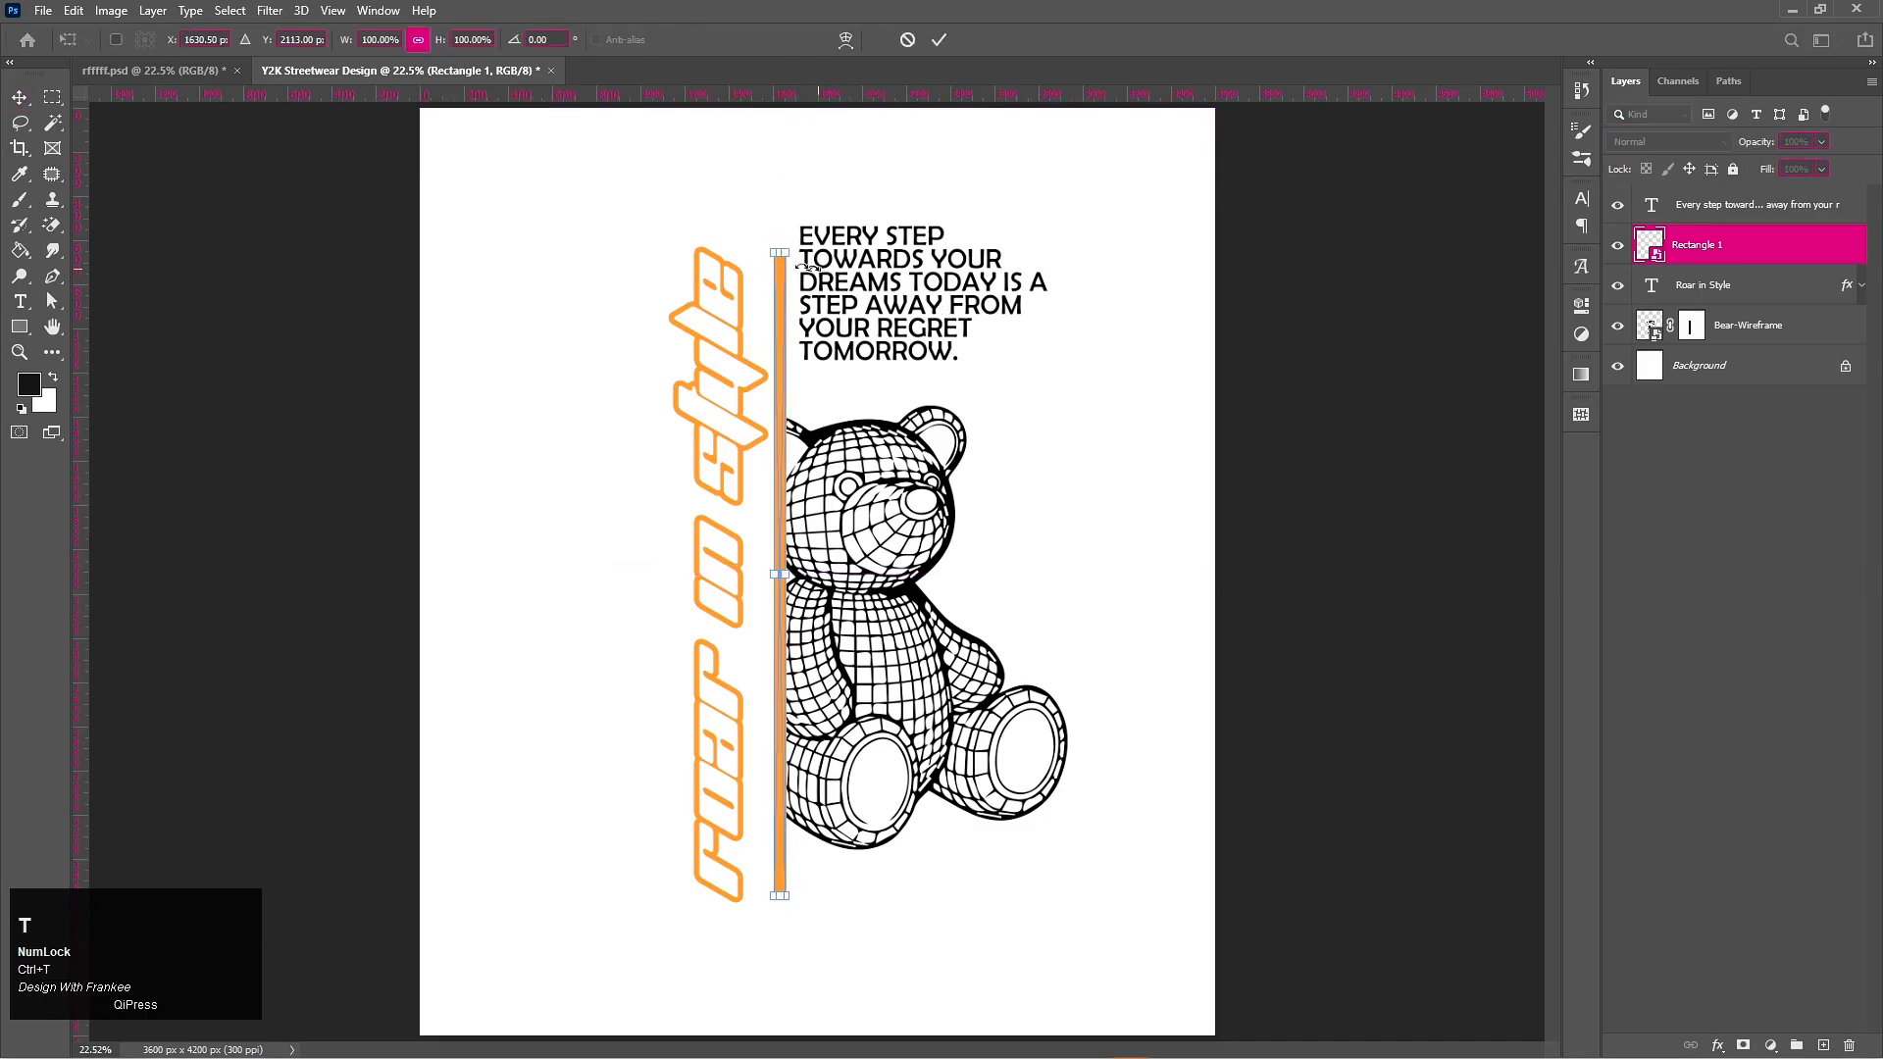
pyautogui.moveTo(781, 253); pyautogui.dragTo(781, 227)
pyautogui.click(936, 40)
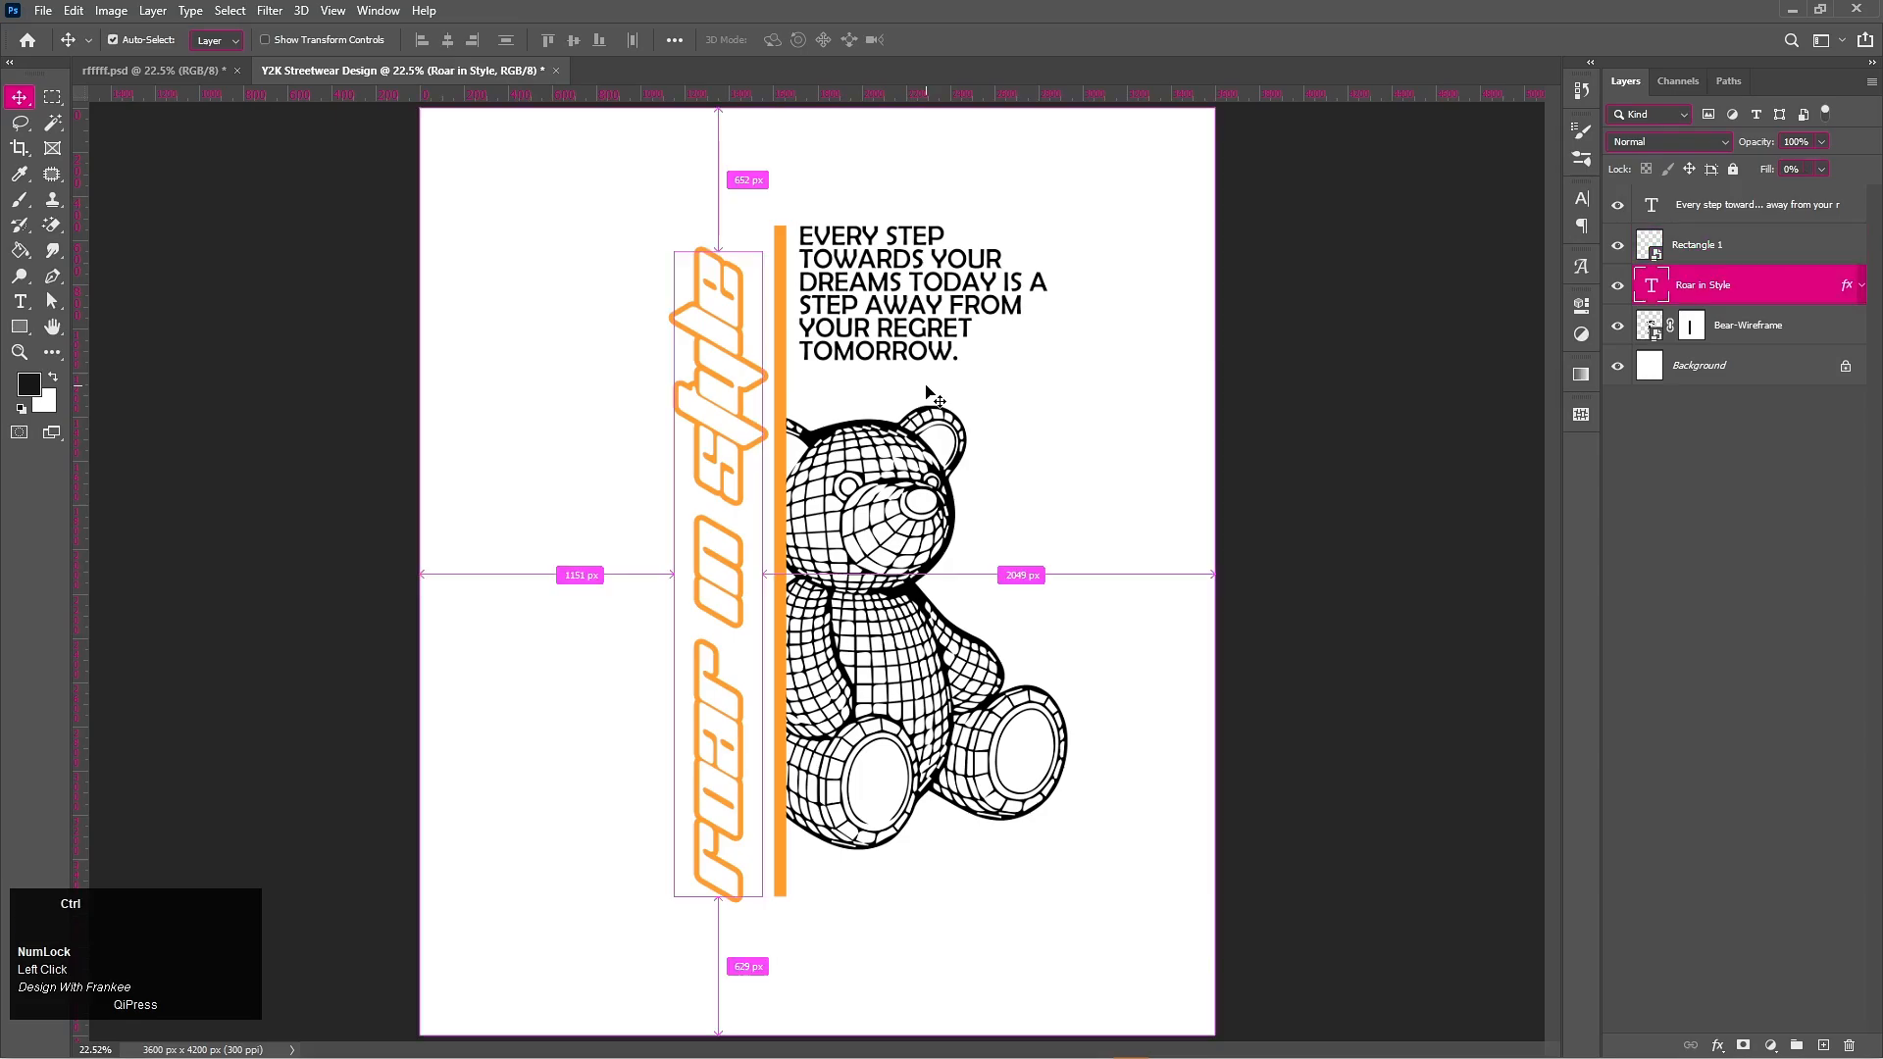
# Step: Scale the Roar in Style text up to about 104% to match the bar's height and nudge it slightly left
pyautogui.hotkey('ctrl', 't')
pyautogui.moveTo(731, 253); pyautogui.dragTo(733, 227)
pyautogui.doubleClick(733, 371)
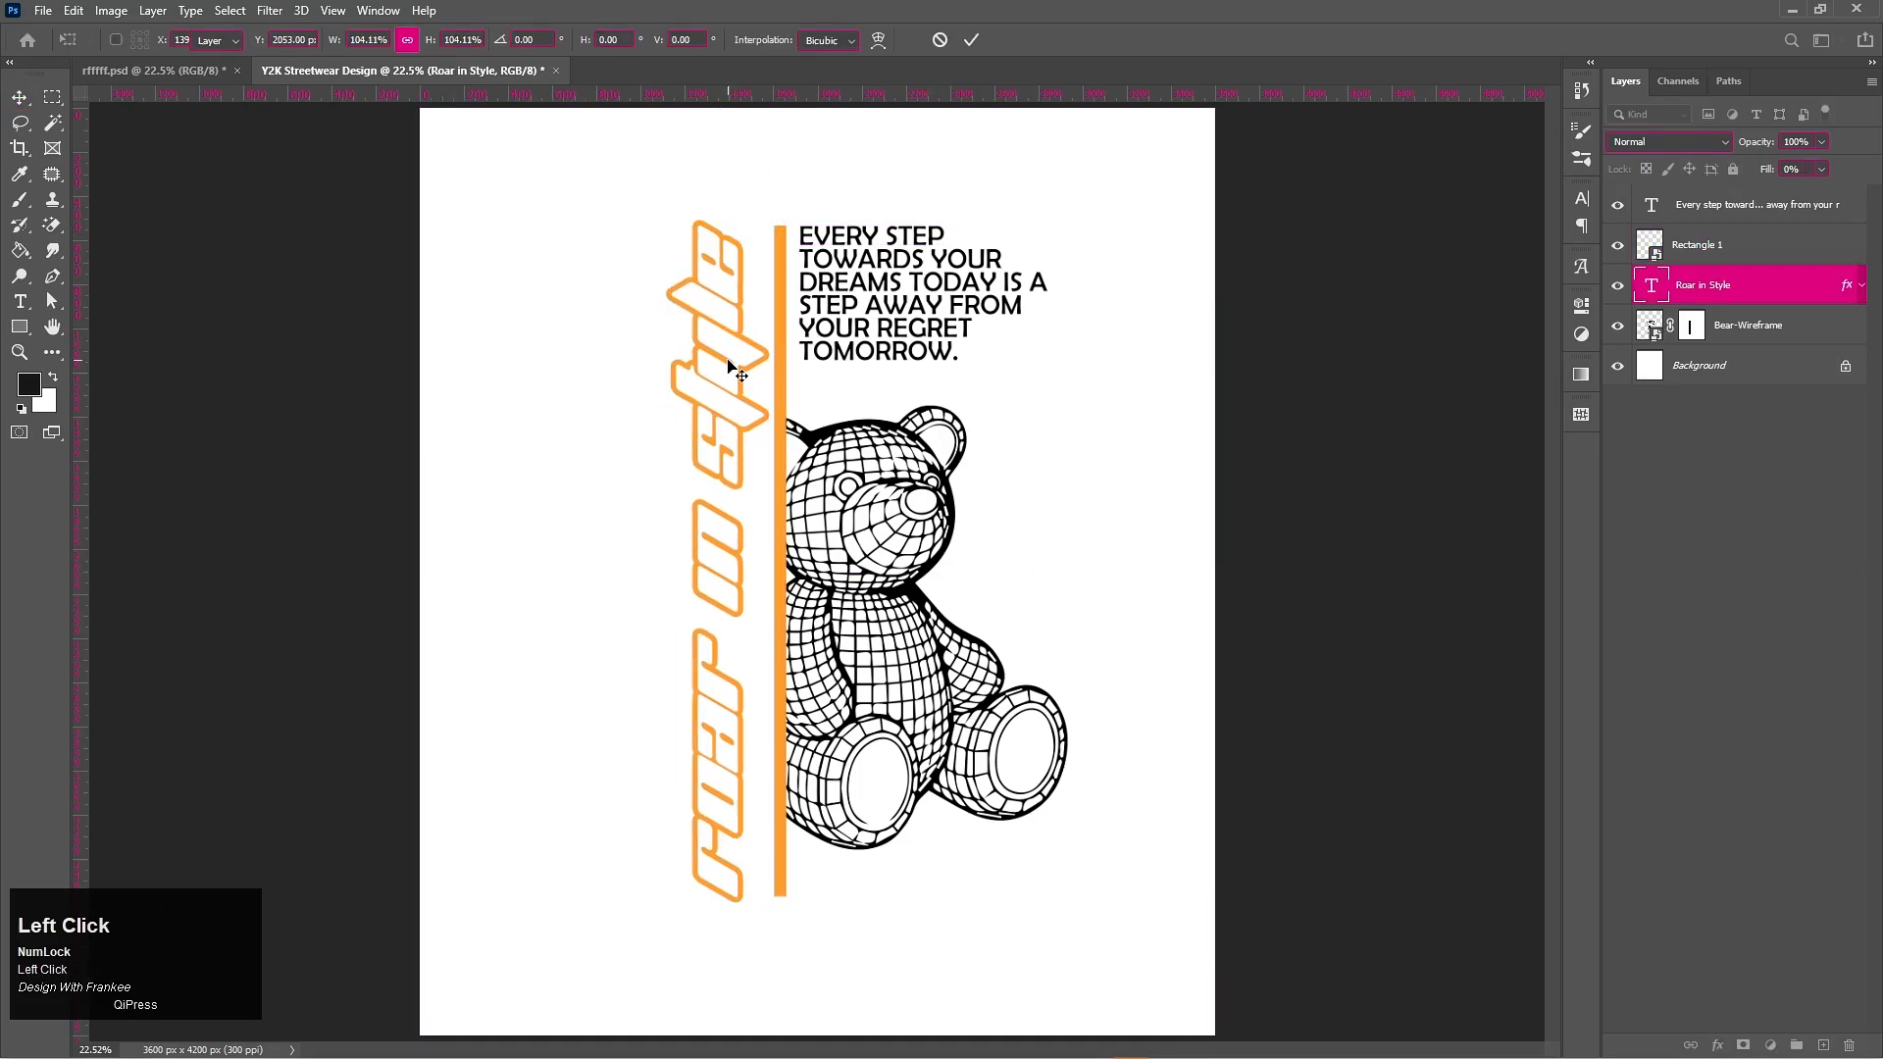
pyautogui.press('Left')
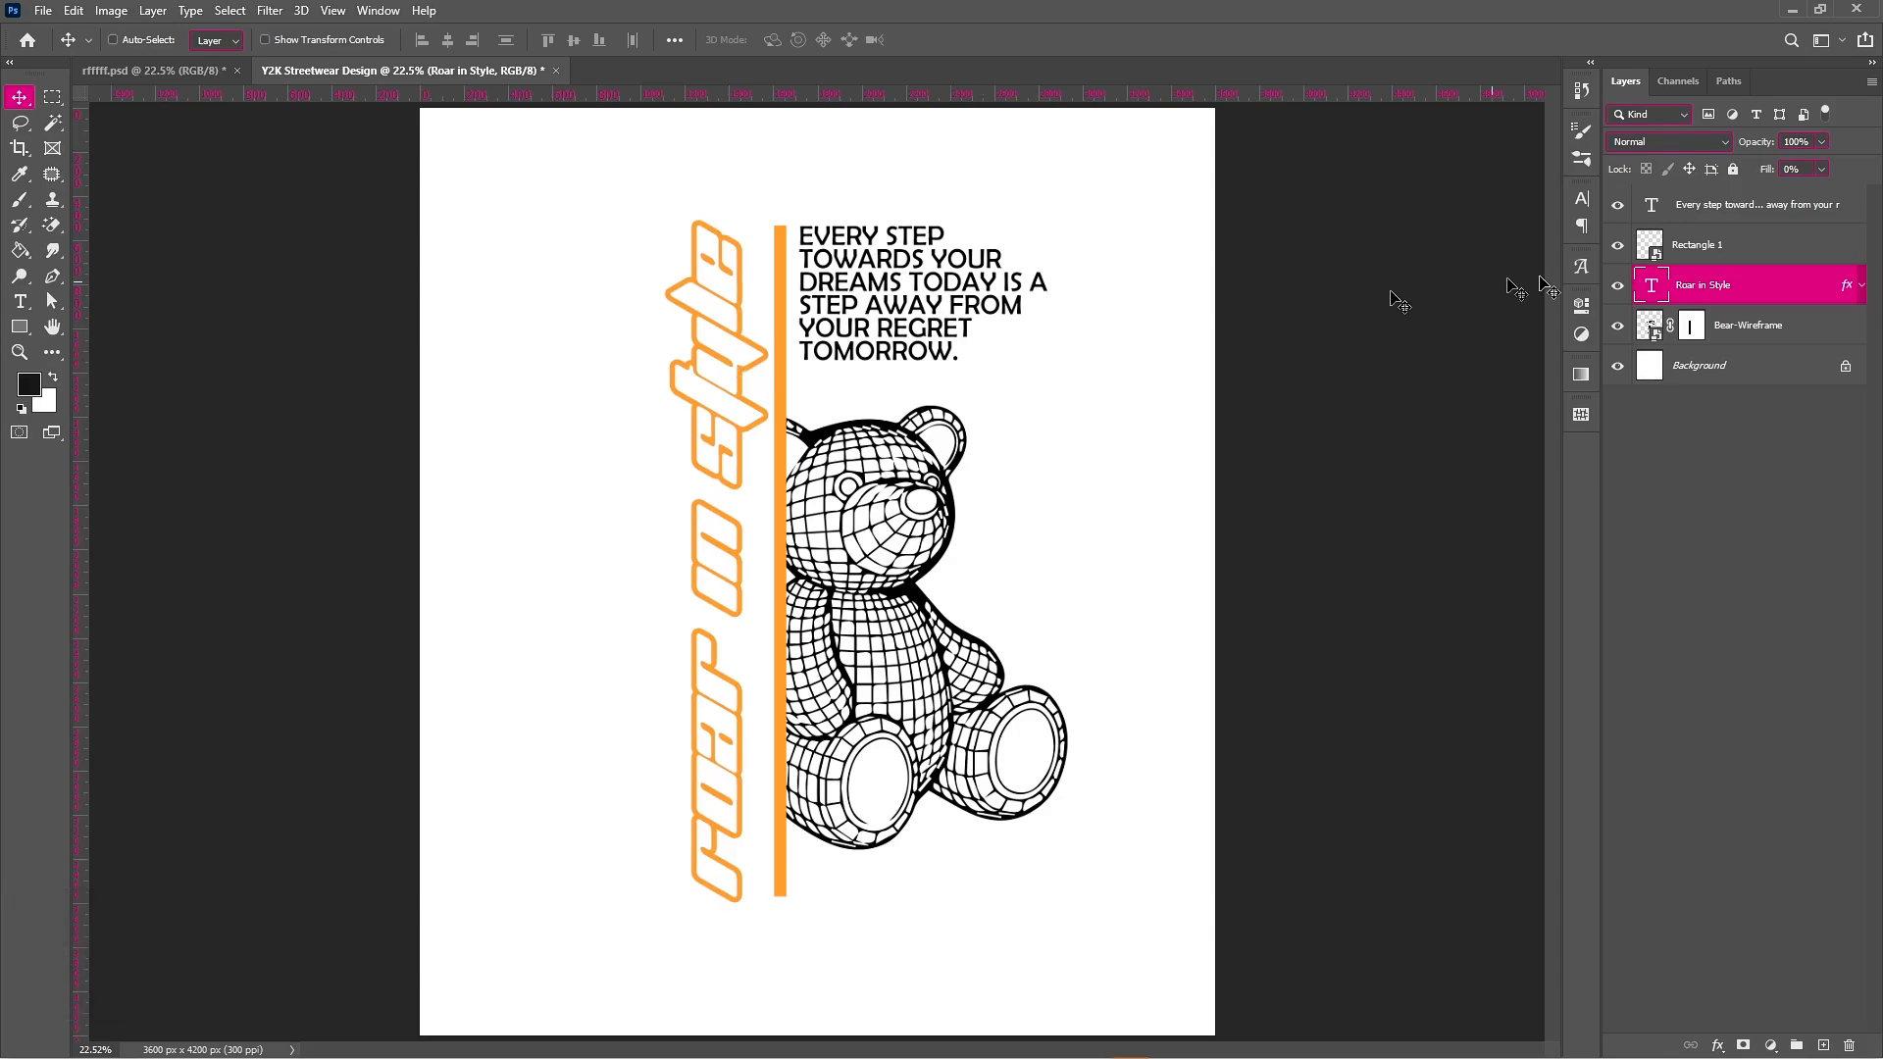
# Step: Place the Global-PNG graphic above the quote layer, shrink it to a small emblem and position it just below the orange bar
pyautogui.click(1709, 218)
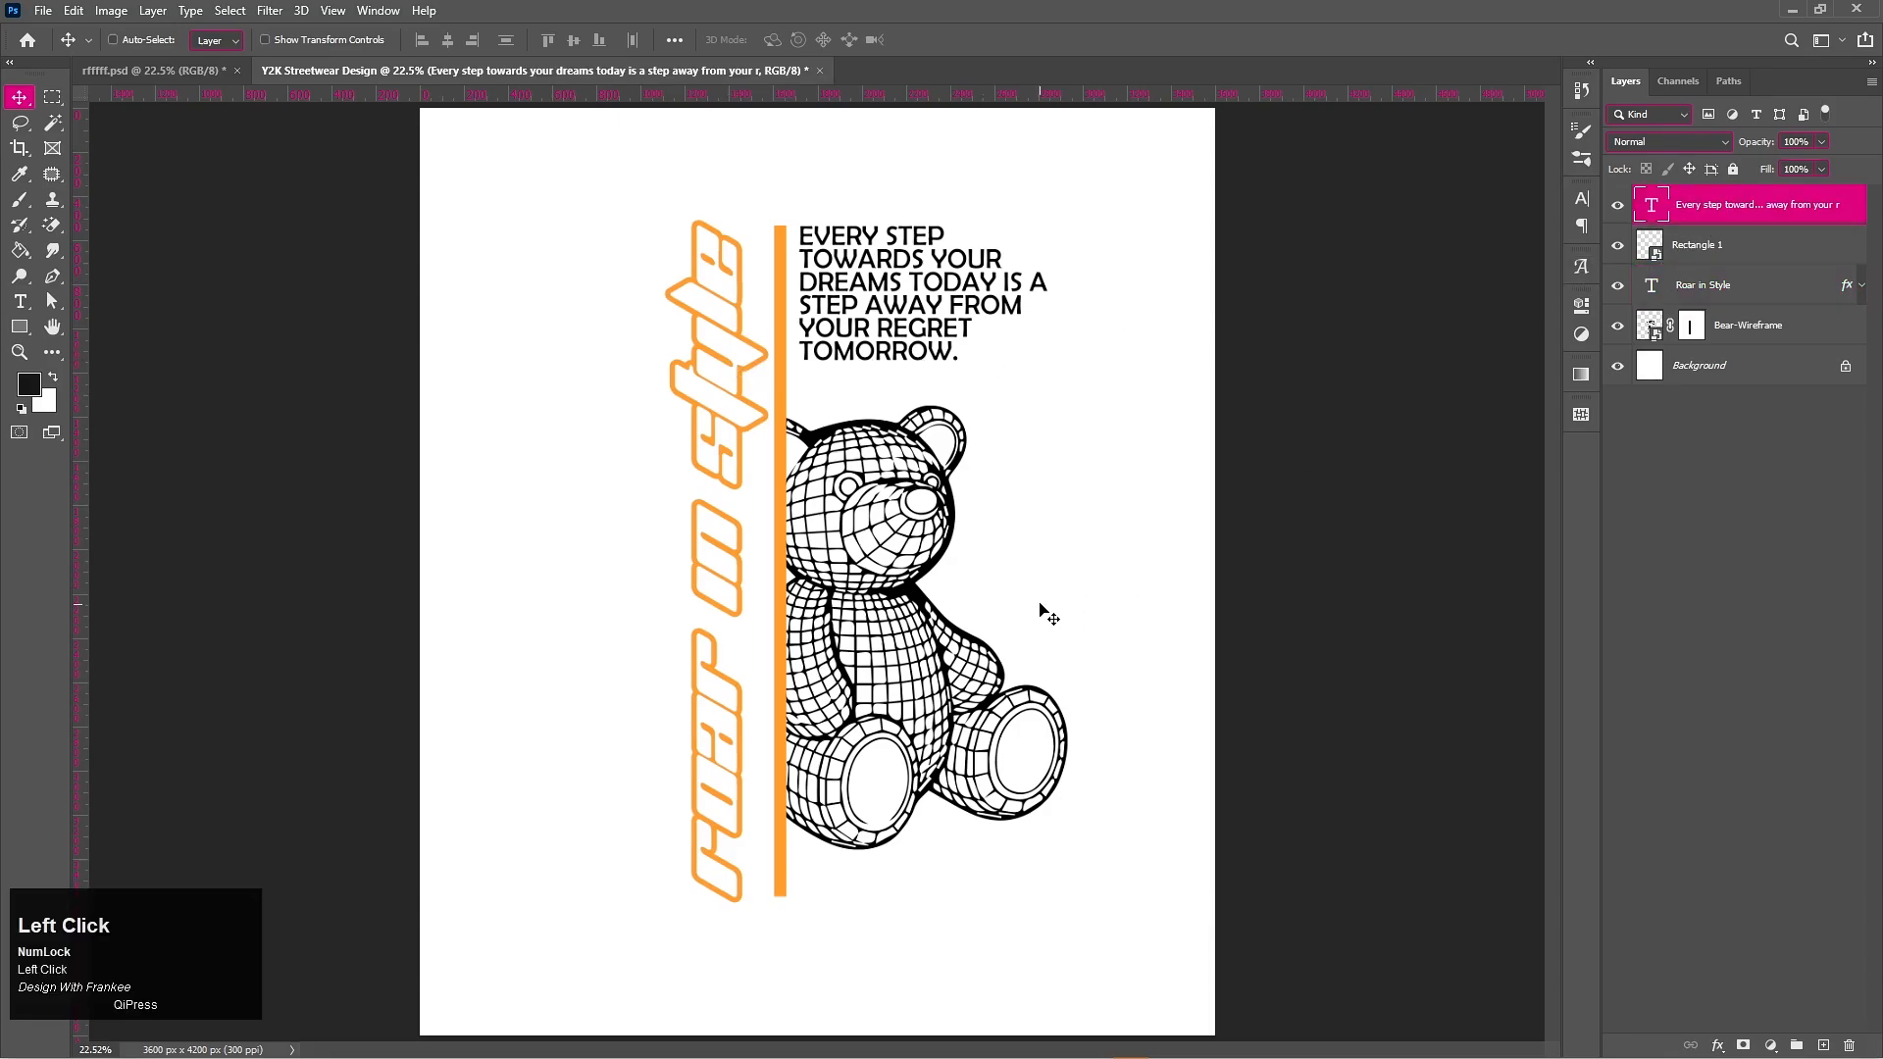
pyautogui.click(878, 1048)
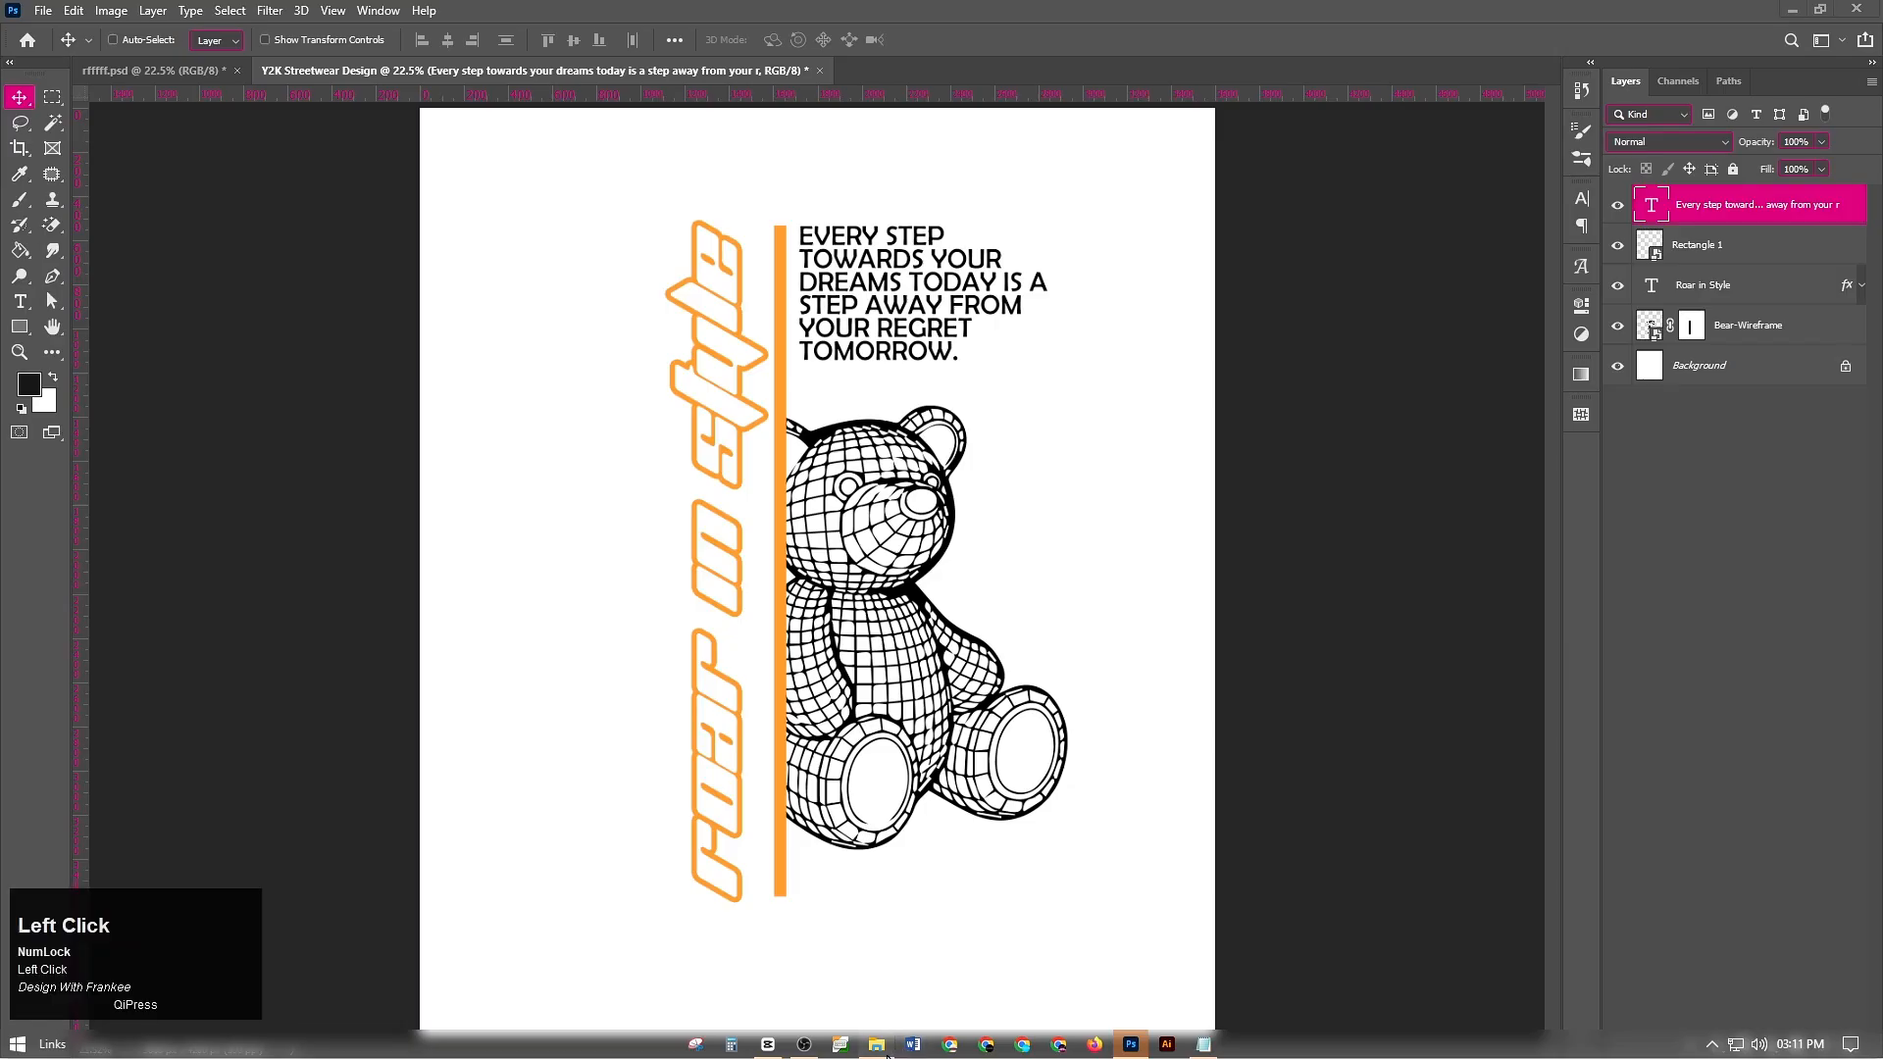
pyautogui.moveTo(687, 186); pyautogui.dragTo(992, 853)
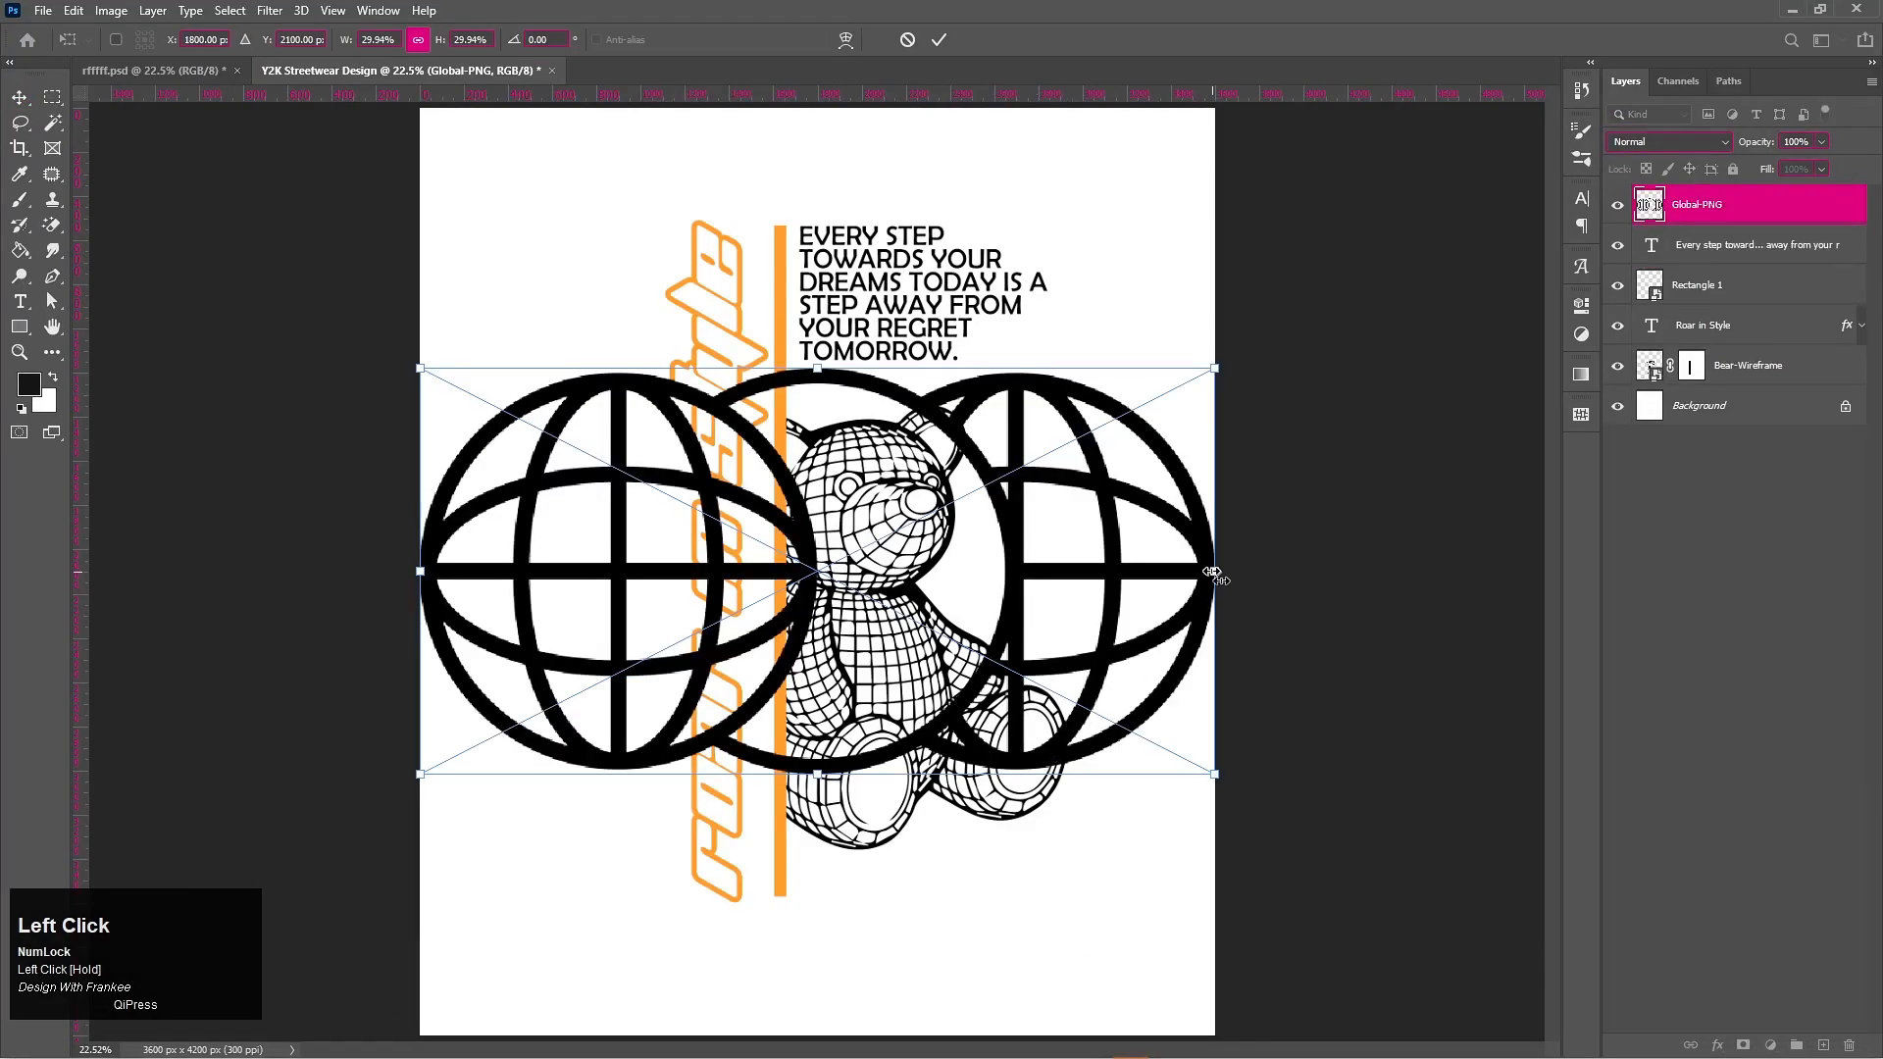
pyautogui.moveTo(1214, 574); pyautogui.dragTo(823, 946)
pyautogui.click(914, 826)
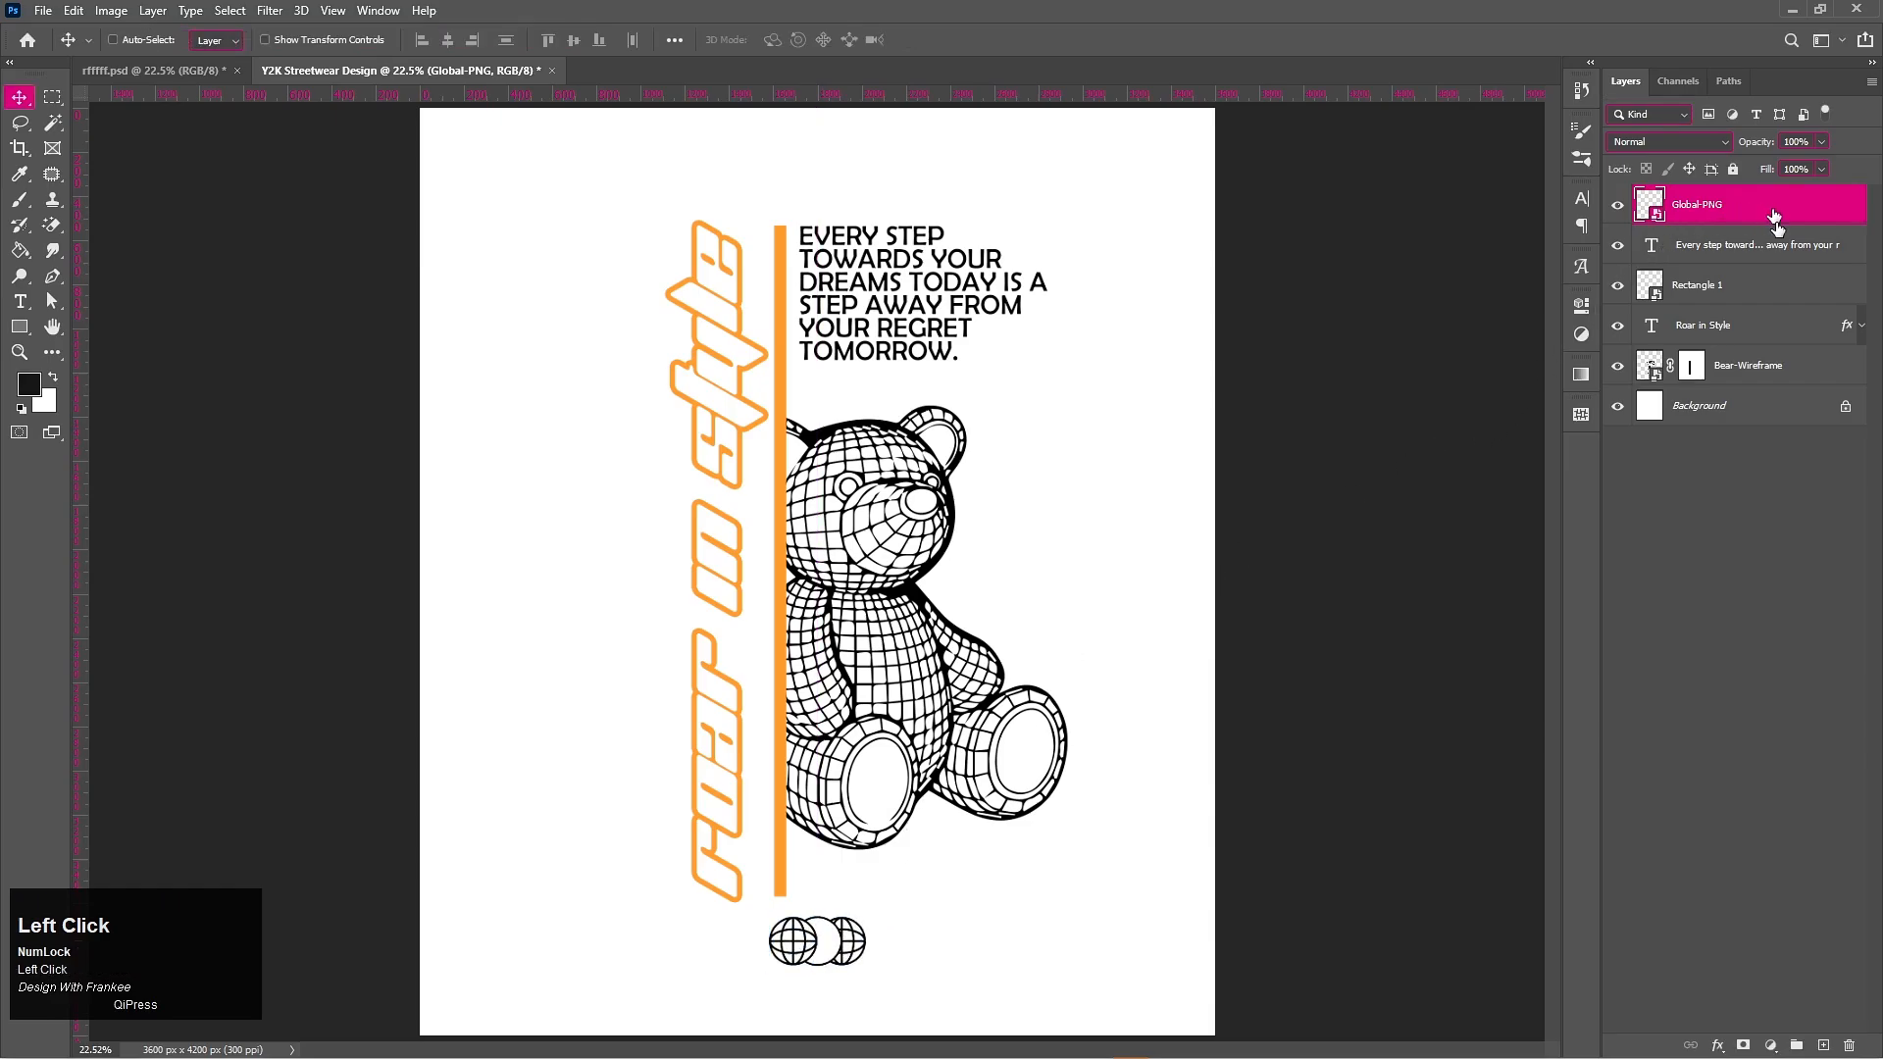
# Step: Apply an orange (fb912e) Color Overlay at 100% opacity to the Global-PNG layer and collapse its effects list
pyautogui.click(1617, 327)
pyautogui.click(1617, 328)
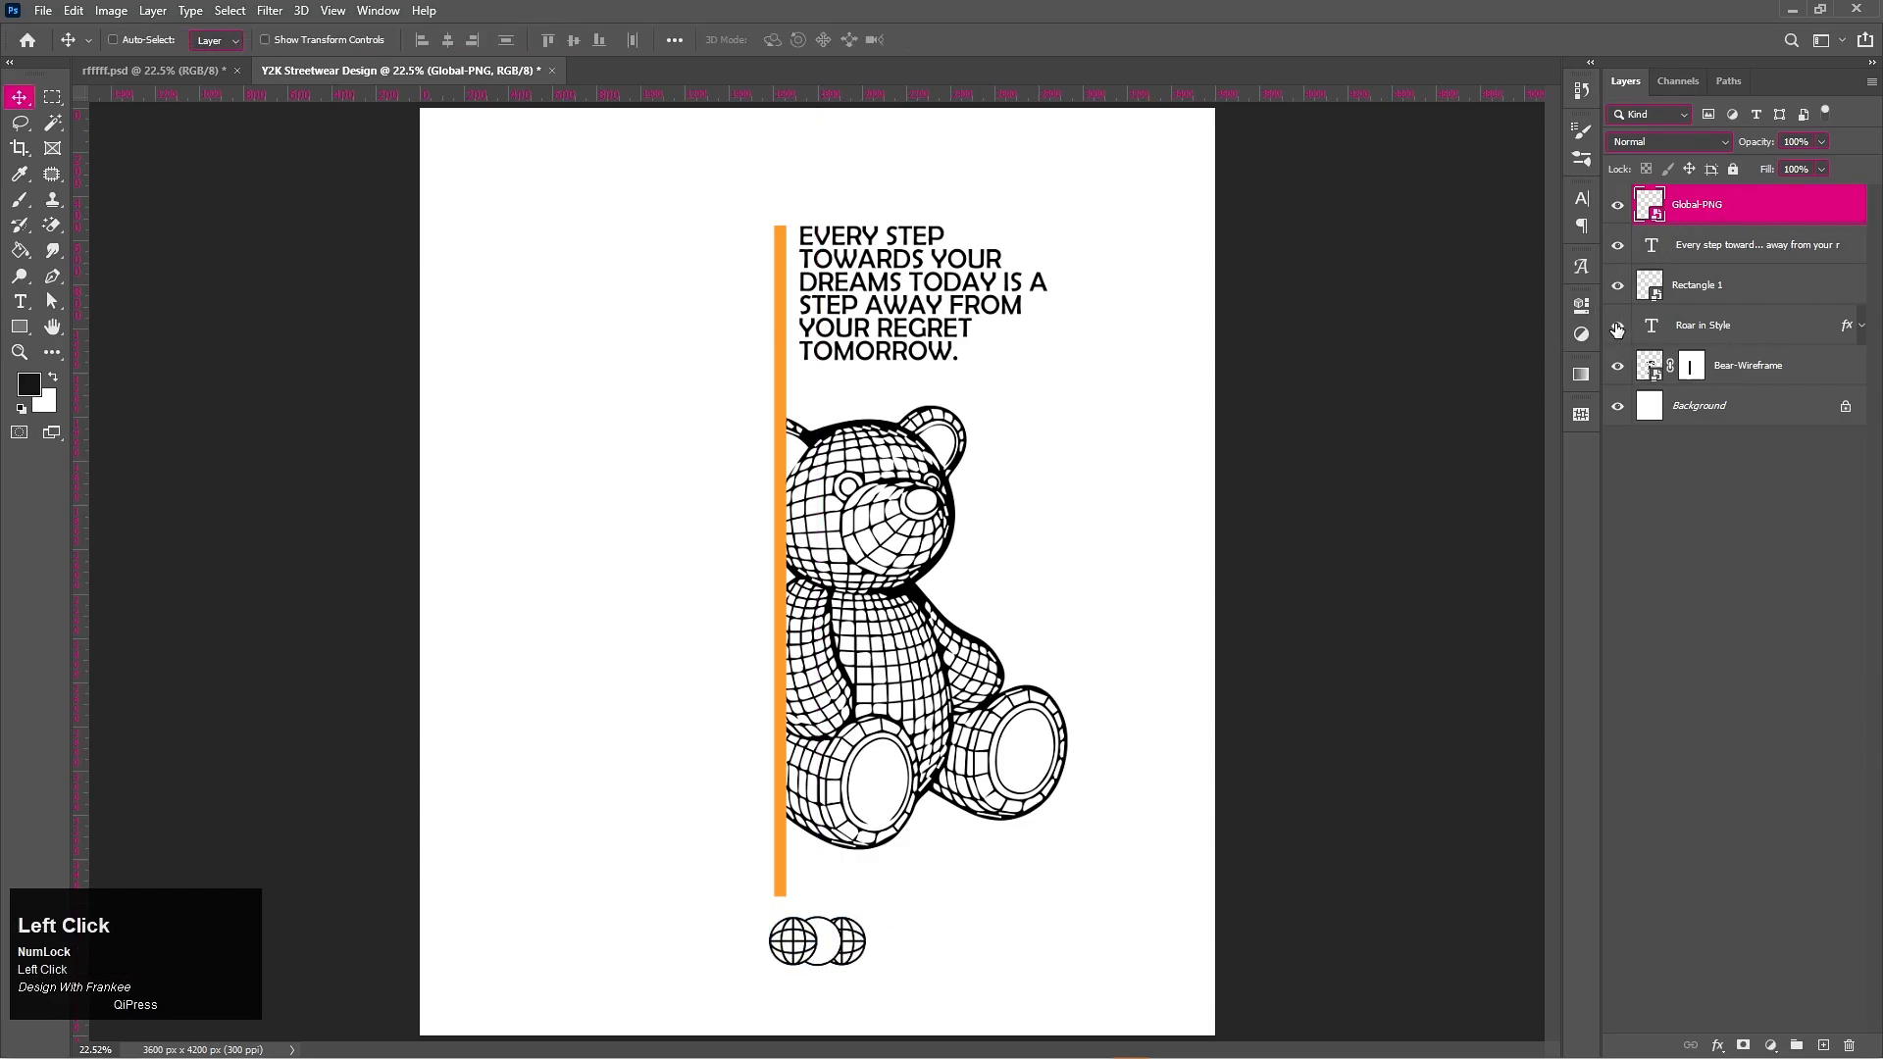
pyautogui.rightClick(1738, 214)
pyautogui.click(1724, 218)
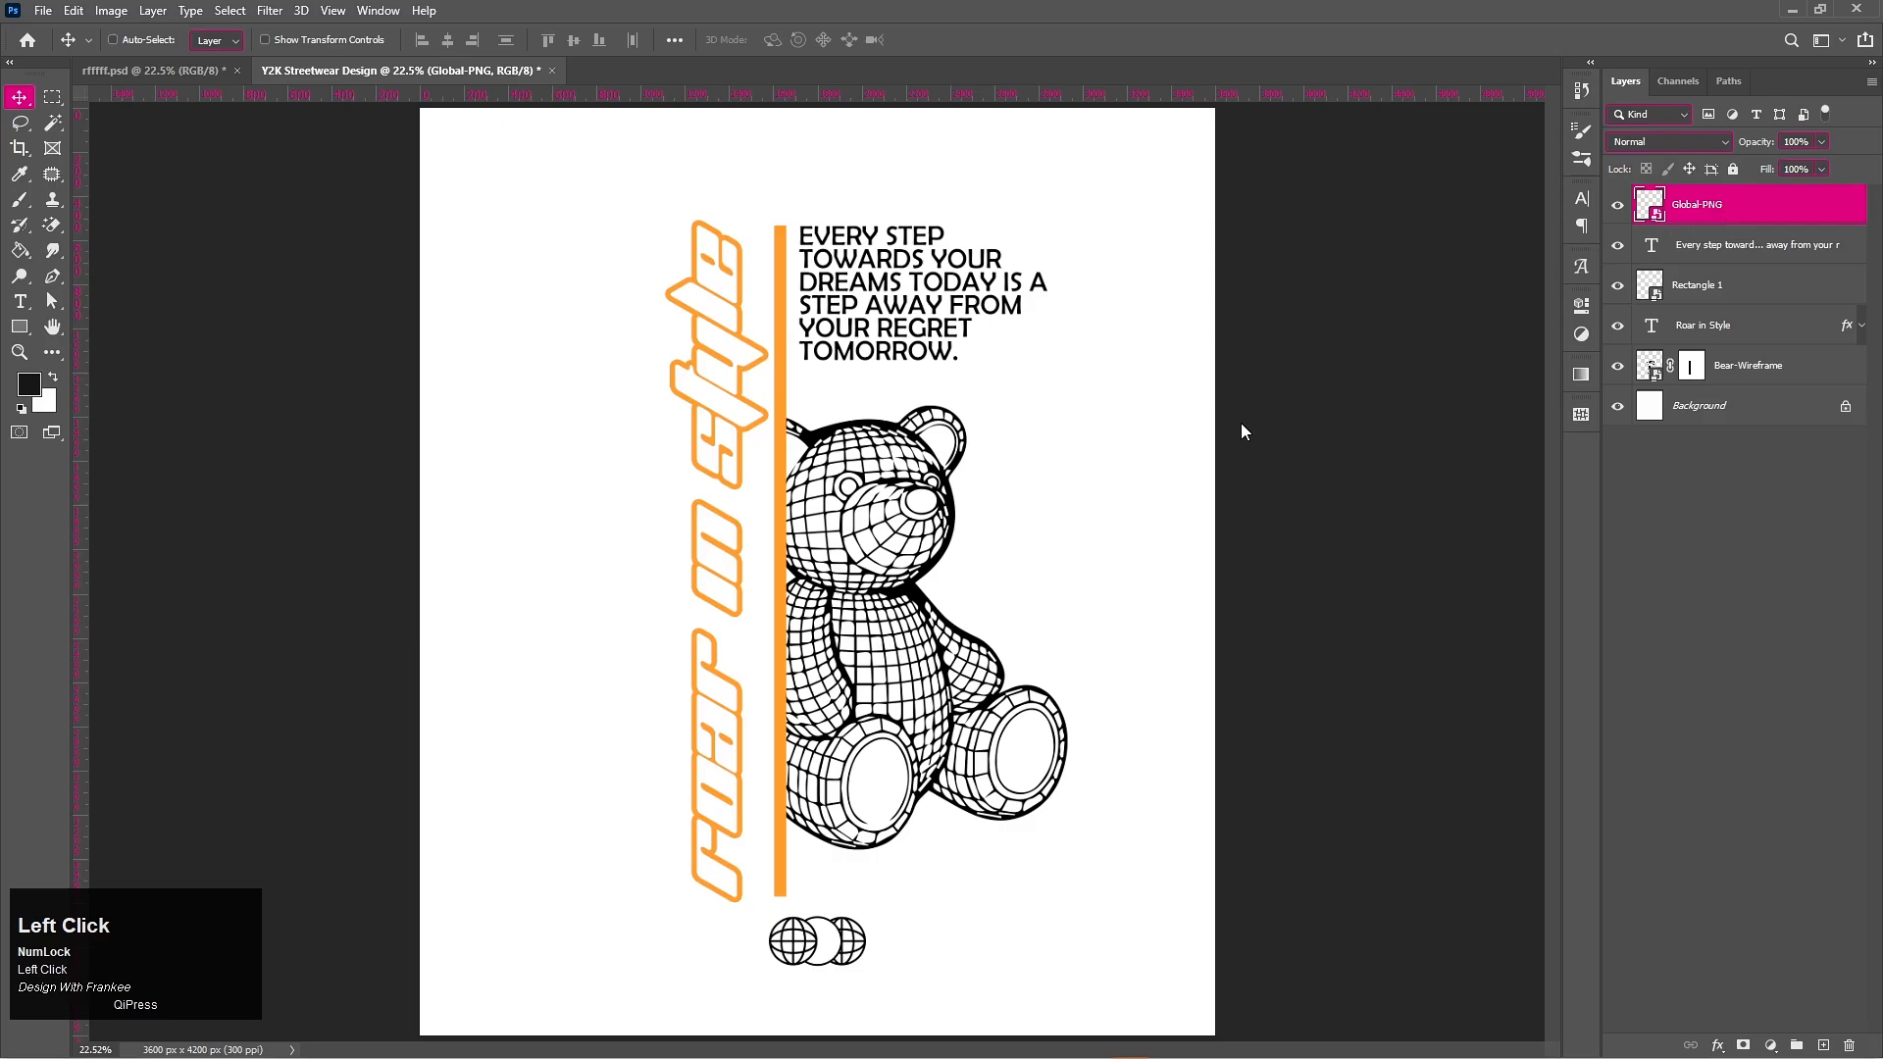
pyautogui.click(1209, 522)
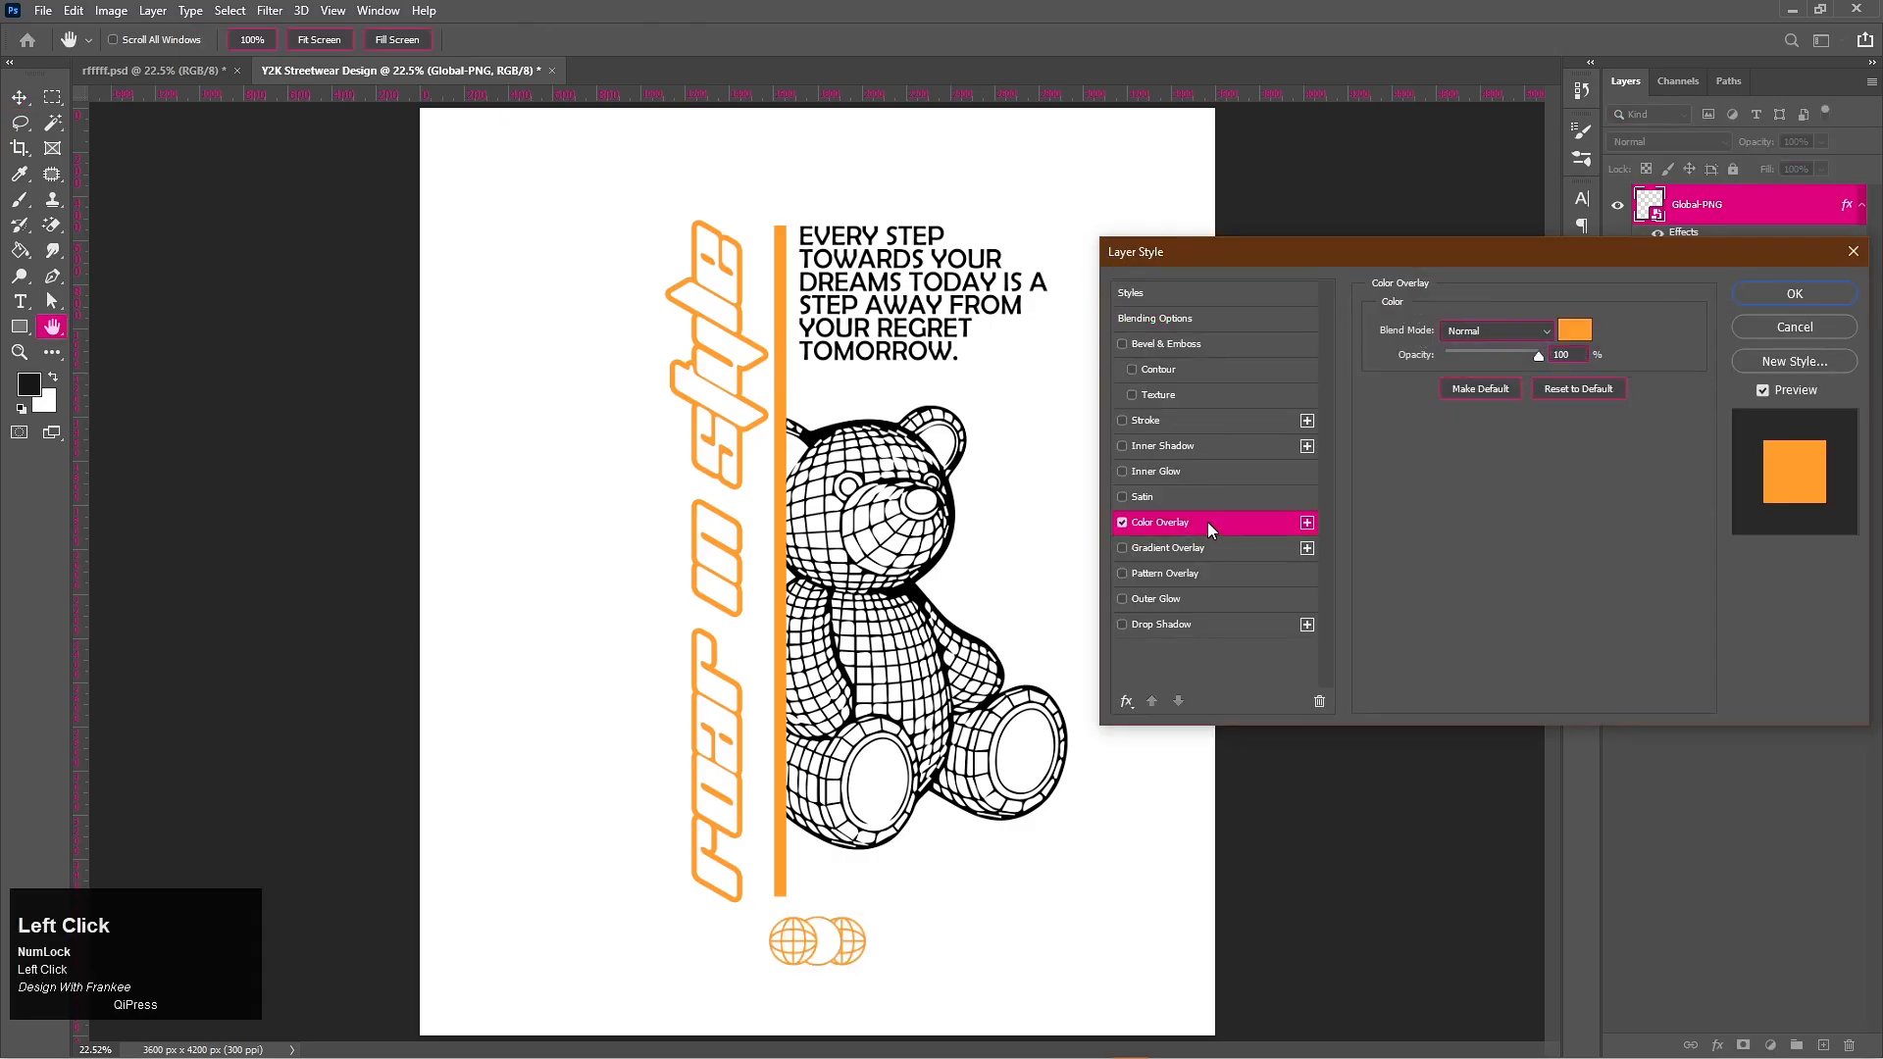
pyautogui.click(1572, 334)
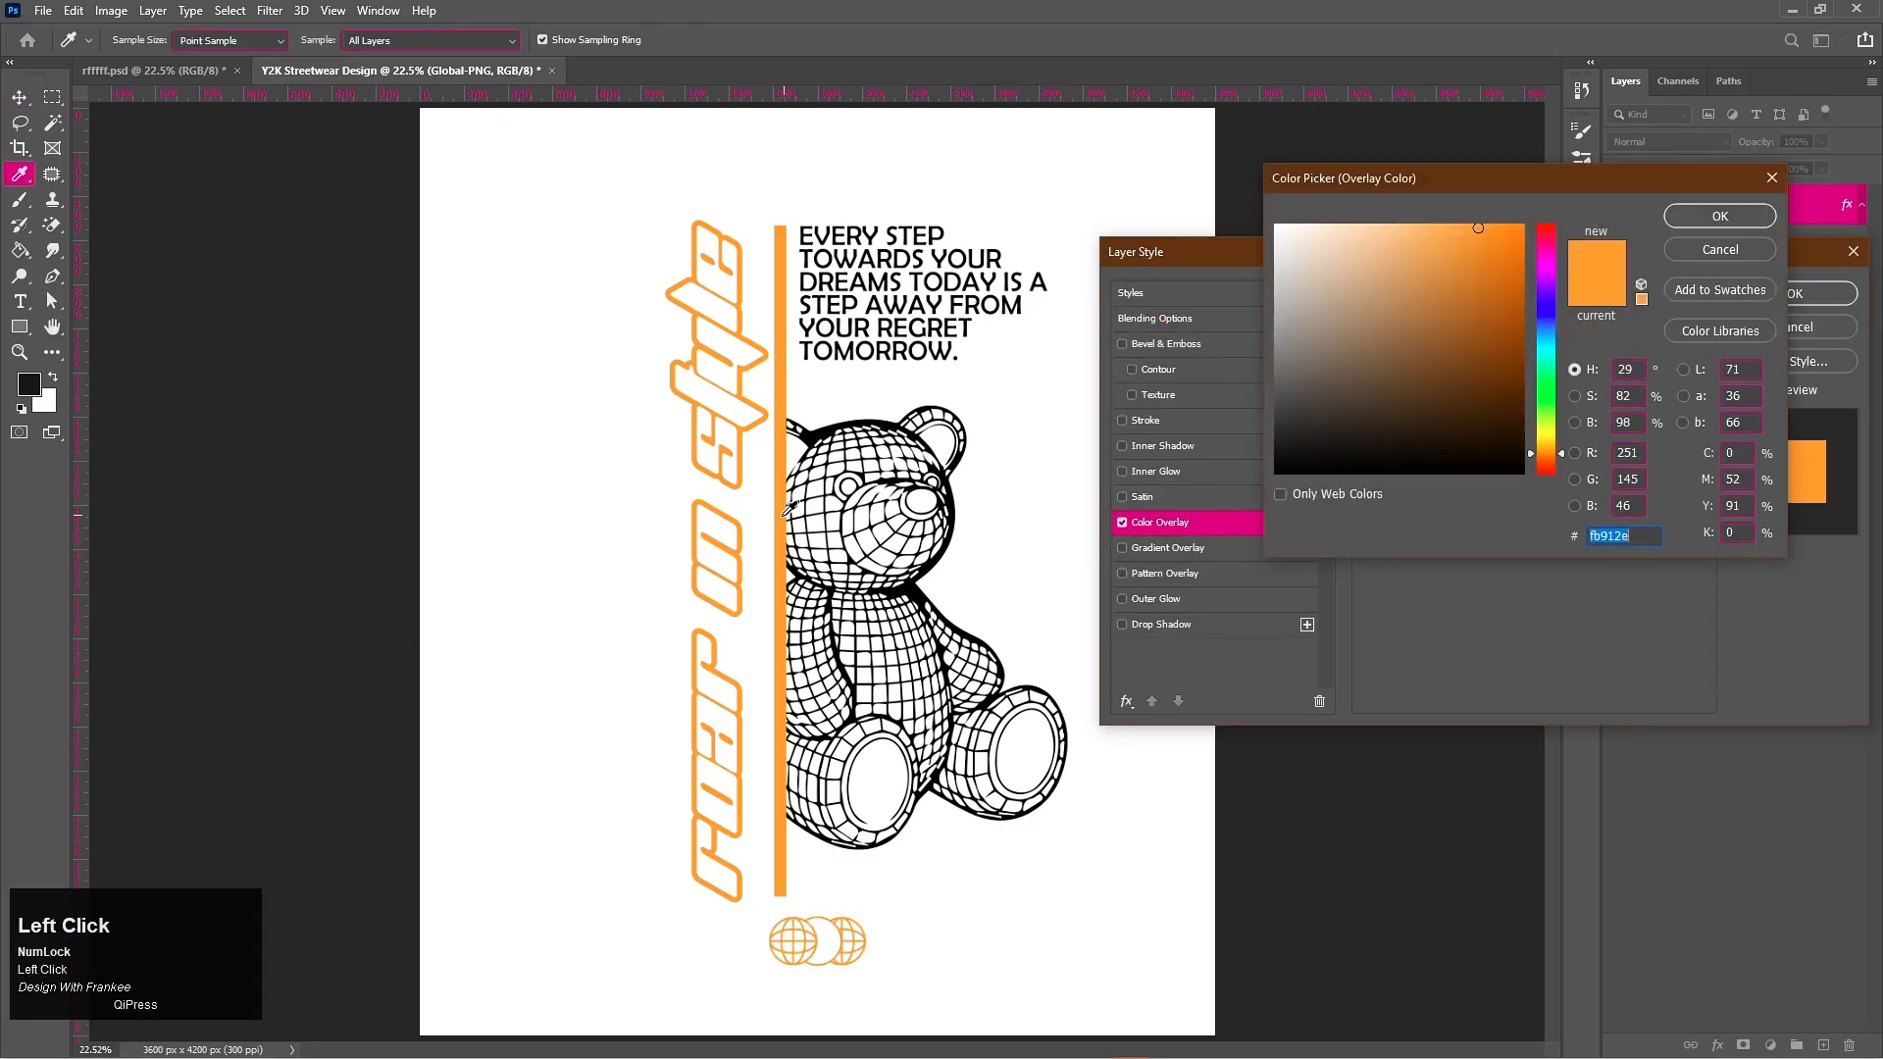
pyautogui.click(1703, 218)
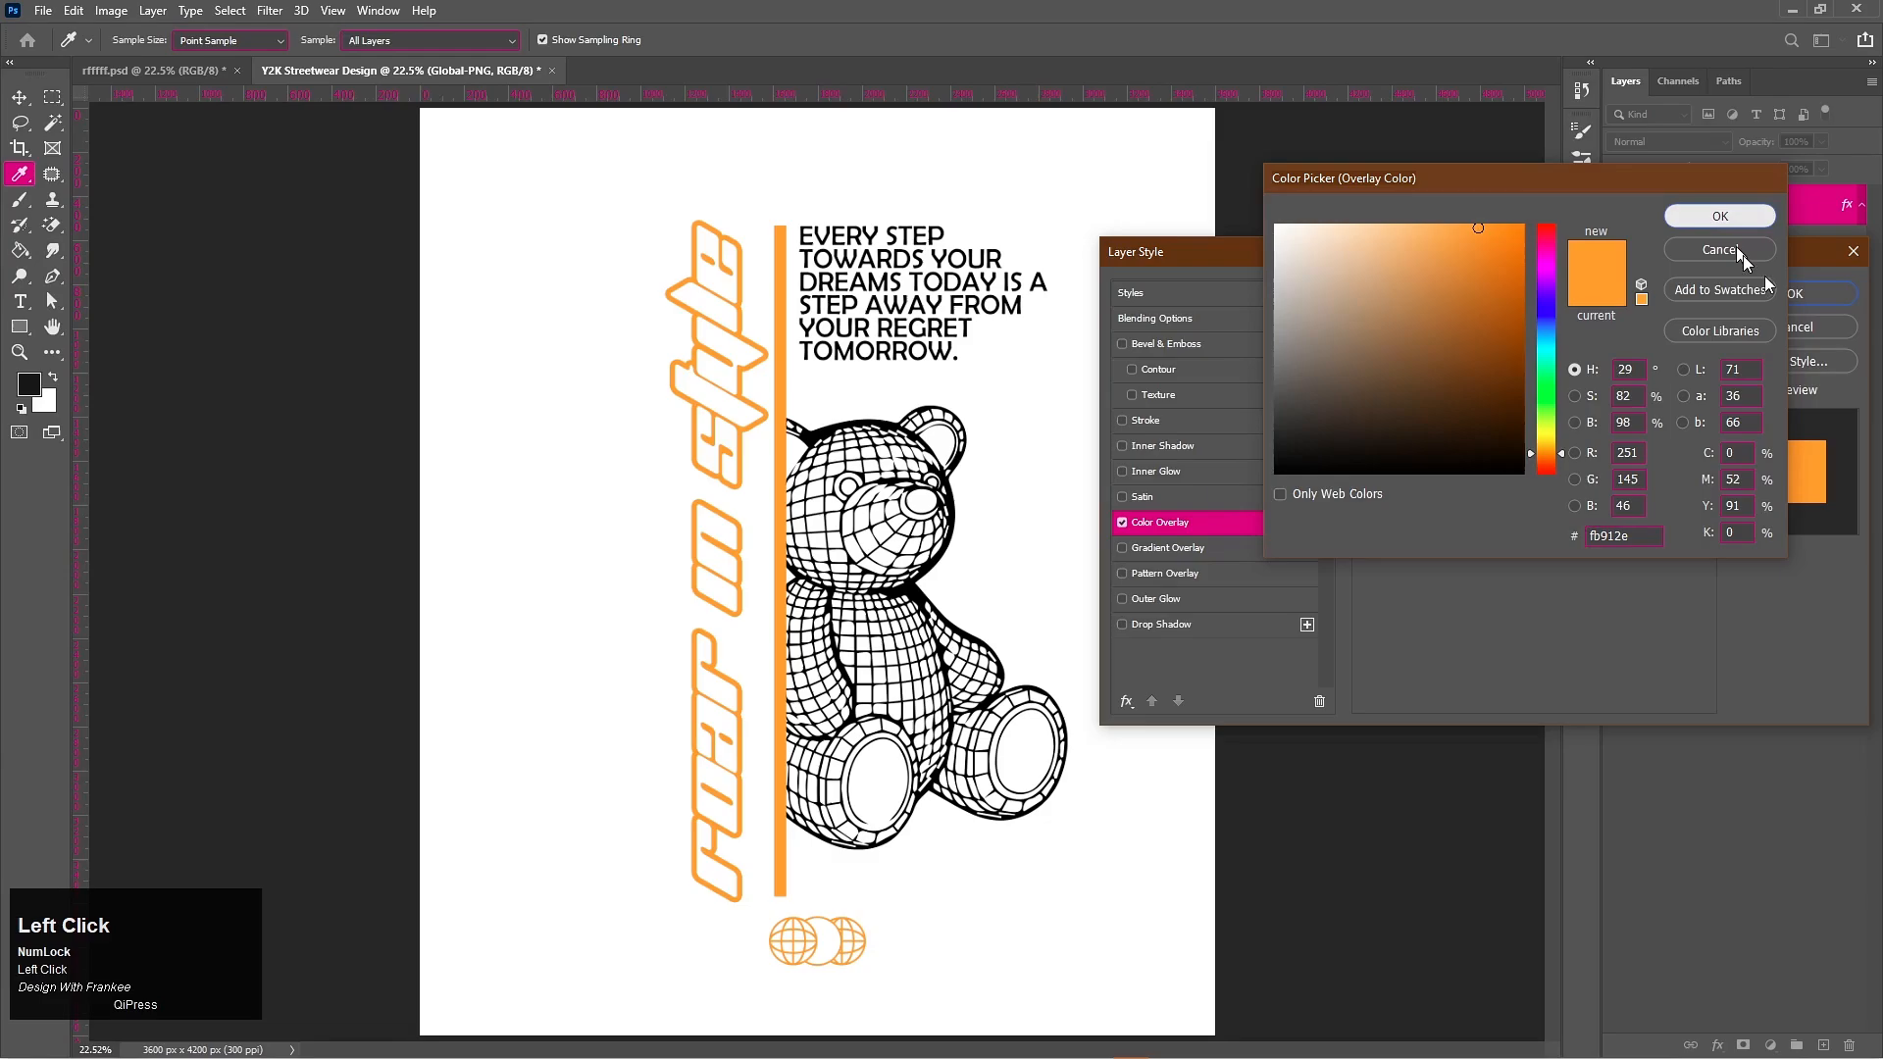
pyautogui.click(1816, 293)
pyautogui.click(1860, 206)
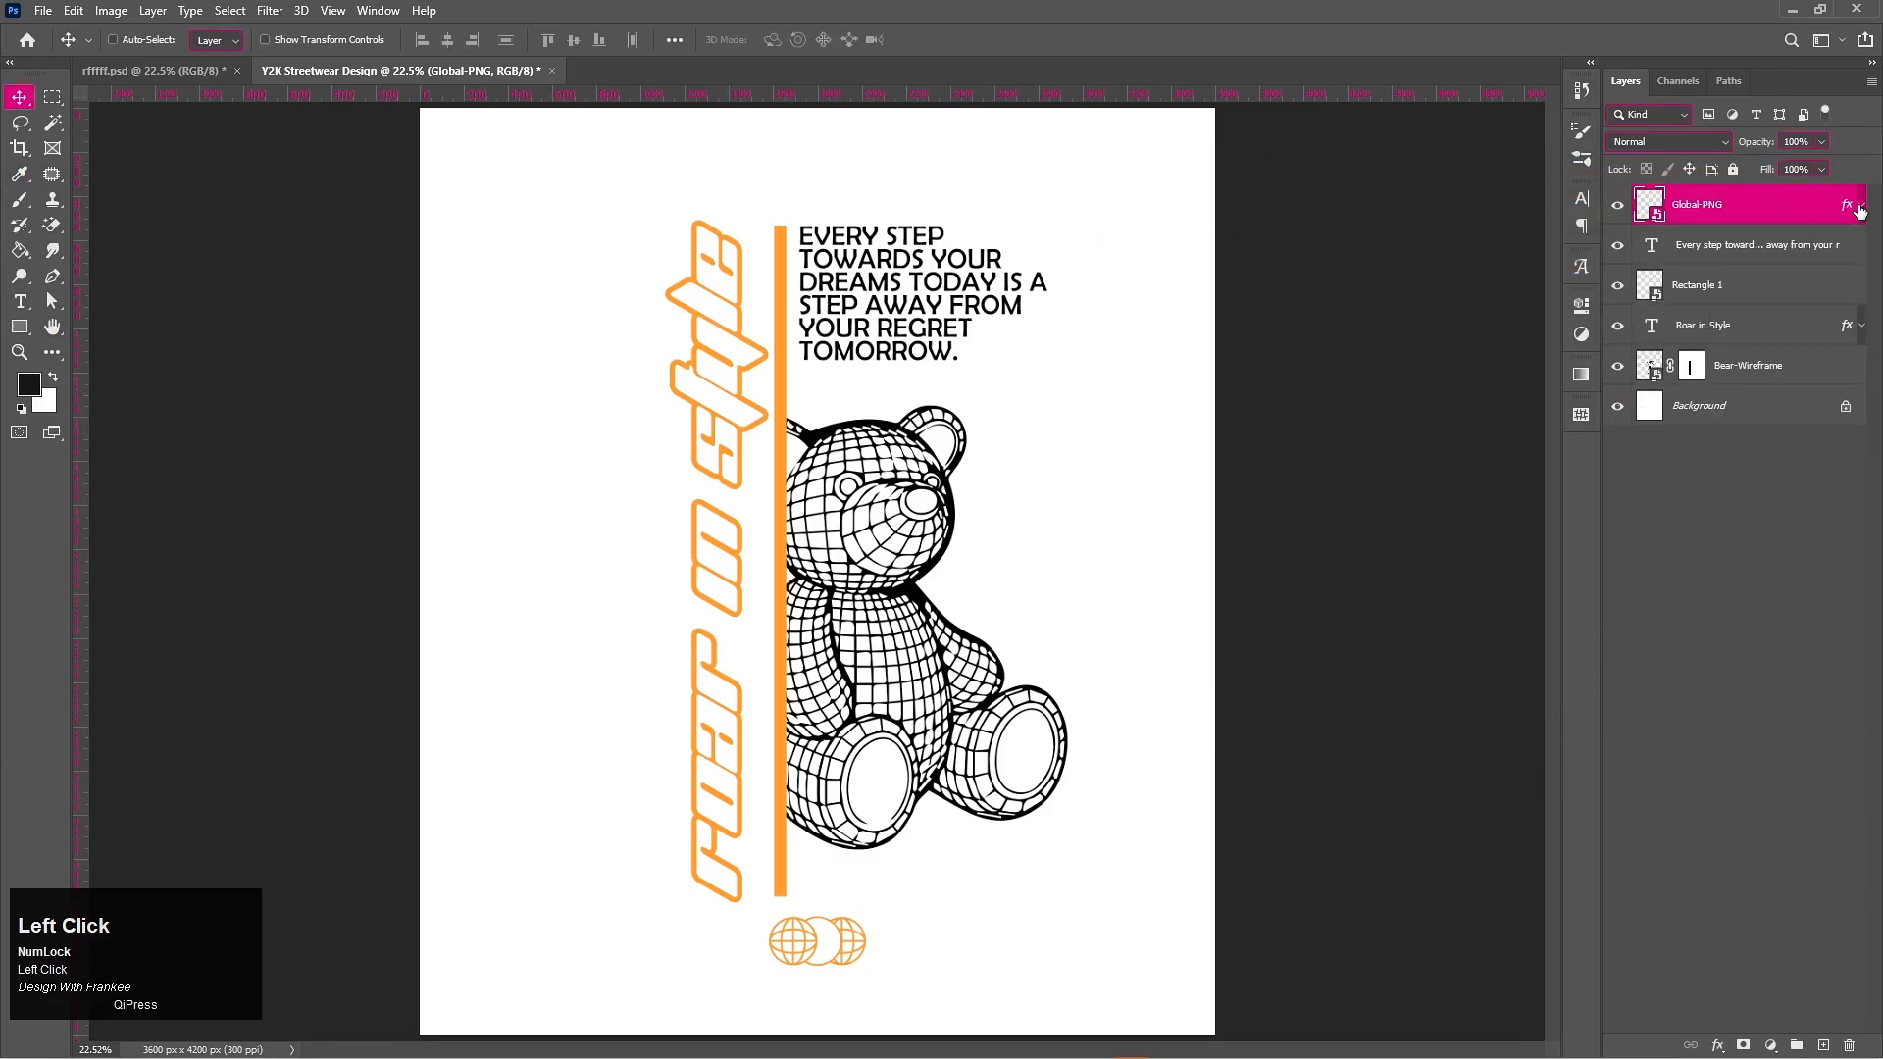
# Step: Duplicate the globe layer in place and group all layers above the background
pyautogui.hotkey('ctrl', 'j')
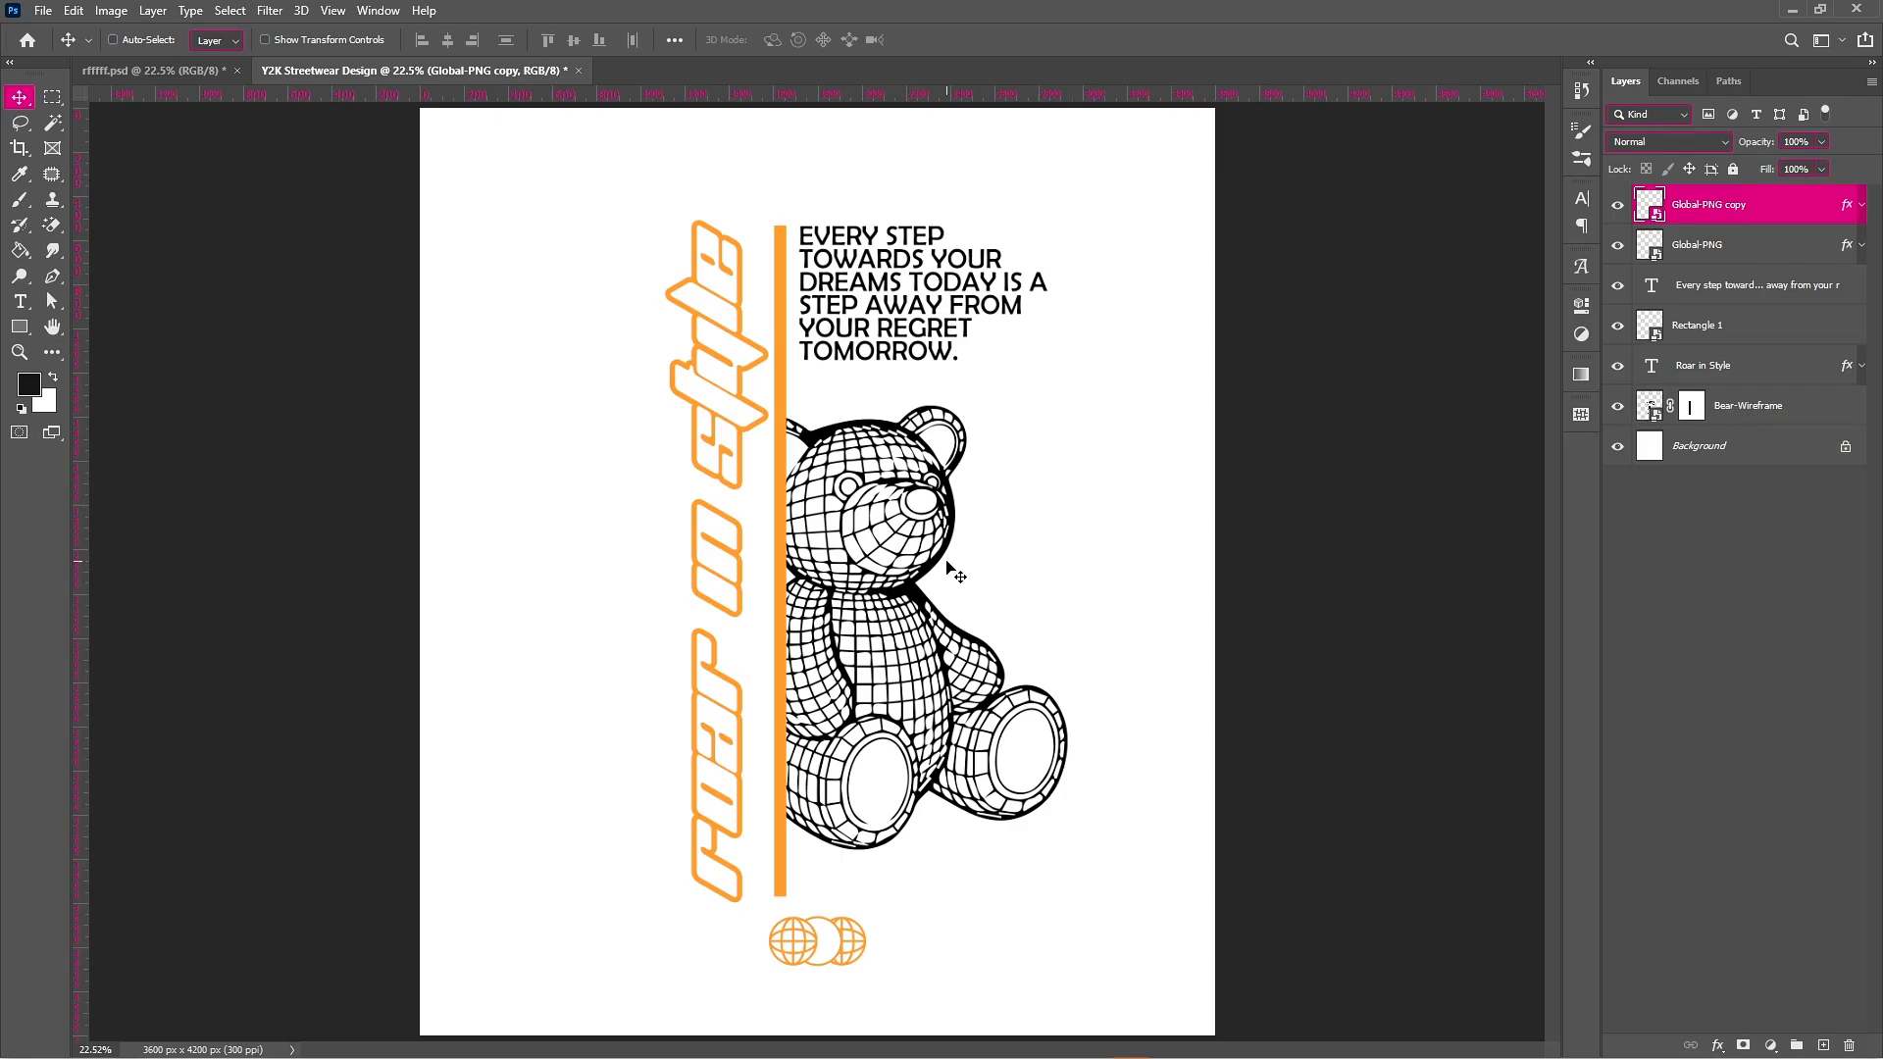
pyautogui.keyDown('shift'); pyautogui.click(1736, 417); pyautogui.keyUp('shift')
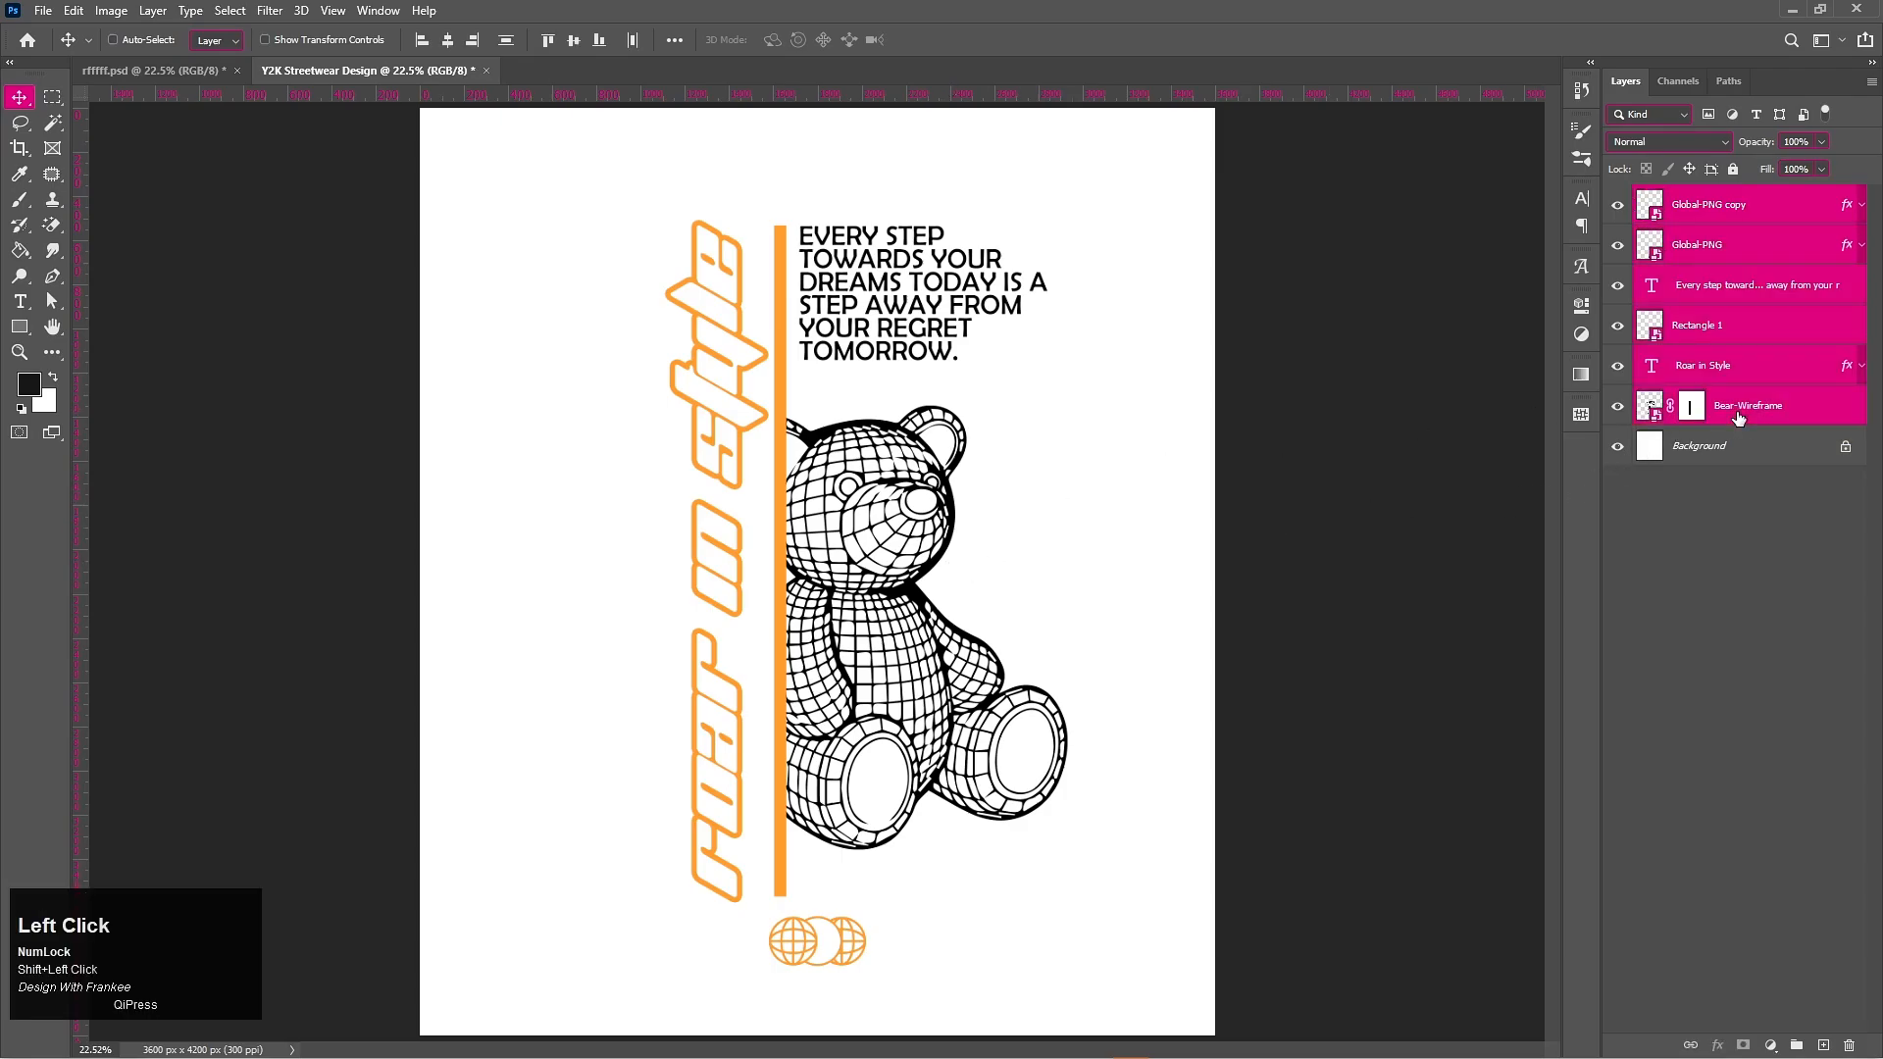
pyautogui.hotkey('ctrl', 'g')
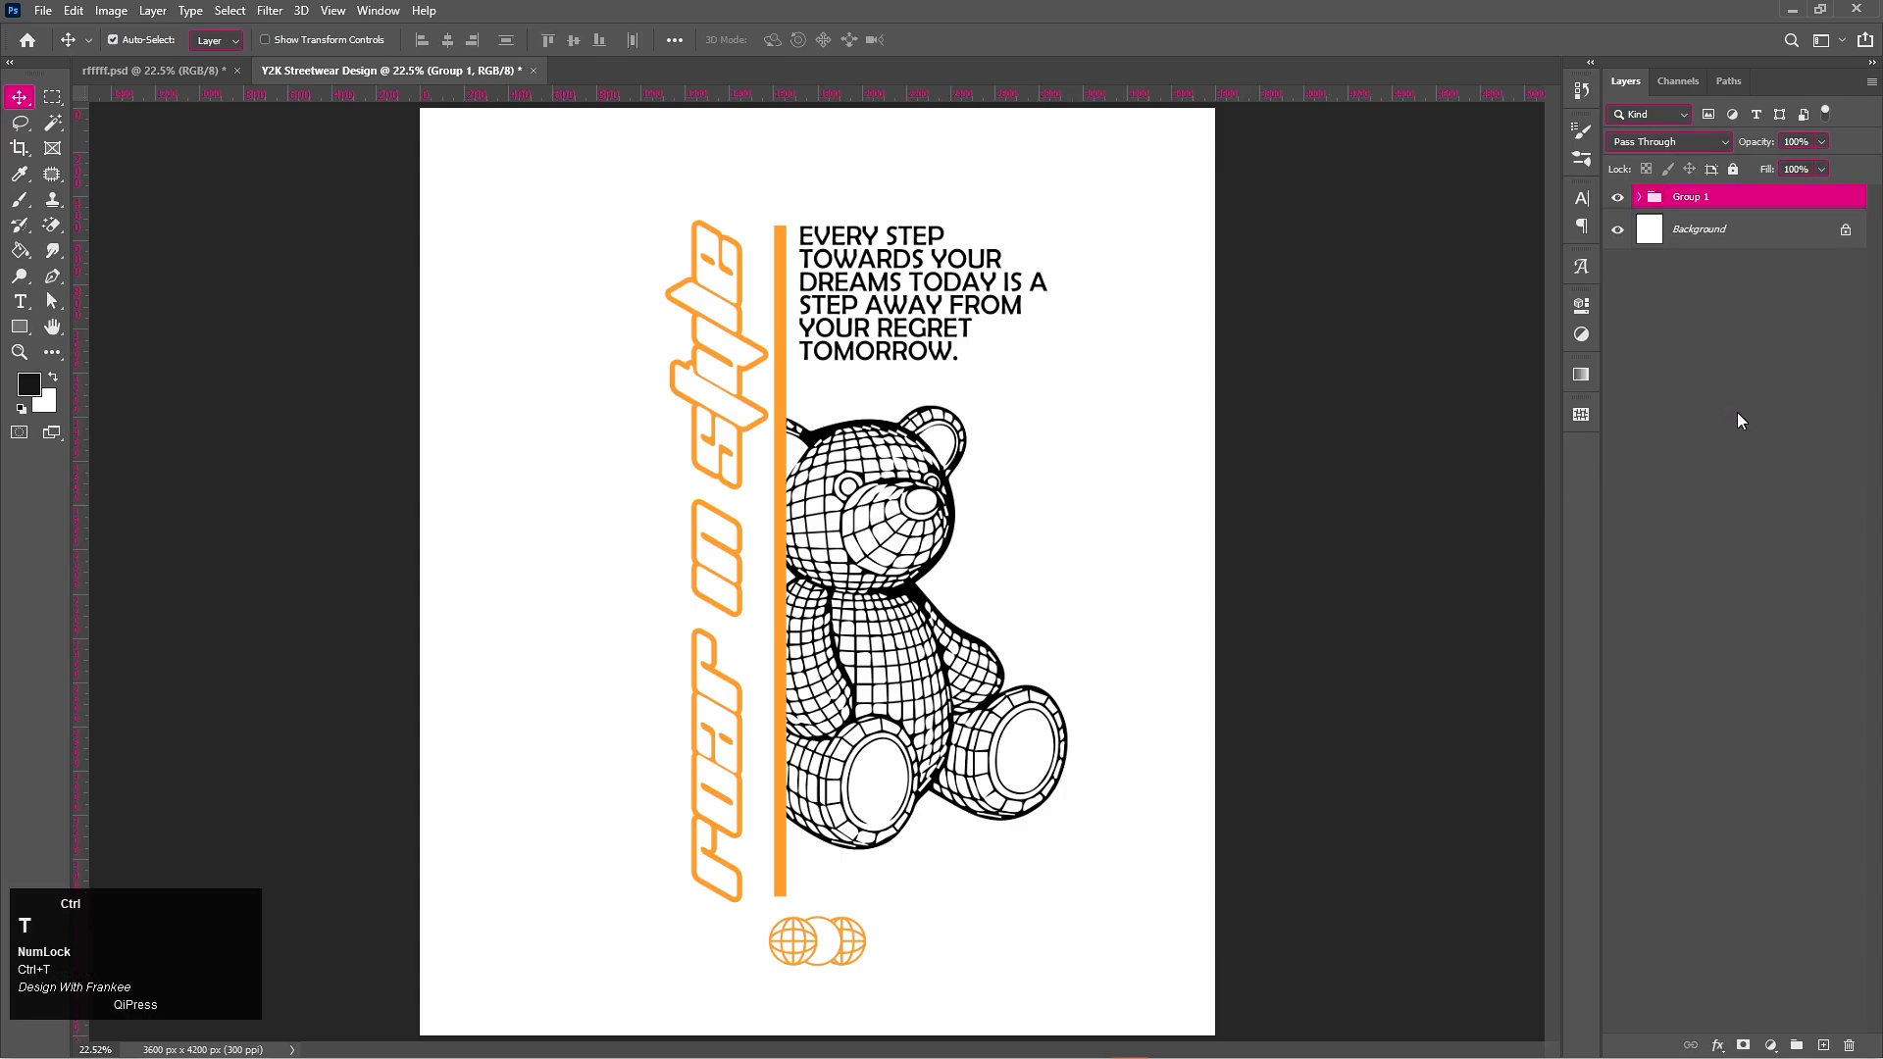
# Step: Scale up the grouped artwork to nearly fill the canvas height and reposition it, checking it by toggling the group's visibility
pyautogui.hotkey('ctrl', 't')
pyautogui.moveTo(882, 626); pyautogui.dragTo(834, 603)
pyautogui.moveTo(1018, 572); pyautogui.dragTo(1050, 572)
pyautogui.moveTo(851, 583); pyautogui.dragTo(851, 579)
pyautogui.doubleClick(850, 579)
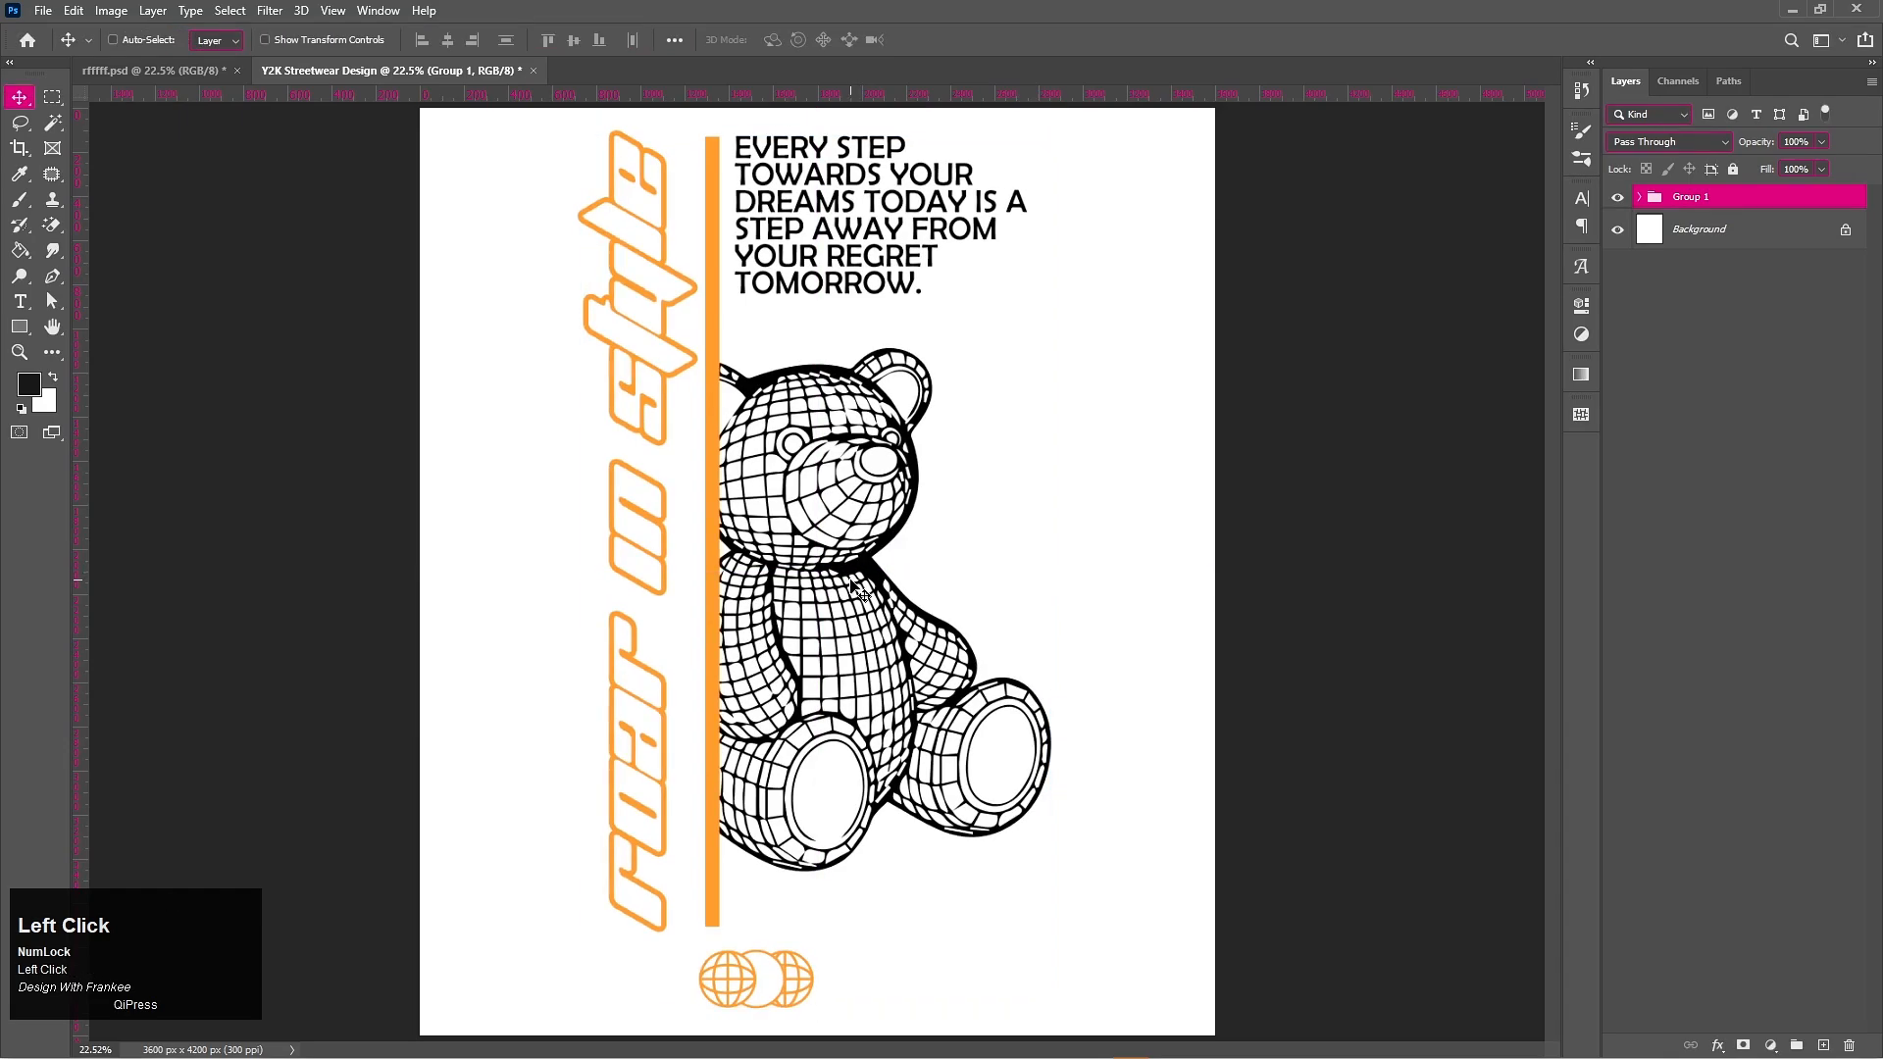
pyautogui.click(1620, 198)
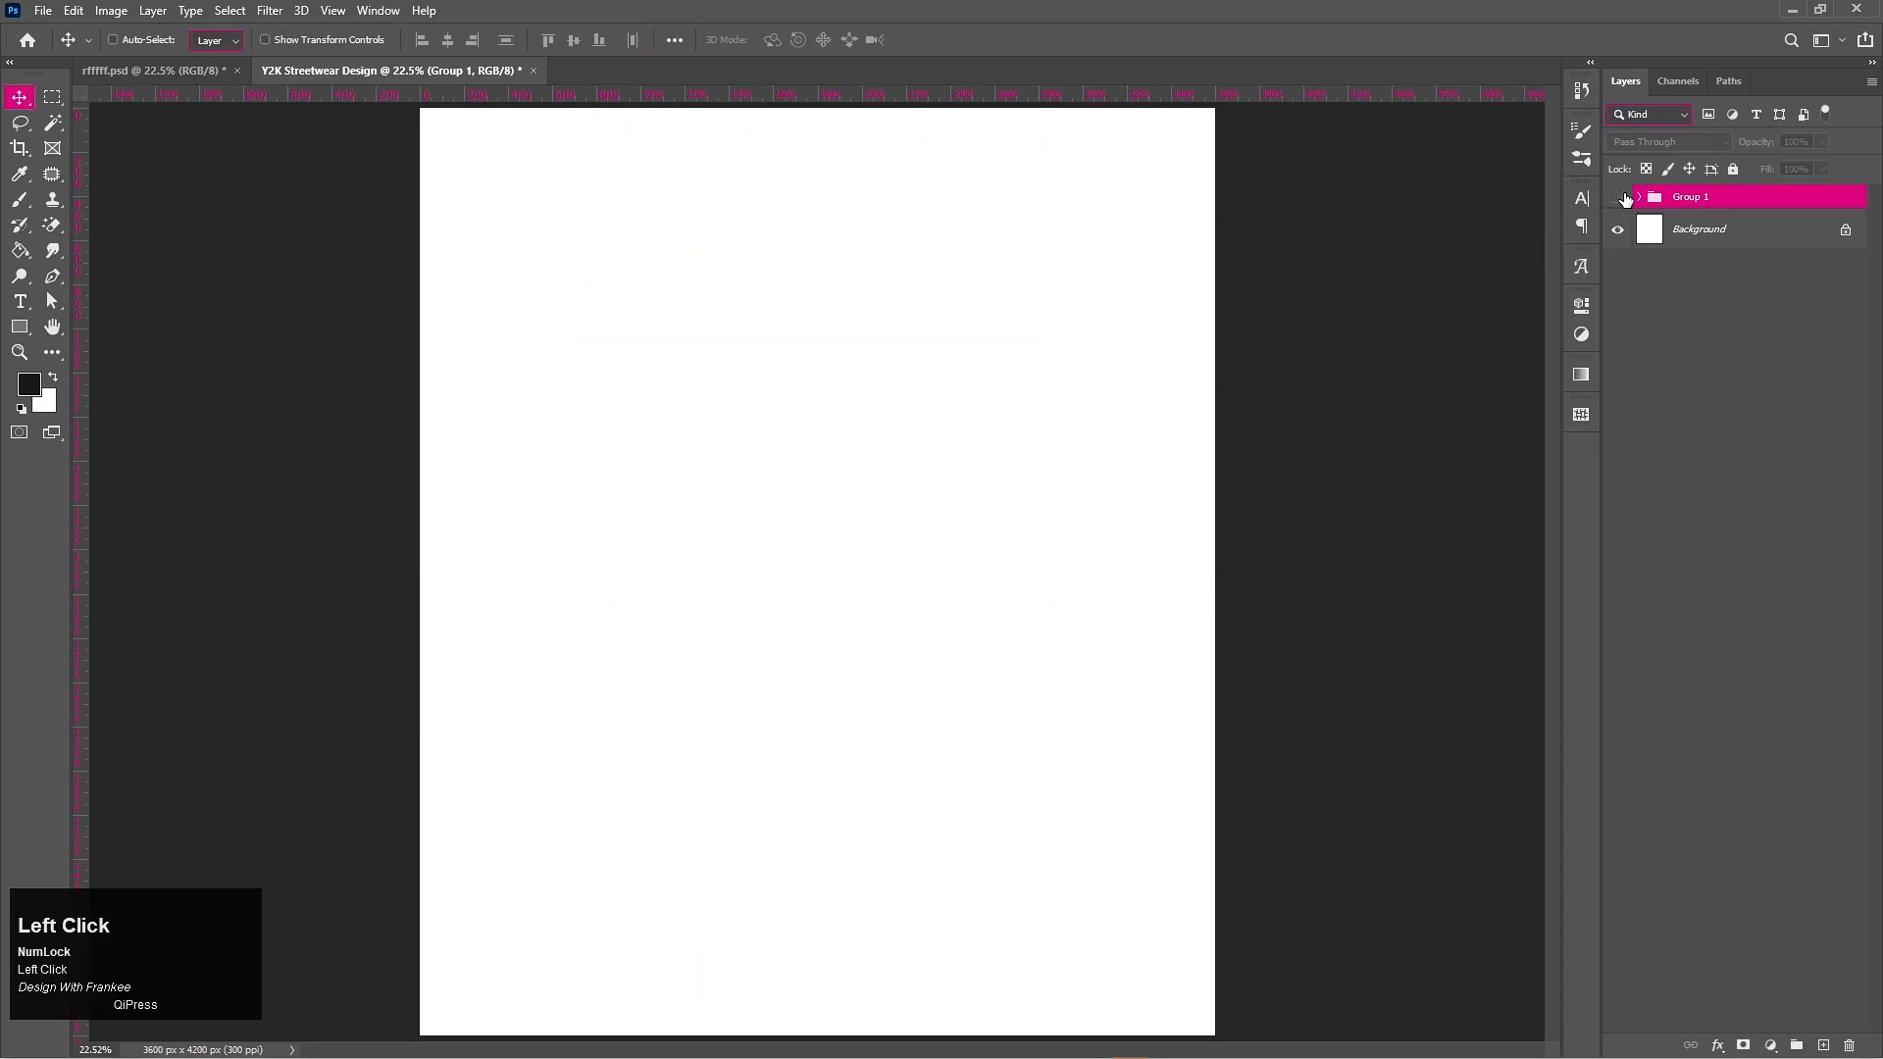
pyautogui.click(1619, 198)
# Step: Add the orange four-pointed star as the uppermost layer in Group 1 and place it beside the word "in"
pyautogui.click(1639, 197)
pyautogui.click(1708, 232)
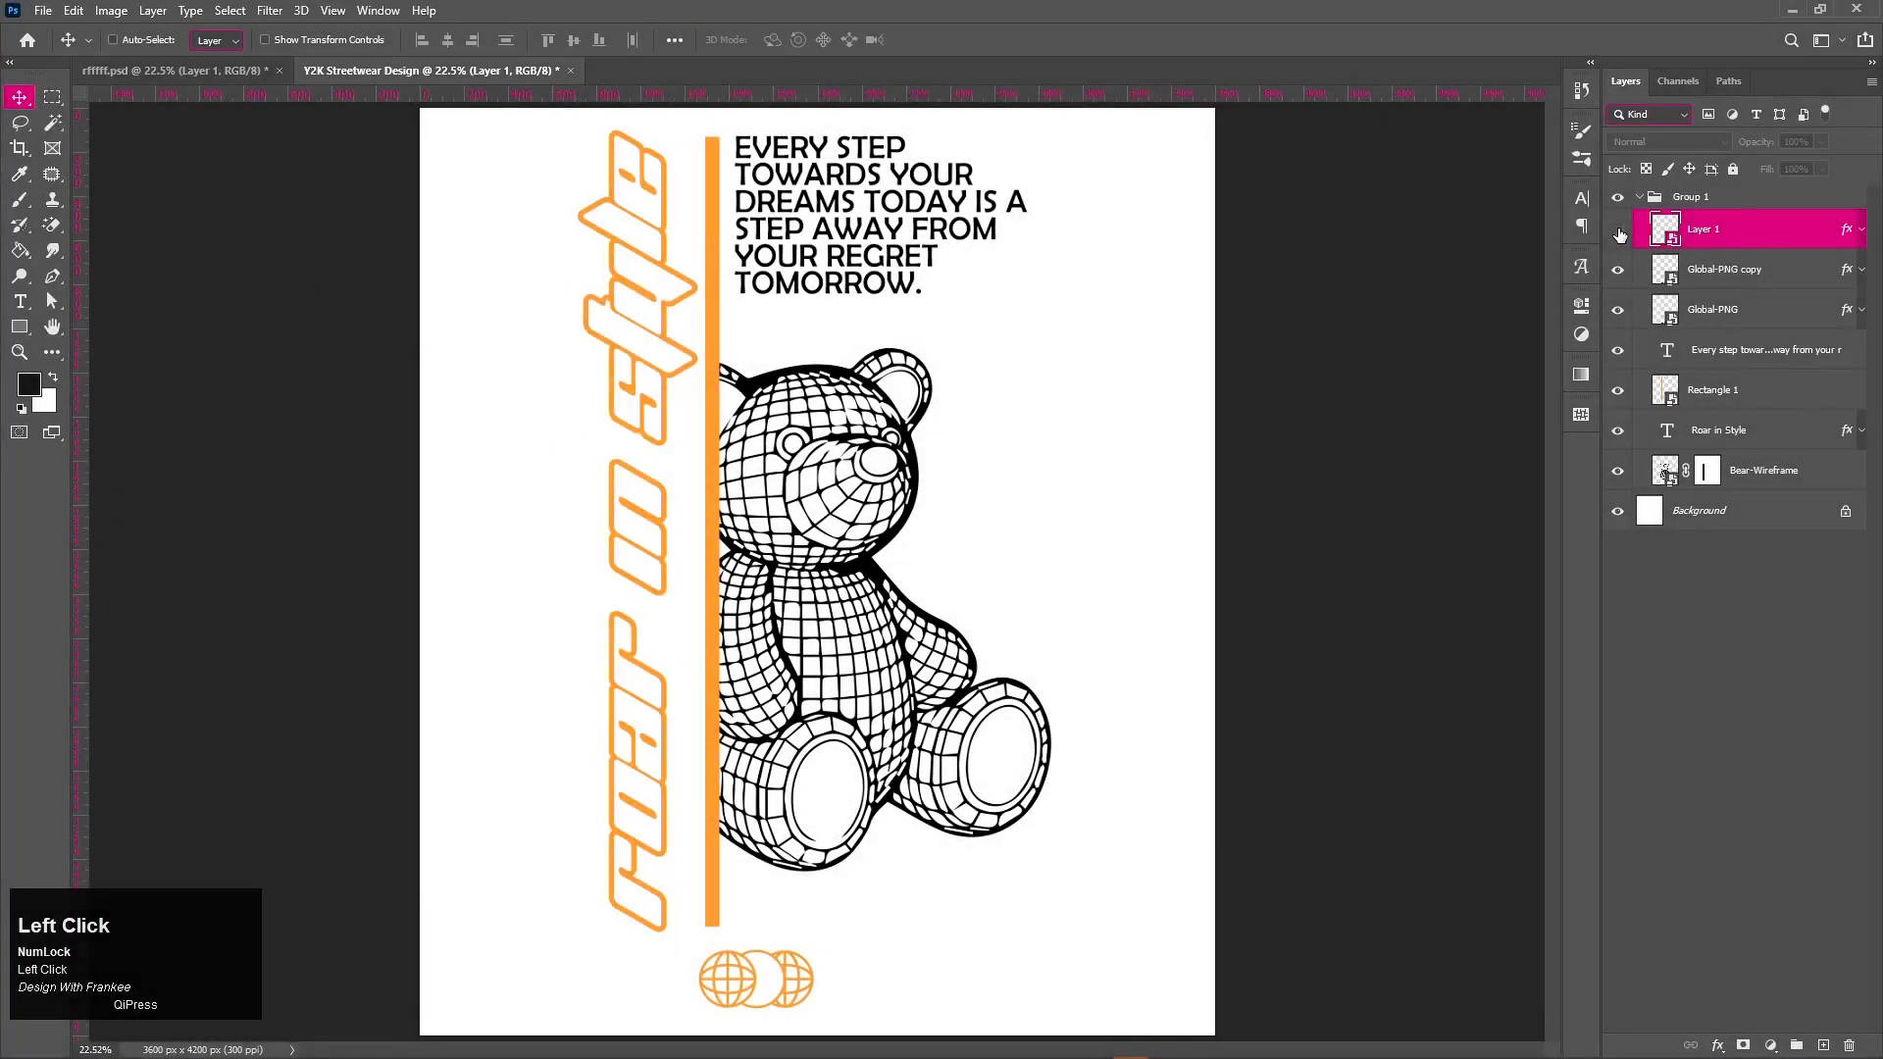
pyautogui.scroll(2, 547, 417)
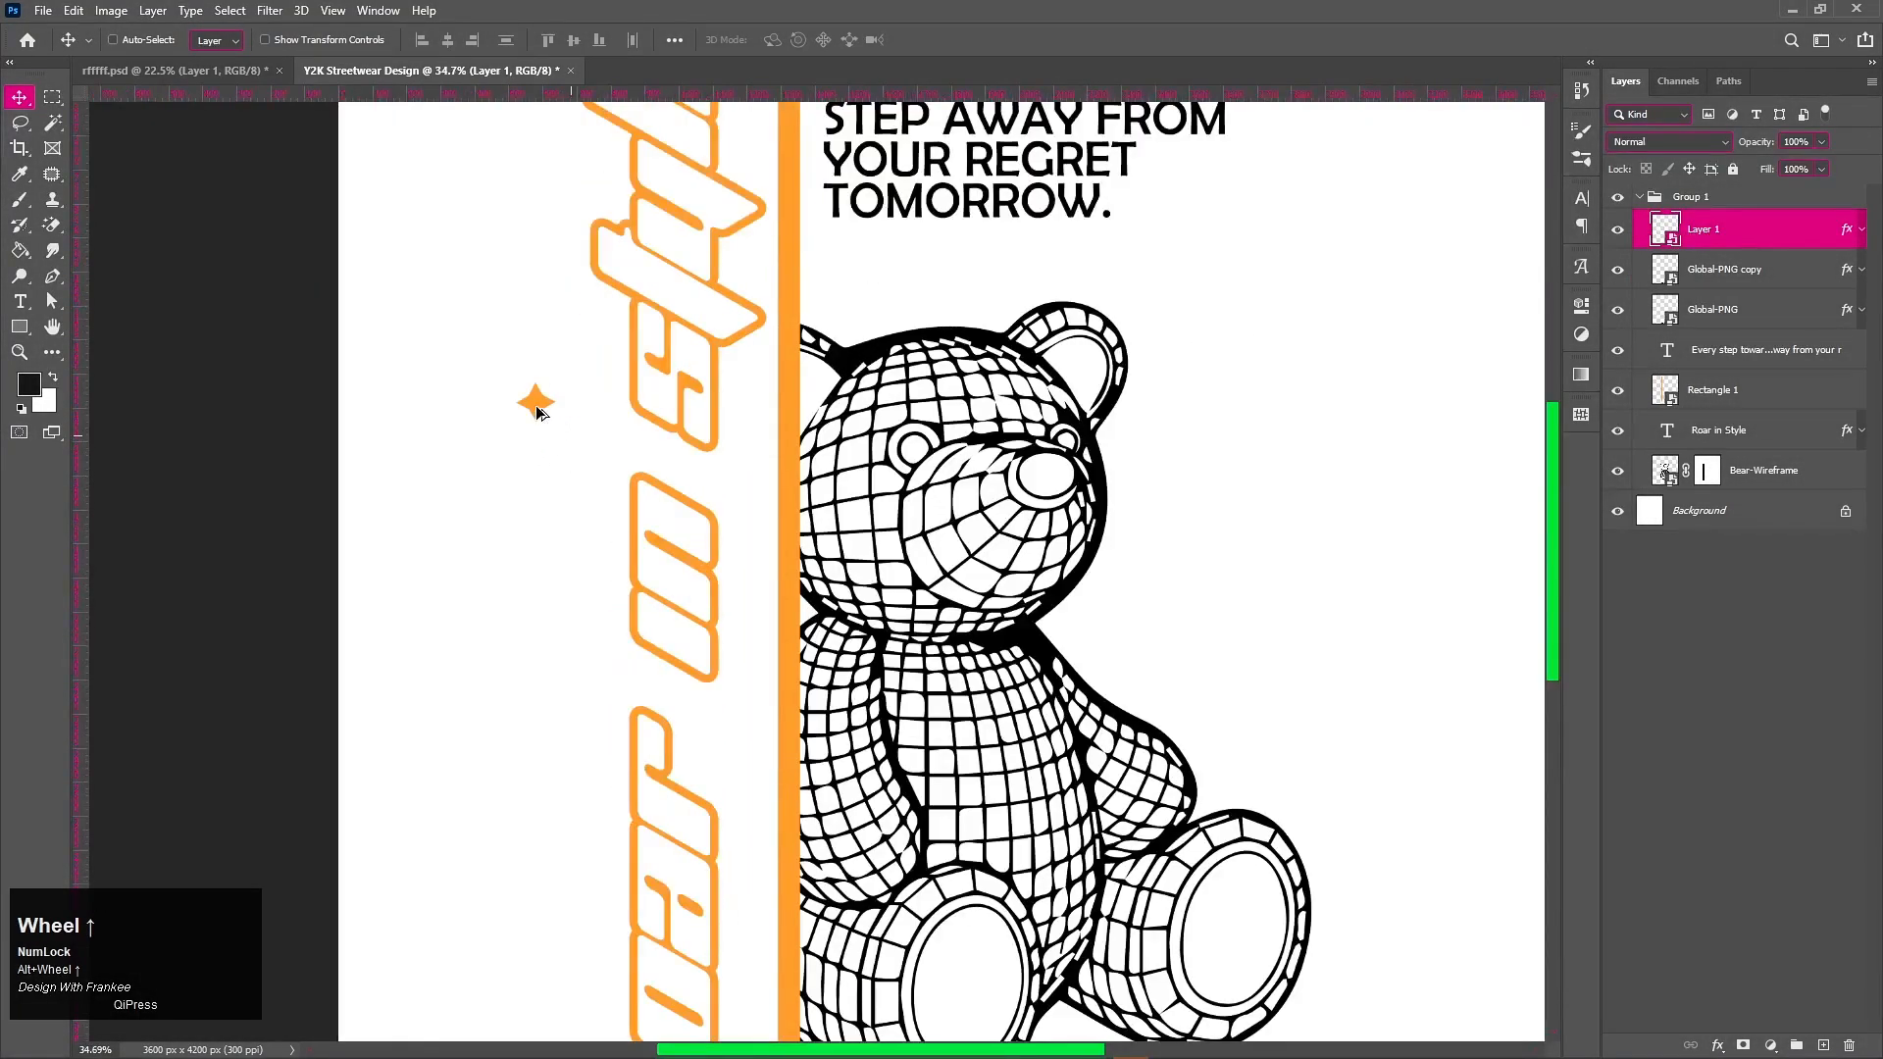
pyautogui.keyDown('shift'); pyautogui.click(541, 436); pyautogui.keyUp('shift')
pyautogui.moveTo(541, 436); pyautogui.dragTo(594, 620)
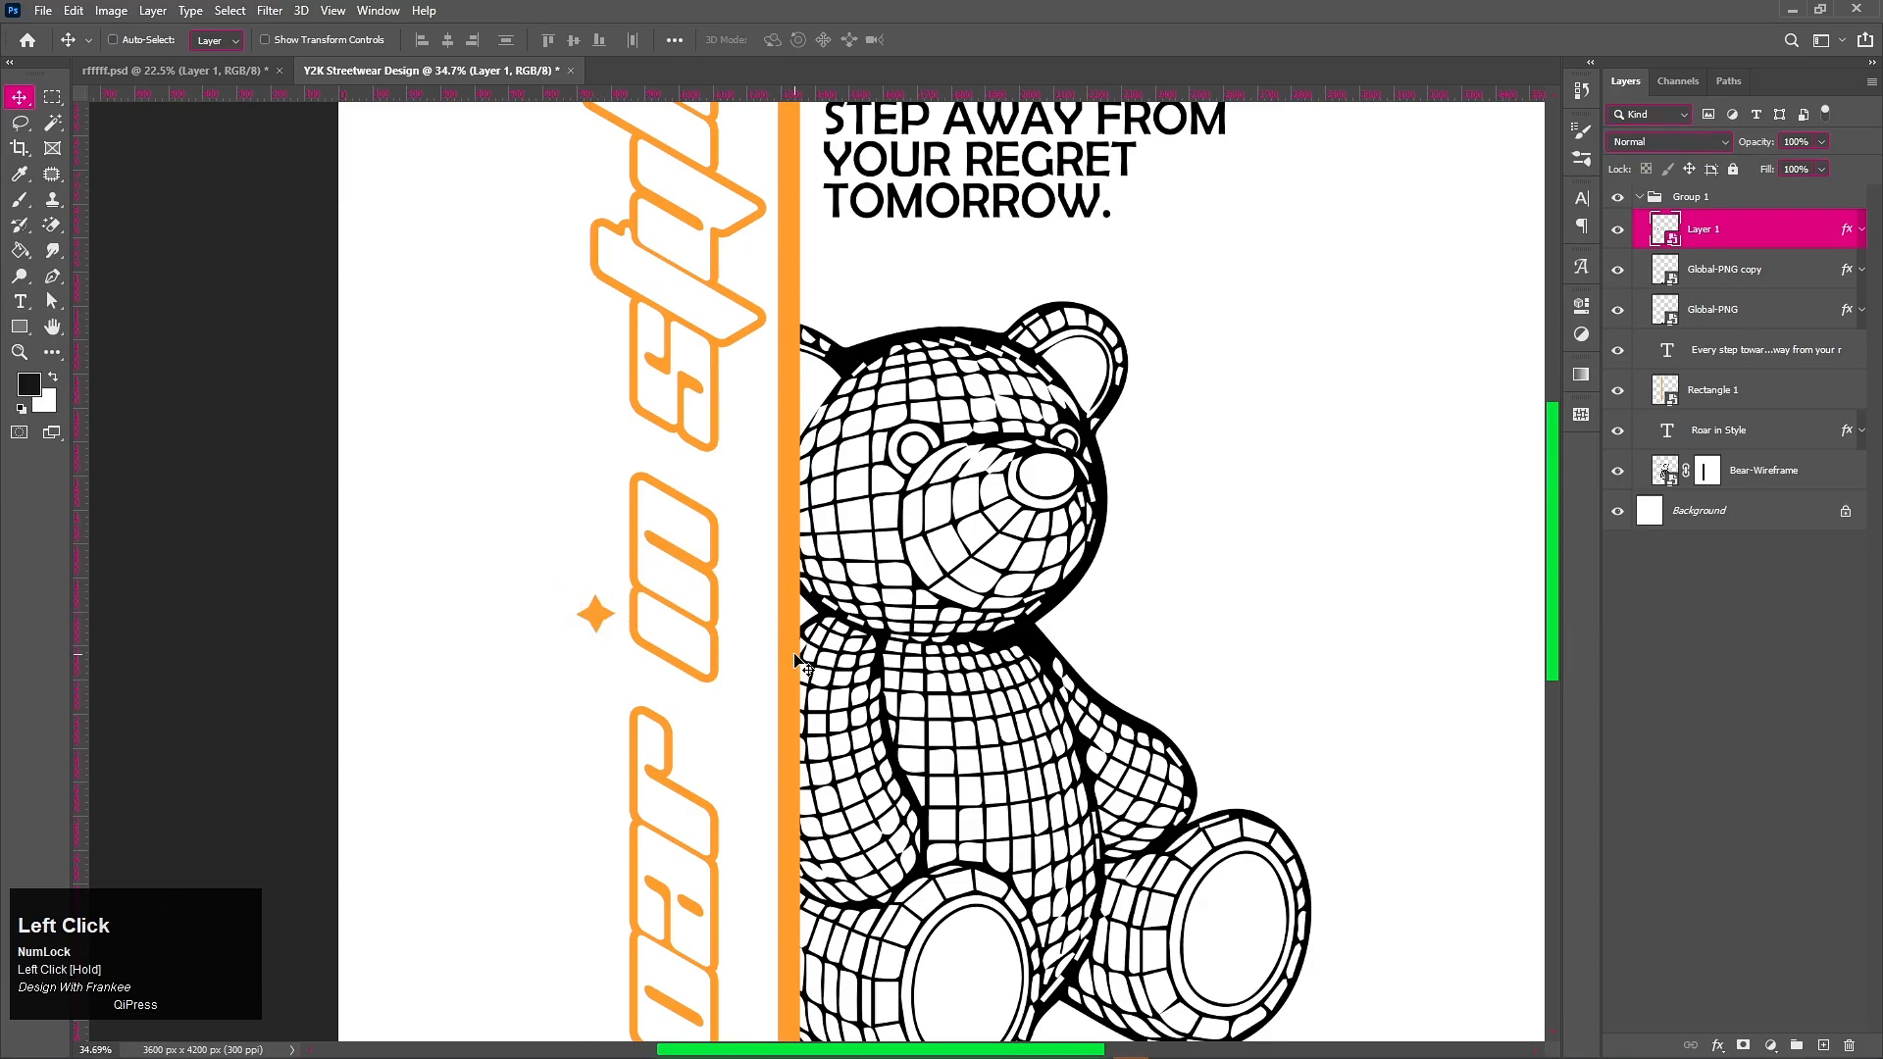
# Step: Enlarge the star slightly and nudge it a little left and up beside the word "in"
pyautogui.press('Up')
pyautogui.hotkey('ctrl', 't')
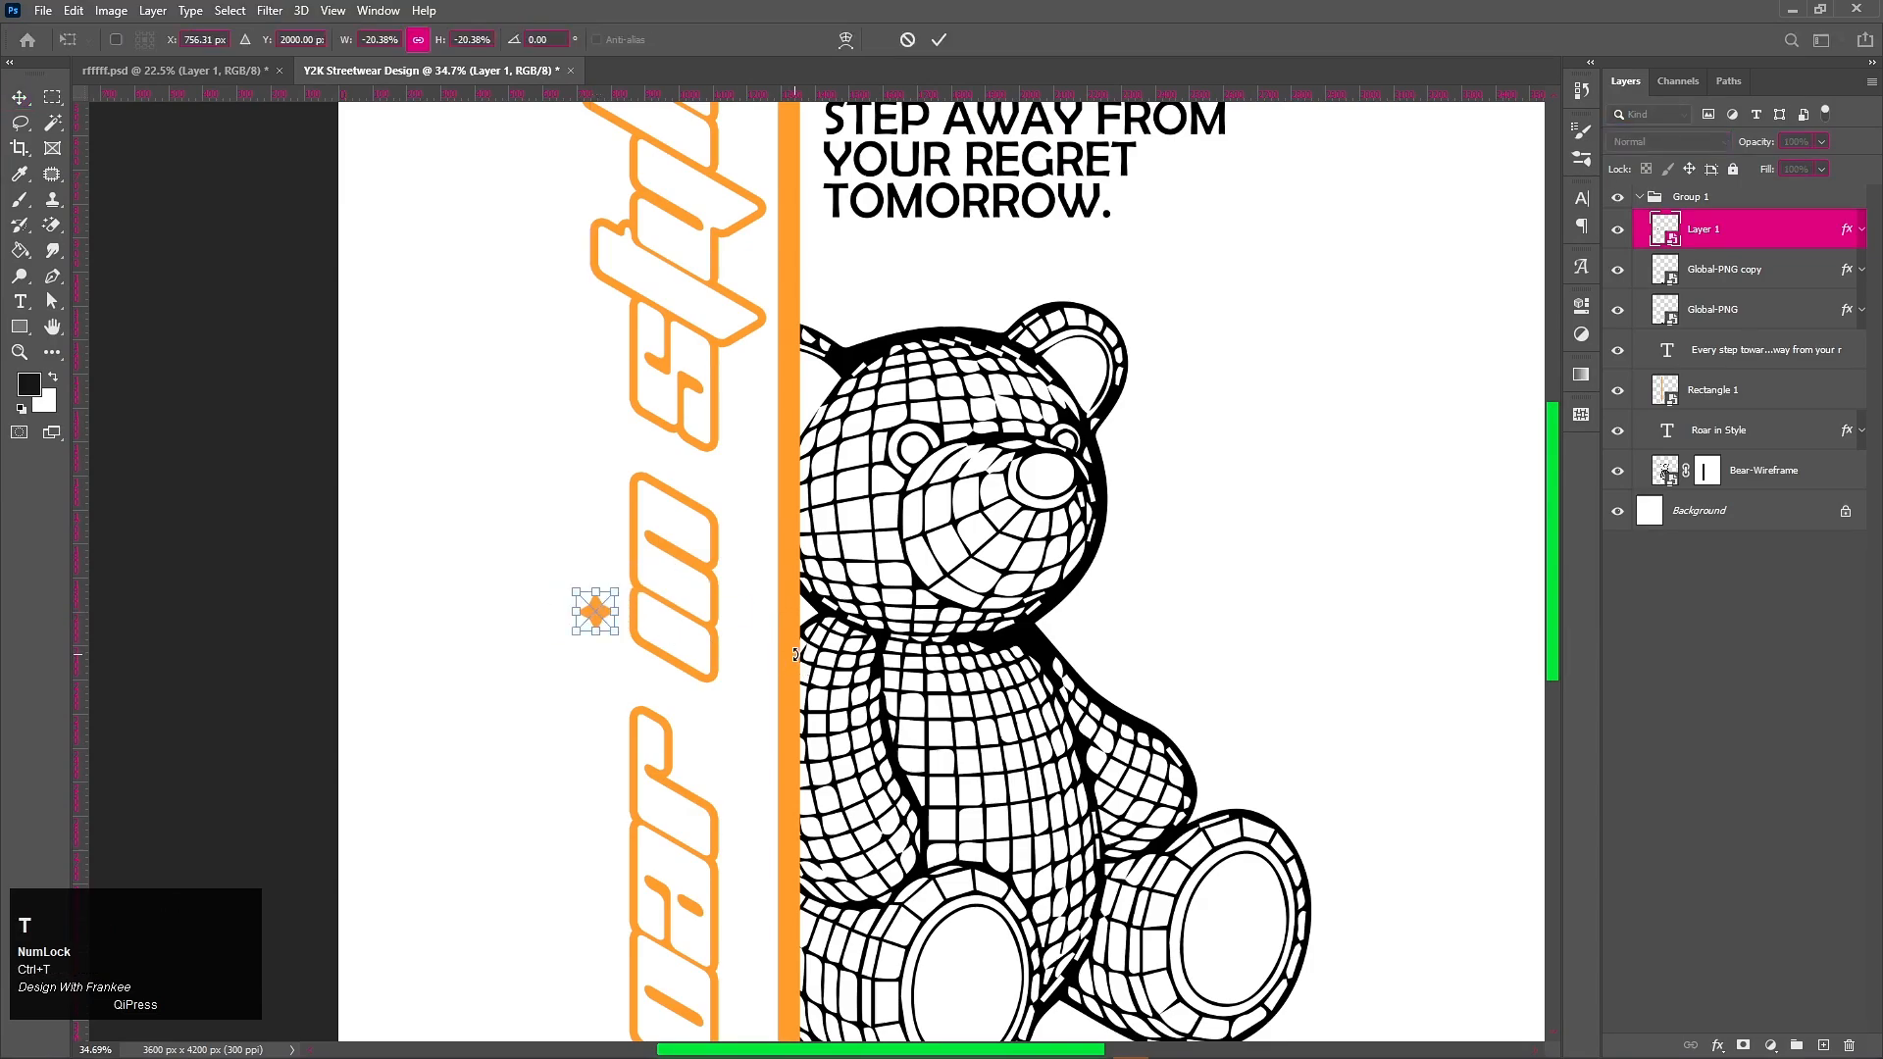
pyautogui.moveTo(616, 633); pyautogui.dragTo(622, 638)
pyautogui.doubleClick(598, 618)
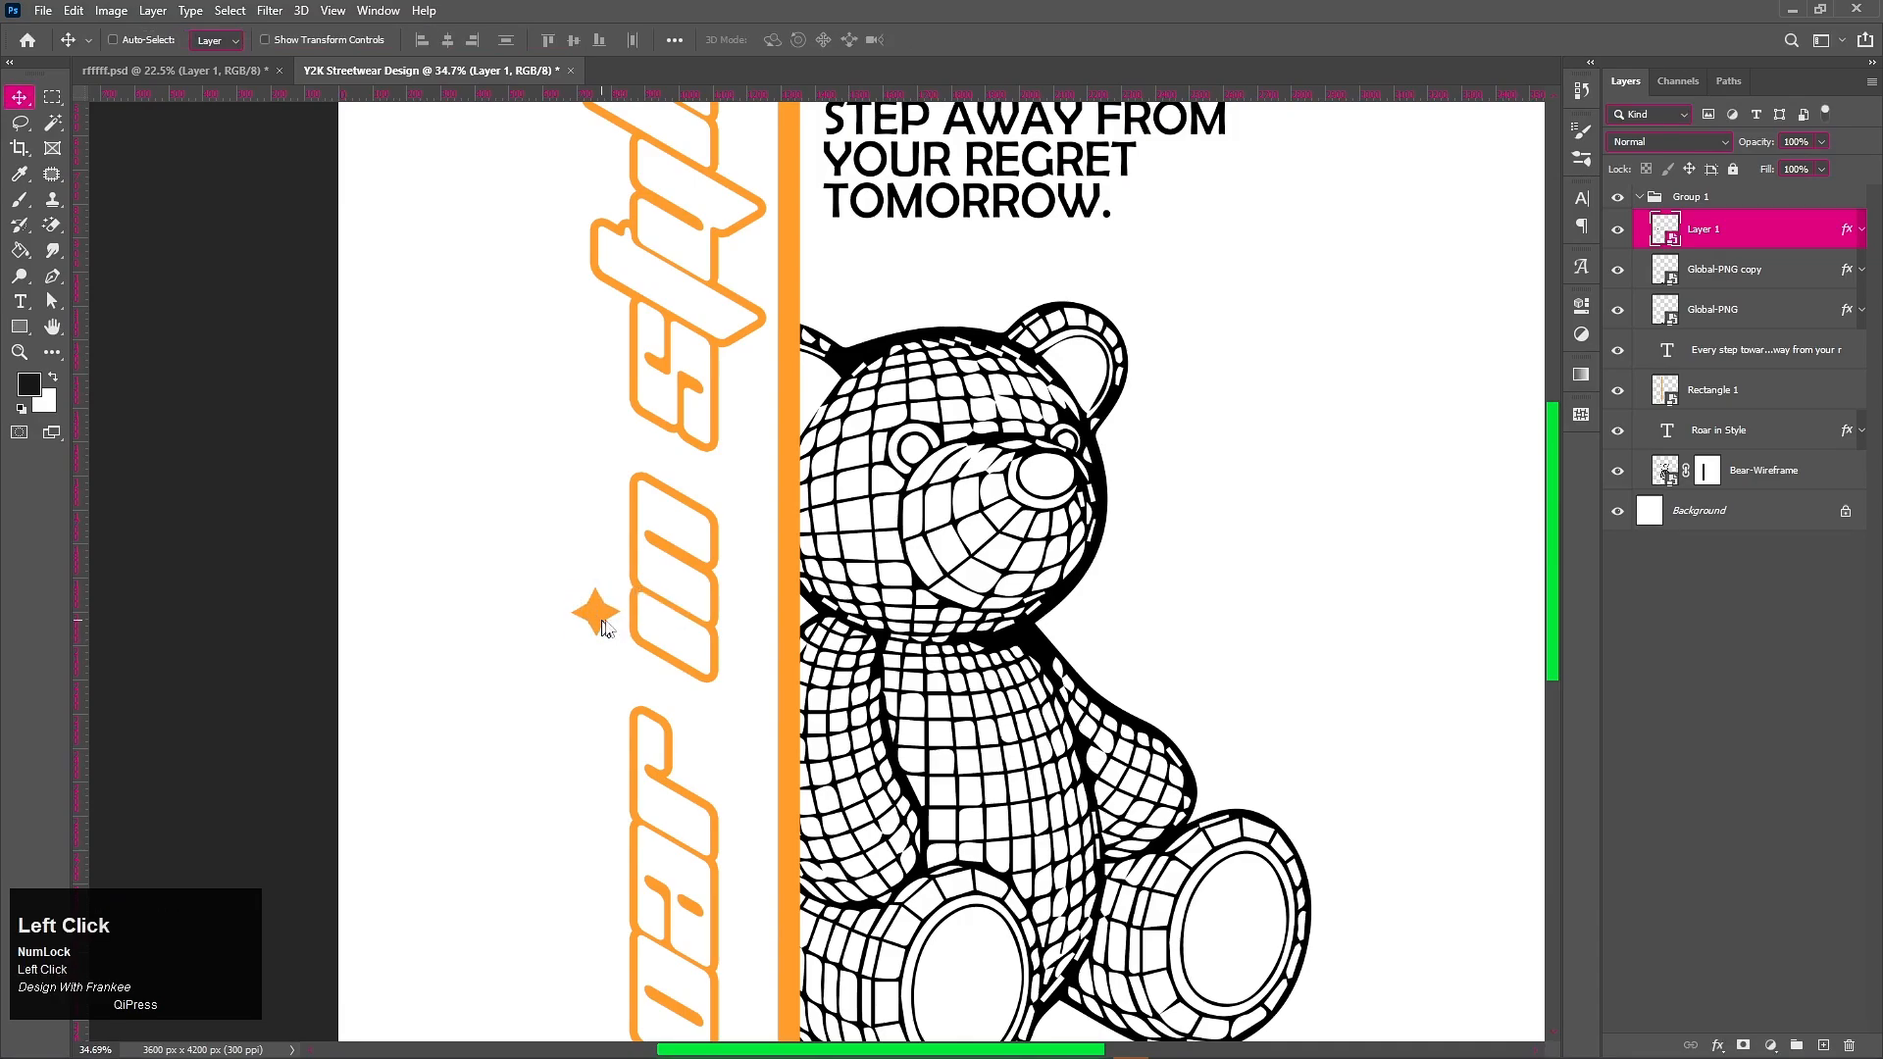
pyautogui.press('Left')
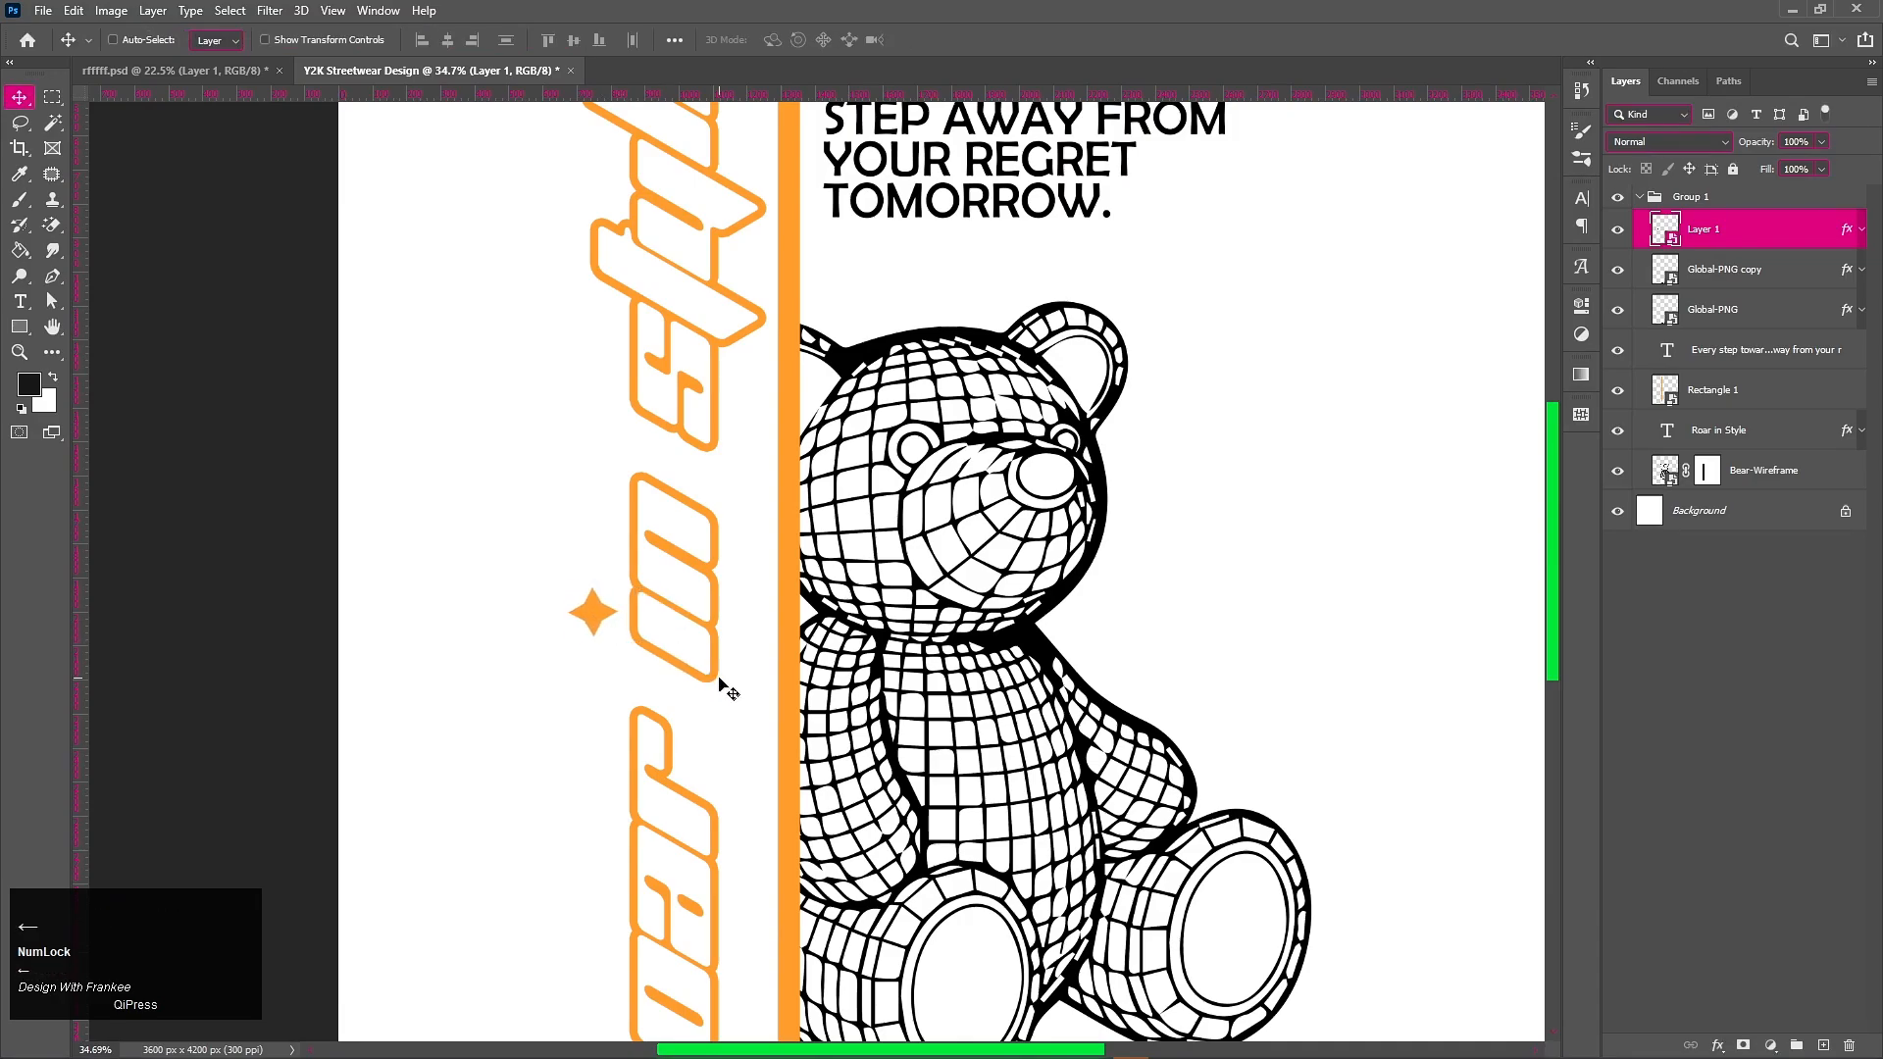
pyautogui.moveTo(579, 612); pyautogui.dragTo(591, 610)
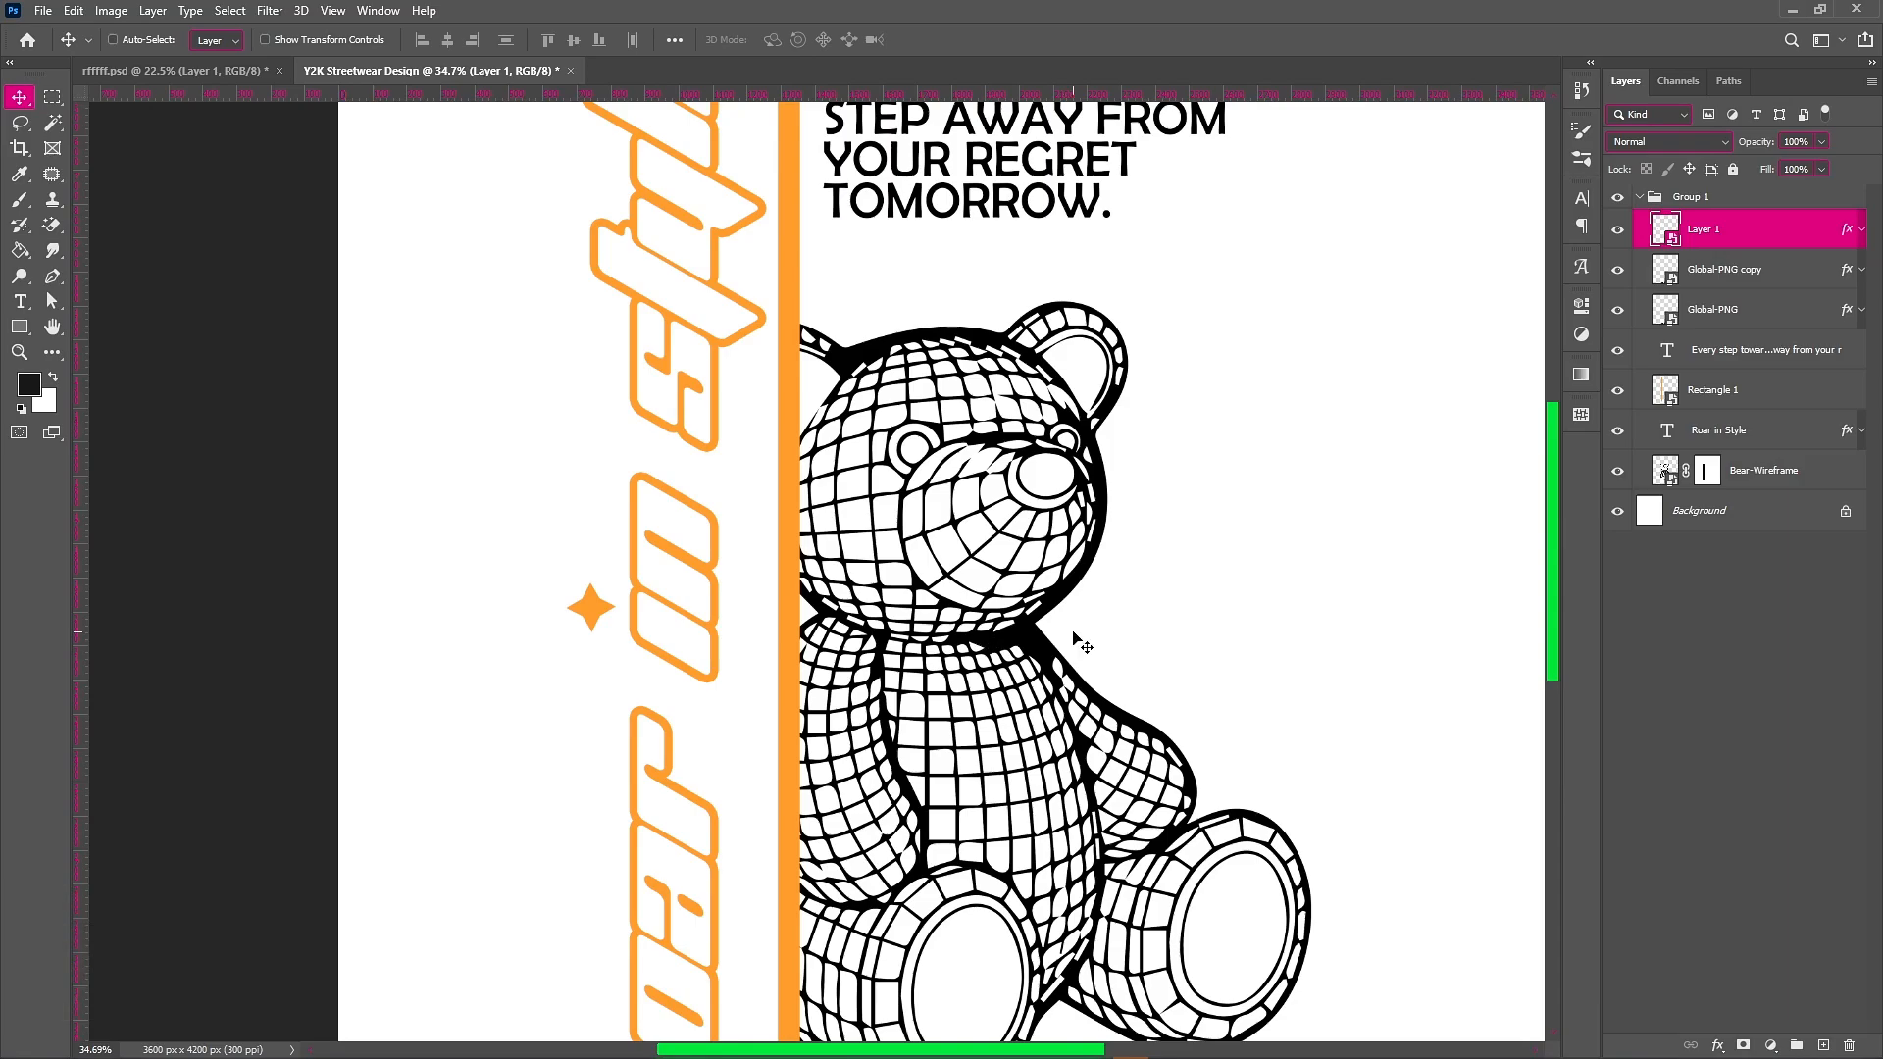
pyautogui.press('Down')
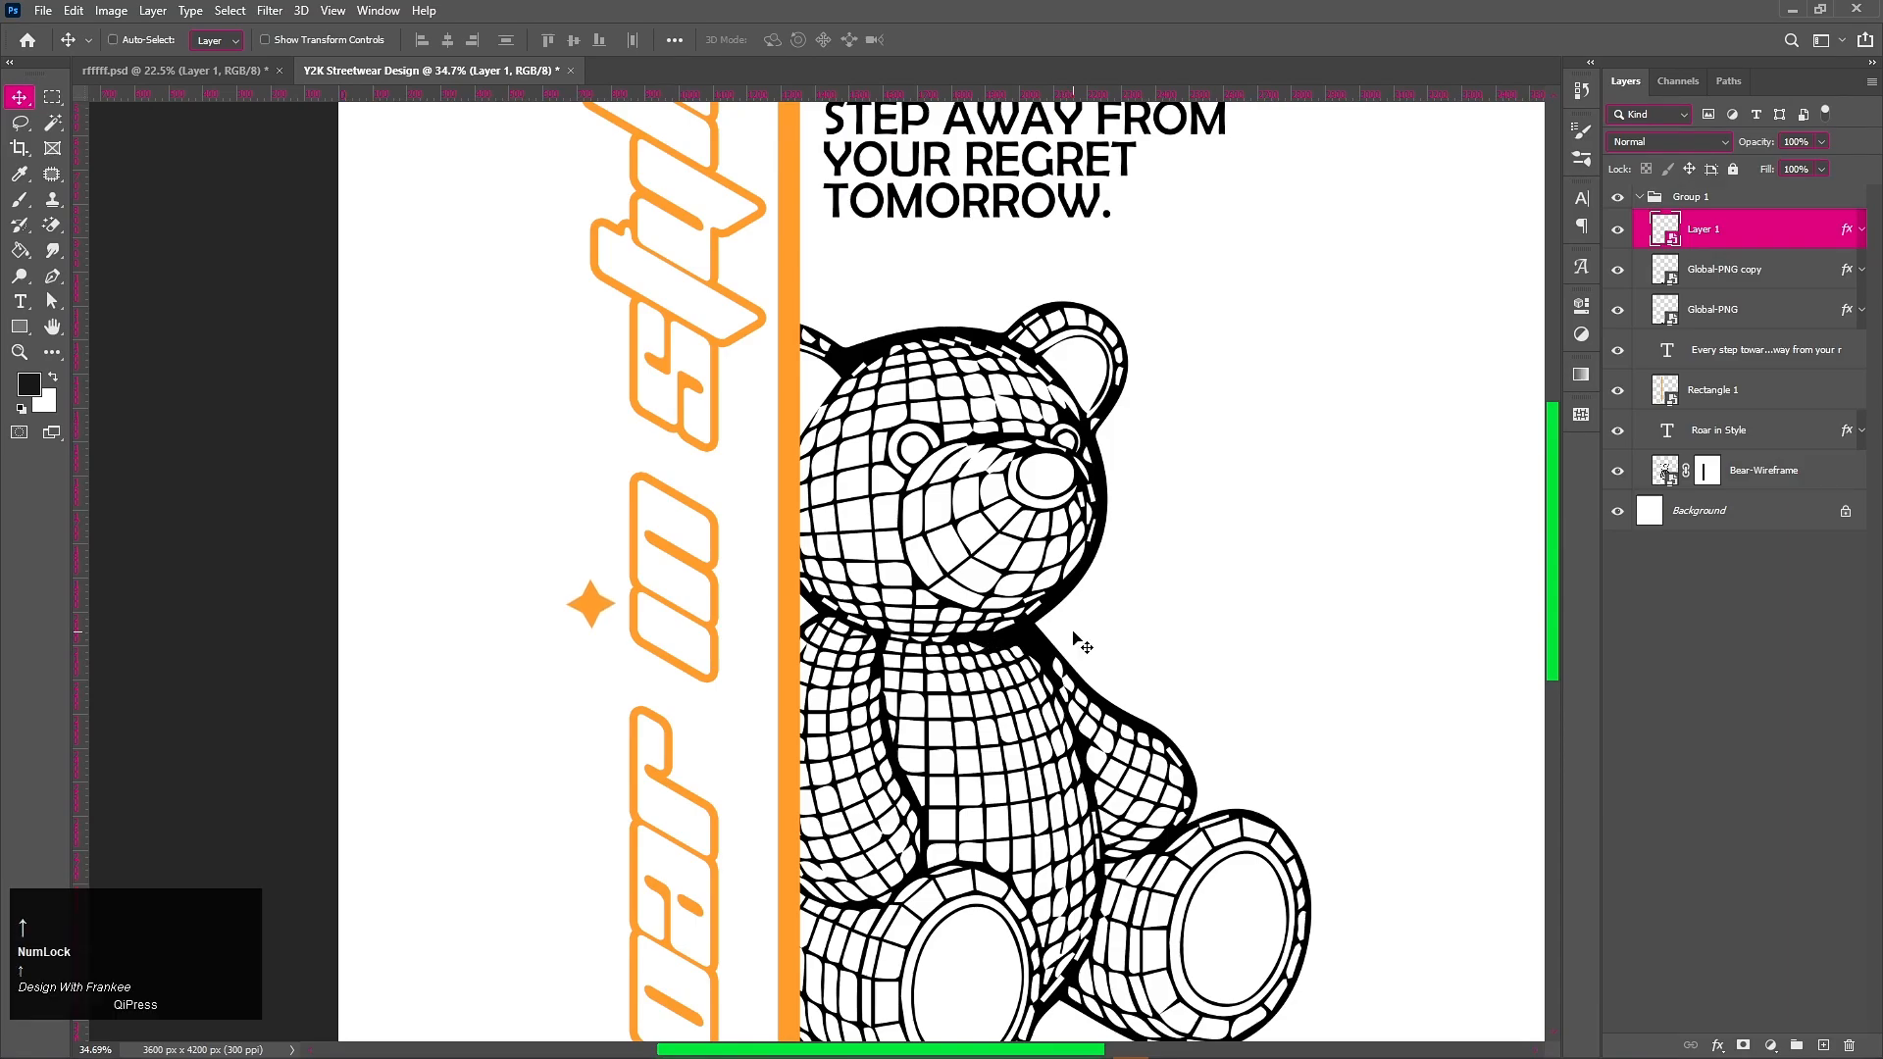
# Step: Collapse Group 1, duplicate the whole group and hide the original
pyautogui.hotkey('ctrl', '0')
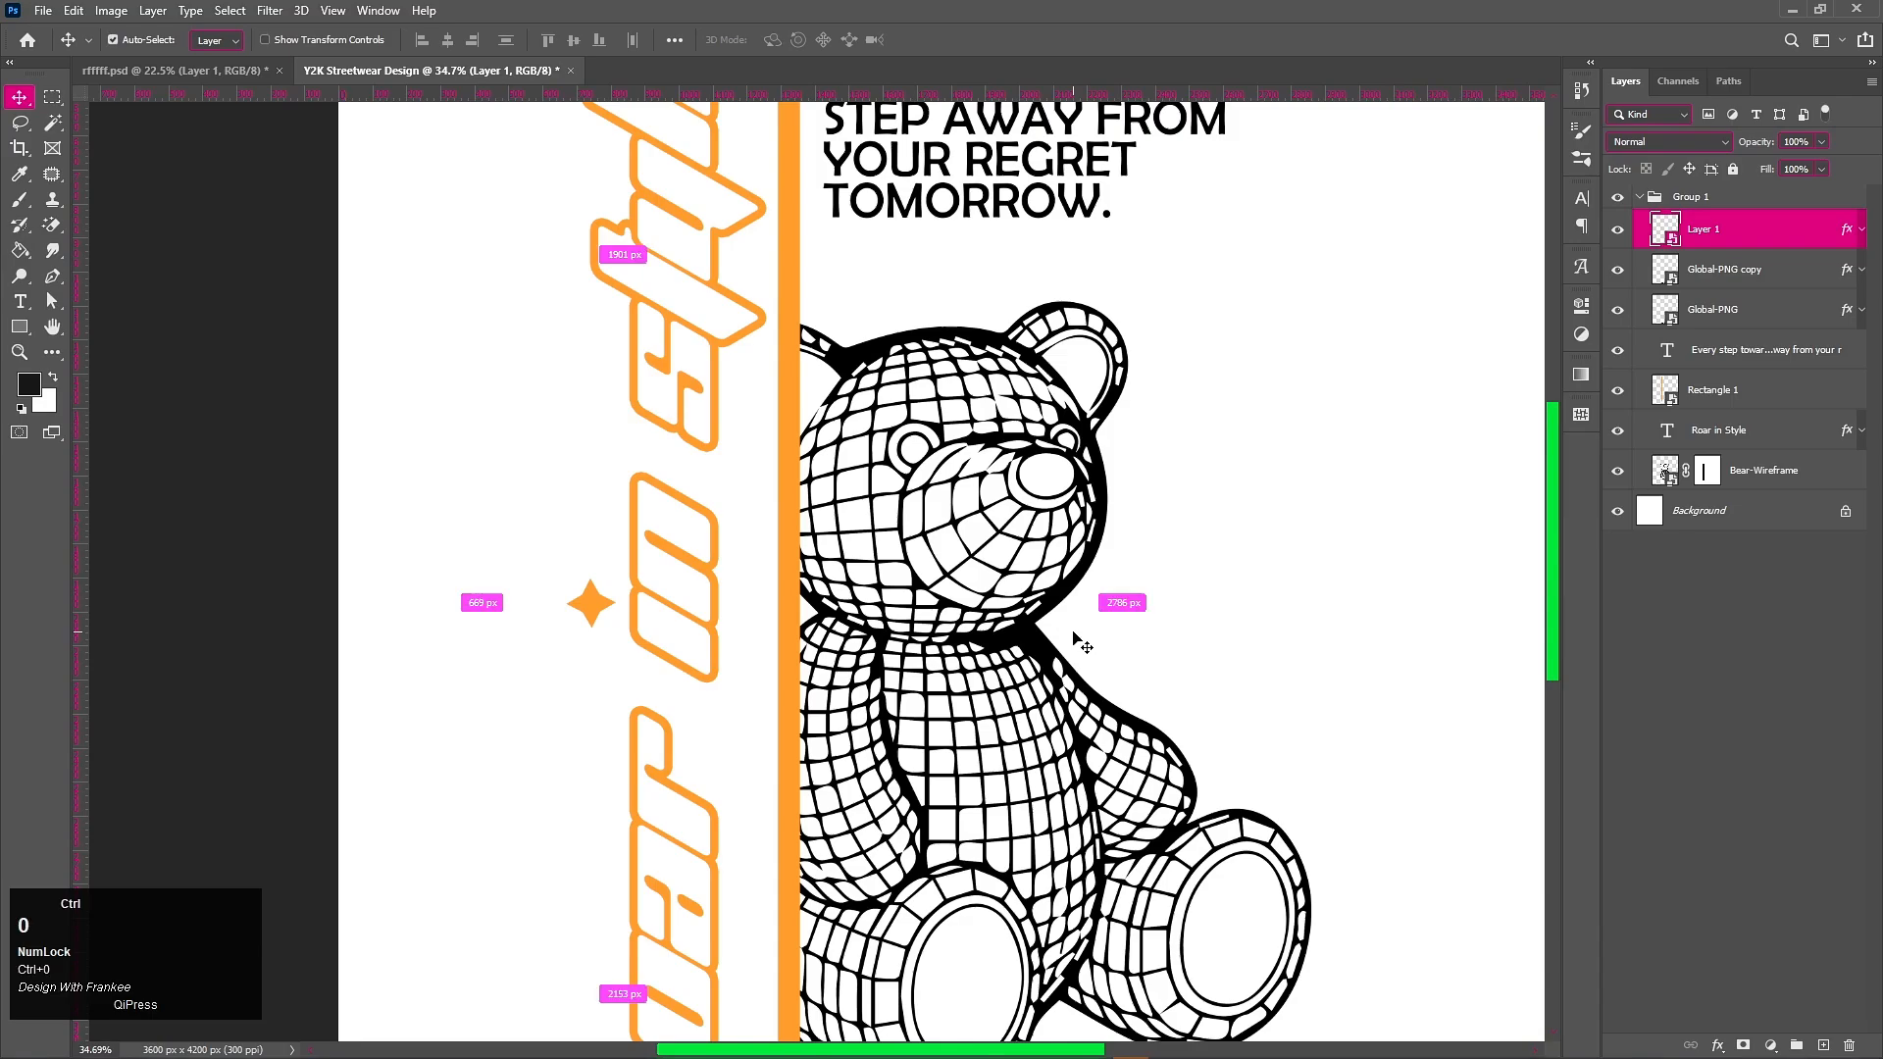
pyautogui.click(1638, 197)
pyautogui.click(1621, 199)
pyautogui.click(1618, 198)
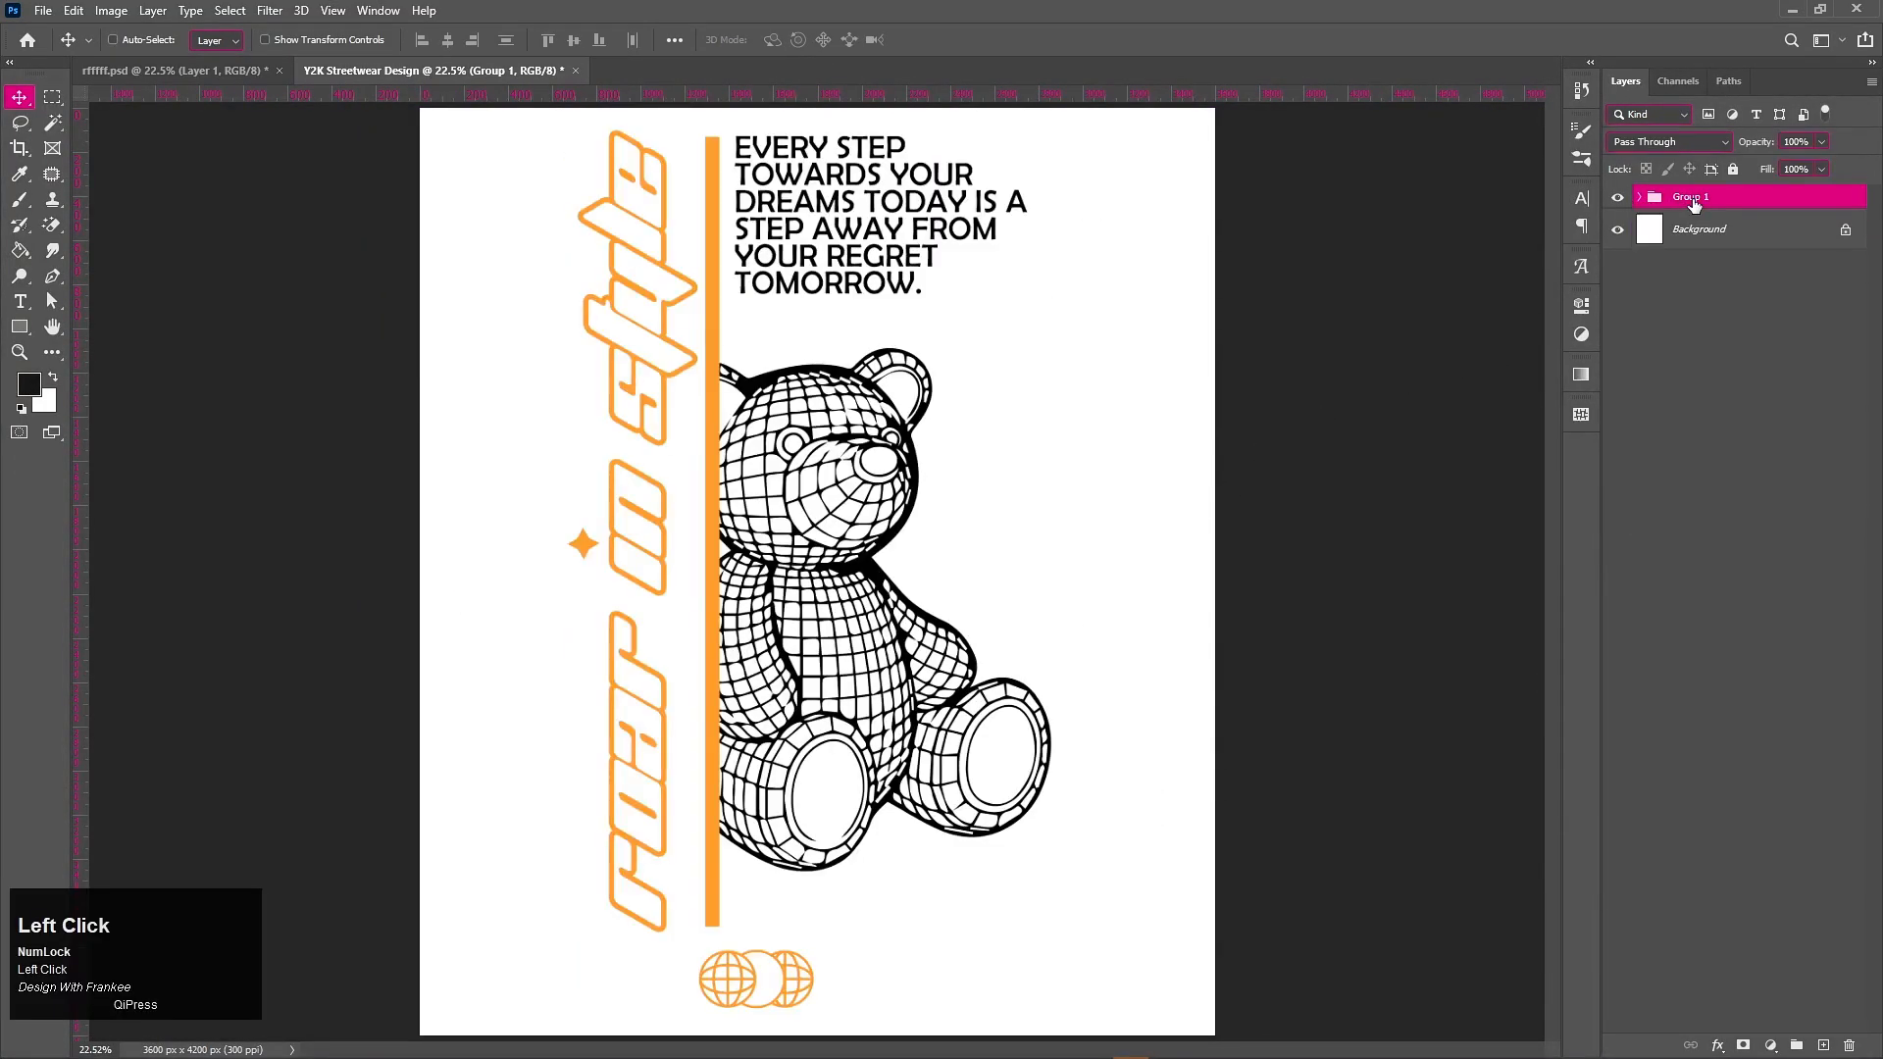
pyautogui.hotkey('ctrl', 'j')
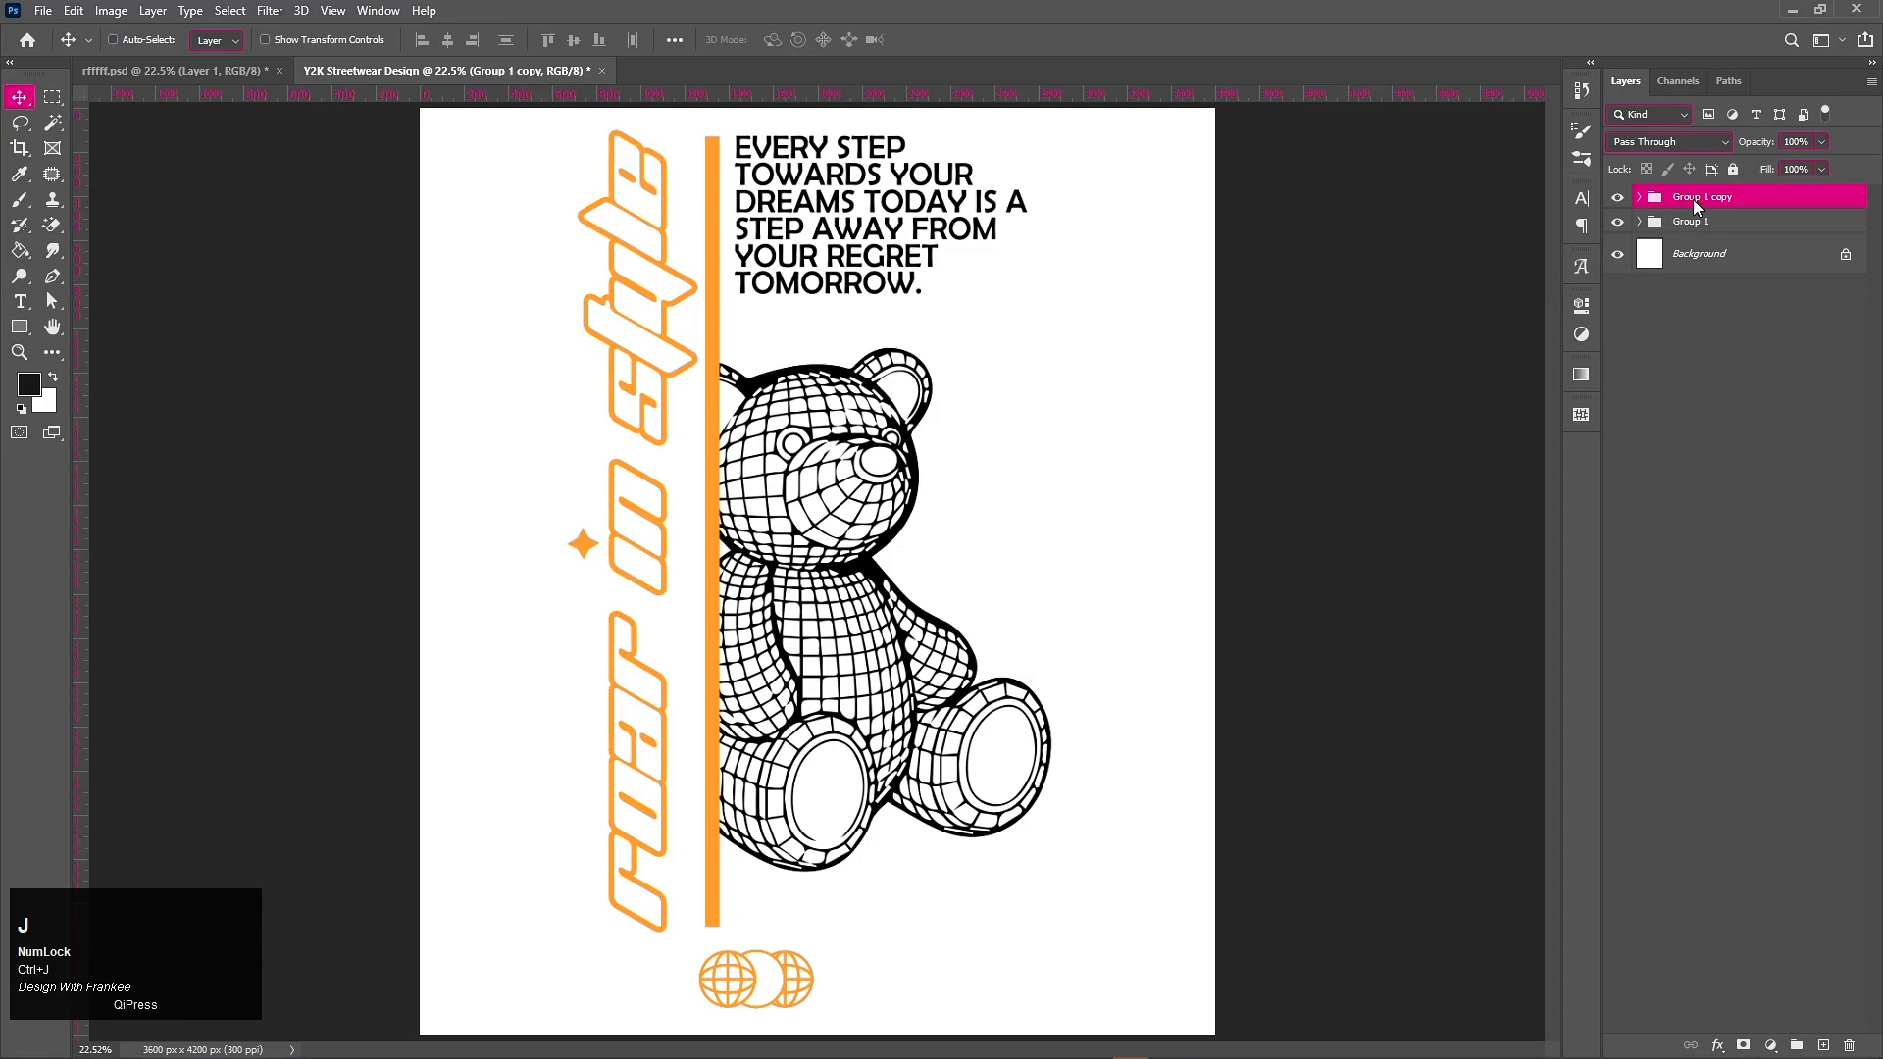
pyautogui.click(1618, 223)
# Step: Merge the duplicated group into a single layer and convert it to a smart object
pyautogui.rightClick(1682, 196)
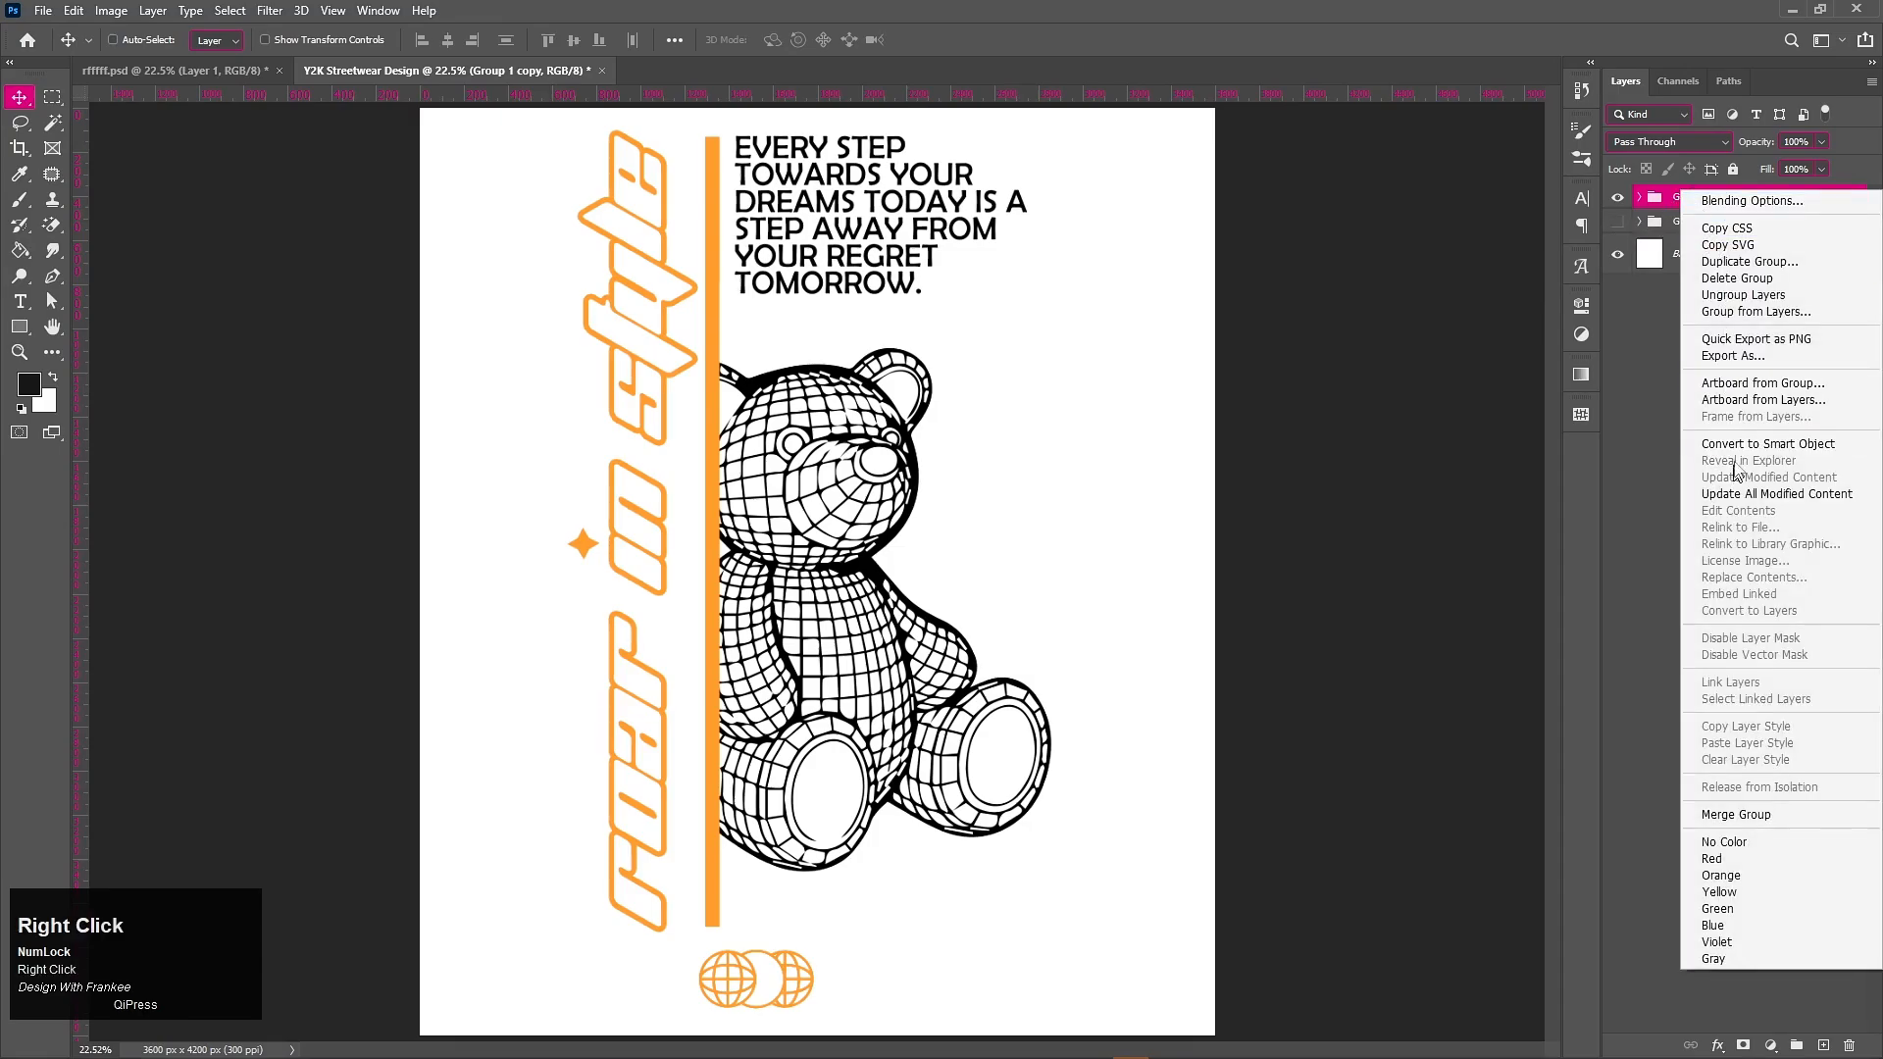
pyautogui.click(1646, 455)
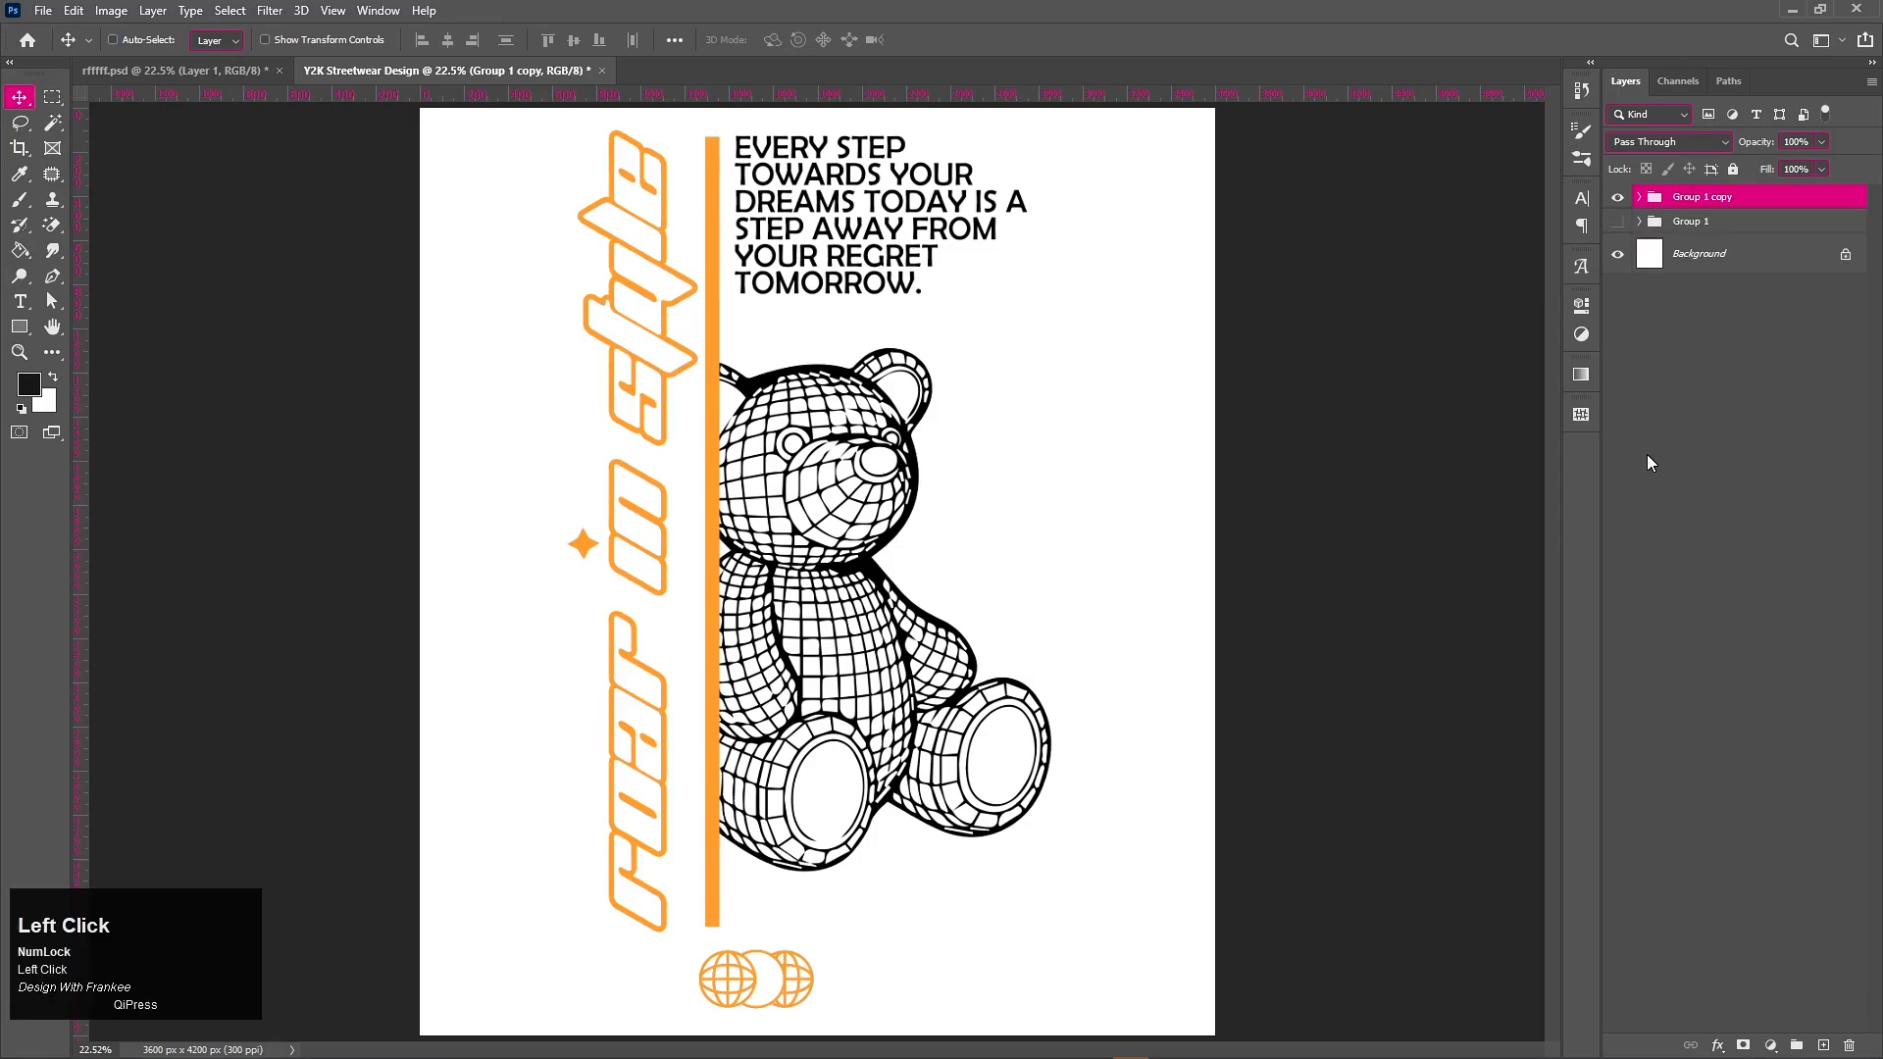
pyautogui.press('ctrl')
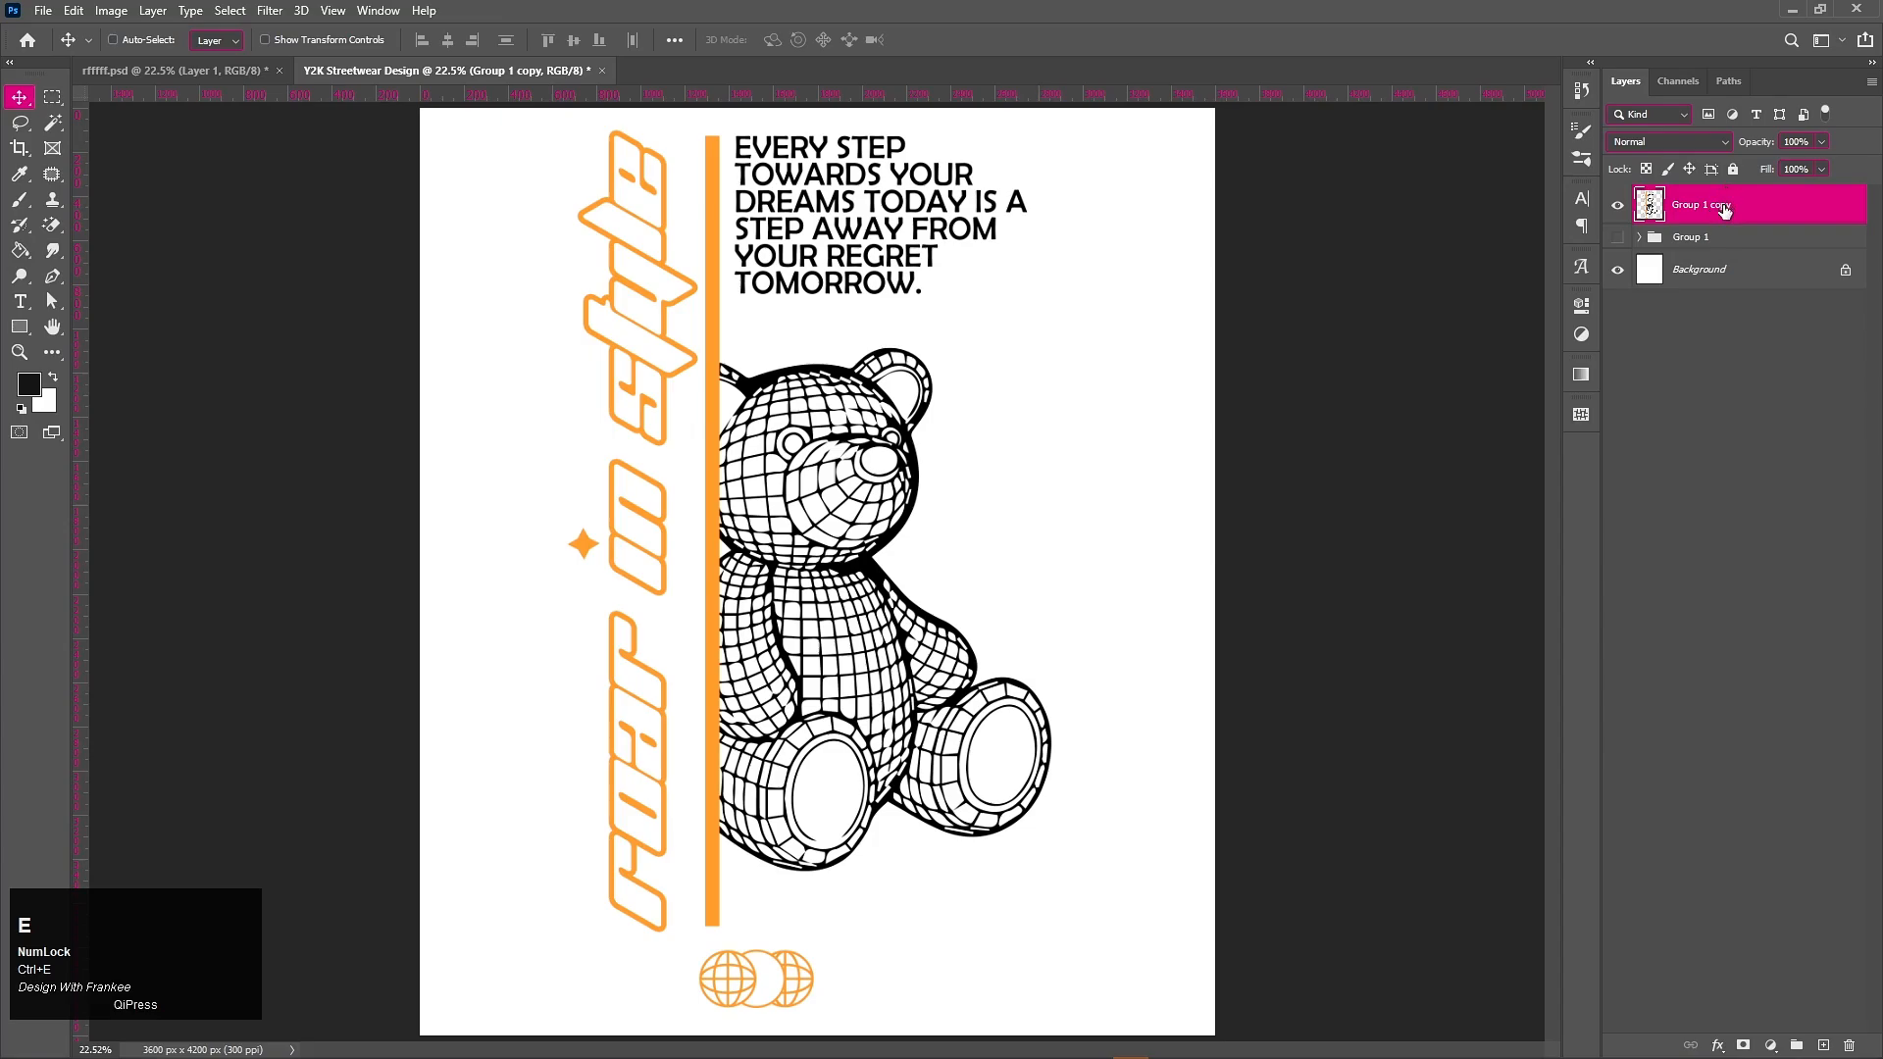
pyautogui.rightClick(1721, 201)
pyautogui.click(1700, 462)
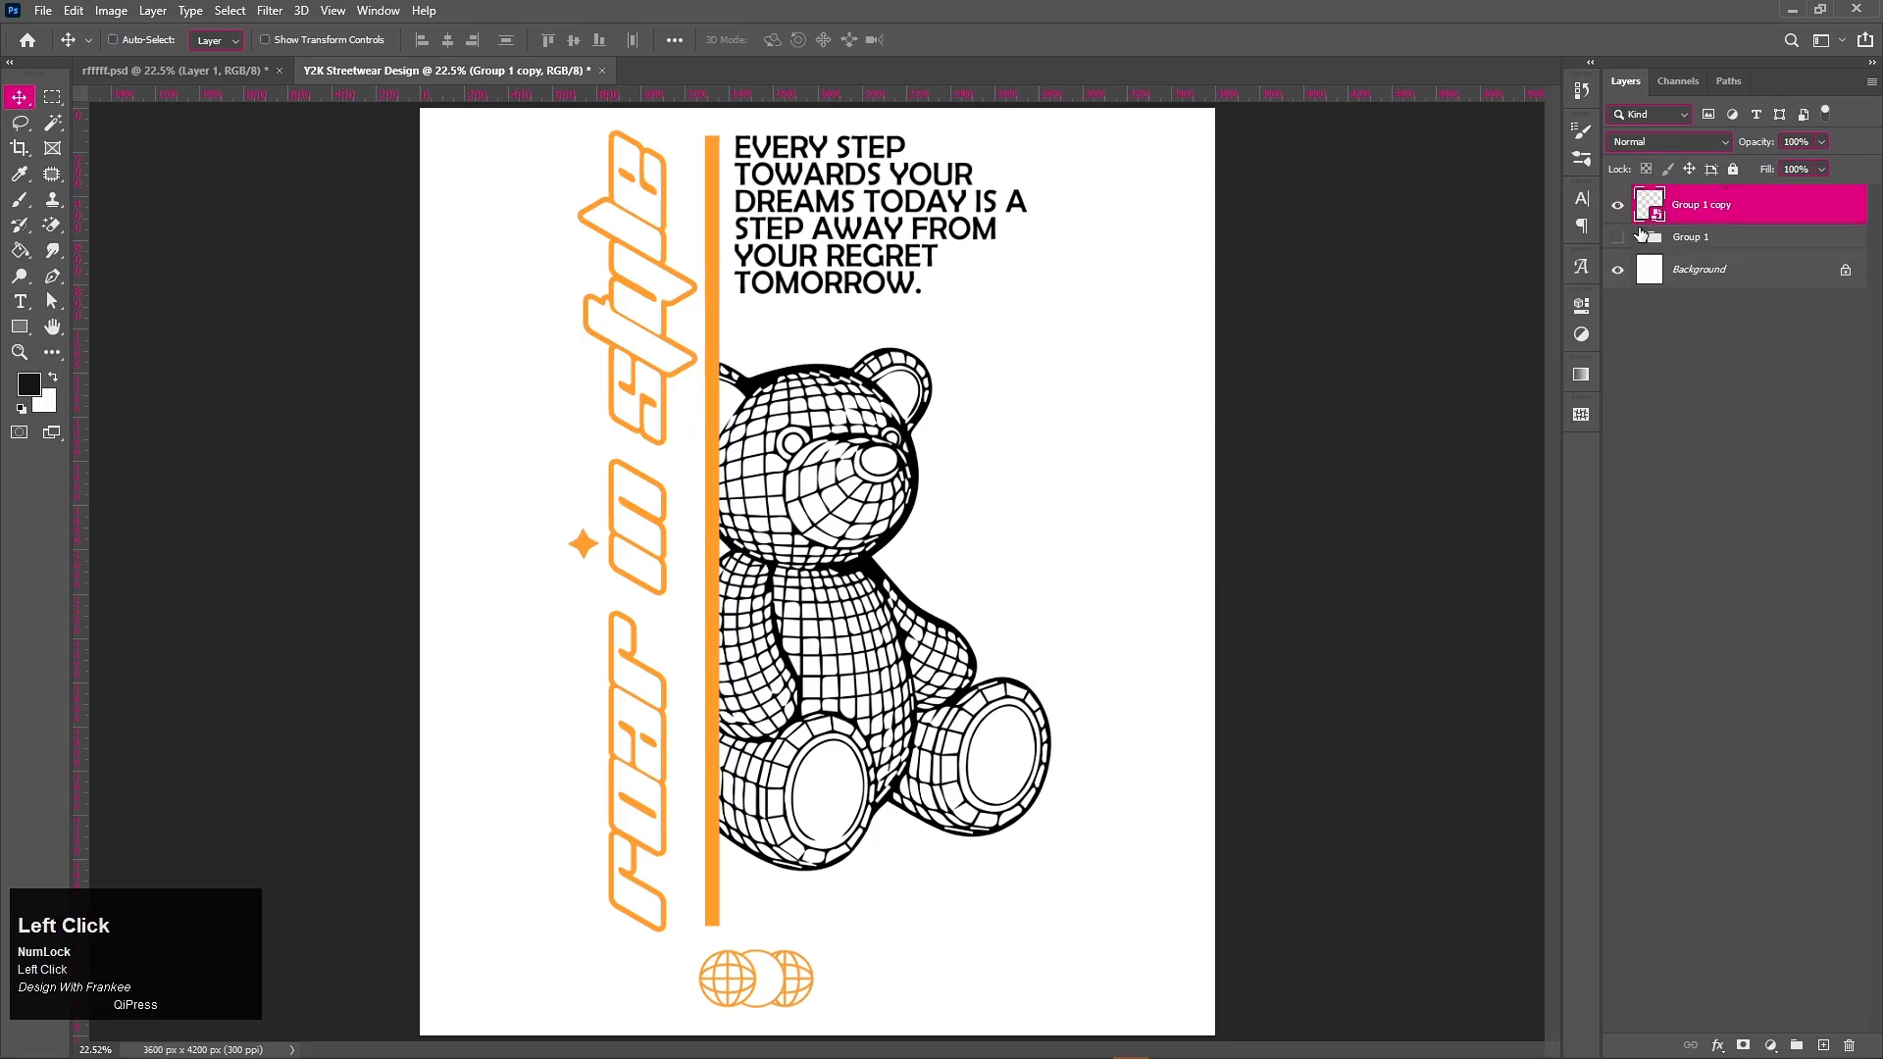
# Step: Center the merged design horizontally and vertically on the canvas, and clear both the selection and the active layer
pyautogui.hotkey('ctrl', 'a')
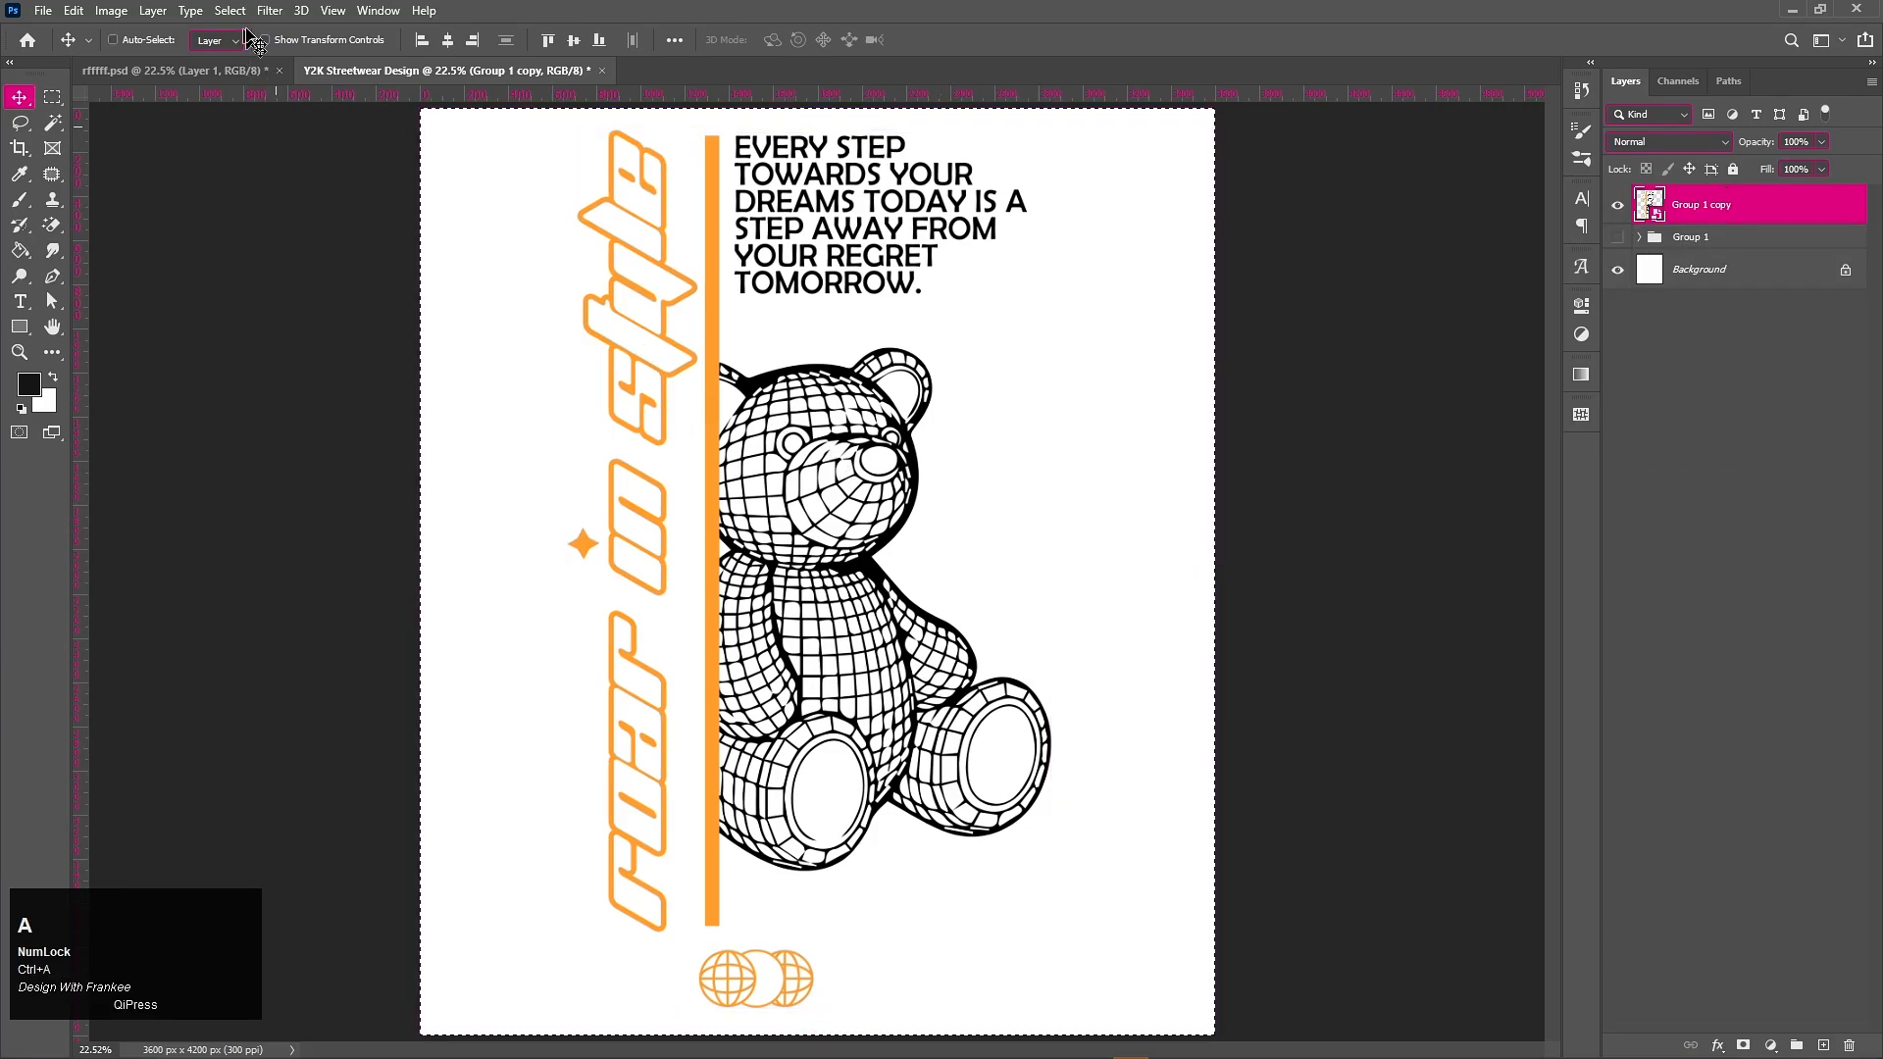
pyautogui.click(447, 40)
pyautogui.click(573, 40)
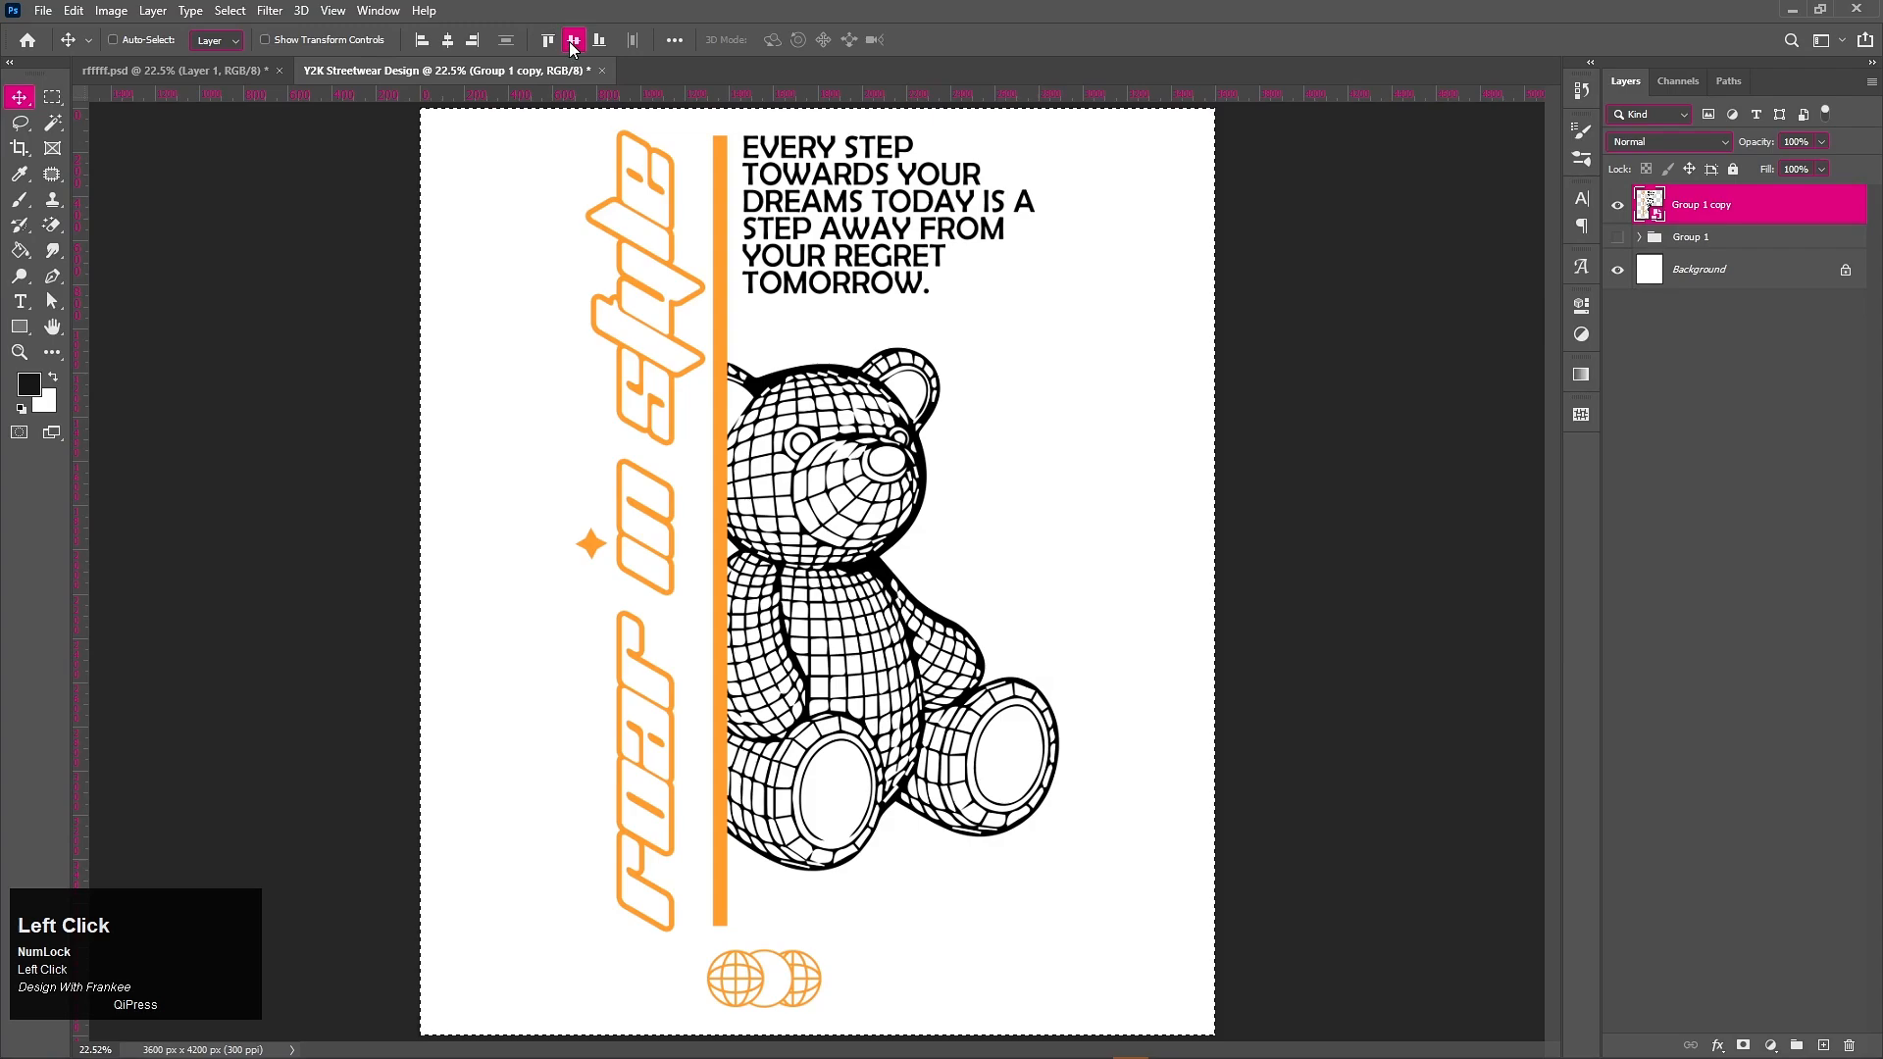
pyautogui.hotkey('ctrl', 'd')
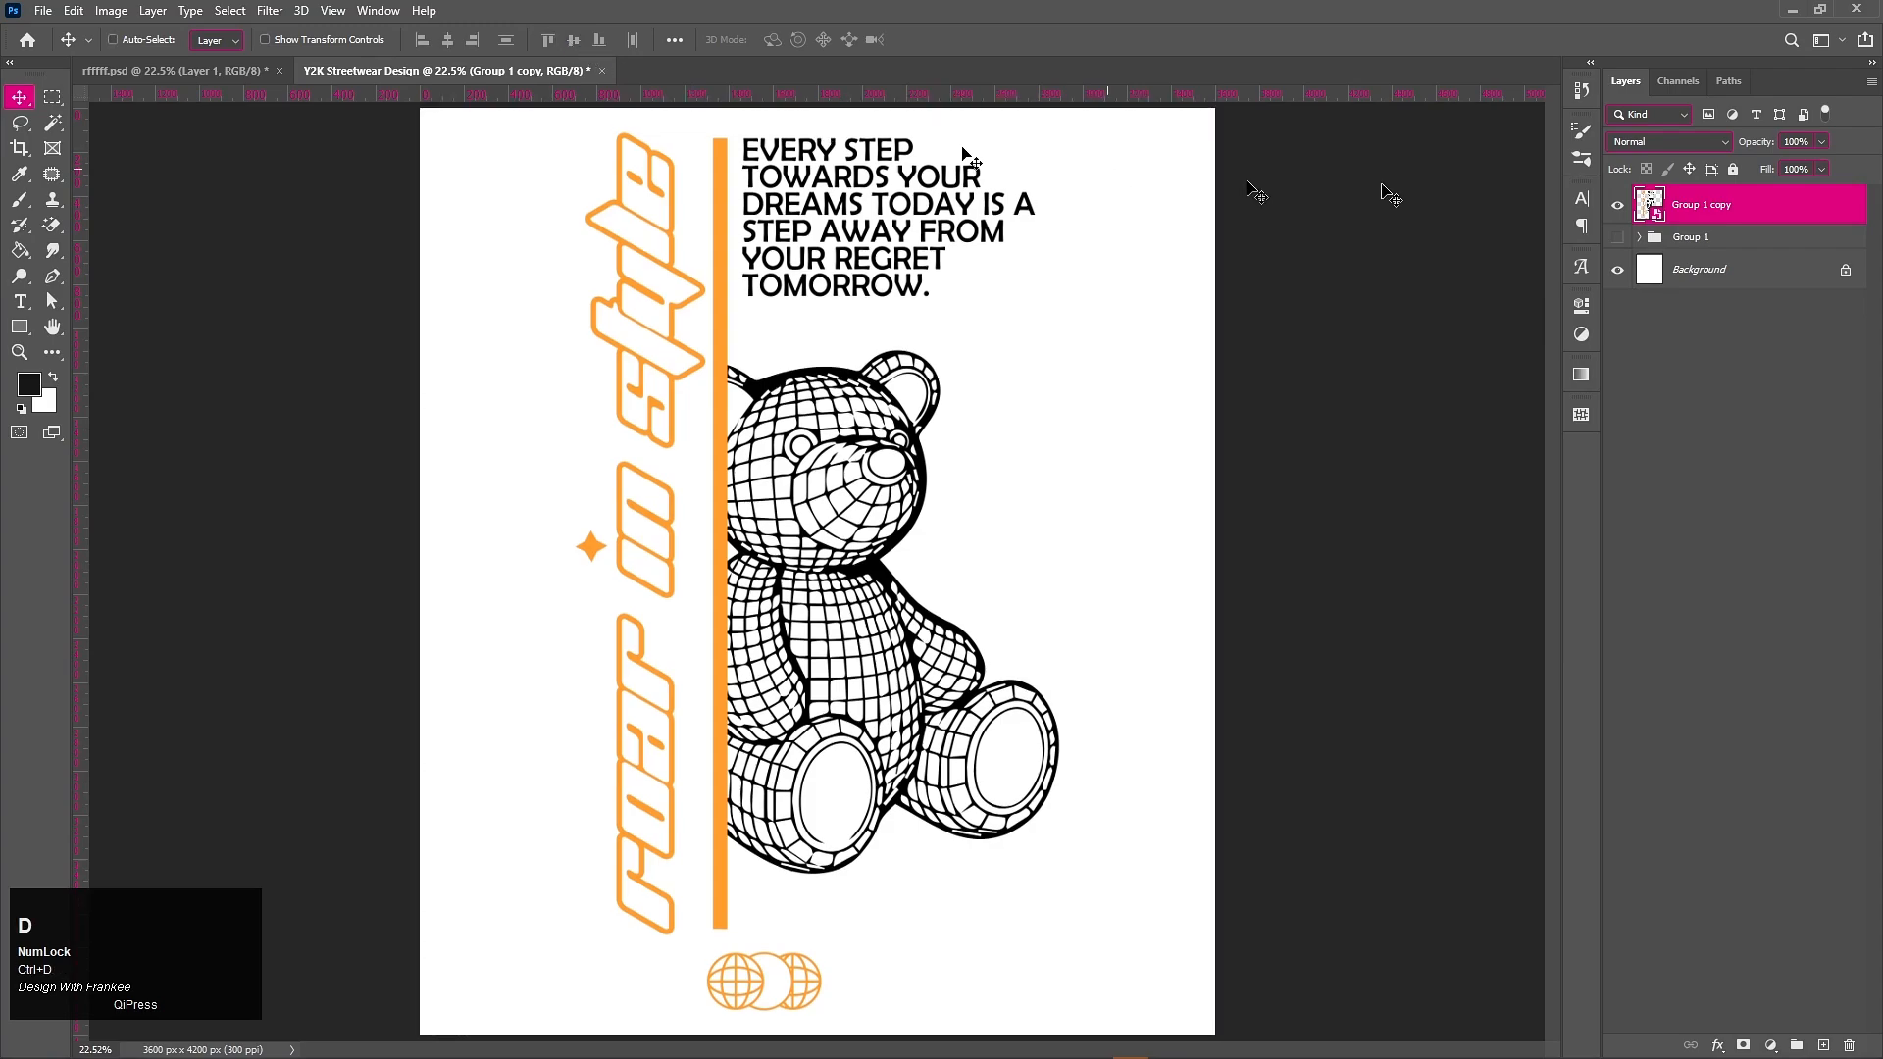
pyautogui.click(1683, 429)
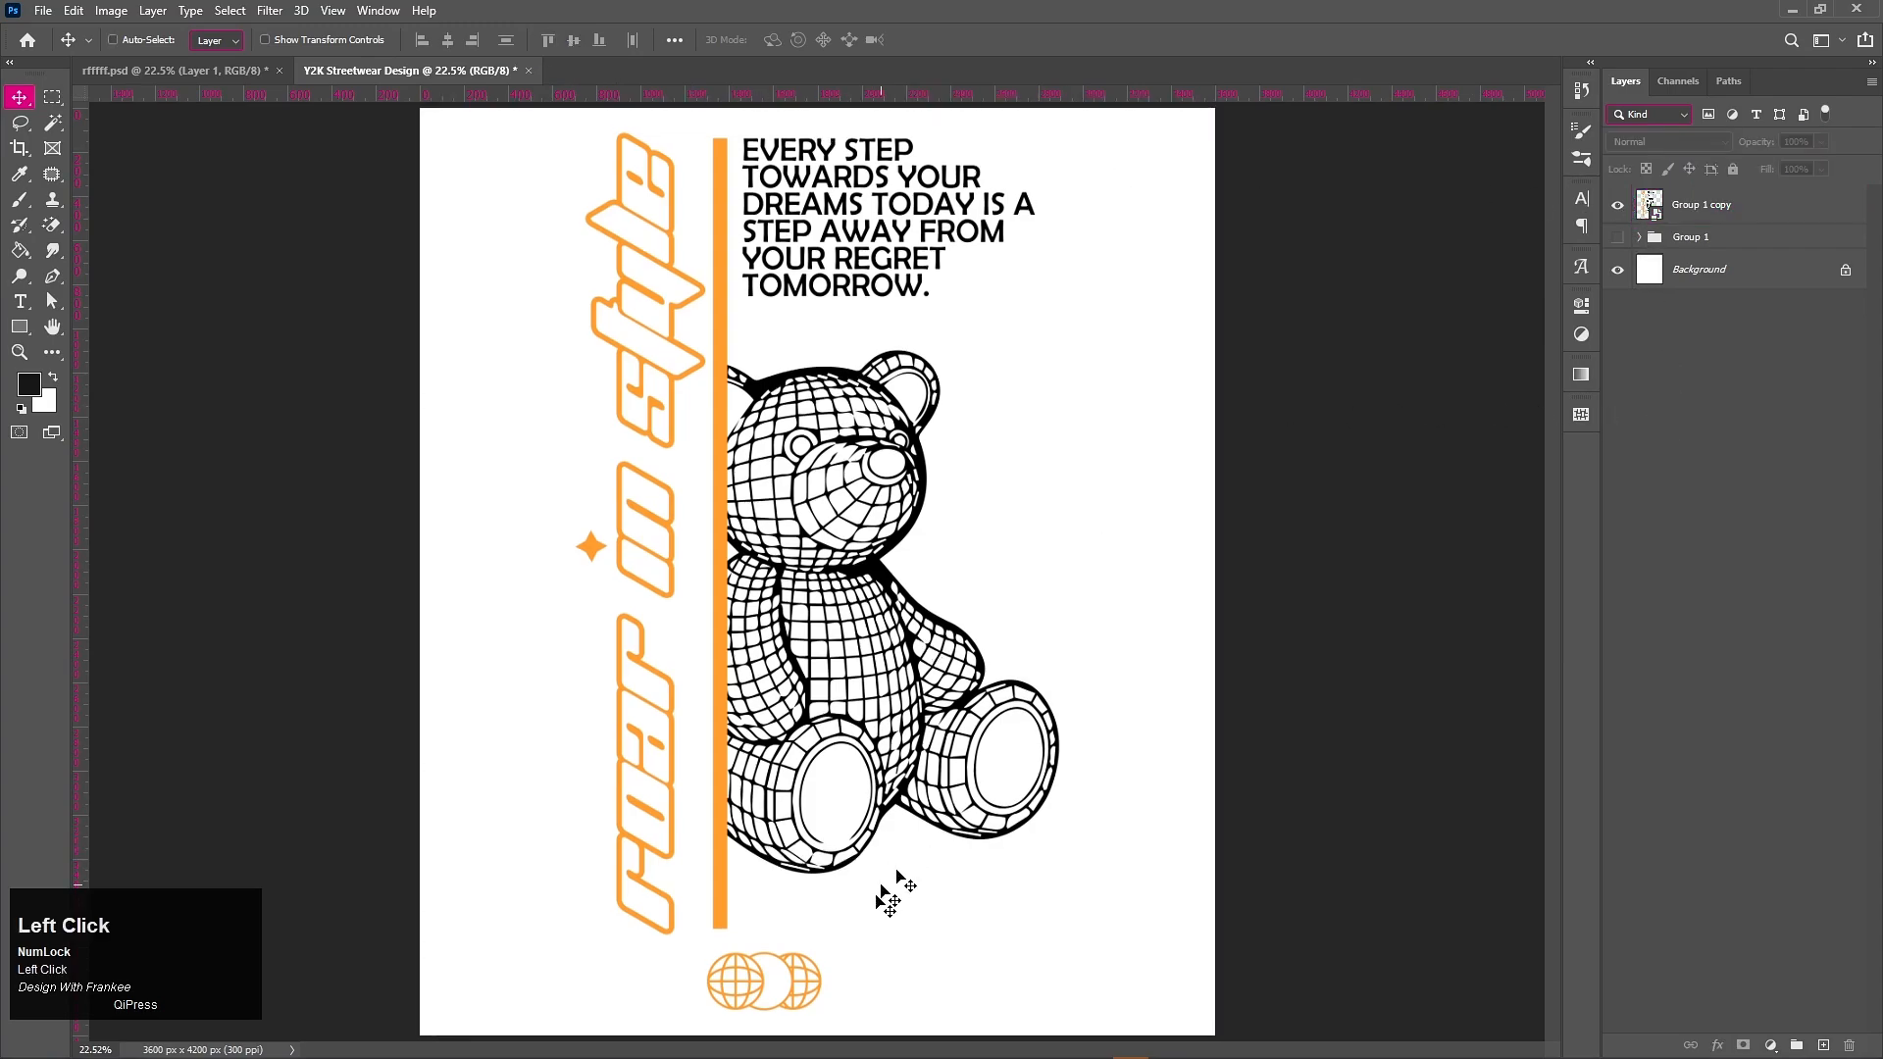